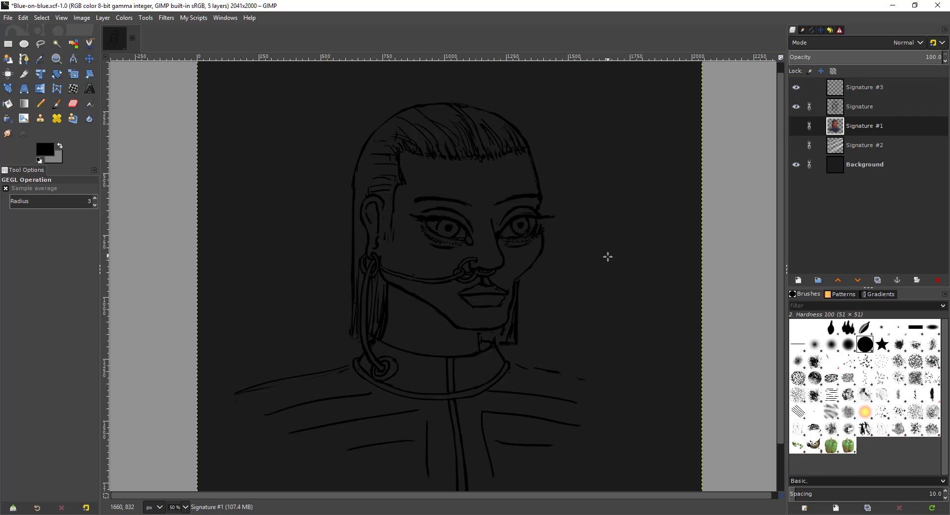
Add a new layer directly above Background and bucket-fill it with mid-grey
{"action": "left_click", "coordinate": [868, 167]}
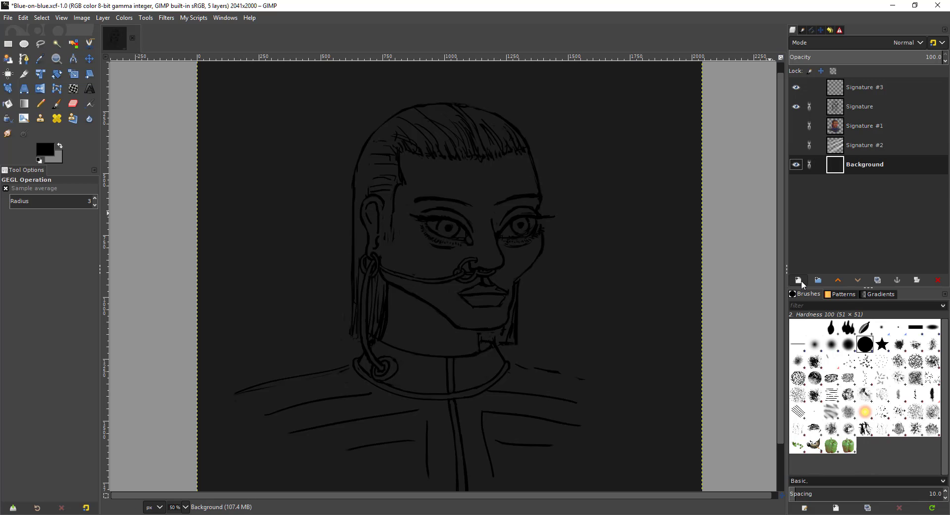
{"action": "left_click", "coordinate": [799, 280]}
{"action": "left_click", "coordinate": [867, 404]}
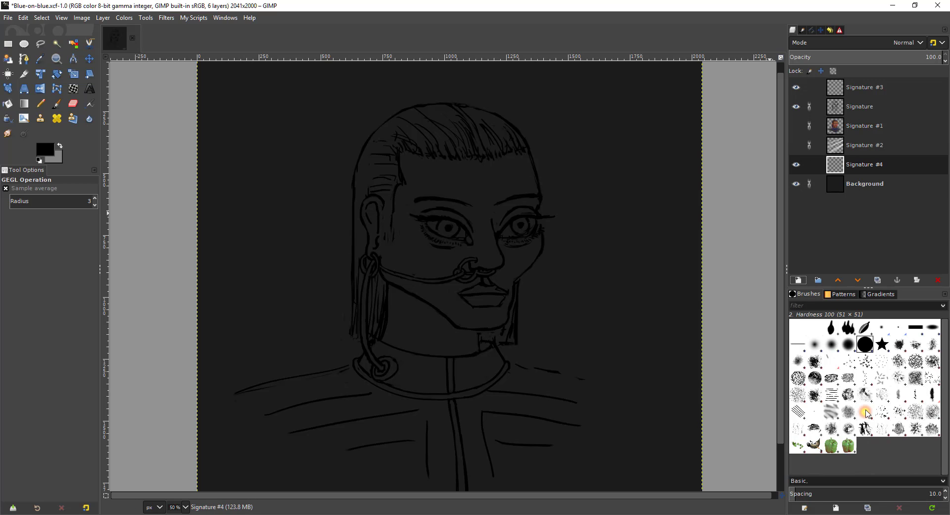
{"action": "key", "text": "p"}
{"action": "key", "text": "x"}
{"action": "scroll", "coordinate": [299, 225], "scroll_direction": "right", "scroll_amount": 1}
{"action": "key", "text": "shift+b"}
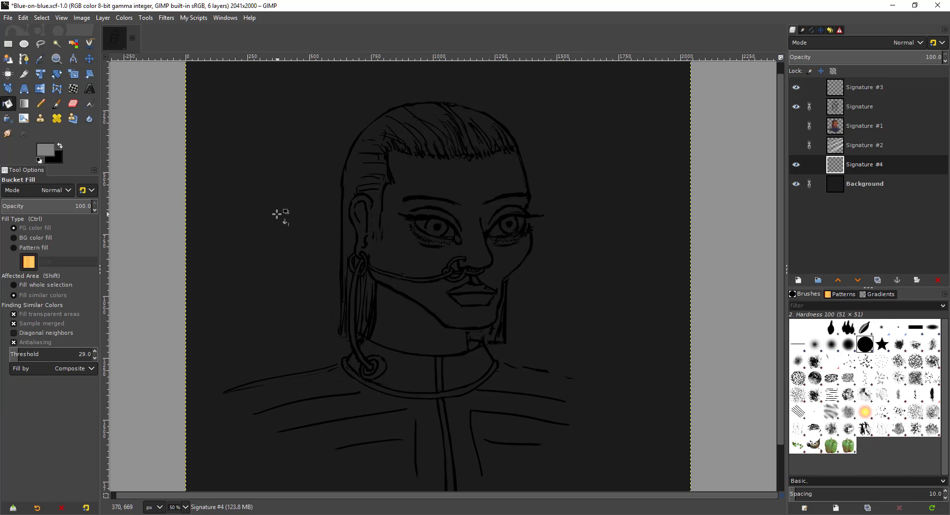
{"action": "left_click", "coordinate": [270, 245]}
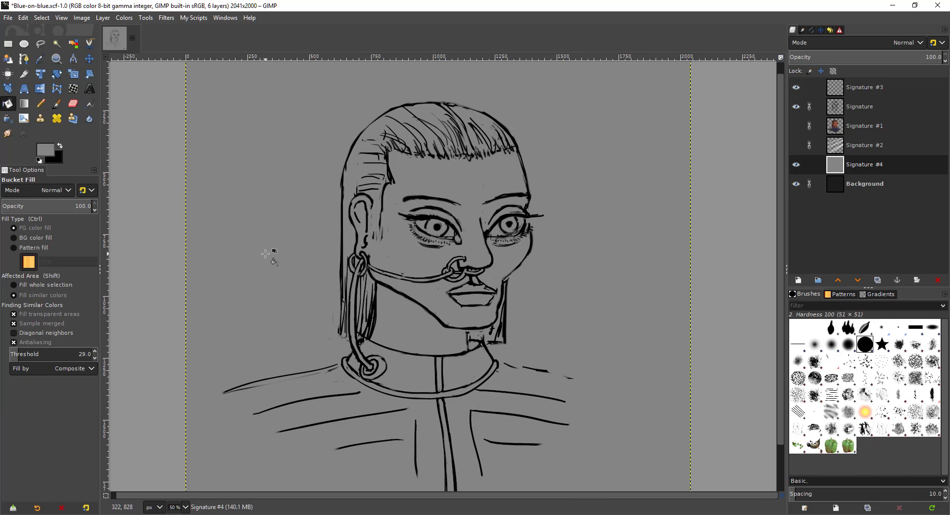
Select the line-art layer named Signature and flip it horizontally
{"action": "key", "text": "minus"}
{"action": "scroll", "coordinate": [339, 286], "scroll_direction": "down", "scroll_amount": 1}
{"action": "key", "text": "plus"}
{"action": "scroll", "coordinate": [318, 249], "scroll_direction": "up", "scroll_amount": 1}
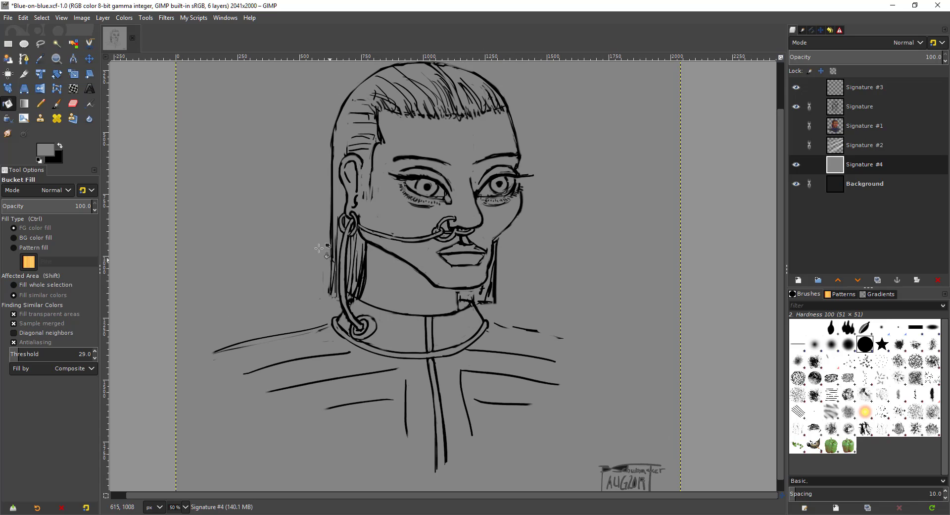
{"action": "key", "text": "h"}
{"action": "left_click", "coordinate": [860, 107]}
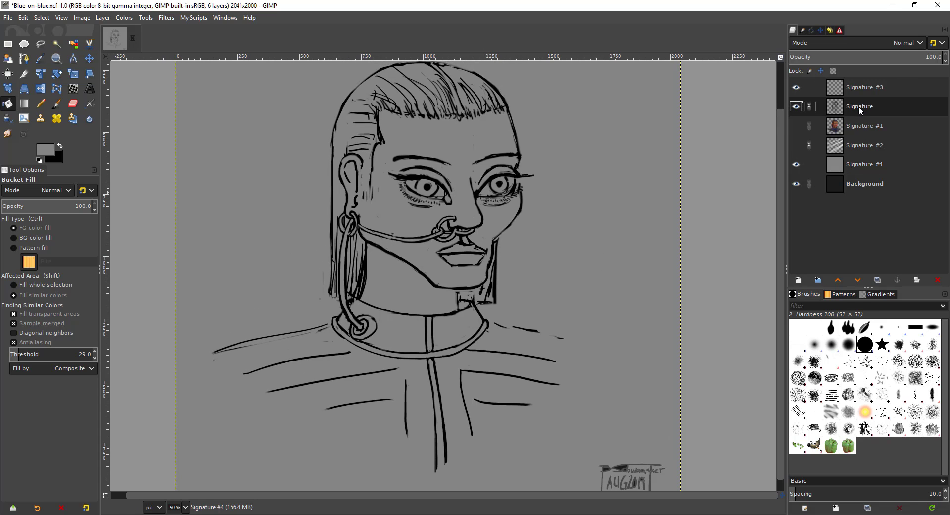
{"action": "key", "text": "h"}
{"action": "left_click_drag", "start_coordinate": [302, 320], "coordinate": [307, 331]}
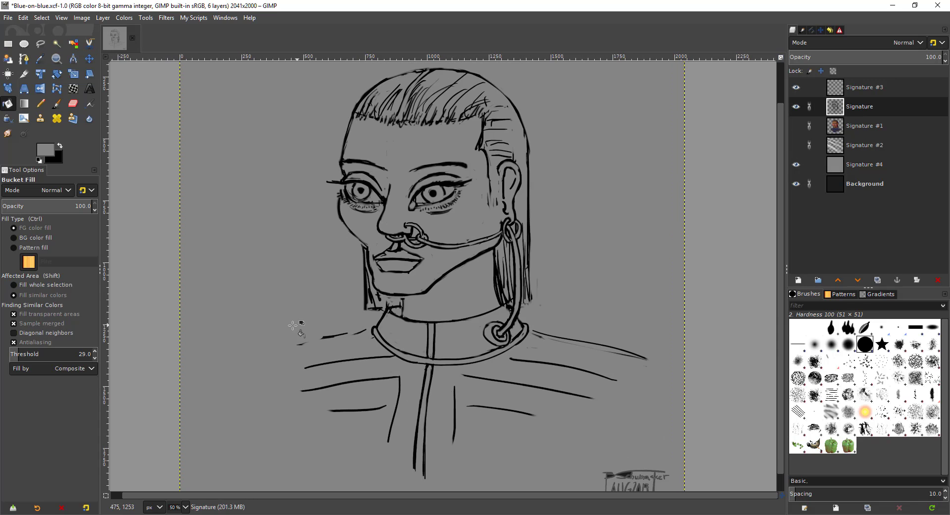
Paint grey over stray lines at the nearer eye's inner corner and on the nose ring with the size 11 Paintbrush
{"action": "key", "text": "minus"}
{"action": "key", "text": "minus"}
{"action": "scroll", "coordinate": [336, 312], "scroll_direction": "up", "scroll_amount": 4}
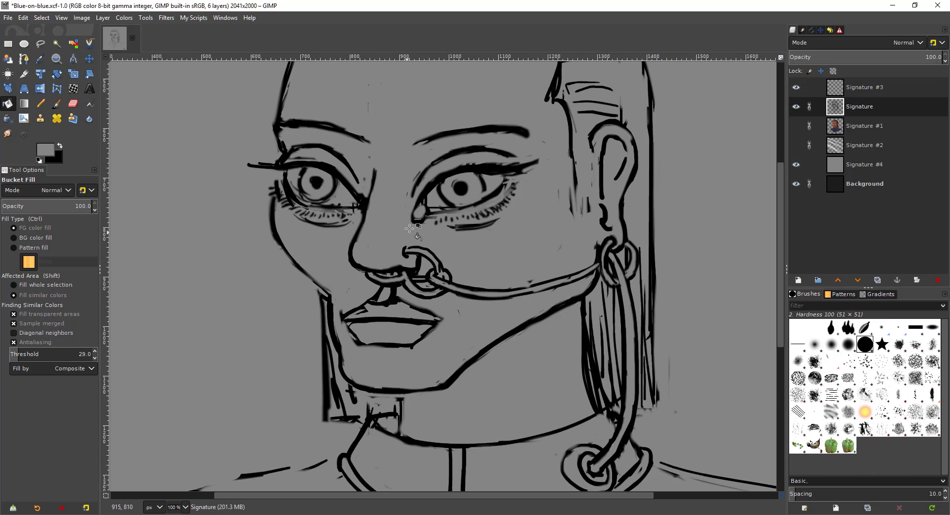
{"action": "key", "text": "p"}
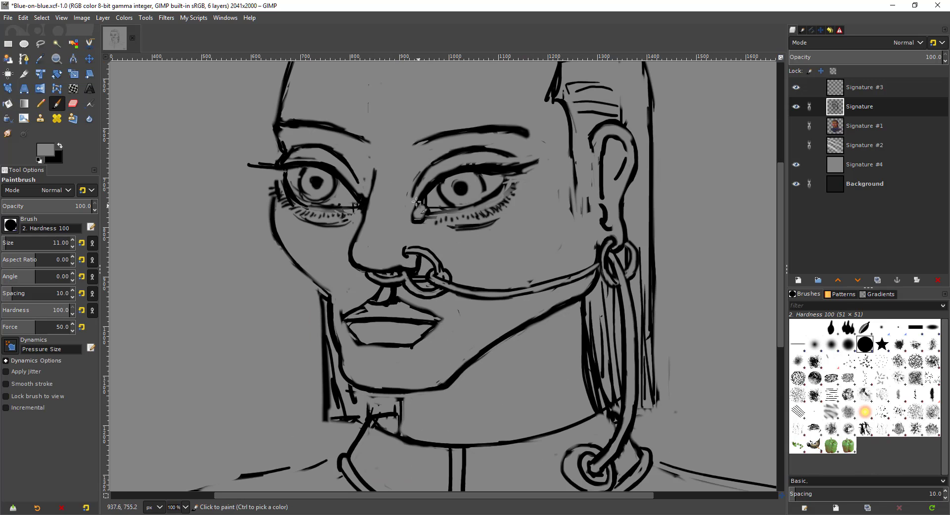
{"action": "left_click_drag", "start_coordinate": [421, 199], "coordinate": [419, 216]}
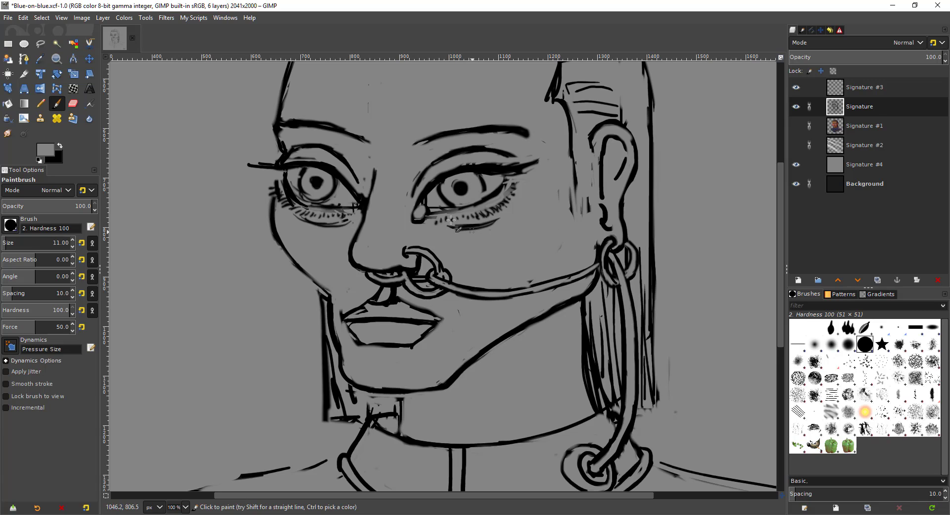
{"action": "mouse_move", "coordinate": [438, 277]}
{"action": "left_mouse_down"}
{"action": "mouse_move", "coordinate": [499, 291]}
{"action": "mouse_move", "coordinate": [450, 287]}
{"action": "left_mouse_up"}
{"action": "scroll", "coordinate": [421, 244], "scroll_direction": "down", "scroll_amount": 2}
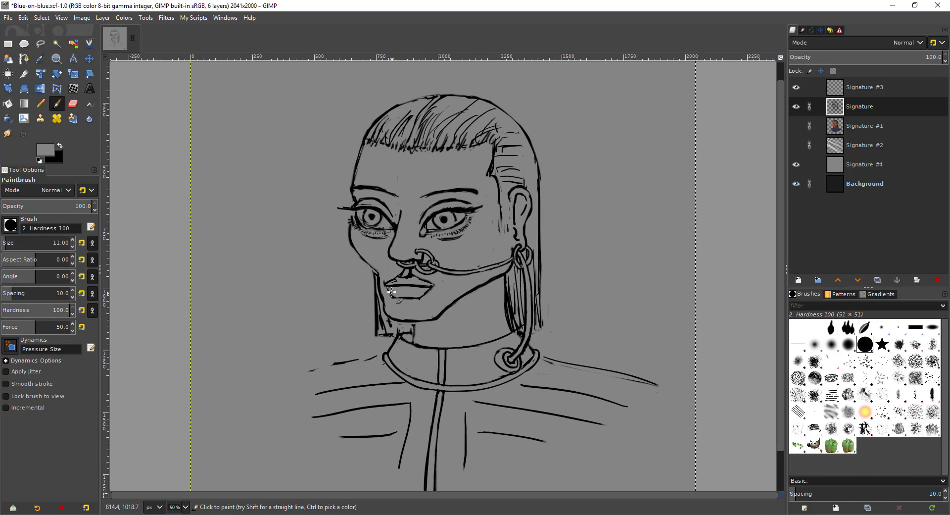
Reduce the Eraser to size 21 and erase the heavy black outline around the nearer eye's tear duct
{"action": "key", "text": "shift+e"}
{"action": "scroll", "coordinate": [393, 289], "scroll_direction": "up", "scroll_amount": 3}
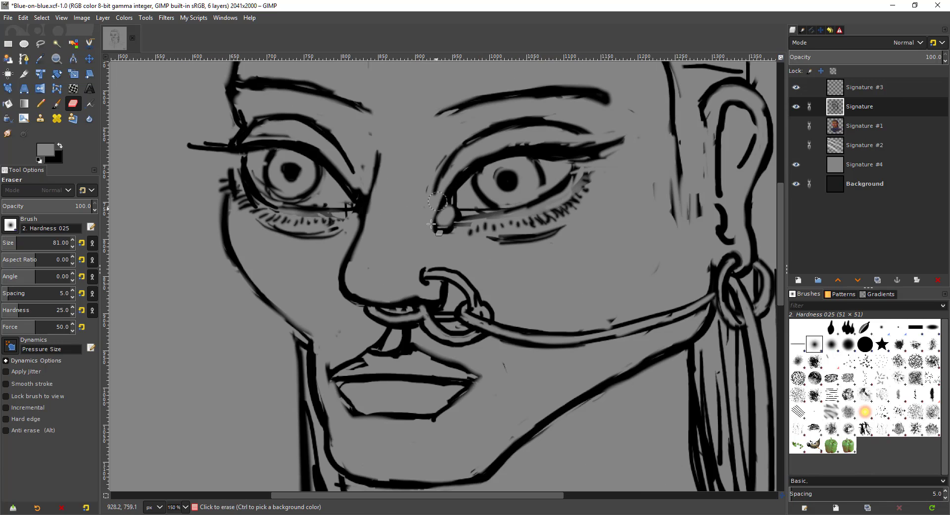
{"action": "left_click_drag", "start_coordinate": [431, 224], "coordinate": [439, 205]}
{"action": "key", "text": "ctrl+z"}
{"action": "key", "text": "shift+bracketleft"}
{"action": "key", "text": "bracketleft"}
{"action": "key", "text": "bracketleft"}
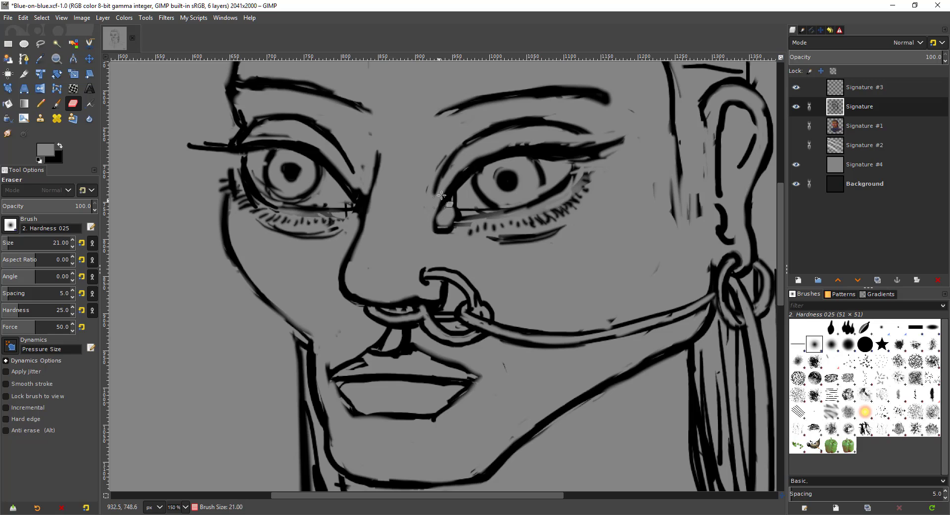
{"action": "left_click_drag", "start_coordinate": [448, 230], "coordinate": [452, 189]}
Switch the paint colour to black and redraw the inner corner of the nearer eye with the Paintbrush
{"action": "key", "text": "p"}
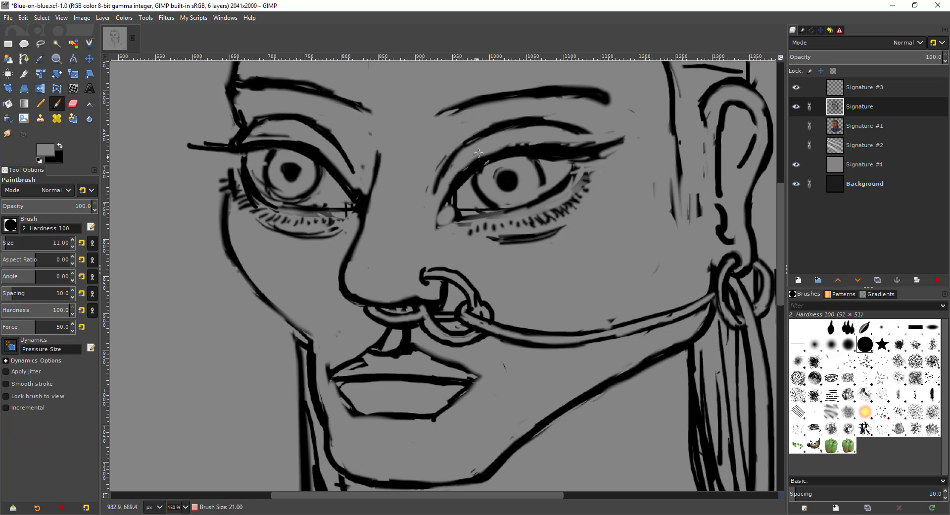
{"action": "key", "text": "x"}
{"action": "mouse_move", "coordinate": [454, 189]}
{"action": "left_mouse_down"}
{"action": "mouse_move", "coordinate": [437, 226]}
{"action": "mouse_move", "coordinate": [466, 209]}
{"action": "mouse_move", "coordinate": [445, 220]}
{"action": "left_mouse_up"}
{"action": "key", "text": "shift+e"}
{"action": "key", "text": "p"}
{"action": "key", "text": "ctrl+z"}
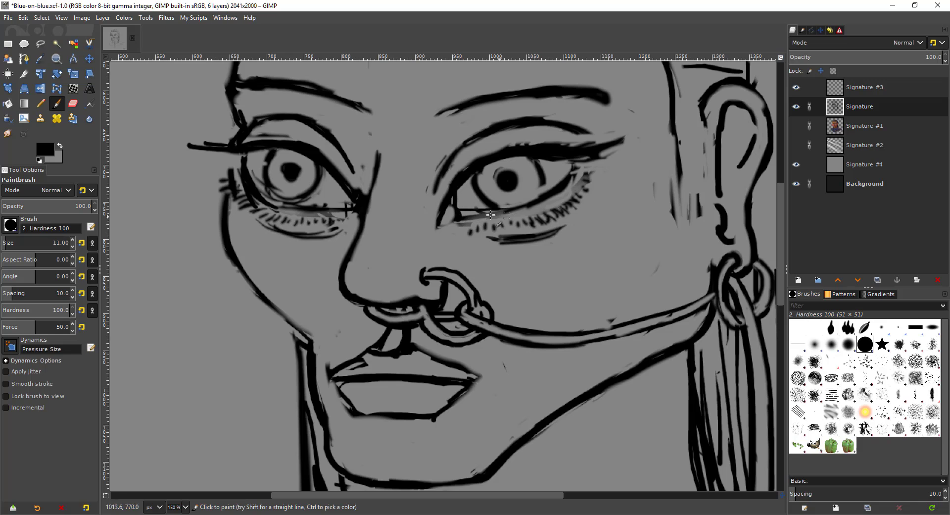
Erase the stray line above the nearer eye's lower lid and repaint the lid line in black
{"action": "key", "text": "shift+e"}
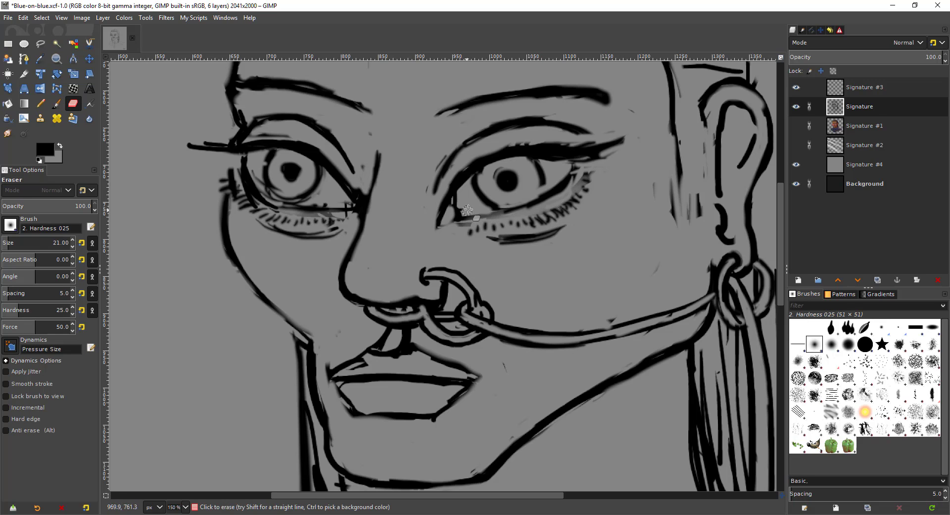
{"action": "key", "text": "p"}
{"action": "mouse_move", "coordinate": [503, 213]}
{"action": "left_mouse_down"}
{"action": "mouse_move", "coordinate": [463, 217]}
{"action": "mouse_move", "coordinate": [475, 218]}
{"action": "left_mouse_up"}
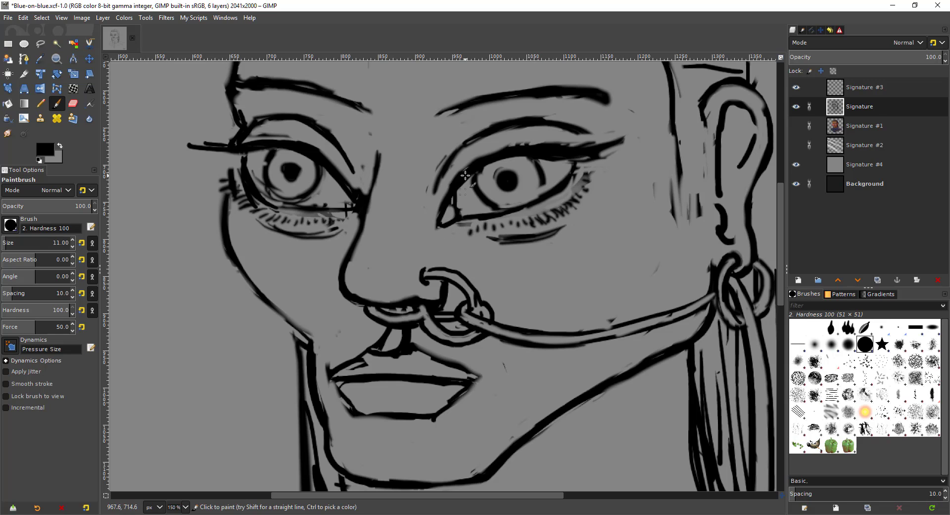
{"action": "key", "text": "shift+e"}
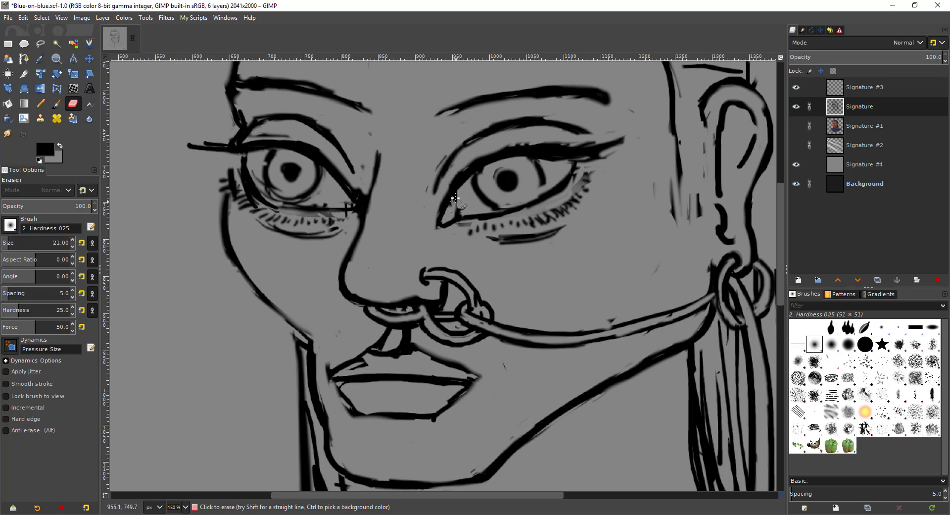
{"action": "key", "text": "p"}
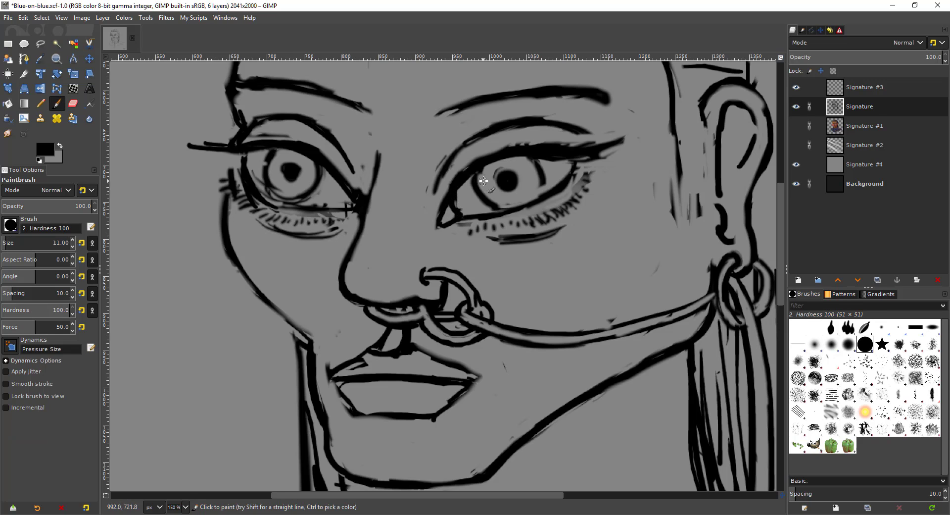
Clean up the tear duct line inside the nearer eye with small Eraser and Paintbrush touch-ups
{"action": "key", "text": "shift+e"}
{"action": "left_click_drag", "start_coordinate": [461, 198], "coordinate": [458, 210]}
{"action": "key", "text": "p"}
{"action": "key", "text": "shift+e"}
{"action": "key", "text": "p"}
Erase along the outer edge of the nearer eye's inner corner to thin its outline
{"action": "key", "text": "minus"}
{"action": "key", "text": "minus"}
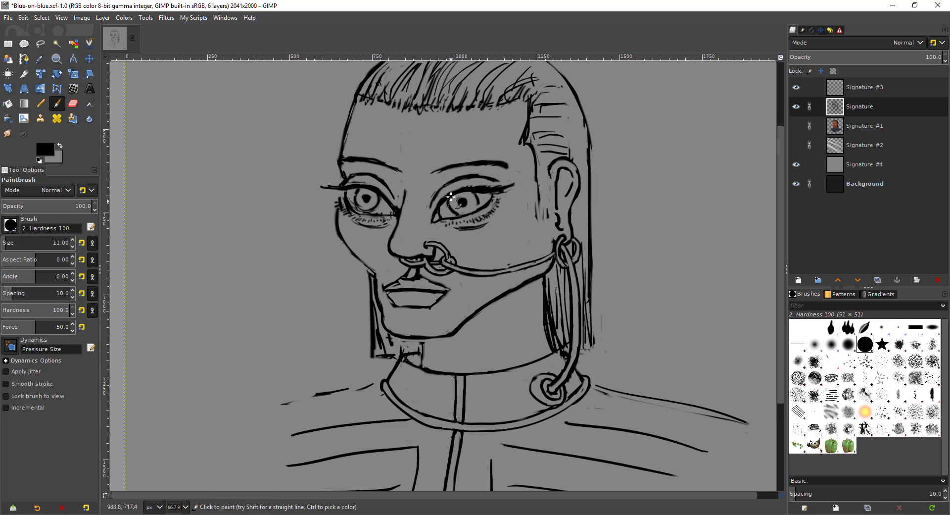
{"action": "key", "text": "plus"}
{"action": "key", "text": "plus"}
{"action": "key", "text": "plus"}
{"action": "key", "text": "shift+e"}
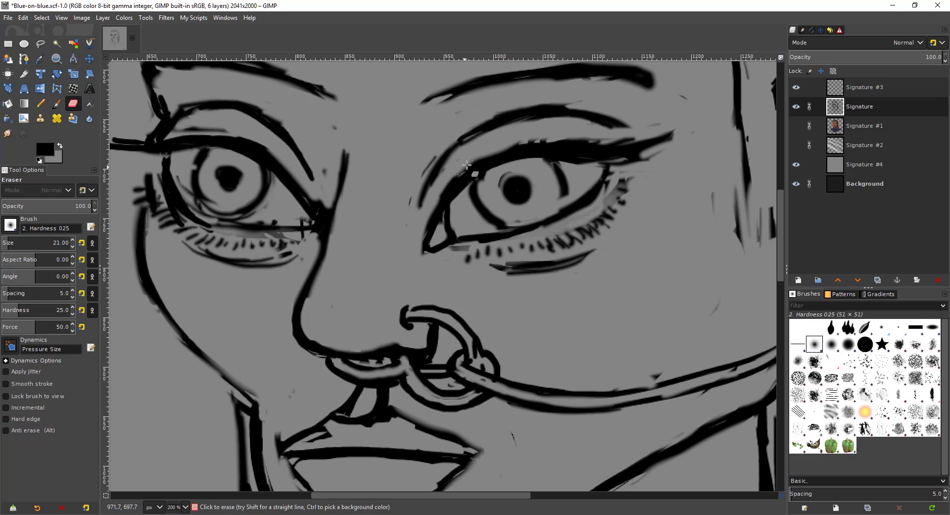
{"action": "left_click_drag", "start_coordinate": [448, 184], "coordinate": [424, 235]}
{"action": "left_click_drag", "start_coordinate": [438, 203], "coordinate": [426, 247]}
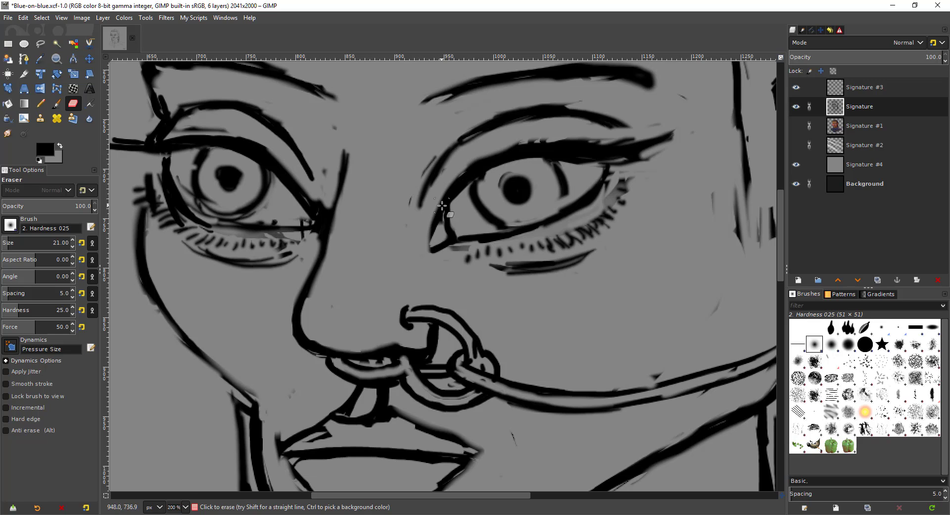
Repaint the nearer eye's inner corner and lower lid in black, and erase the stray mark beside the upper lid crease
{"action": "key", "text": "p"}
{"action": "mouse_move", "coordinate": [437, 213]}
{"action": "left_mouse_down"}
{"action": "mouse_move", "coordinate": [430, 248]}
{"action": "mouse_move", "coordinate": [448, 237]}
{"action": "mouse_move", "coordinate": [430, 261]}
{"action": "mouse_move", "coordinate": [469, 241]}
{"action": "mouse_move", "coordinate": [428, 232]}
{"action": "mouse_move", "coordinate": [432, 245]}
{"action": "mouse_move", "coordinate": [453, 238]}
{"action": "left_mouse_up"}
{"action": "key", "text": "shift+e"}
{"action": "key", "text": "p"}
{"action": "mouse_move", "coordinate": [445, 205]}
{"action": "left_mouse_down"}
{"action": "mouse_move", "coordinate": [454, 236]}
{"action": "mouse_move", "coordinate": [479, 244]}
{"action": "left_mouse_up"}
{"action": "scroll", "coordinate": [487, 230], "scroll_direction": "up", "scroll_amount": 1}
{"action": "key", "text": "ctrl+z"}
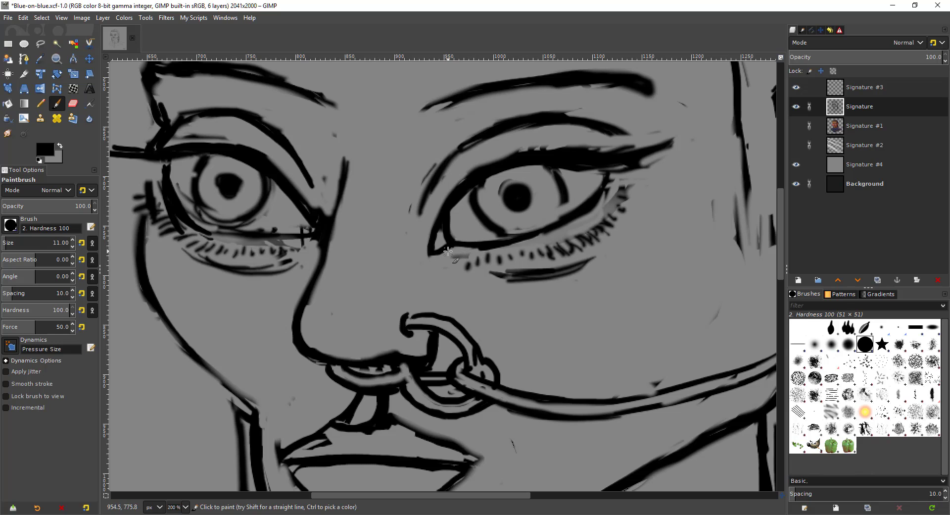
{"action": "key", "text": "shift+e"}
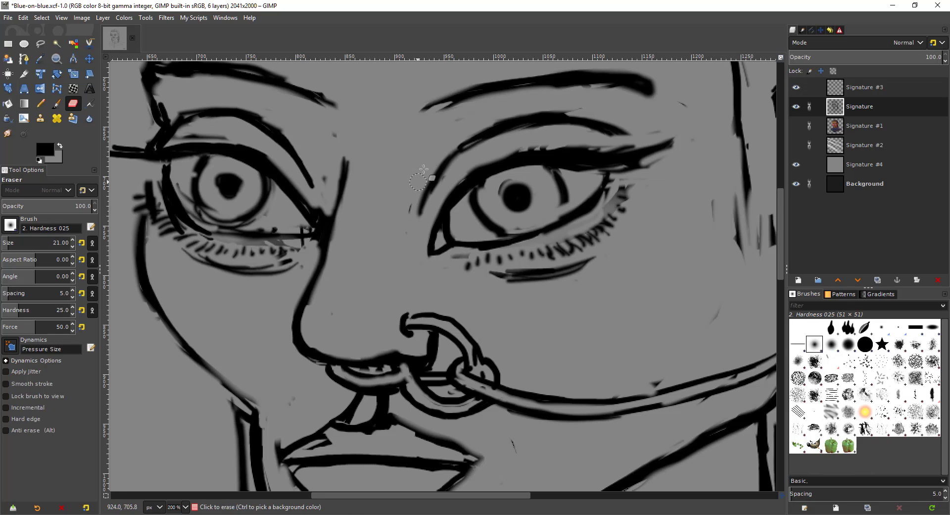
{"action": "left_click", "coordinate": [404, 216]}
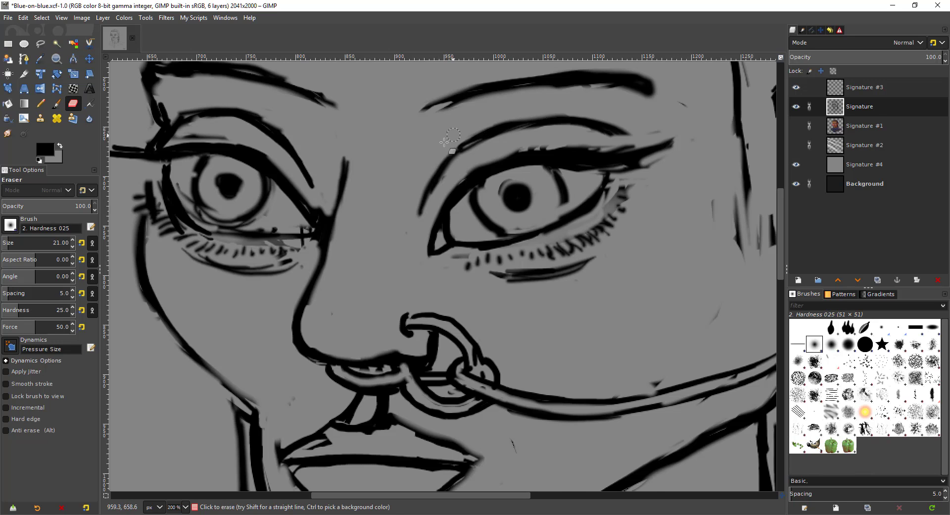
Examine the reworked eye against the whole face and in close-up
{"action": "key", "text": "1"}
{"action": "key", "text": "minus"}
{"action": "left_click_drag", "start_coordinate": [330, 234], "coordinate": [370, 245]}
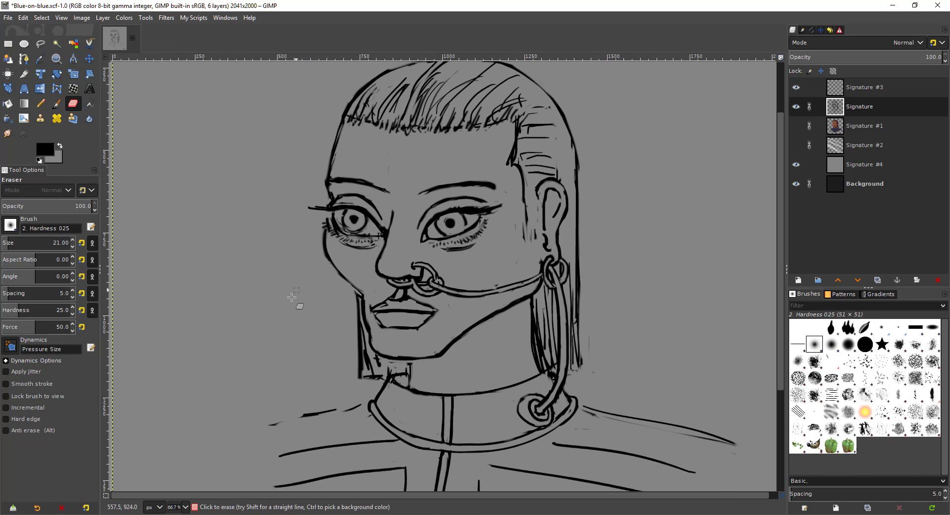
{"action": "key", "text": "minus"}
{"action": "key", "text": "plus"}
{"action": "key", "text": "plus"}
{"action": "key", "text": "plus"}
{"action": "key", "text": "plus"}
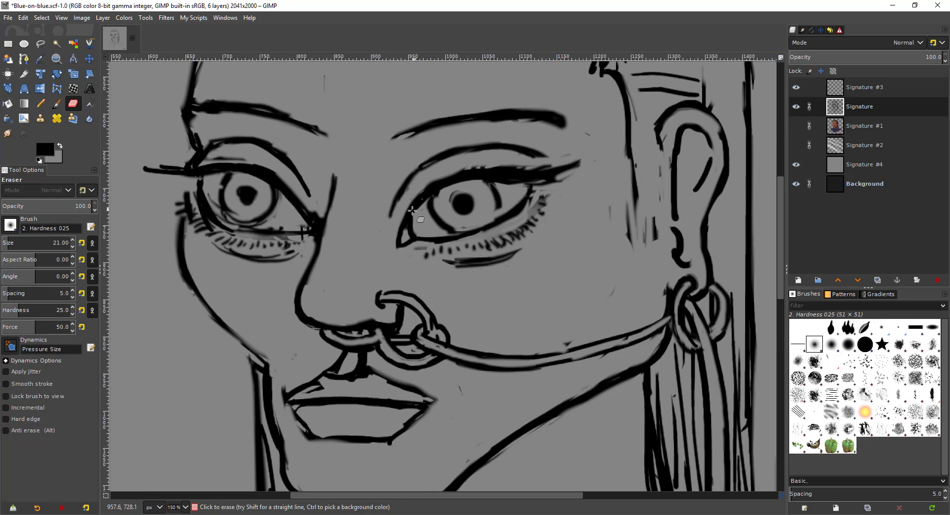
{"action": "key", "text": "p"}
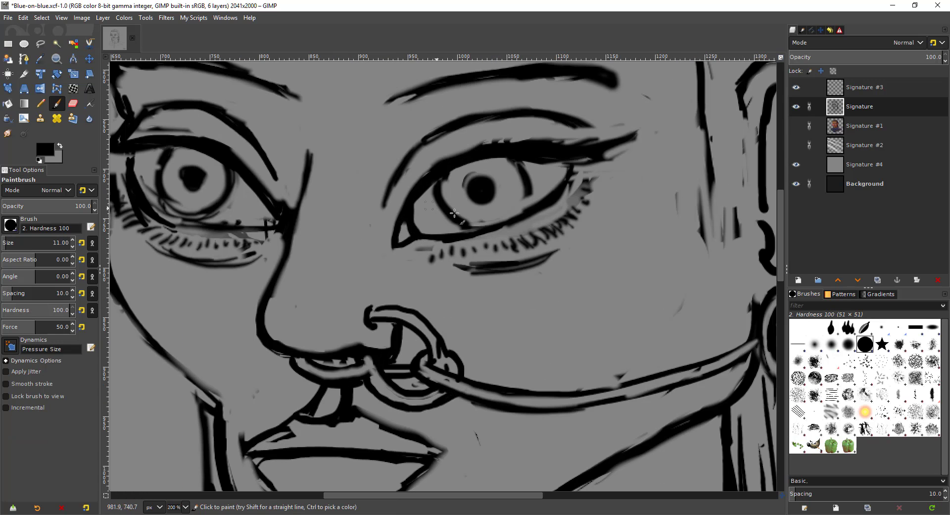
Flip the line art back horizontally and show the Signature #1 colour layer
{"action": "key", "text": "1"}
{"action": "key", "text": "minus"}
{"action": "key", "text": "minus"}
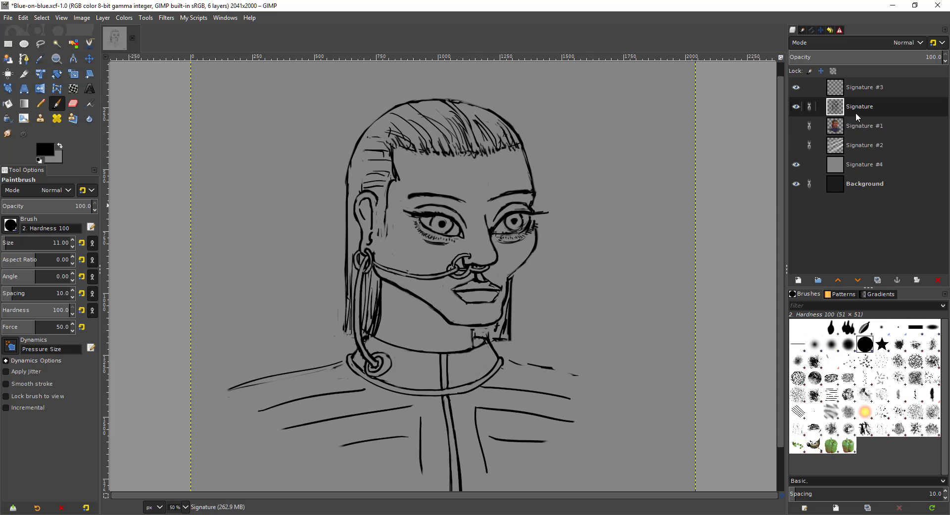
{"action": "left_click", "coordinate": [790, 125]}
{"action": "left_click", "coordinate": [785, 126]}
{"action": "left_click", "coordinate": [796, 125]}
{"action": "key", "text": "minus"}
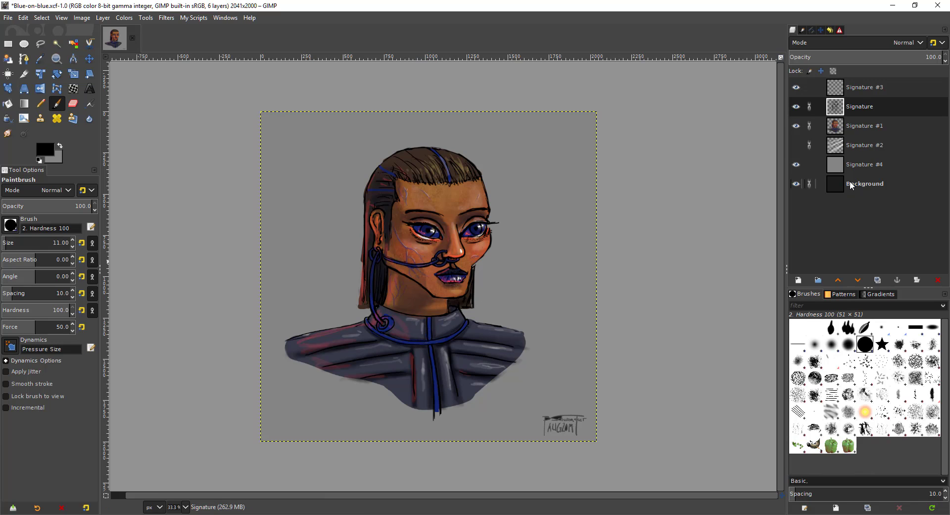
Compare the portrait with the grey Signature #4 layer hidden and shown, and select the Signature #1 colour layer
{"action": "left_click", "coordinate": [795, 164]}
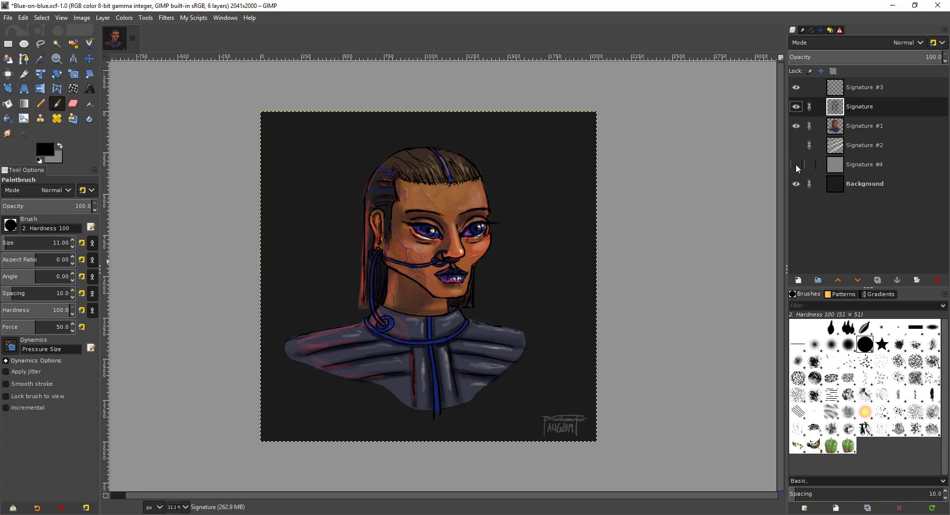
{"action": "left_click", "coordinate": [795, 164]}
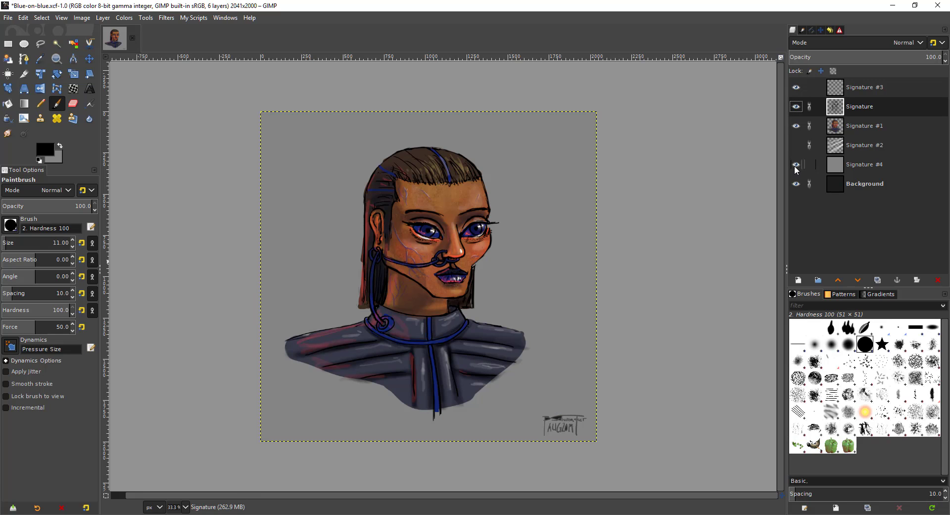
{"action": "left_click", "coordinate": [856, 127]}
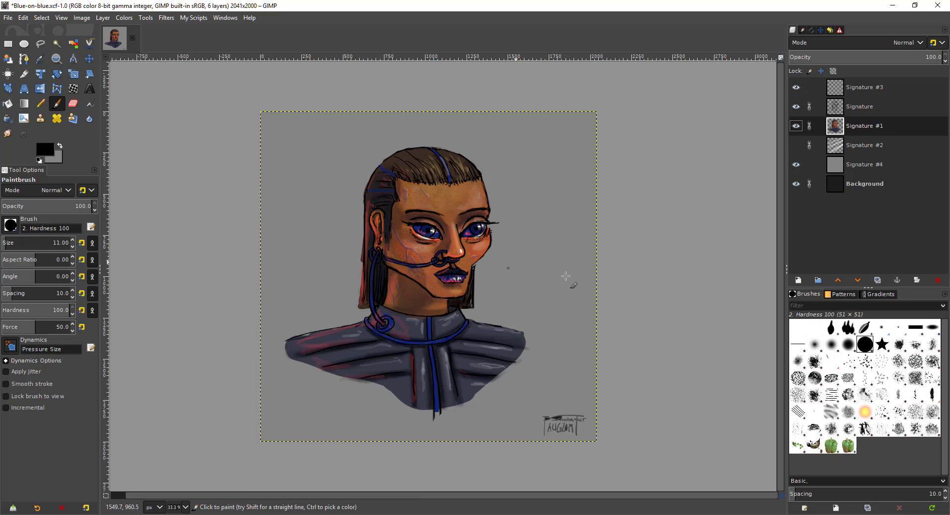
{"action": "scroll", "coordinate": [431, 242], "scroll_direction": "up", "scroll_amount": 2, "text": "ctrl"}
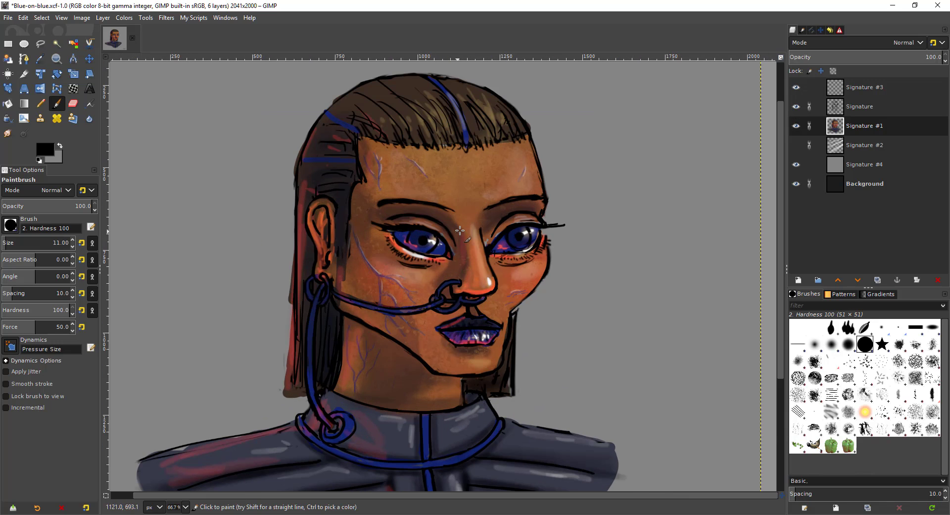
{"action": "scroll", "coordinate": [386, 263], "scroll_direction": "down", "scroll_amount": 2, "text": "ctrl"}
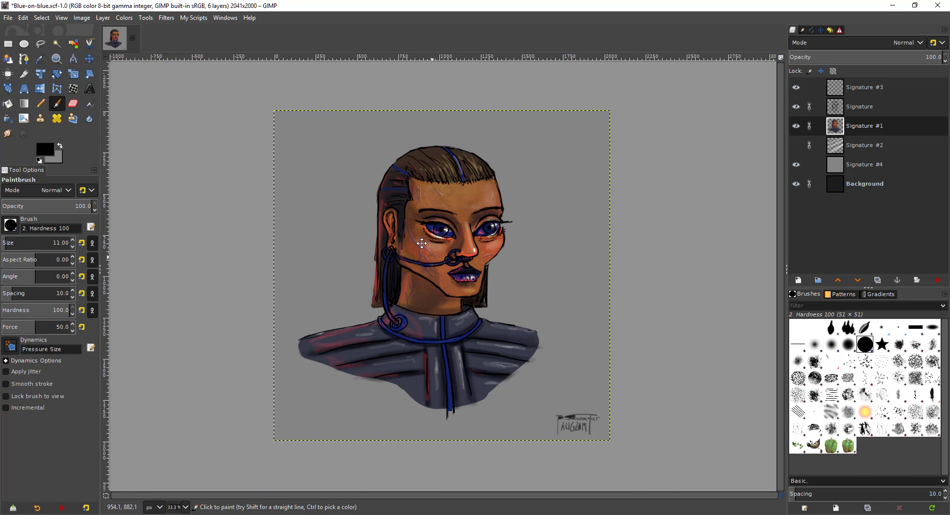
Examine the portrait's coloured face in close-up and against the whole bust
{"action": "scroll", "coordinate": [421, 242], "scroll_direction": "up", "scroll_amount": 2, "text": "ctrl"}
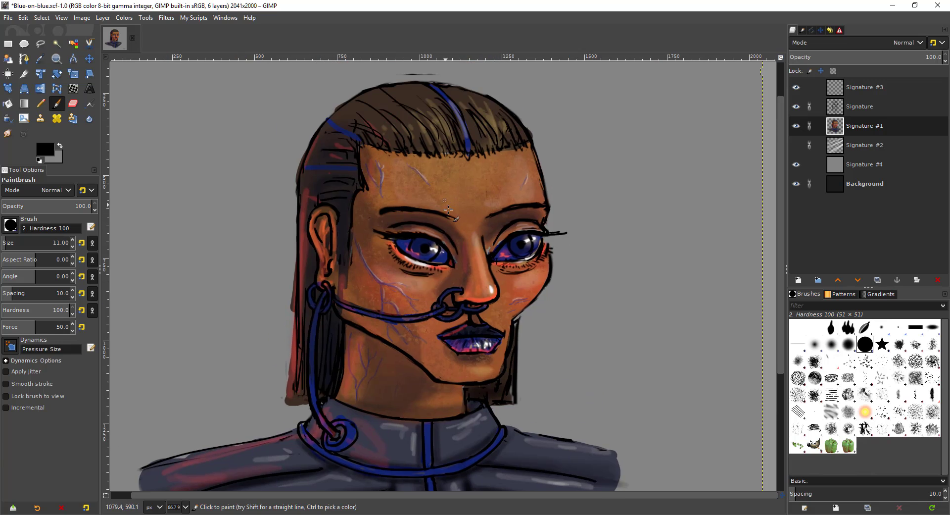
{"action": "scroll", "coordinate": [449, 210], "scroll_direction": "up", "scroll_amount": 2, "text": "ctrl"}
{"action": "scroll", "coordinate": [419, 205], "scroll_direction": "down", "scroll_amount": 2, "text": "ctrl"}
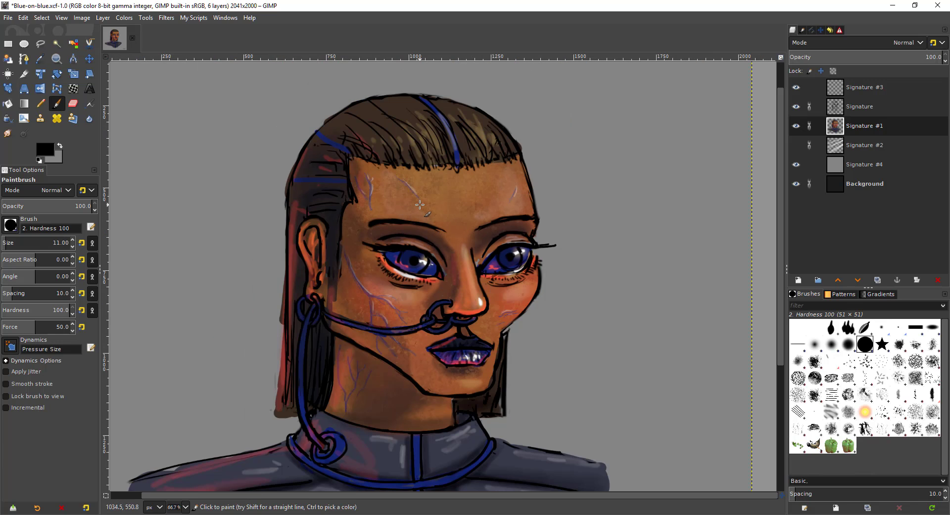
{"action": "scroll", "coordinate": [407, 218], "scroll_direction": "down", "scroll_amount": 1, "text": "ctrl"}
{"action": "scroll", "coordinate": [465, 192], "scroll_direction": "up", "scroll_amount": 4, "text": "ctrl"}
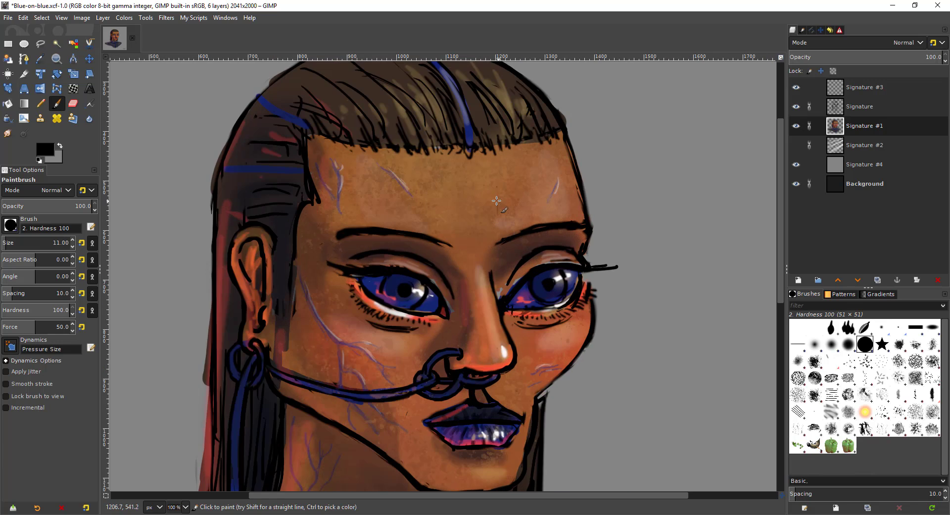
{"action": "scroll", "coordinate": [455, 225], "scroll_direction": "down", "scroll_amount": 3, "text": "ctrl"}
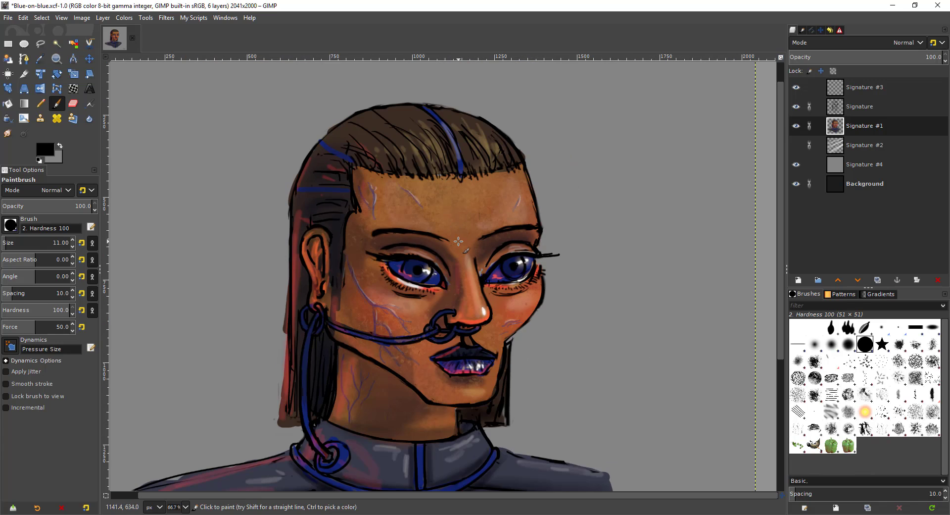
{"action": "scroll", "coordinate": [458, 241], "scroll_direction": "down", "scroll_amount": 1}
{"action": "left_click_drag", "start_coordinate": [419, 271], "coordinate": [398, 211]}
{"action": "scroll", "coordinate": [391, 212], "scroll_direction": "up", "scroll_amount": 3}
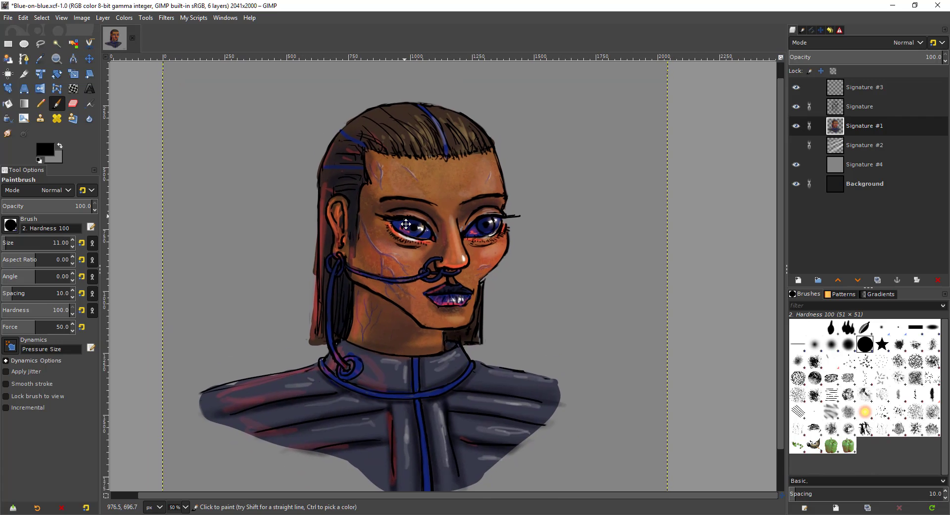
{"action": "scroll", "coordinate": [409, 199], "scroll_direction": "down", "scroll_amount": 1}
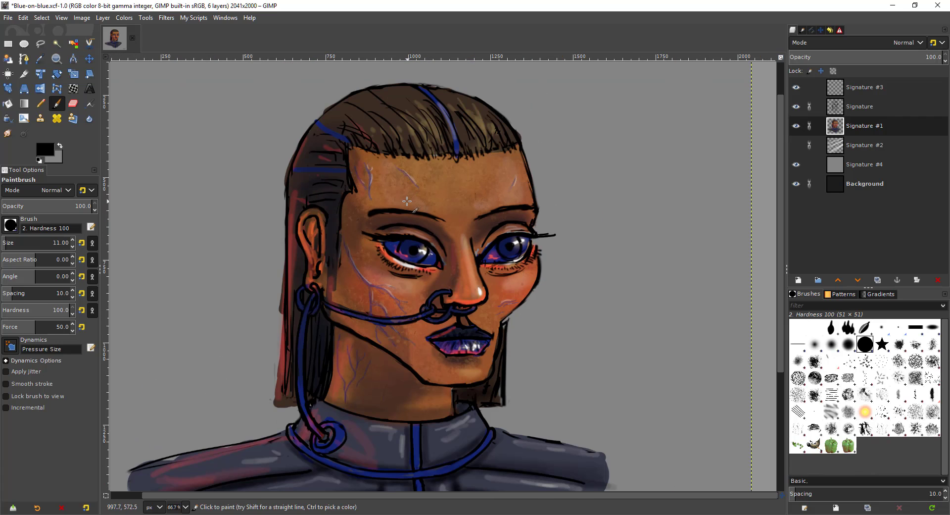
{"action": "scroll", "coordinate": [407, 213], "scroll_direction": "down", "scroll_amount": 1}
{"action": "left_click_drag", "start_coordinate": [416, 268], "coordinate": [405, 247]}
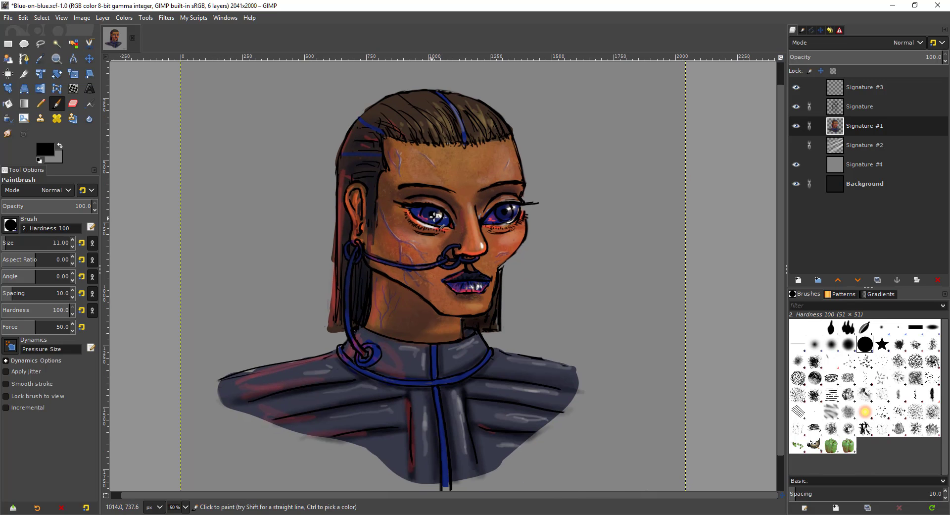
{"action": "scroll", "coordinate": [434, 216], "scroll_direction": "up", "scroll_amount": 1}
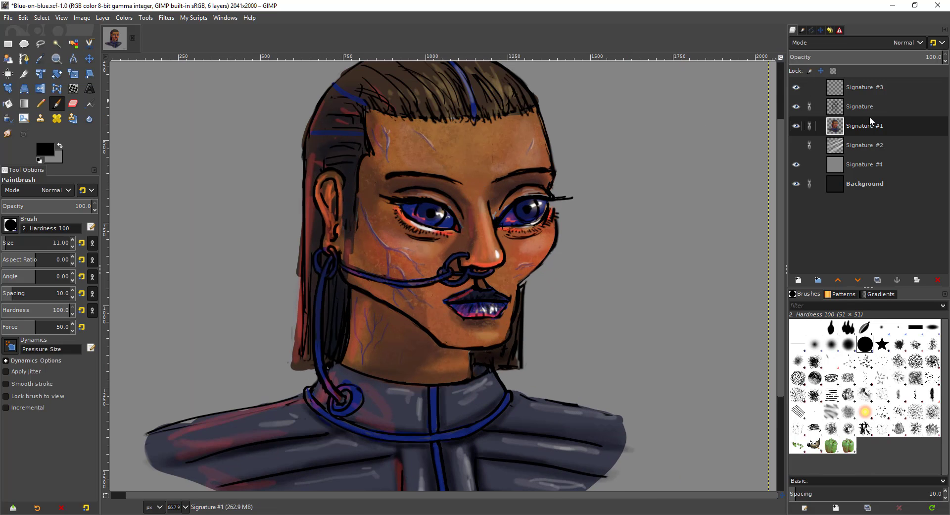
{"action": "left_click_drag", "start_coordinate": [379, 245], "coordinate": [376, 245]}
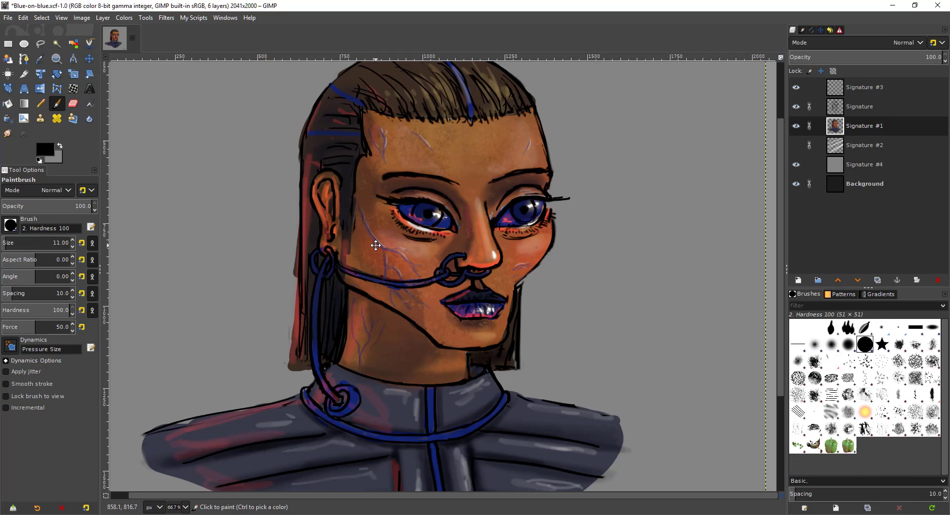
{"action": "scroll", "coordinate": [451, 163], "scroll_direction": "down", "scroll_amount": 1}
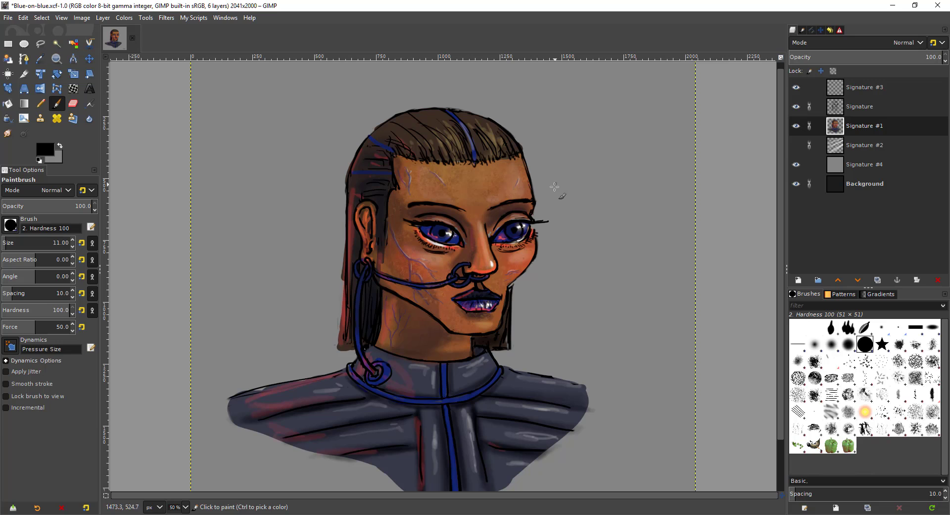
{"action": "scroll", "coordinate": [495, 227], "scroll_direction": "up", "scroll_amount": 1, "text": "ctrl"}
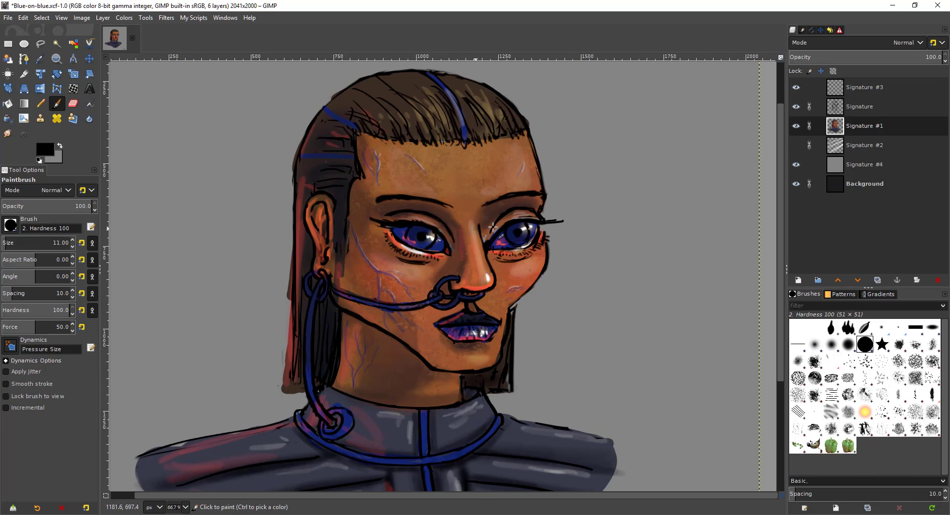
{"action": "scroll", "coordinate": [493, 226], "scroll_direction": "down", "scroll_amount": 1, "text": "ctrl"}
{"action": "left_click_drag", "start_coordinate": [503, 302], "coordinate": [523, 278]}
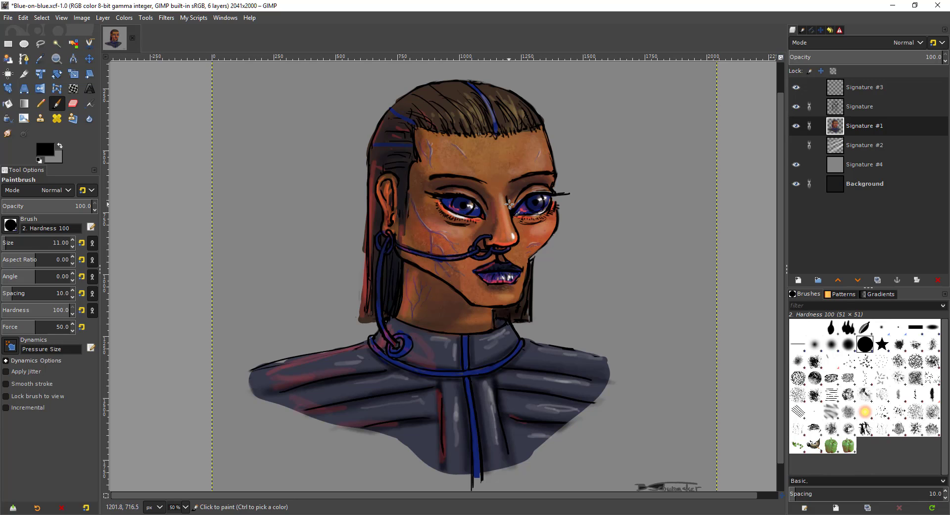
{"action": "scroll", "coordinate": [517, 199], "scroll_direction": "up", "scroll_amount": 1, "text": "ctrl"}
{"action": "scroll", "coordinate": [515, 200], "scroll_direction": "down", "scroll_amount": 1, "text": "ctrl"}
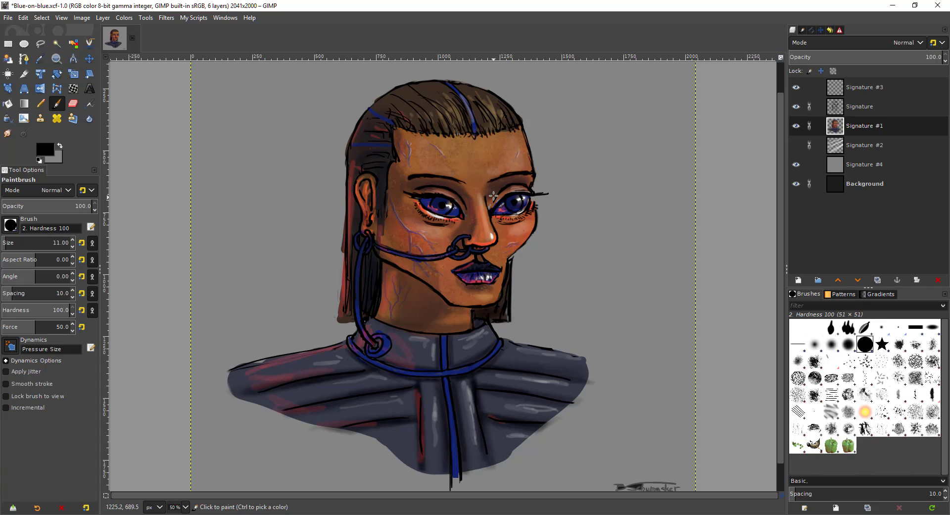
{"action": "mouse_move", "coordinate": [492, 215]}
{"action": "left_mouse_down"}
{"action": "mouse_move", "coordinate": [501, 237]}
{"action": "mouse_move", "coordinate": [501, 226]}
{"action": "left_mouse_up"}
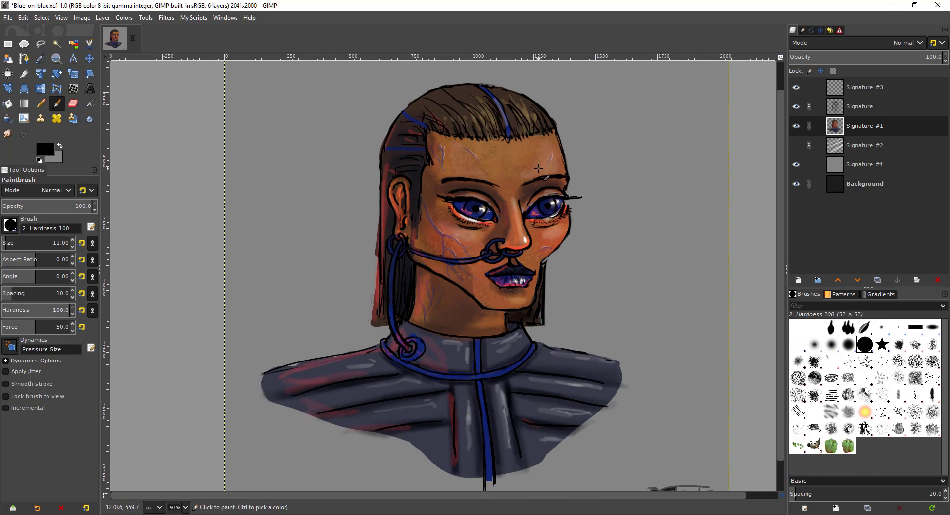
{"action": "scroll", "coordinate": [523, 185], "scroll_direction": "up", "scroll_amount": 1, "text": "ctrl"}
{"action": "scroll", "coordinate": [524, 186], "scroll_direction": "up", "scroll_amount": 1, "text": "ctrl"}
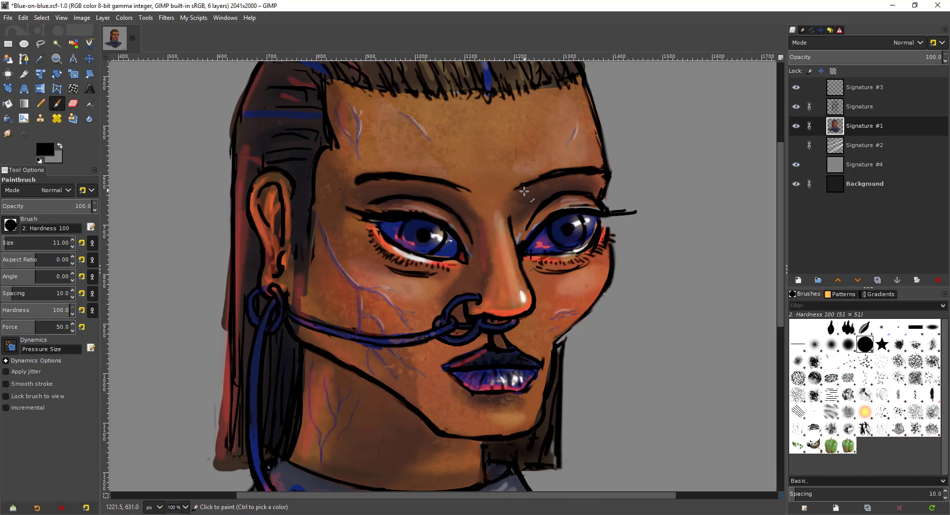
{"action": "scroll", "coordinate": [526, 193], "scroll_direction": "down", "scroll_amount": 1, "text": "ctrl"}
{"action": "scroll", "coordinate": [527, 194], "scroll_direction": "down", "scroll_amount": 1}
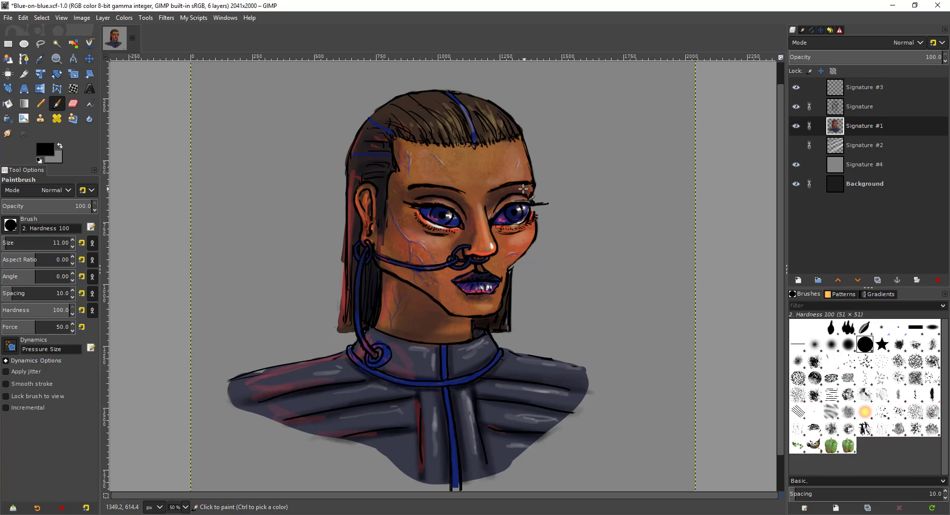
{"action": "scroll", "coordinate": [495, 168], "scroll_direction": "down", "scroll_amount": 1, "text": "ctrl"}
{"action": "scroll", "coordinate": [497, 208], "scroll_direction": "up", "scroll_amount": 1, "text": "ctrl"}
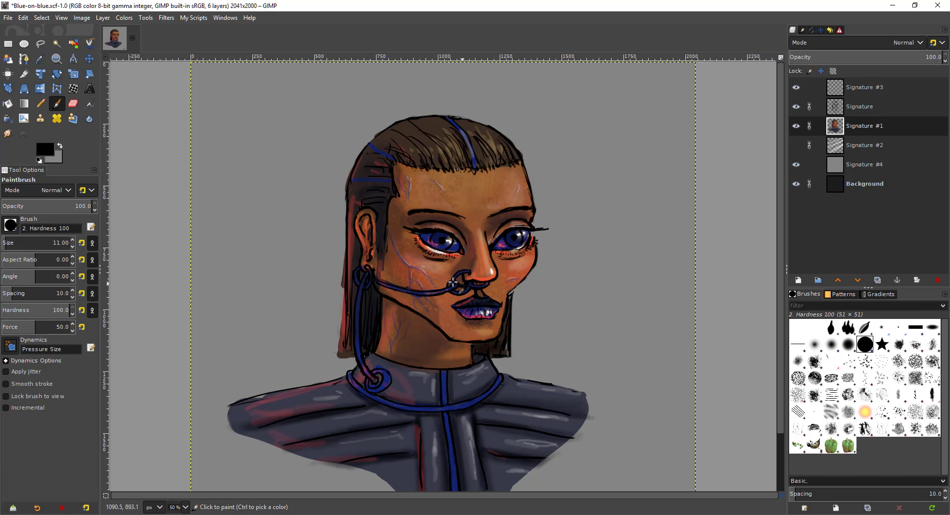
{"action": "left_click_drag", "start_coordinate": [466, 222], "coordinate": [475, 184]}
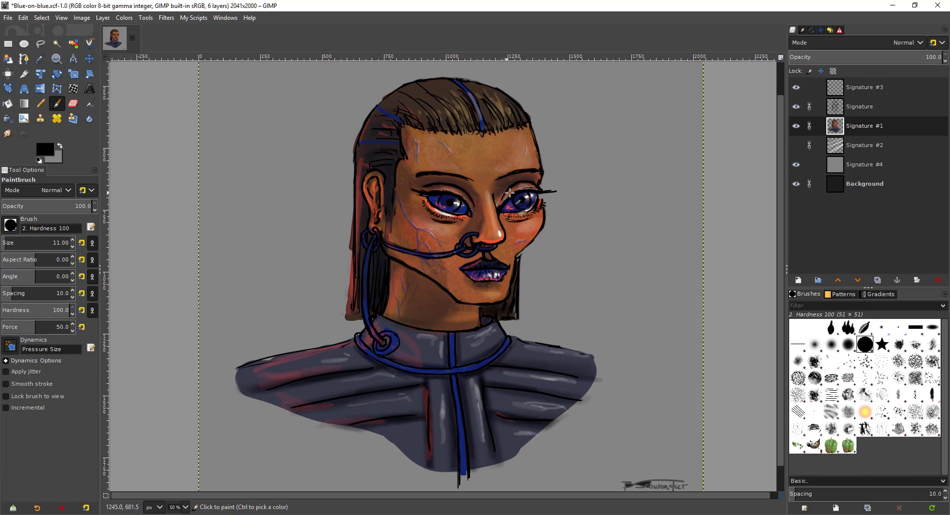
{"action": "scroll", "coordinate": [510, 192], "scroll_direction": "up", "scroll_amount": 1, "text": "ctrl"}
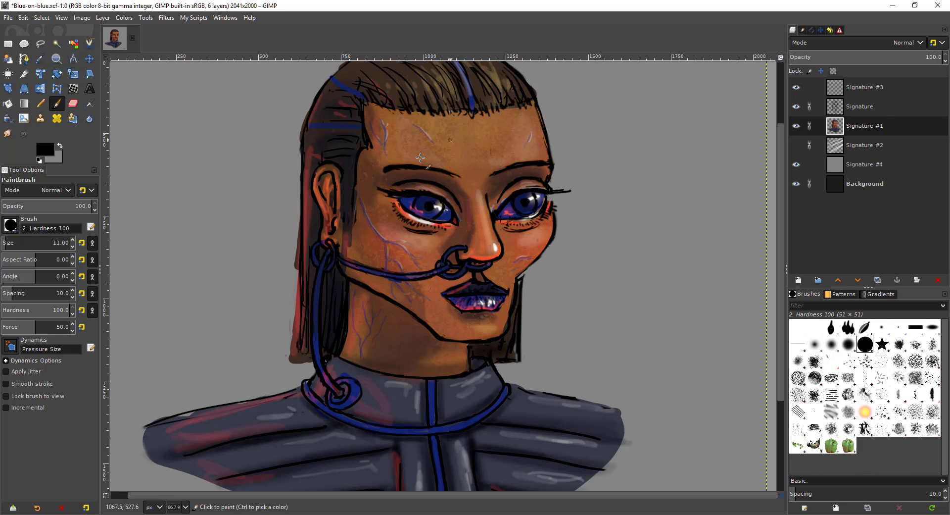
{"action": "scroll", "coordinate": [372, 182], "scroll_direction": "down", "scroll_amount": 1}
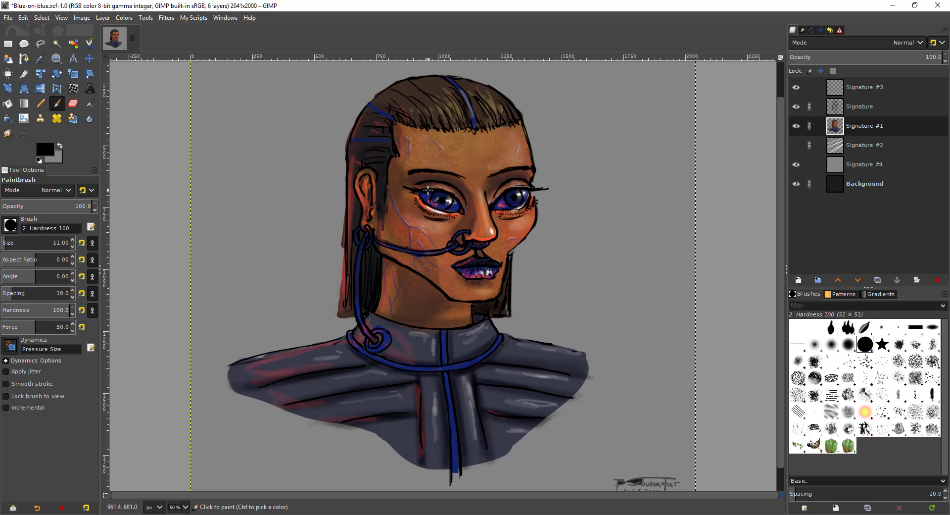
{"action": "key", "text": "space"}
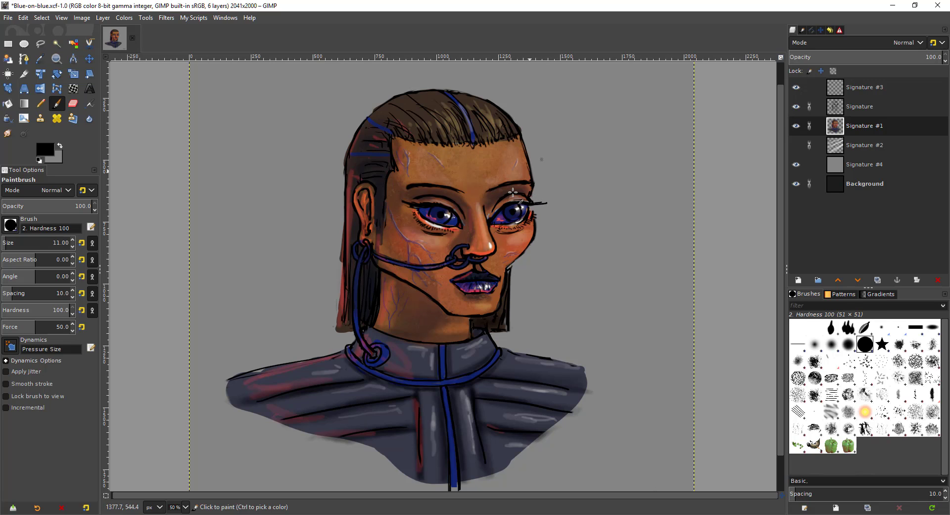
{"action": "key", "text": "minus"}
{"action": "key", "text": "minus"}
{"action": "key", "text": "plus"}
{"action": "key", "text": "plus"}
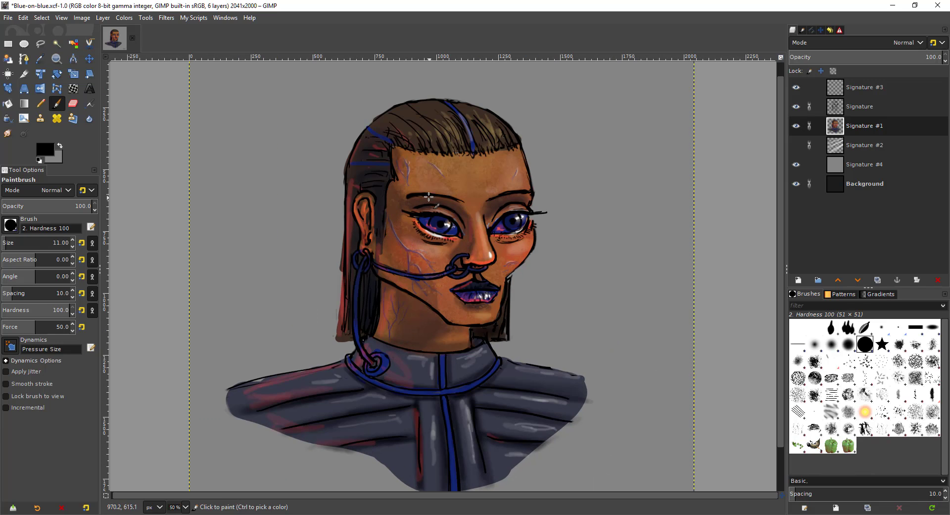
{"action": "scroll", "coordinate": [423, 241], "scroll_direction": "down", "scroll_amount": 1}
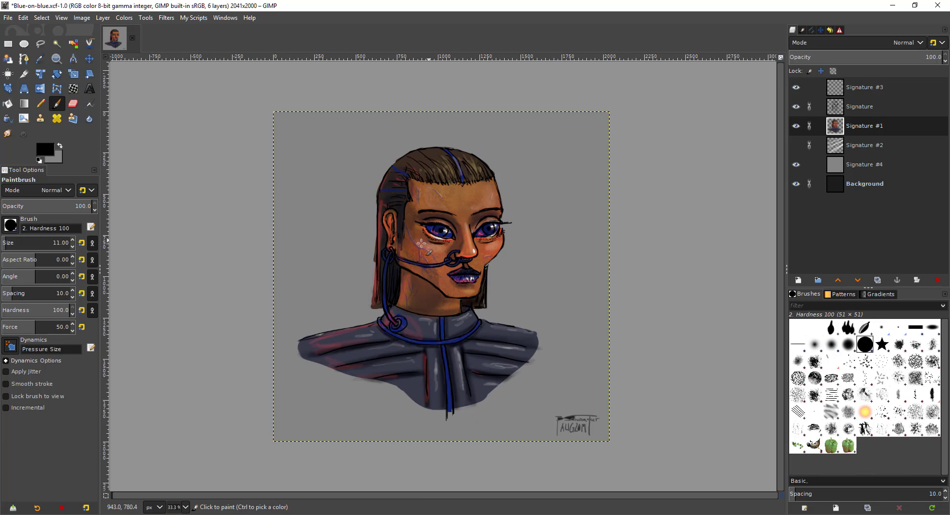
{"action": "left_click_drag", "start_coordinate": [444, 268], "coordinate": [466, 240]}
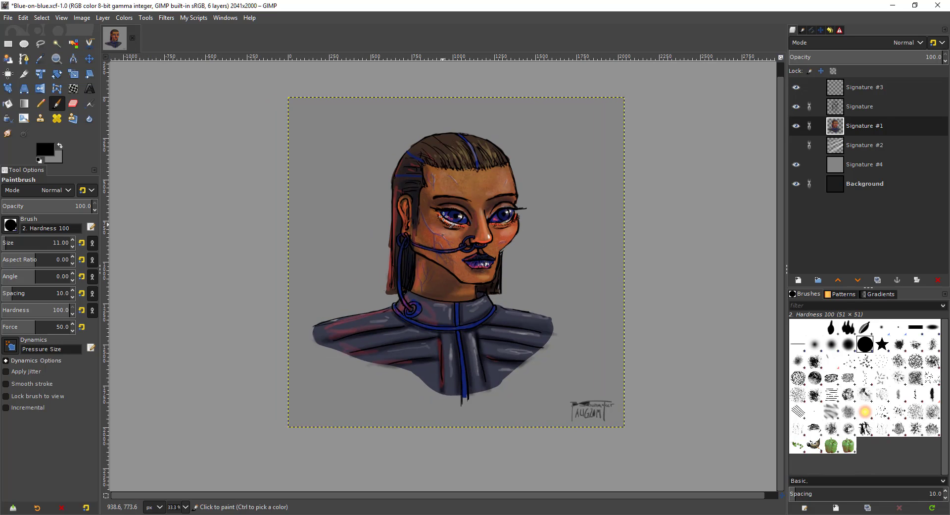
{"action": "scroll", "coordinate": [443, 217], "scroll_direction": "up", "scroll_amount": 1}
{"action": "scroll", "coordinate": [448, 211], "scroll_direction": "up", "scroll_amount": 1}
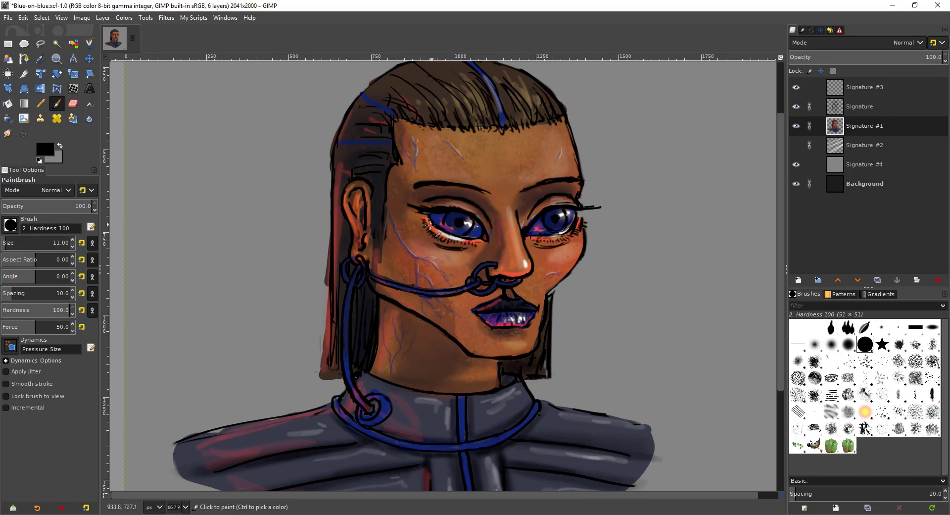
{"action": "scroll", "coordinate": [421, 200], "scroll_direction": "down", "scroll_amount": 1}
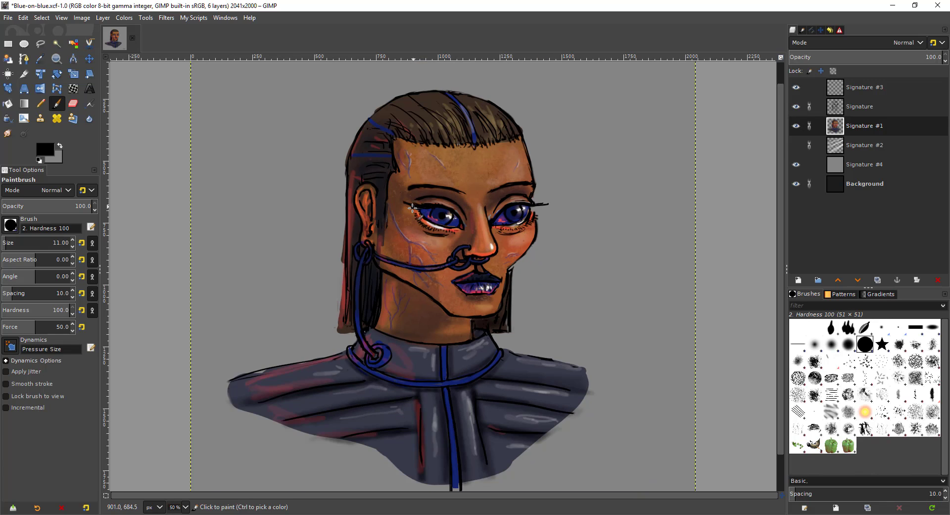
{"action": "scroll", "coordinate": [414, 211], "scroll_direction": "down", "scroll_amount": 1}
{"action": "scroll", "coordinate": [502, 247], "scroll_direction": "up", "scroll_amount": 2}
{"action": "scroll", "coordinate": [526, 281], "scroll_direction": "up", "scroll_amount": 1}
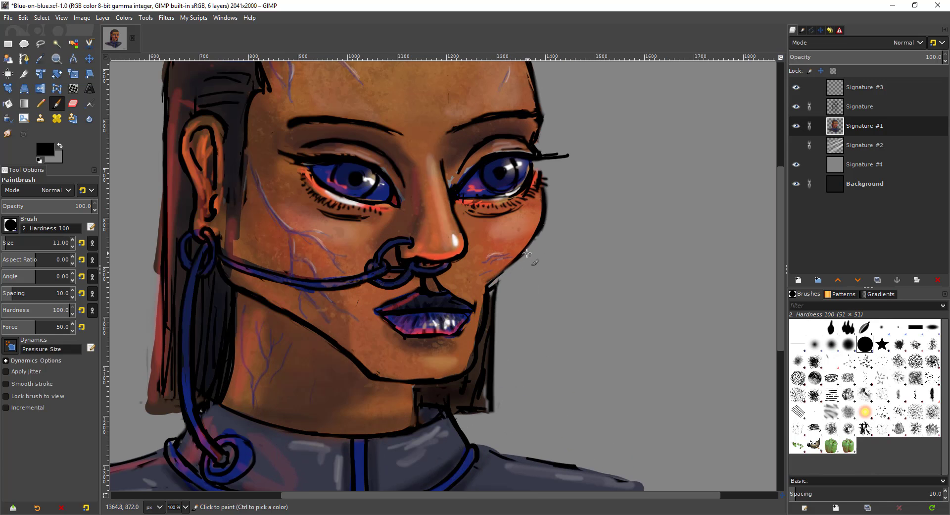
{"action": "scroll", "coordinate": [518, 275], "scroll_direction": "down", "scroll_amount": 1}
{"action": "scroll", "coordinate": [487, 277], "scroll_direction": "down", "scroll_amount": 1}
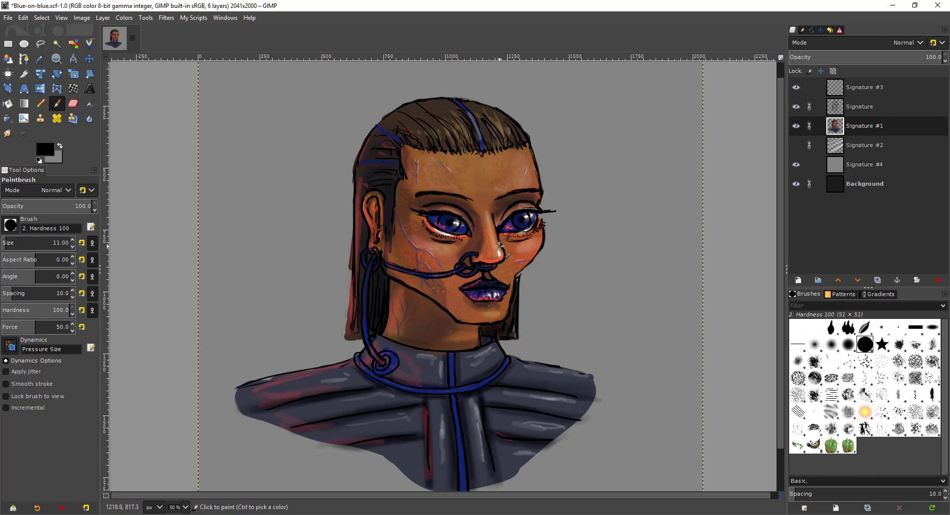
{"action": "scroll", "coordinate": [449, 294], "scroll_direction": "up", "scroll_amount": 1}
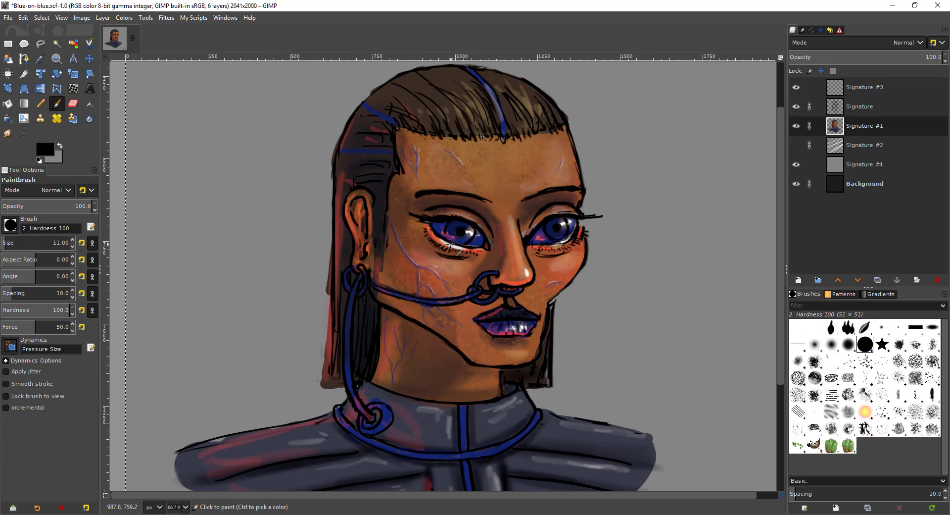
{"action": "scroll", "coordinate": [489, 239], "scroll_direction": "down", "scroll_amount": 3}
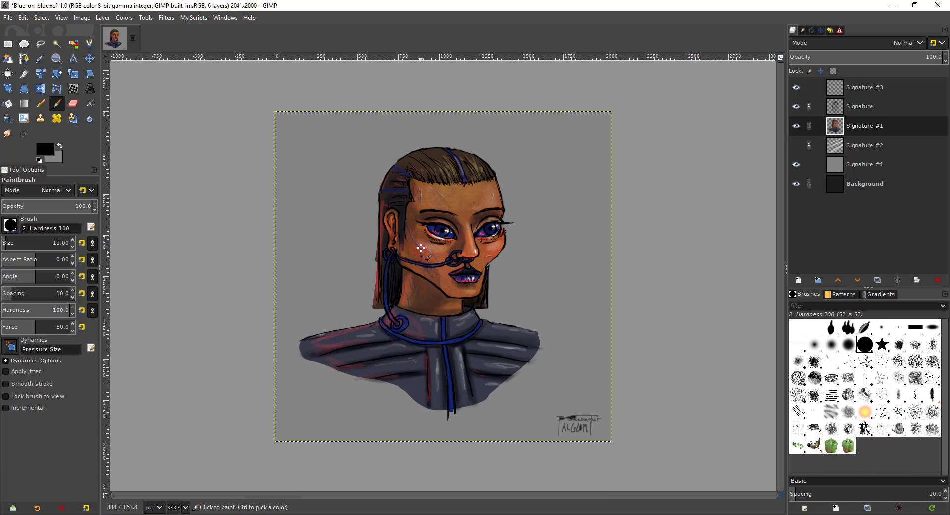
Inspect the forehead's skin texture and veins at up to 300% magnification and compare them with the whole head
{"action": "scroll", "coordinate": [464, 185], "scroll_direction": "up", "scroll_amount": 3}
{"action": "scroll", "coordinate": [464, 186], "scroll_direction": "up", "scroll_amount": 2}
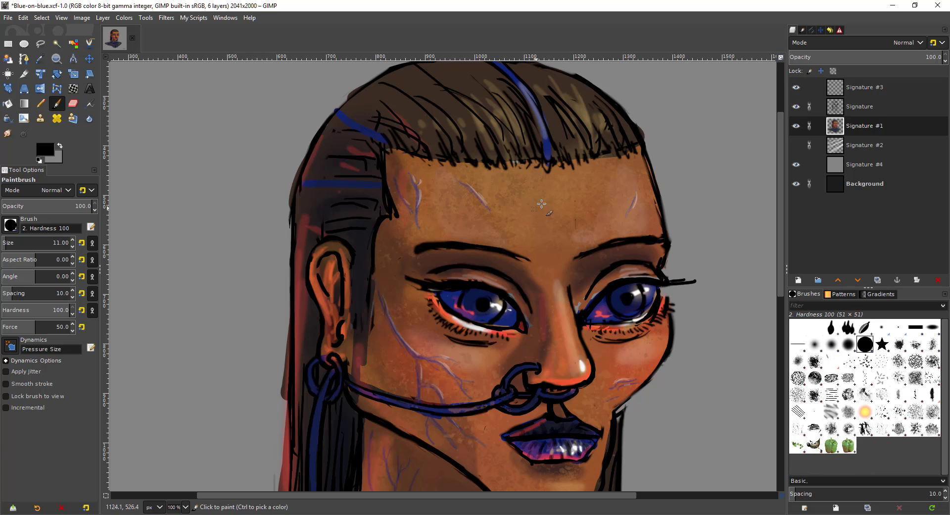
{"action": "scroll", "coordinate": [483, 216], "scroll_direction": "up", "scroll_amount": 1}
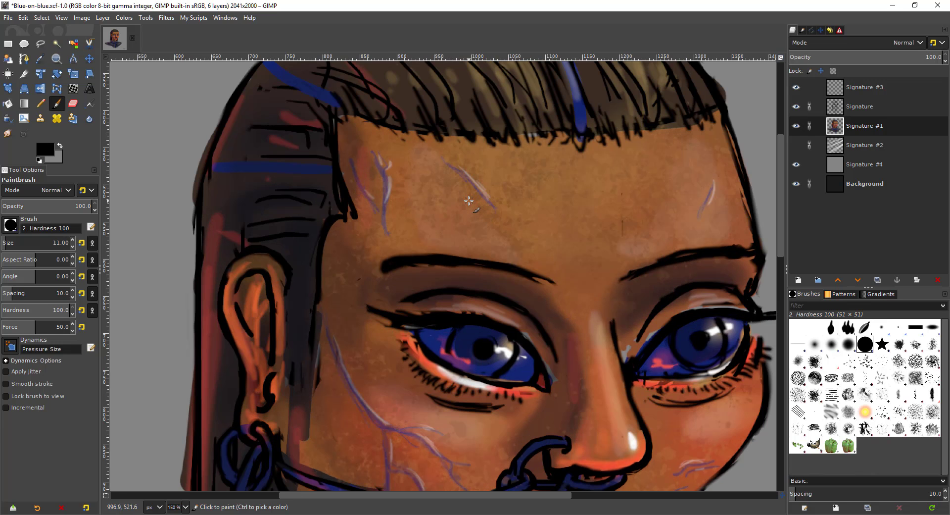
{"action": "scroll", "coordinate": [468, 201], "scroll_direction": "up", "scroll_amount": 2}
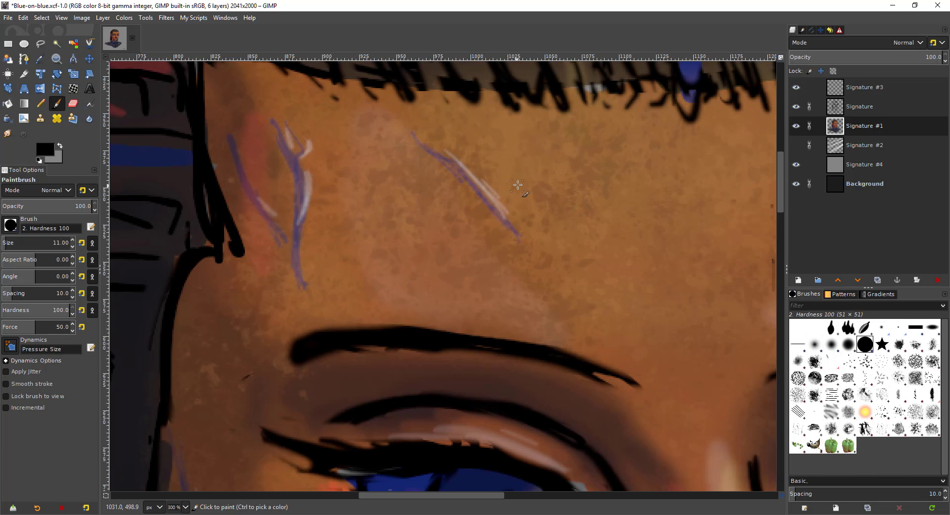
{"action": "scroll", "coordinate": [537, 172], "scroll_direction": "down", "scroll_amount": 1}
{"action": "scroll", "coordinate": [538, 172], "scroll_direction": "down", "scroll_amount": 4}
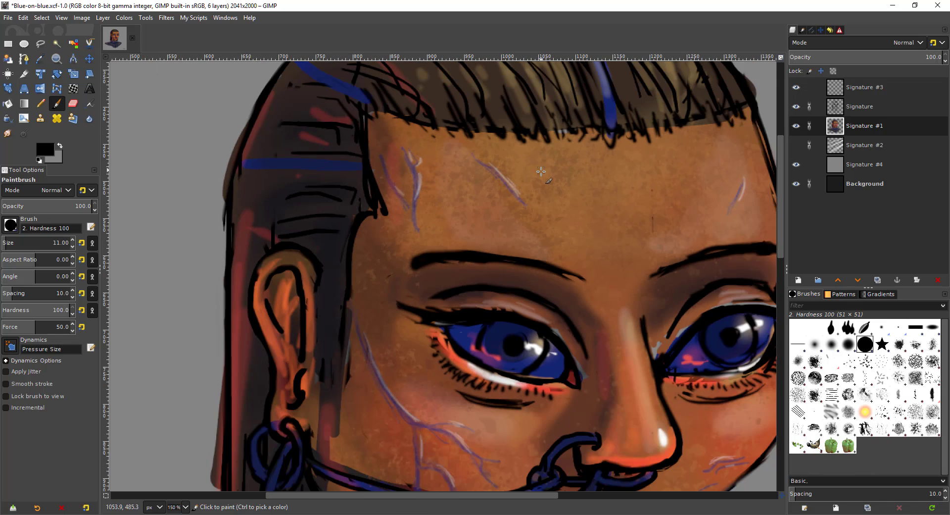
{"action": "scroll", "coordinate": [451, 263], "scroll_direction": "up", "scroll_amount": 2}
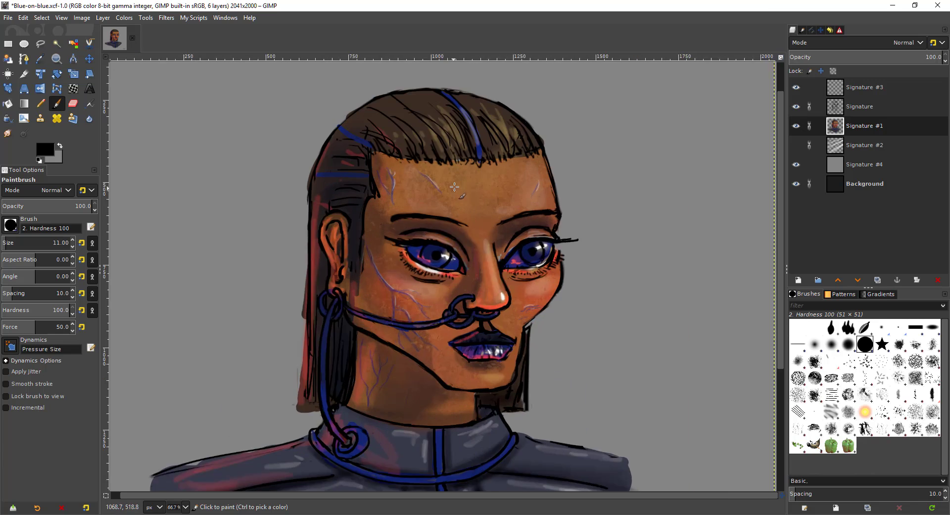
Examine the face's eyes, forehead texture and veins up close and against the whole bust
{"action": "scroll", "coordinate": [449, 233], "scroll_direction": "down", "scroll_amount": 2}
{"action": "scroll", "coordinate": [435, 252], "scroll_direction": "up", "scroll_amount": 1}
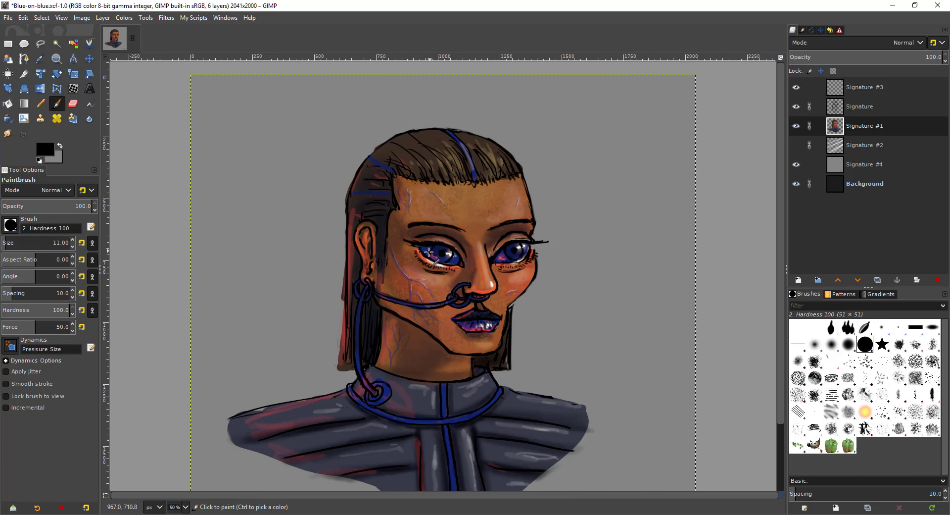
{"action": "scroll", "coordinate": [425, 257], "scroll_direction": "down", "scroll_amount": 2}
{"action": "scroll", "coordinate": [404, 248], "scroll_direction": "up", "scroll_amount": 3}
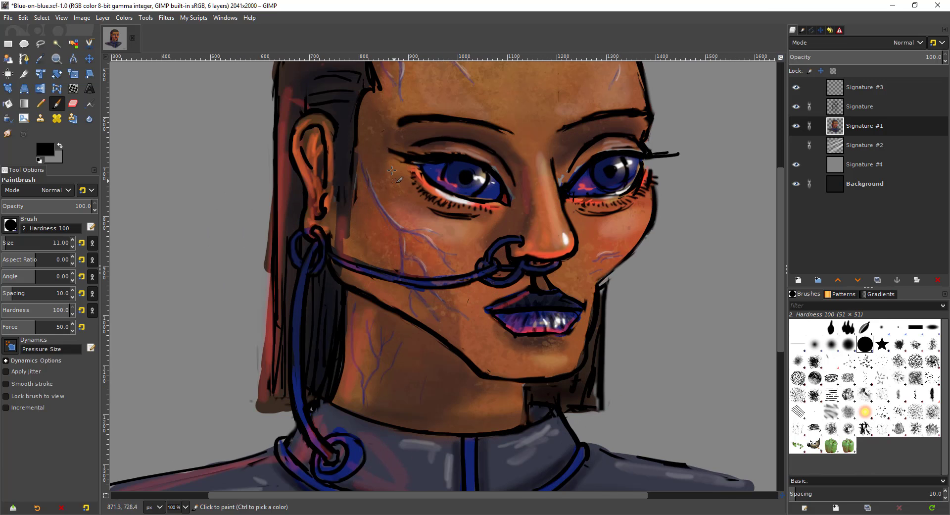
{"action": "scroll", "coordinate": [496, 183], "scroll_direction": "up", "scroll_amount": 4}
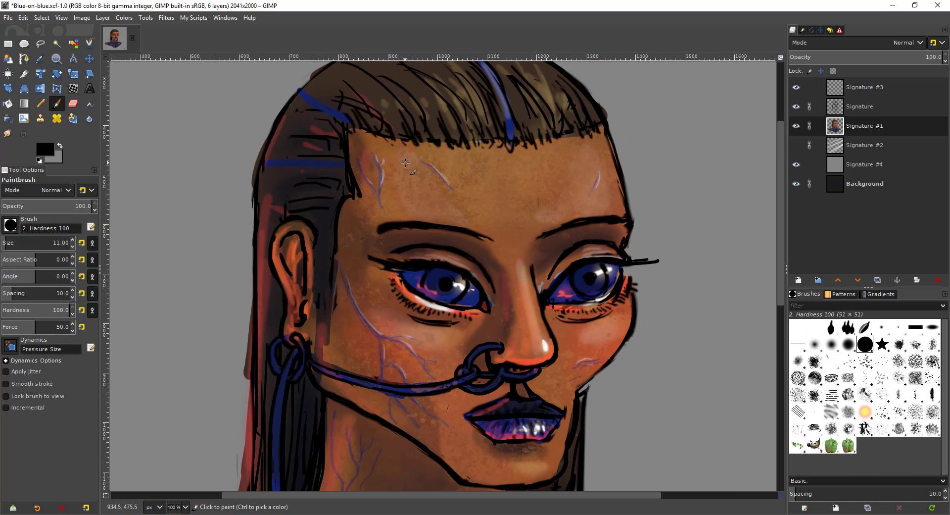
{"action": "scroll", "coordinate": [436, 225], "scroll_direction": "down", "scroll_amount": 2}
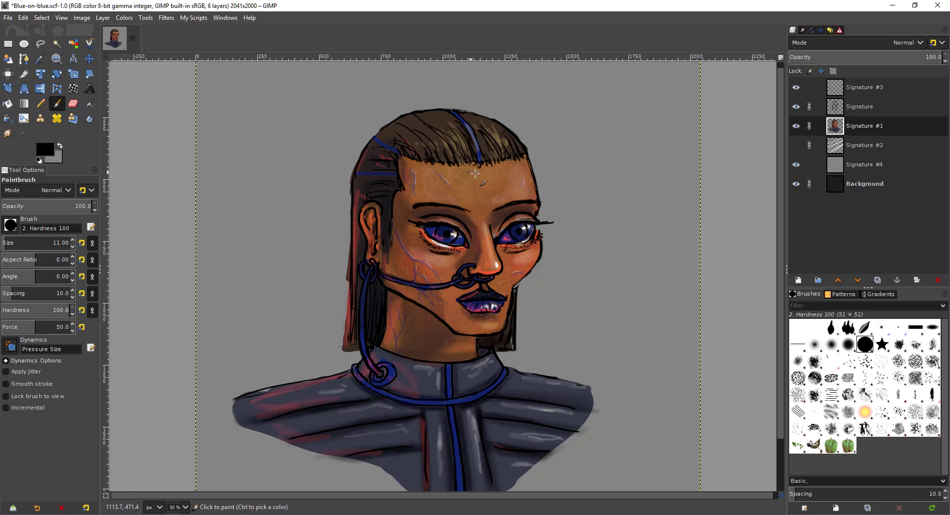
{"action": "scroll", "coordinate": [507, 196], "scroll_direction": "up", "scroll_amount": 1}
{"action": "scroll", "coordinate": [475, 195], "scroll_direction": "down", "scroll_amount": 1}
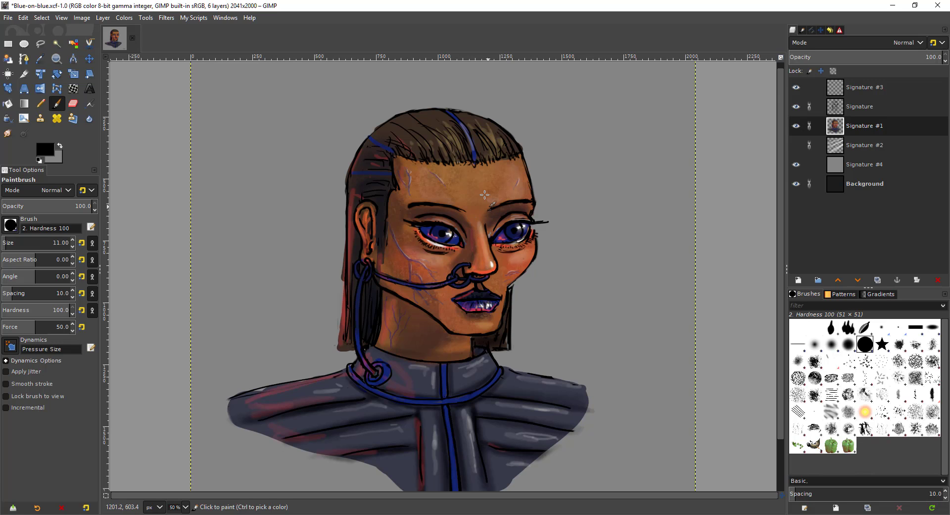
{"action": "scroll", "coordinate": [485, 194], "scroll_direction": "up", "scroll_amount": 3}
{"action": "scroll", "coordinate": [473, 159], "scroll_direction": "up", "scroll_amount": 1}
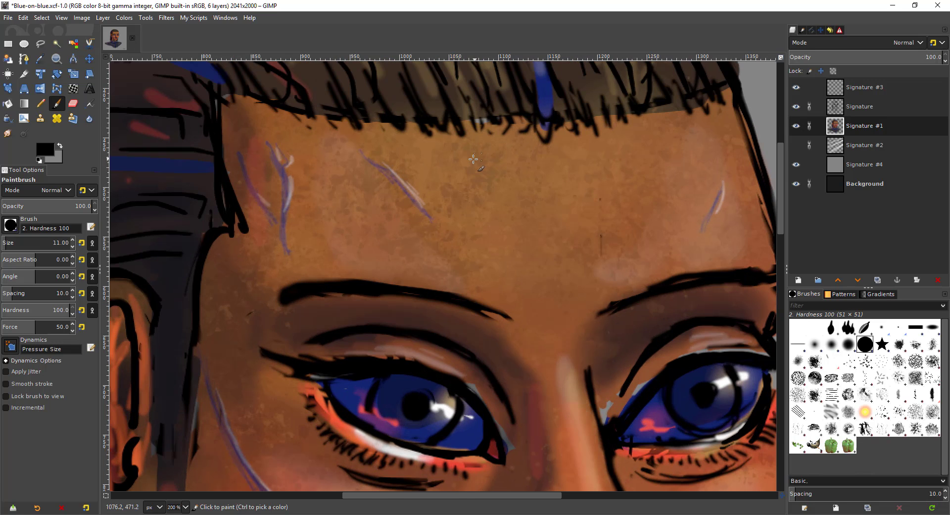
{"action": "scroll", "coordinate": [493, 177], "scroll_direction": "down", "scroll_amount": 1}
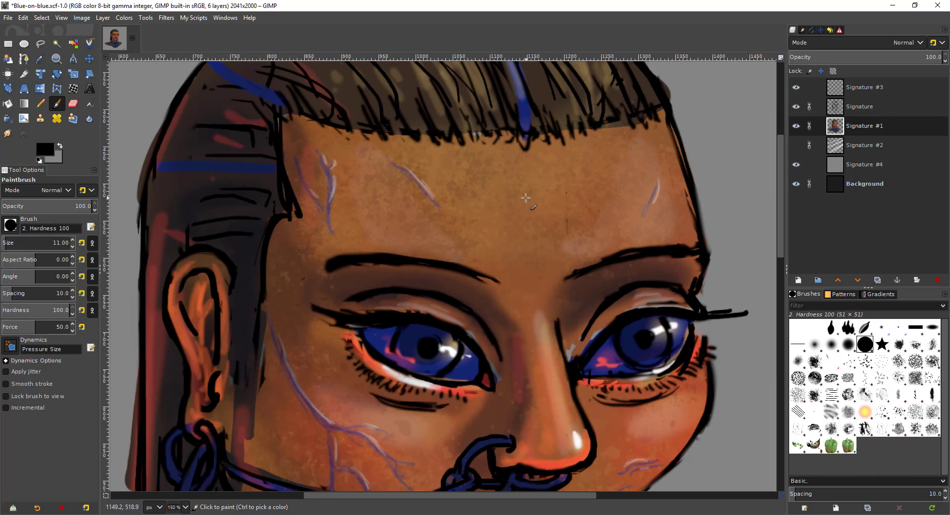
{"action": "scroll", "coordinate": [525, 197], "scroll_direction": "down", "scroll_amount": 3}
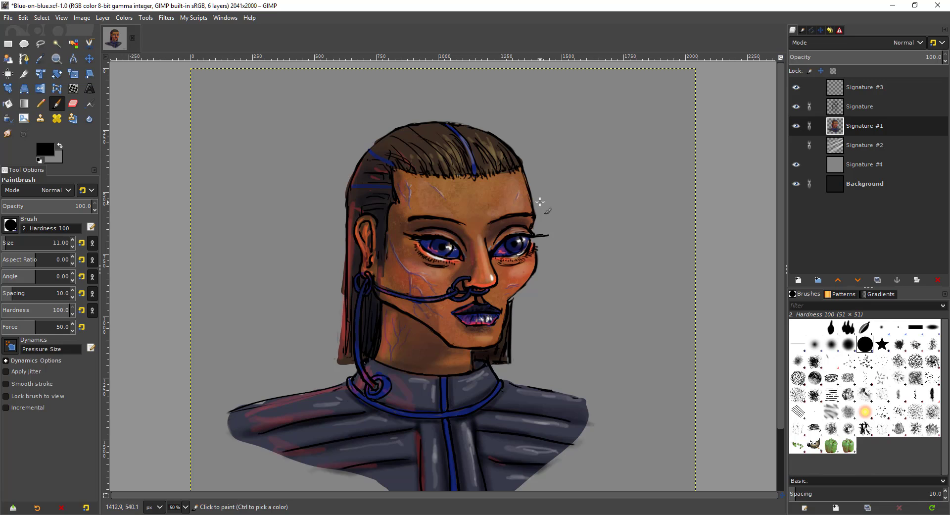
Sample the forehead's skin tone as the foreground colour and lighten it to c4884b
{"action": "scroll", "coordinate": [540, 202], "scroll_direction": "up", "scroll_amount": 2}
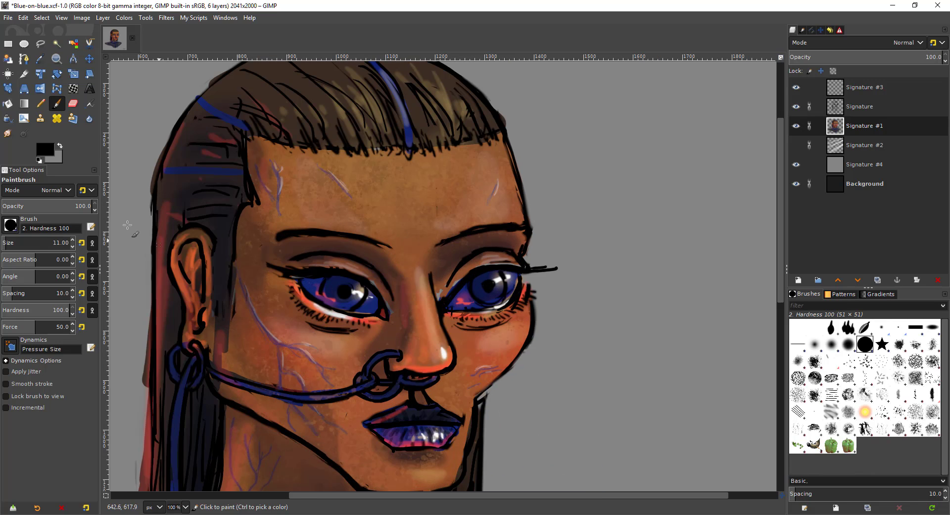
{"action": "key", "text": "o"}
{"action": "left_click", "coordinate": [352, 180]}
{"action": "key", "text": "p"}
{"action": "left_click", "coordinate": [48, 154]}
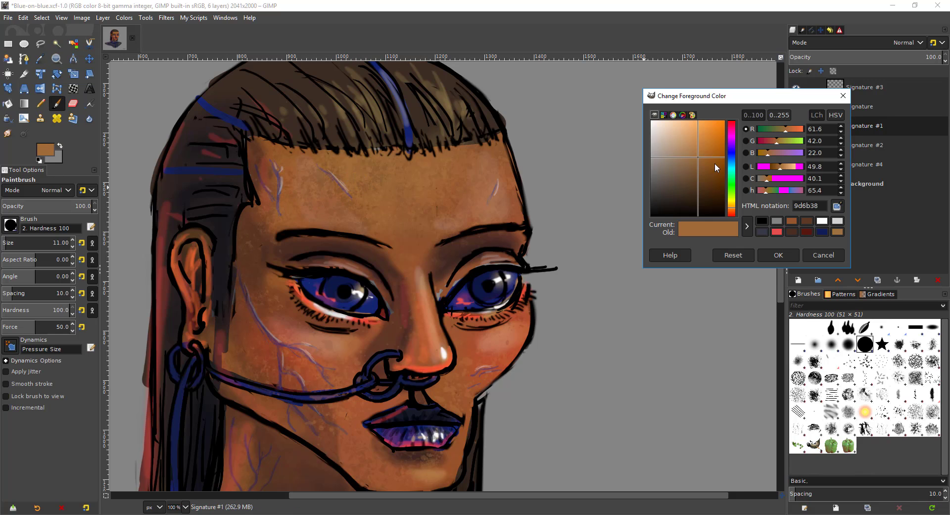
{"action": "left_click_drag", "start_coordinate": [702, 154], "coordinate": [704, 147]}
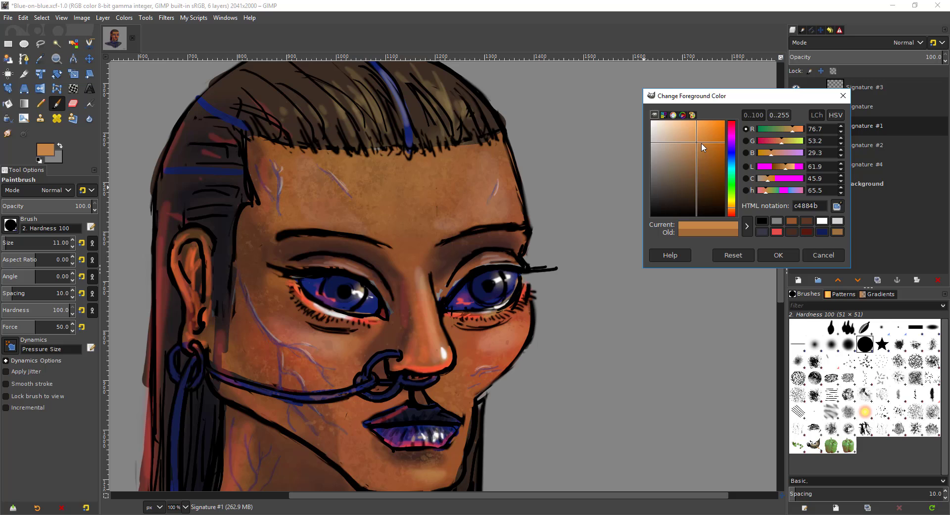
{"action": "left_click", "coordinate": [777, 255]}
Add a transparent 2041 x 2000 px layer directly above Signature #1 and lower its opacity to 13.8
{"action": "scroll", "coordinate": [398, 237], "scroll_direction": "down", "scroll_amount": 1}
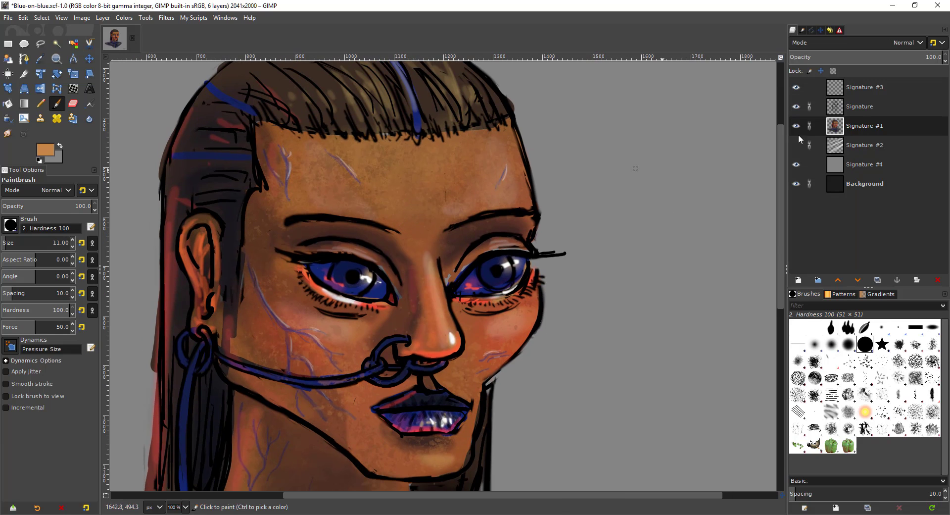
{"action": "left_click", "coordinate": [799, 280]}
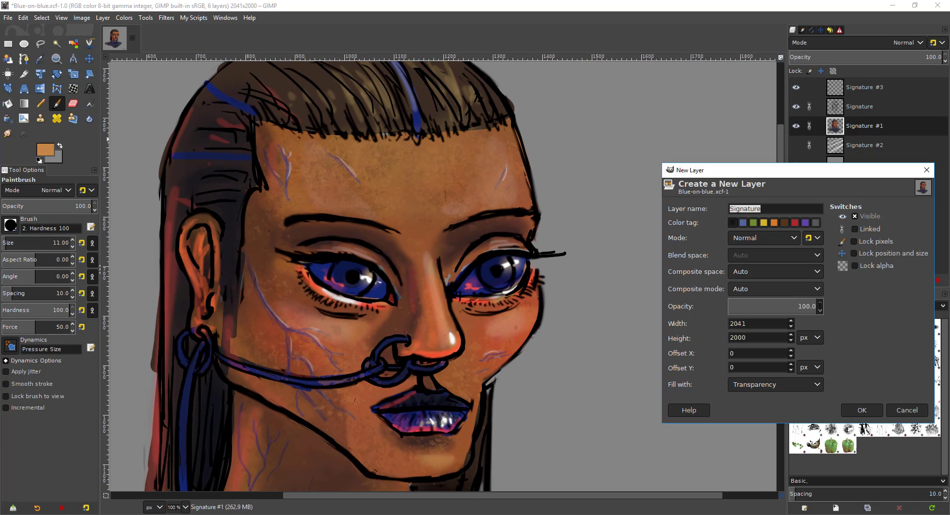
{"action": "left_click", "coordinate": [863, 409]}
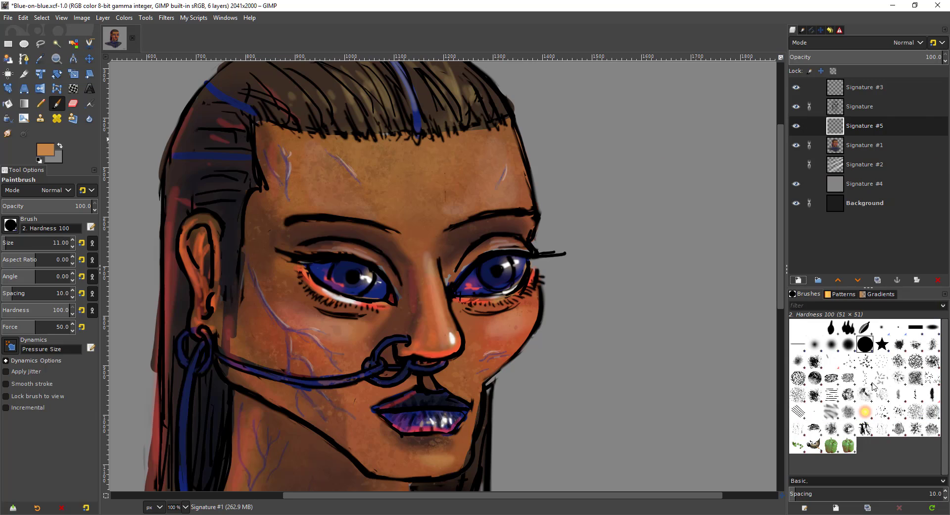
{"action": "left_click", "coordinate": [810, 58]}
Brush the light skin tone over the forehead and enlarge the hard brush to size 141
{"action": "mouse_move", "coordinate": [436, 179]}
{"action": "left_mouse_down"}
{"action": "mouse_move", "coordinate": [442, 198]}
{"action": "mouse_move", "coordinate": [405, 210]}
{"action": "mouse_move", "coordinate": [352, 203]}
{"action": "mouse_move", "coordinate": [426, 206]}
{"action": "mouse_move", "coordinate": [496, 185]}
{"action": "mouse_move", "coordinate": [507, 203]}
{"action": "mouse_move", "coordinate": [500, 174]}
{"action": "mouse_move", "coordinate": [517, 199]}
{"action": "mouse_move", "coordinate": [387, 187]}
{"action": "left_mouse_up"}
{"action": "key", "text": "shift+bracketright"}
{"action": "key", "text": "shift+bracketright"}
{"action": "key", "text": "shift+bracketright"}
{"action": "key", "text": "shift+bracketright"}
{"action": "key", "text": "shift+bracketright"}
{"action": "key", "text": "shift+bracketright"}
{"action": "key", "text": "shift+bracketright"}
{"action": "key", "text": "shift+bracketright"}
{"action": "key", "text": "shift+bracketright"}
{"action": "key", "text": "shift+bracketright"}
{"action": "key", "text": "shift+bracketright"}
{"action": "key", "text": "shift+bracketright"}
{"action": "key", "text": "shift+bracketright"}
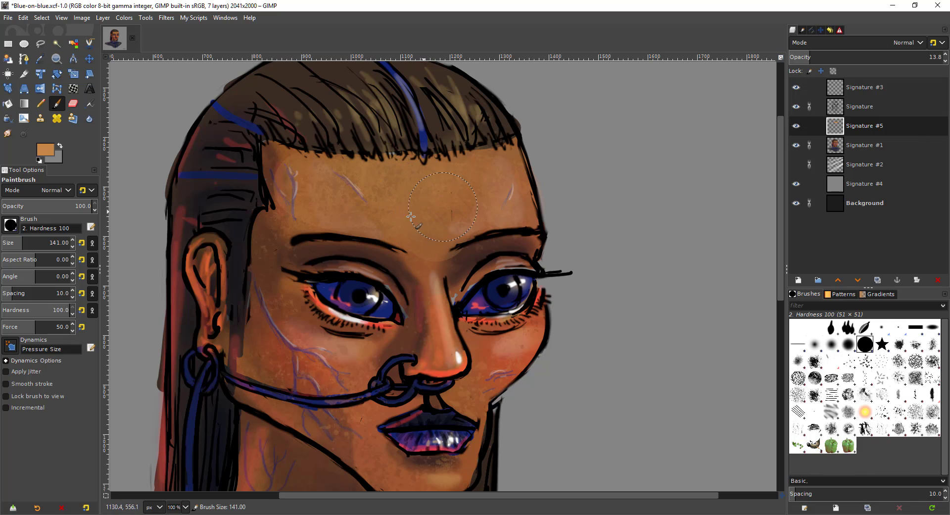
Switch to the 2. Hardness 025 brush and glaze around the eyes, undoing one stroke and repainting above the eye
{"action": "left_click", "coordinate": [815, 344]}
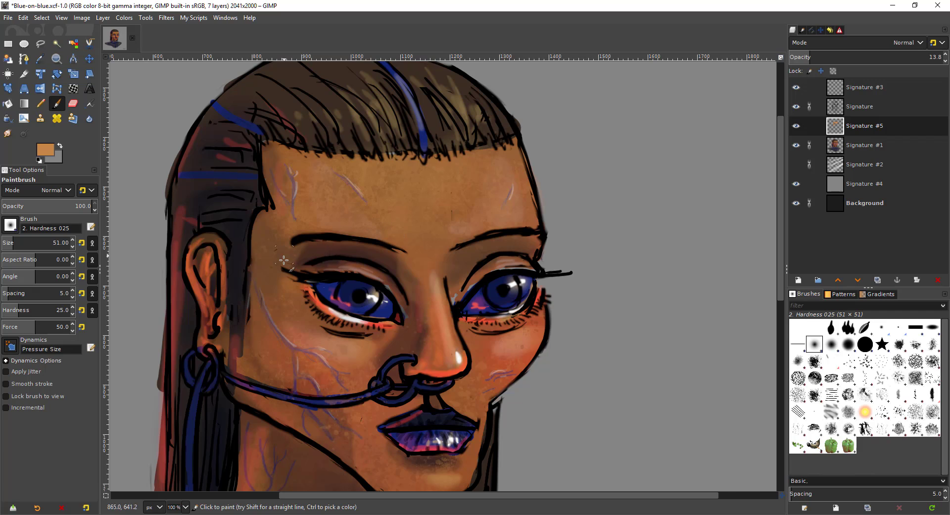
{"action": "mouse_move", "coordinate": [283, 259]}
{"action": "left_mouse_down"}
{"action": "mouse_move", "coordinate": [368, 249]}
{"action": "mouse_move", "coordinate": [411, 271]}
{"action": "mouse_move", "coordinate": [295, 255]}
{"action": "mouse_move", "coordinate": [383, 261]}
{"action": "mouse_move", "coordinate": [300, 263]}
{"action": "mouse_move", "coordinate": [363, 267]}
{"action": "mouse_move", "coordinate": [417, 296]}
{"action": "mouse_move", "coordinate": [389, 272]}
{"action": "mouse_move", "coordinate": [421, 324]}
{"action": "mouse_move", "coordinate": [427, 310]}
{"action": "mouse_move", "coordinate": [423, 352]}
{"action": "mouse_move", "coordinate": [436, 340]}
{"action": "mouse_move", "coordinate": [426, 322]}
{"action": "left_mouse_up"}
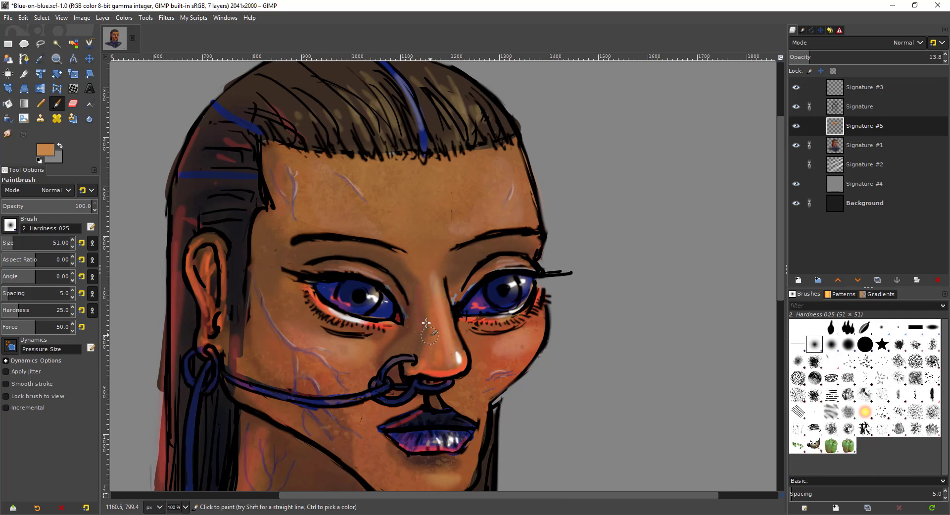
{"action": "key", "text": "ctrl+z"}
{"action": "mouse_move", "coordinate": [379, 249]}
{"action": "left_mouse_down"}
{"action": "mouse_move", "coordinate": [299, 249]}
{"action": "mouse_move", "coordinate": [376, 251]}
{"action": "mouse_move", "coordinate": [289, 262]}
{"action": "mouse_move", "coordinate": [357, 263]}
{"action": "mouse_move", "coordinate": [427, 285]}
{"action": "mouse_move", "coordinate": [367, 262]}
{"action": "left_mouse_up"}
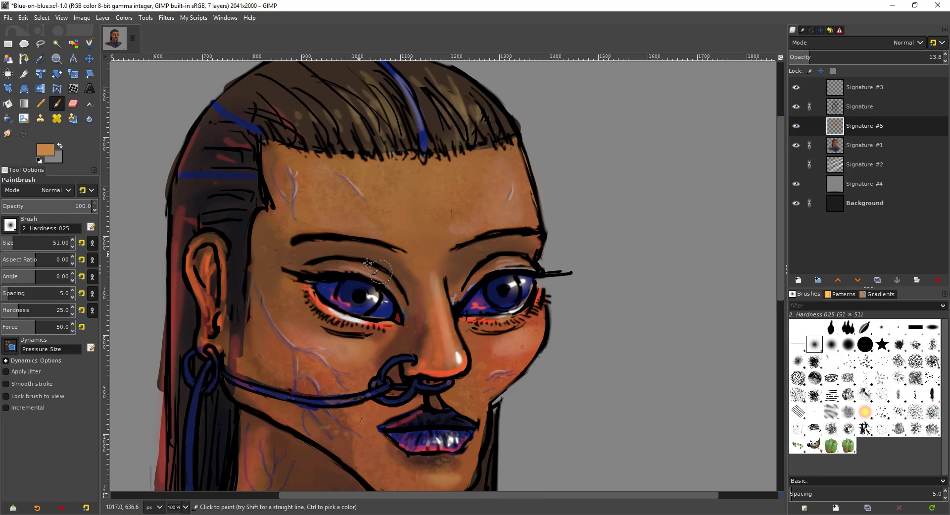
Examine the whole bust and the jacket's highlights at up to 300% magnification, and return to the face
{"action": "key", "text": "minus"}
{"action": "key", "text": "minus"}
{"action": "left_click_drag", "start_coordinate": [333, 290], "coordinate": [313, 177]}
{"action": "left_click_drag", "start_coordinate": [428, 360], "coordinate": [398, 371]}
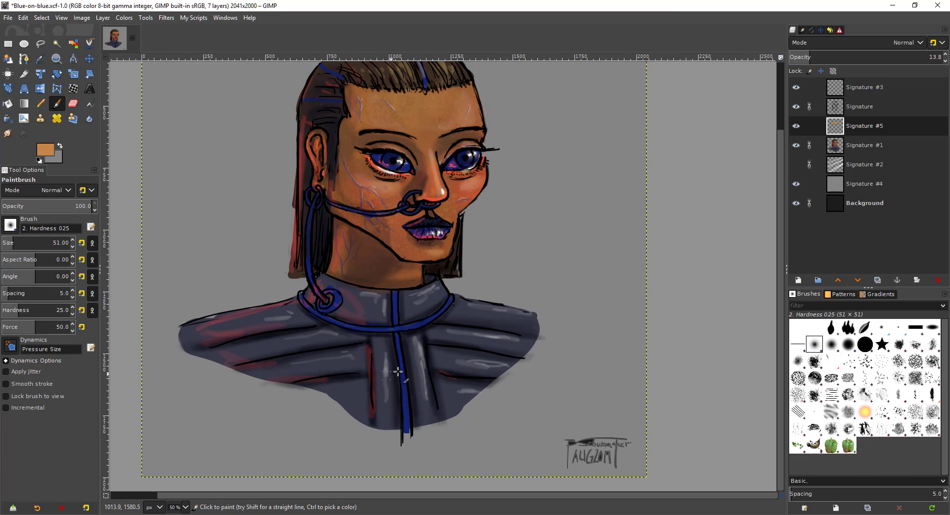
{"action": "scroll", "coordinate": [396, 419], "scroll_direction": "up", "scroll_amount": 5}
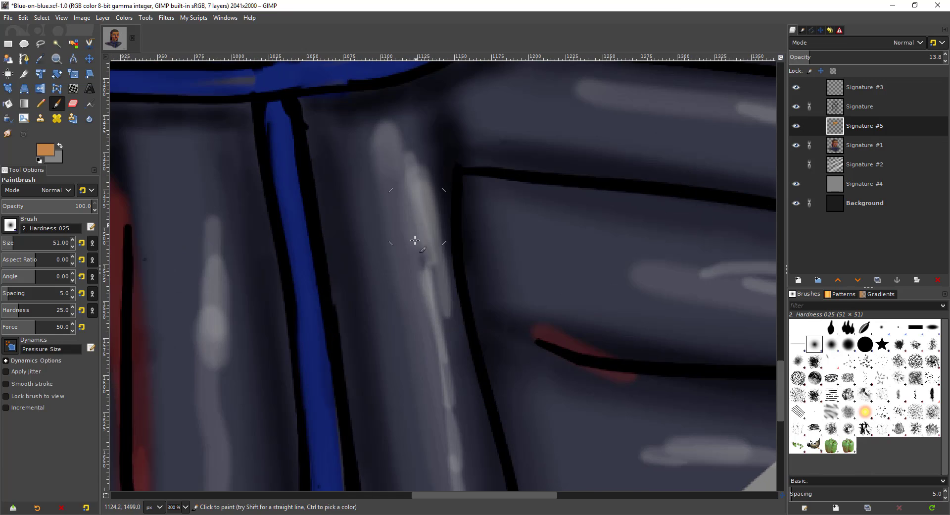
{"action": "scroll", "coordinate": [435, 296], "scroll_direction": "down", "scroll_amount": 3}
{"action": "scroll", "coordinate": [435, 296], "scroll_direction": "down", "scroll_amount": 1}
{"action": "scroll", "coordinate": [372, 237], "scroll_direction": "up", "scroll_amount": 4}
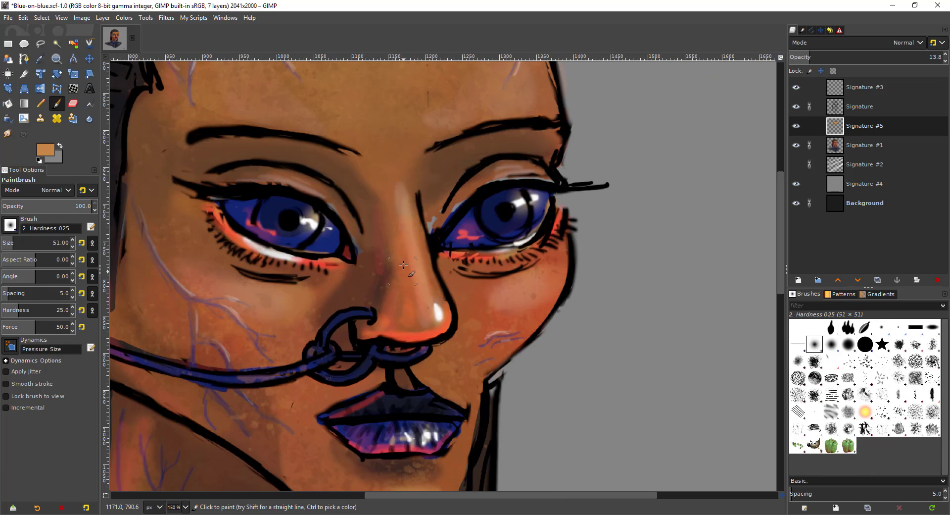
Glaze the light skin tone softly over the side of the nose, the cheek below the eye and the cheek near the ear
{"action": "mouse_move", "coordinate": [403, 265]}
{"action": "left_mouse_down"}
{"action": "mouse_move", "coordinate": [400, 302]}
{"action": "mouse_move", "coordinate": [376, 247]}
{"action": "left_mouse_up"}
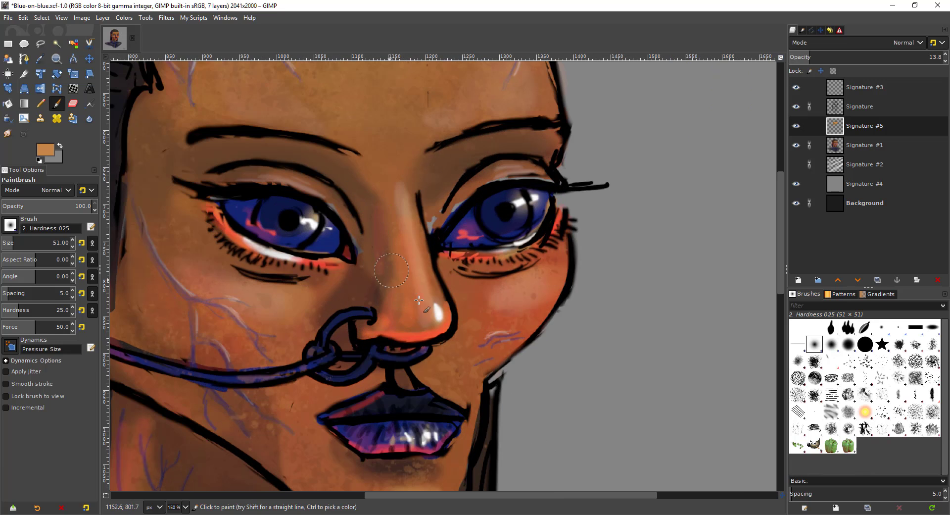
{"action": "mouse_move", "coordinate": [419, 300]}
{"action": "left_mouse_down"}
{"action": "mouse_move", "coordinate": [418, 315]}
{"action": "mouse_move", "coordinate": [366, 327]}
{"action": "mouse_move", "coordinate": [363, 336]}
{"action": "mouse_move", "coordinate": [362, 277]}
{"action": "mouse_move", "coordinate": [322, 297]}
{"action": "mouse_move", "coordinate": [286, 292]}
{"action": "left_mouse_up"}
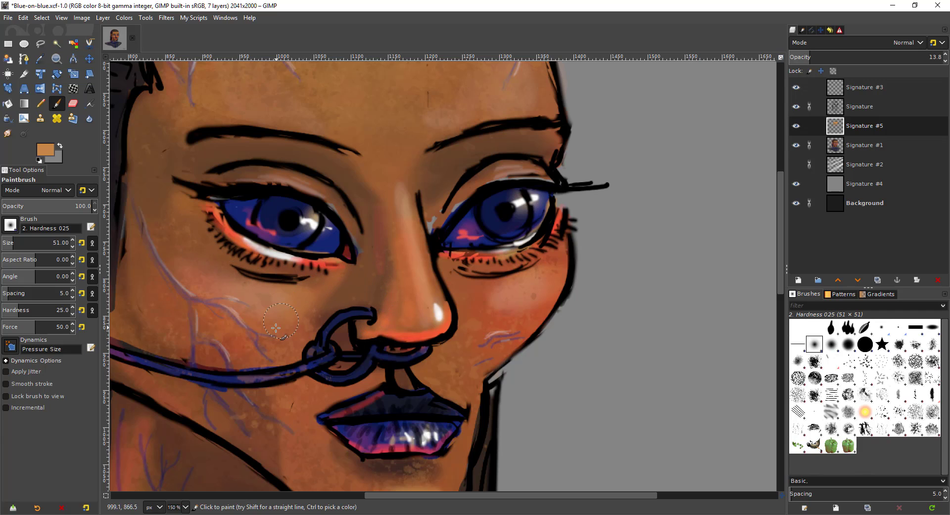
{"action": "left_click_drag", "start_coordinate": [179, 198], "coordinate": [365, 171]}
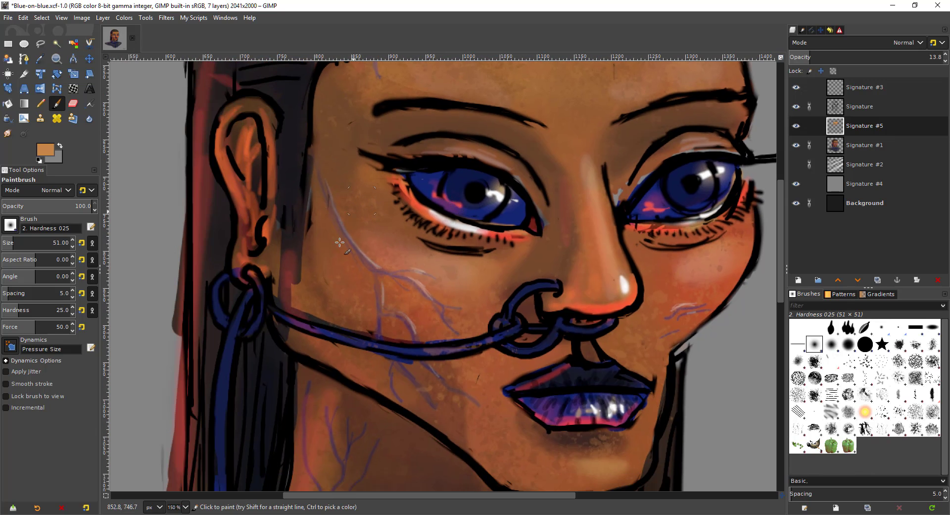
{"action": "mouse_move", "coordinate": [232, 147]}
{"action": "left_mouse_down"}
{"action": "mouse_move", "coordinate": [258, 144]}
{"action": "mouse_move", "coordinate": [263, 118]}
{"action": "mouse_move", "coordinate": [250, 114]}
{"action": "mouse_move", "coordinate": [242, 147]}
{"action": "mouse_move", "coordinate": [267, 228]}
{"action": "mouse_move", "coordinate": [253, 227]}
{"action": "mouse_move", "coordinate": [261, 255]}
{"action": "left_mouse_up"}
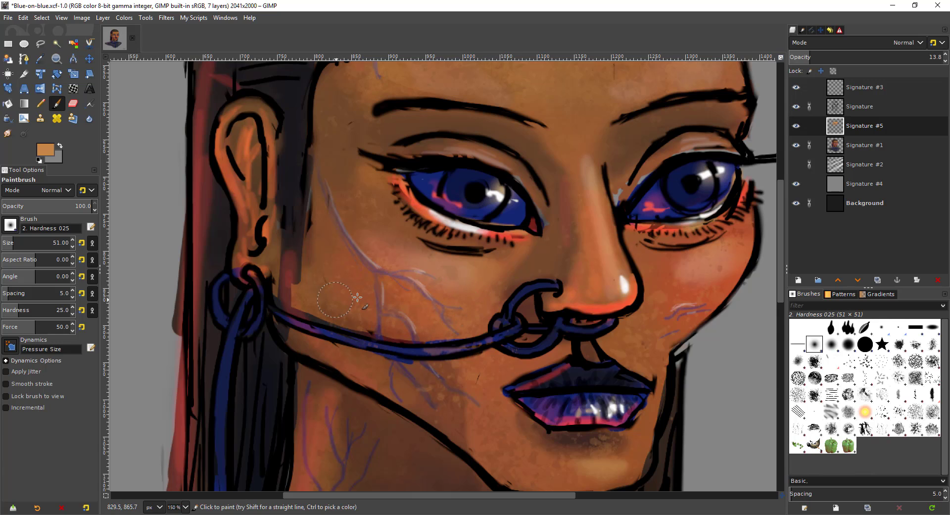
Check the face against the whole bust and glaze the skin tone over the chin below the lips at 100% magnification
{"action": "scroll", "coordinate": [463, 322], "scroll_direction": "down", "scroll_amount": 3}
{"action": "scroll", "coordinate": [430, 232], "scroll_direction": "up", "scroll_amount": 2}
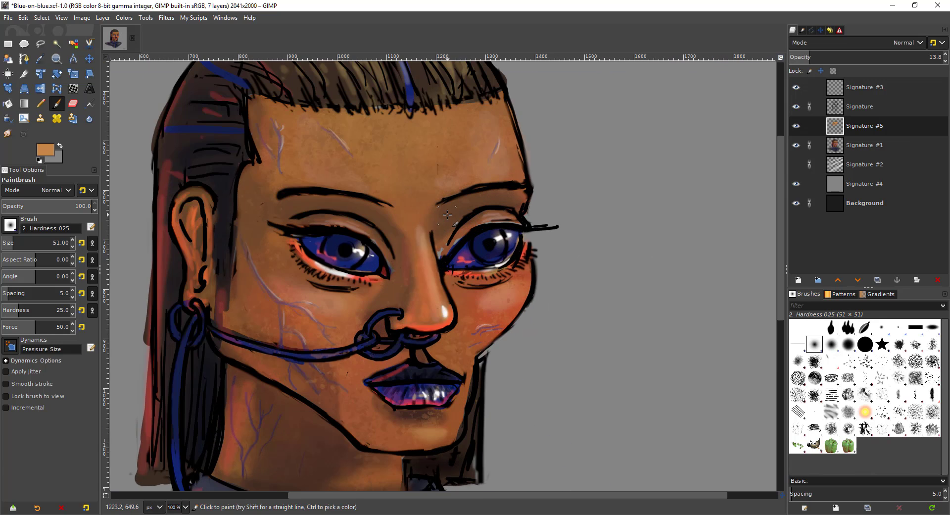
{"action": "scroll", "coordinate": [446, 214], "scroll_direction": "down", "scroll_amount": 2}
{"action": "mouse_move", "coordinate": [411, 363]}
{"action": "left_mouse_down"}
{"action": "mouse_move", "coordinate": [340, 375]}
{"action": "mouse_move", "coordinate": [387, 363]}
{"action": "left_mouse_up"}
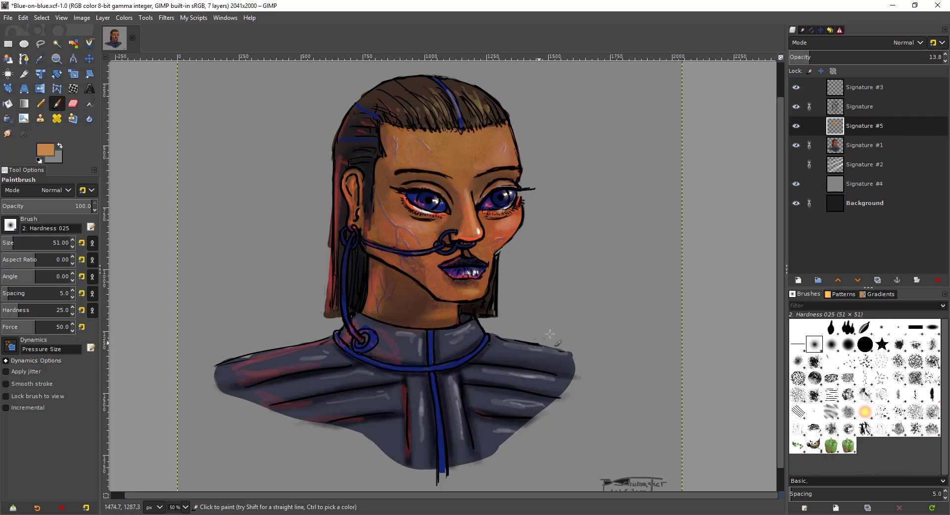
{"action": "key", "text": "1"}
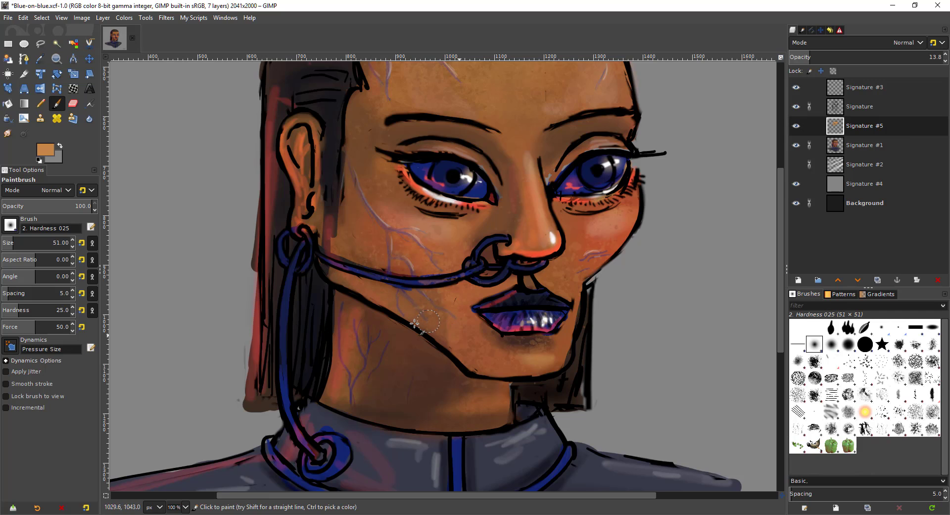
{"action": "mouse_move", "coordinate": [491, 348]}
{"action": "left_mouse_down"}
{"action": "mouse_move", "coordinate": [533, 353]}
{"action": "mouse_move", "coordinate": [462, 332]}
{"action": "mouse_move", "coordinate": [470, 348]}
{"action": "mouse_move", "coordinate": [507, 363]}
{"action": "mouse_move", "coordinate": [562, 344]}
{"action": "left_mouse_up"}
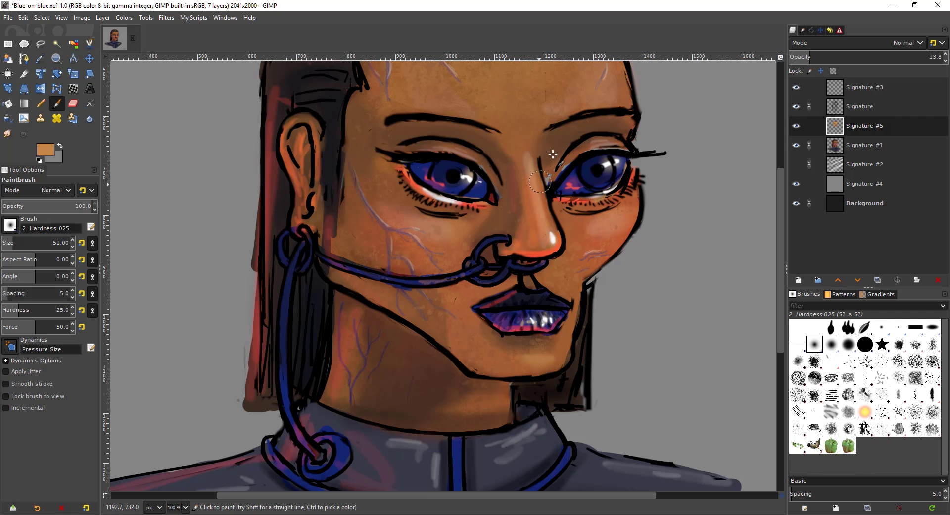
{"action": "left_click_drag", "start_coordinate": [496, 218], "coordinate": [492, 292]}
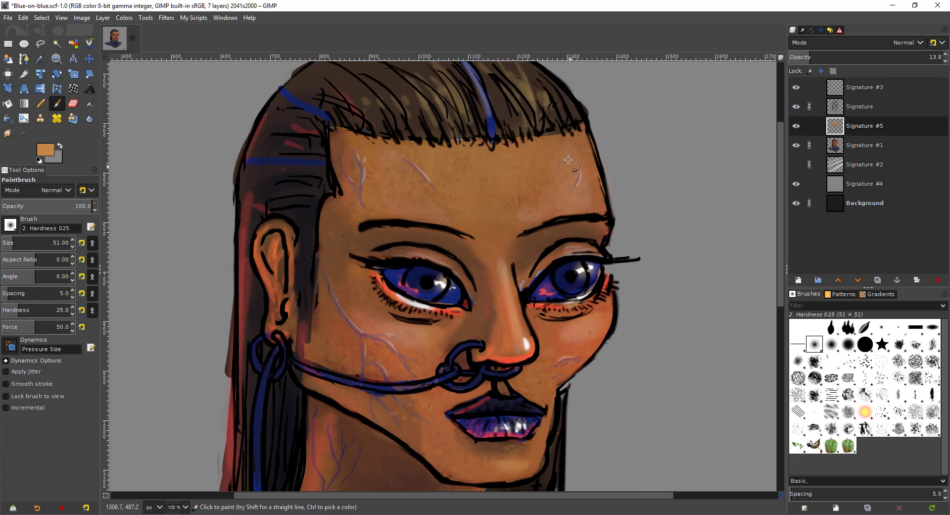
Compare the face with the full portrait and glaze the skin tone across the lower neck above the collar
{"action": "scroll", "coordinate": [454, 217], "scroll_direction": "down", "scroll_amount": 2}
{"action": "left_click_drag", "start_coordinate": [406, 340], "coordinate": [417, 268]}
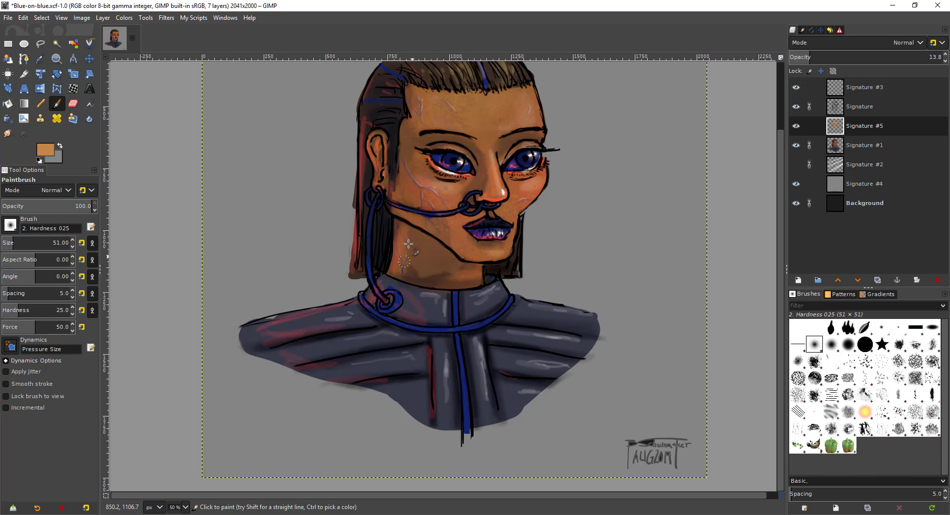
{"action": "left_click_drag", "start_coordinate": [447, 176], "coordinate": [431, 231]}
{"action": "scroll", "coordinate": [515, 206], "scroll_direction": "up", "scroll_amount": 1}
{"action": "scroll", "coordinate": [509, 210], "scroll_direction": "down", "scroll_amount": 1}
{"action": "scroll", "coordinate": [508, 209], "scroll_direction": "down", "scroll_amount": 1}
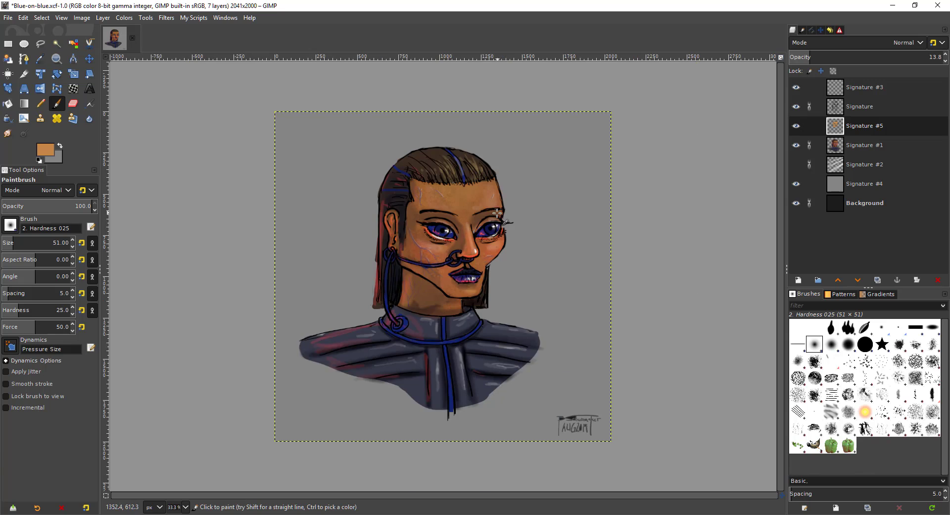
{"action": "scroll", "coordinate": [455, 241], "scroll_direction": "up", "scroll_amount": 2}
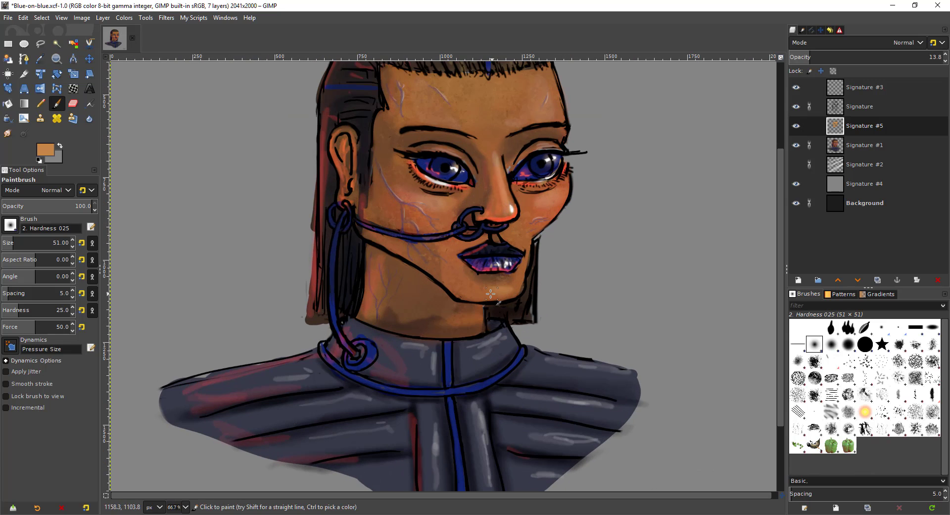
{"action": "scroll", "coordinate": [490, 294], "scroll_direction": "down", "scroll_amount": 1}
{"action": "scroll", "coordinate": [438, 269], "scroll_direction": "up", "scroll_amount": 1}
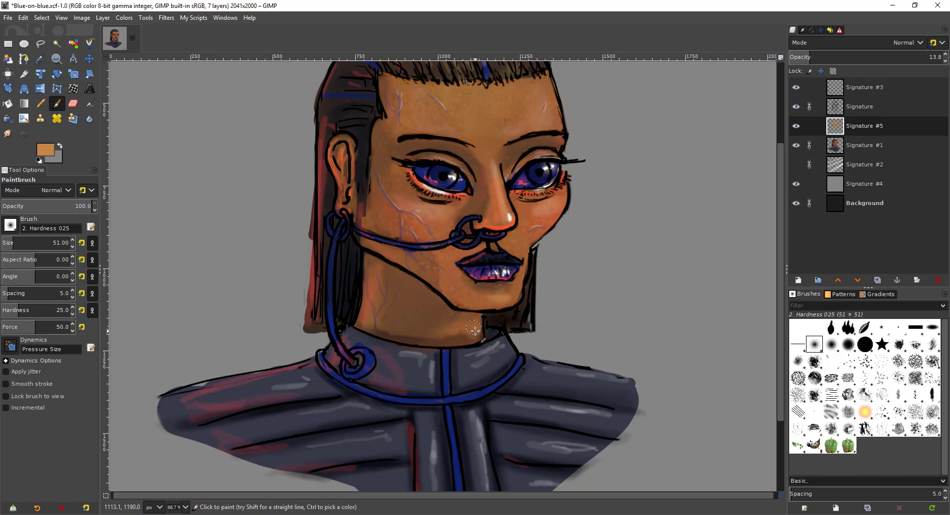
{"action": "left_click_drag", "start_coordinate": [473, 336], "coordinate": [395, 337]}
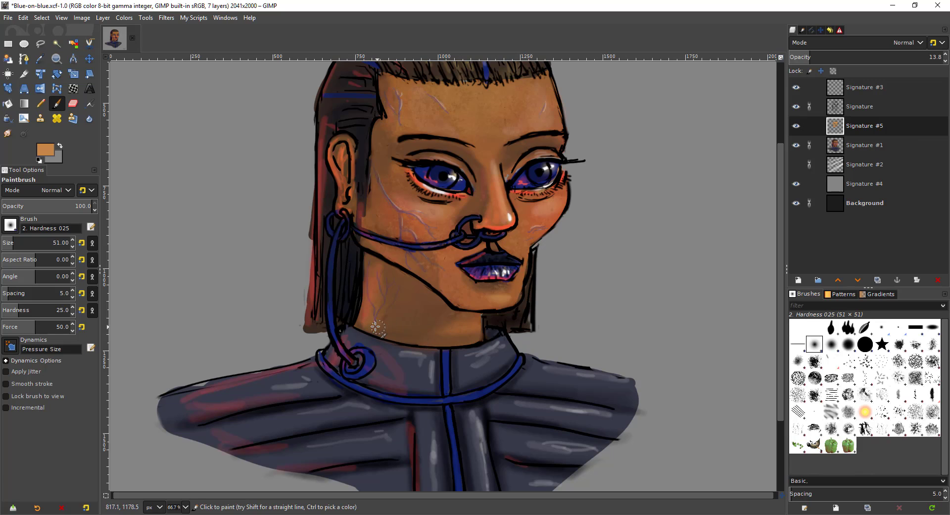
Glaze the skin tone over the shaded side of the neck just above the collar
{"action": "left_click_drag", "start_coordinate": [395, 315], "coordinate": [370, 324]}
{"action": "left_click_drag", "start_coordinate": [355, 202], "coordinate": [362, 217]}
{"action": "scroll", "coordinate": [446, 169], "scroll_direction": "up", "scroll_amount": 2}
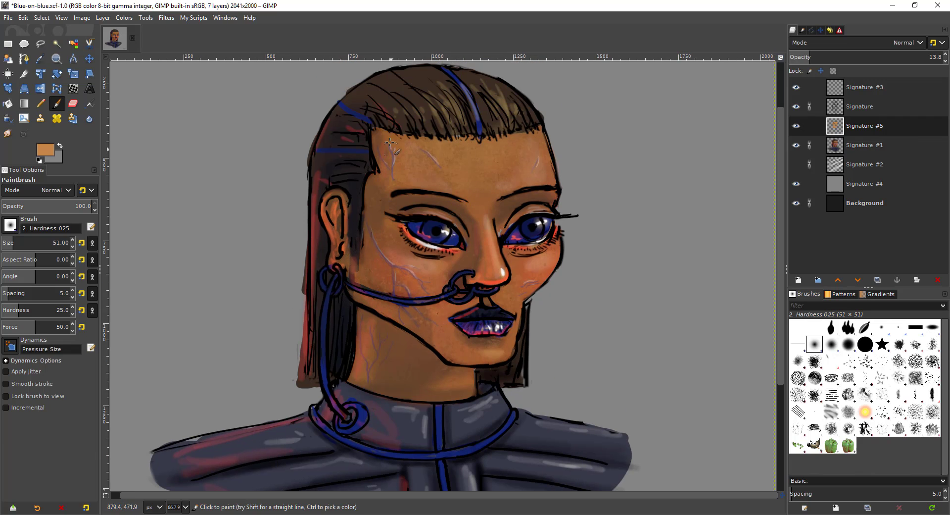
Examine the glazed face and neck against the whole bust at magnifications between 33% and 67%
{"action": "scroll", "coordinate": [448, 166], "scroll_direction": "down", "scroll_amount": 2}
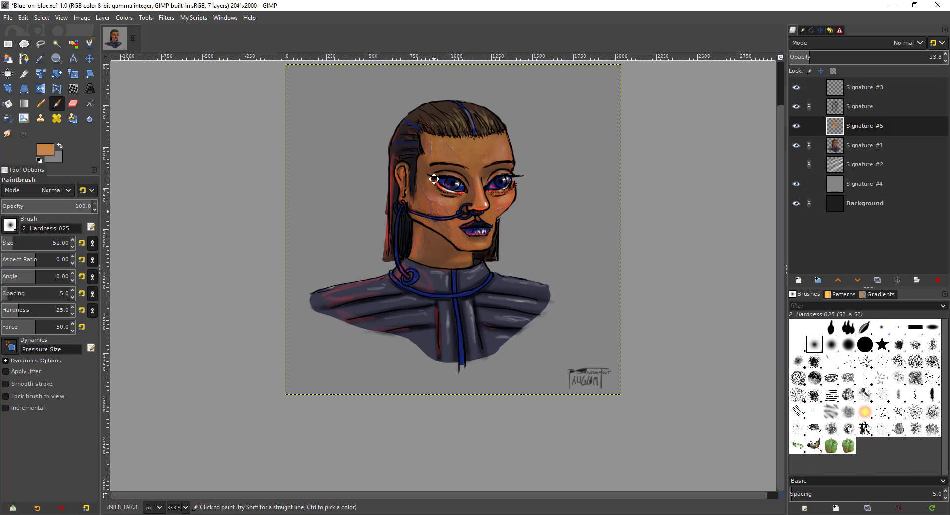
{"action": "scroll", "coordinate": [426, 277], "scroll_direction": "up", "scroll_amount": 2}
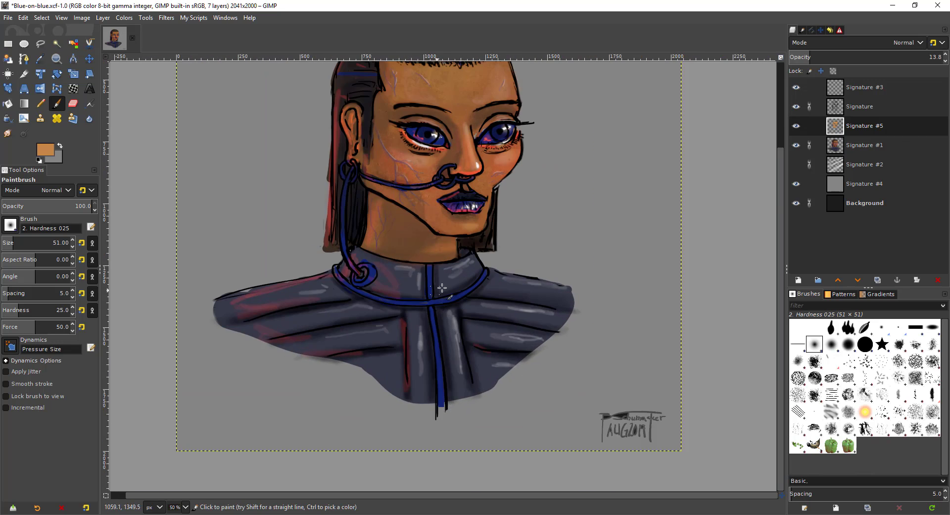
{"action": "scroll", "coordinate": [412, 280], "scroll_direction": "down", "scroll_amount": 2}
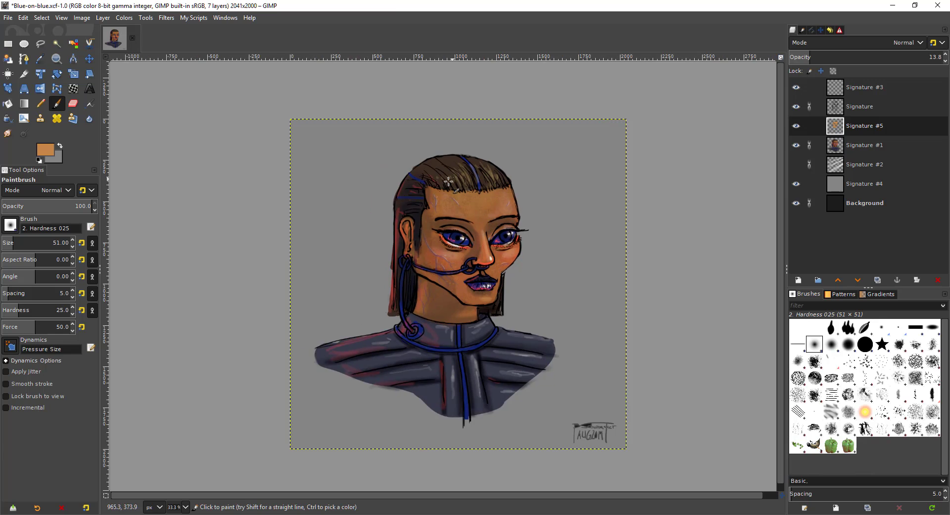
{"action": "scroll", "coordinate": [509, 183], "scroll_direction": "up", "scroll_amount": 2}
{"action": "scroll", "coordinate": [452, 264], "scroll_direction": "down", "scroll_amount": 1}
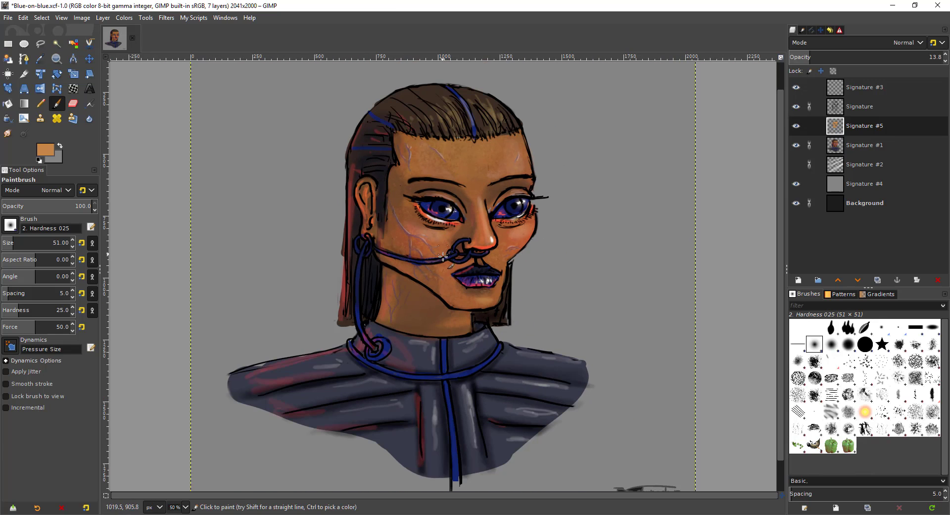
{"action": "scroll", "coordinate": [484, 259], "scroll_direction": "up", "scroll_amount": 1}
{"action": "scroll", "coordinate": [461, 234], "scroll_direction": "down", "scroll_amount": 1}
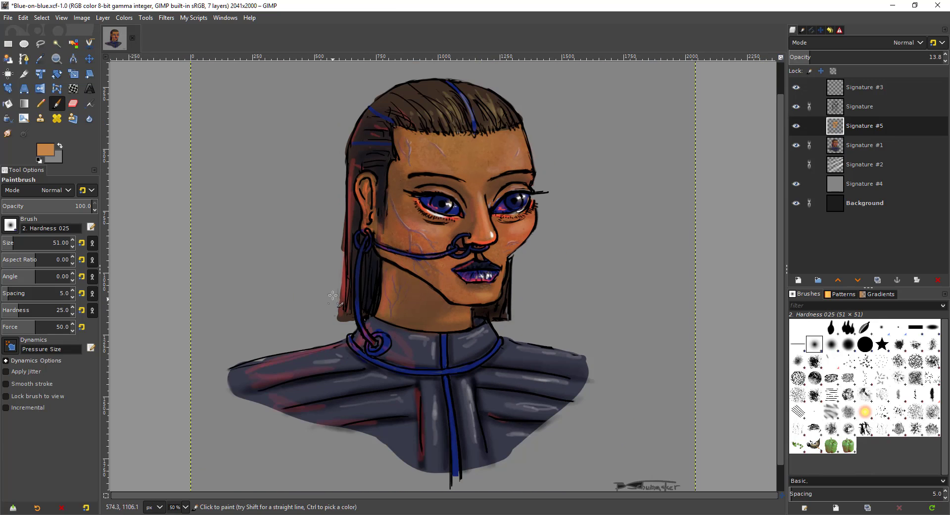
{"action": "scroll", "coordinate": [466, 280], "scroll_direction": "down", "scroll_amount": 1}
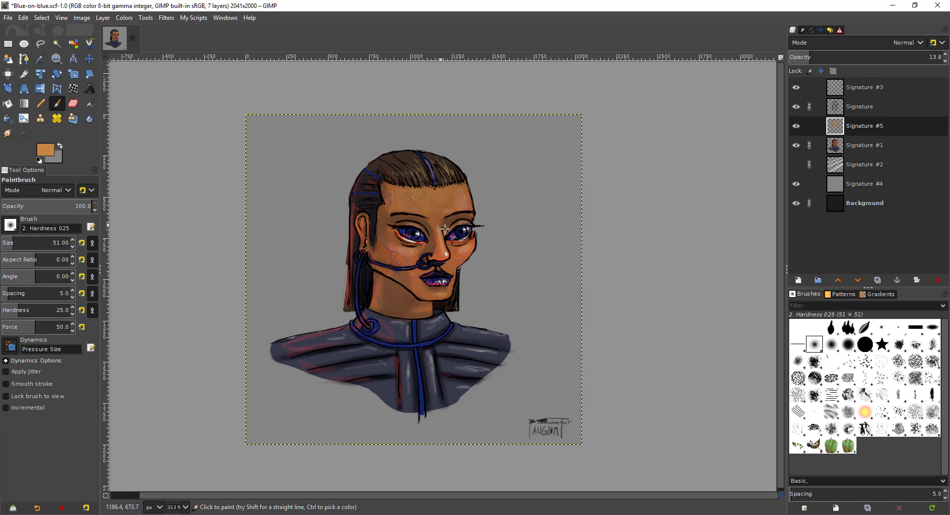
{"action": "scroll", "coordinate": [481, 231], "scroll_direction": "up", "scroll_amount": 1}
{"action": "scroll", "coordinate": [481, 232], "scroll_direction": "up", "scroll_amount": 1}
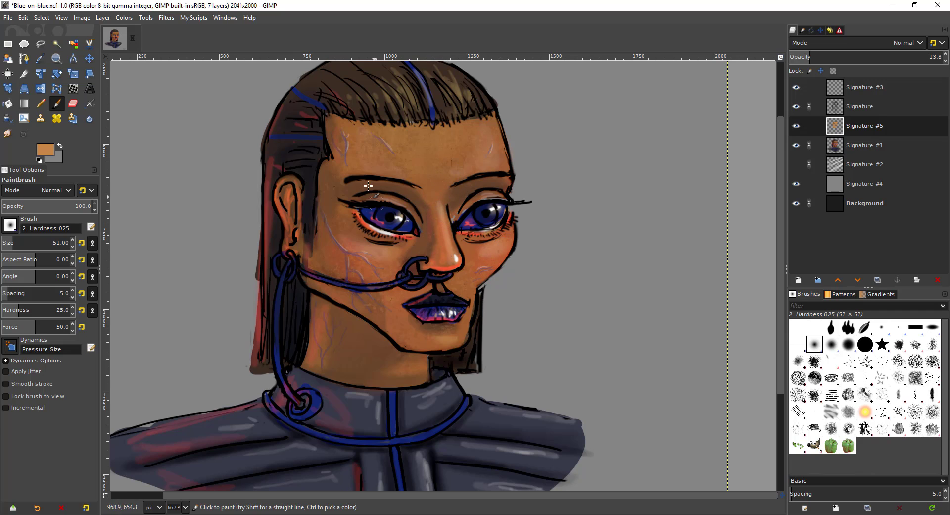
{"action": "scroll", "coordinate": [368, 185], "scroll_direction": "down", "scroll_amount": 1}
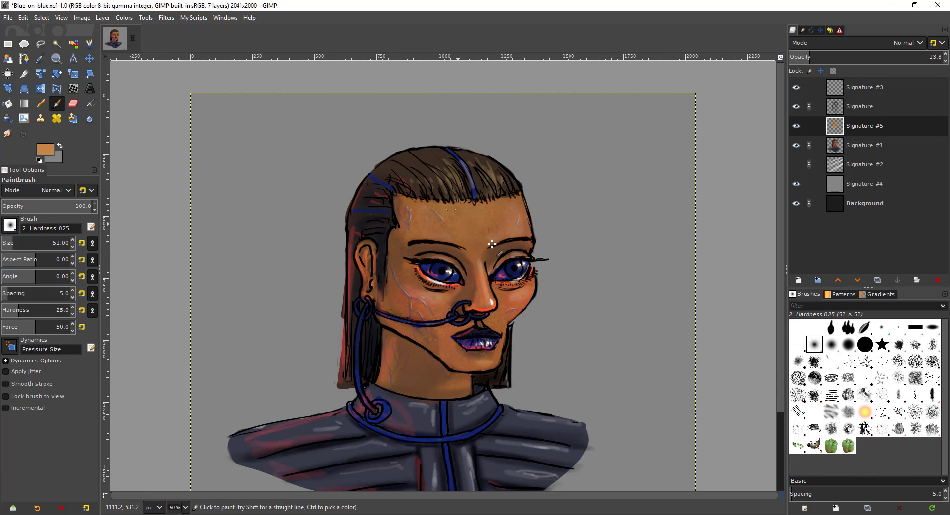
{"action": "scroll", "coordinate": [491, 243], "scroll_direction": "down", "scroll_amount": 1}
Link the Signature #5 glaze layer with the other linked portrait layers and flip the portrait horizontally
{"action": "left_click", "coordinate": [810, 126]}
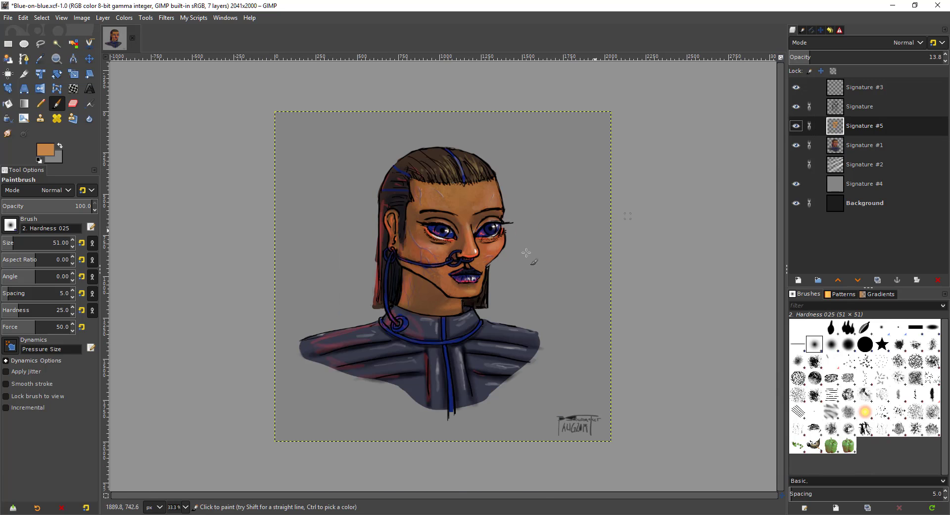
{"action": "left_click_drag", "start_coordinate": [411, 281], "coordinate": [400, 253]}
{"action": "key", "text": "h"}
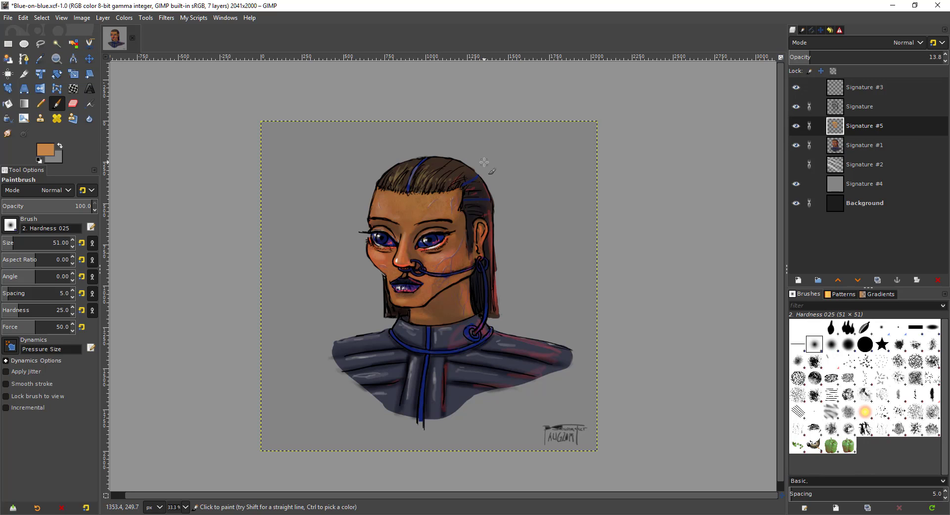
Examine the mirrored portrait for proportion and shading errors, comparing the face with the whole bust up to 67% magnification
{"action": "left_click_drag", "start_coordinate": [424, 213], "coordinate": [396, 217]}
{"action": "scroll", "coordinate": [461, 241], "scroll_direction": "up", "scroll_amount": 1}
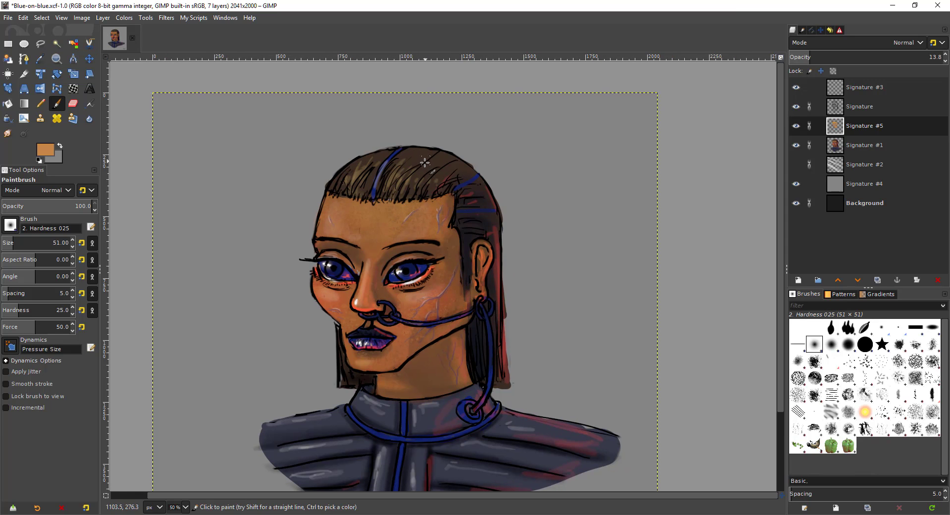
{"action": "scroll", "coordinate": [424, 167], "scroll_direction": "down", "scroll_amount": 1}
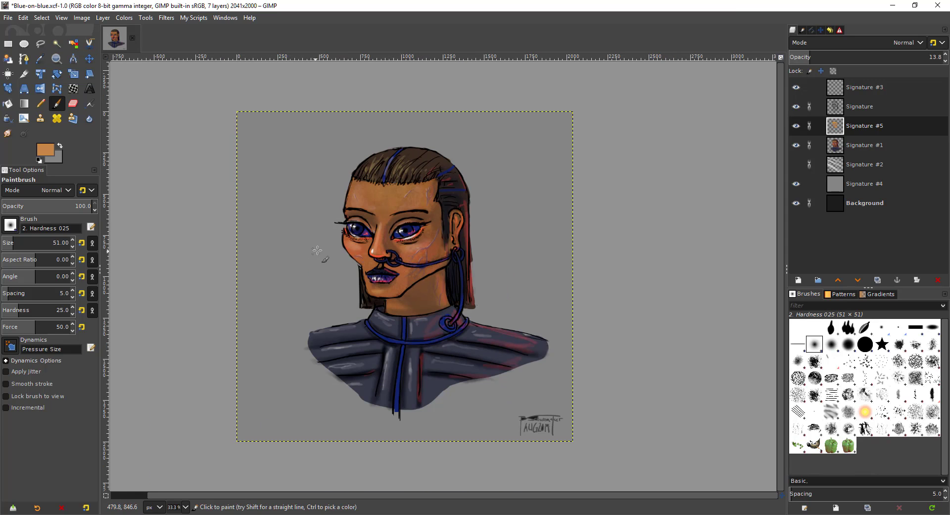
{"action": "scroll", "coordinate": [391, 242], "scroll_direction": "up", "scroll_amount": 1}
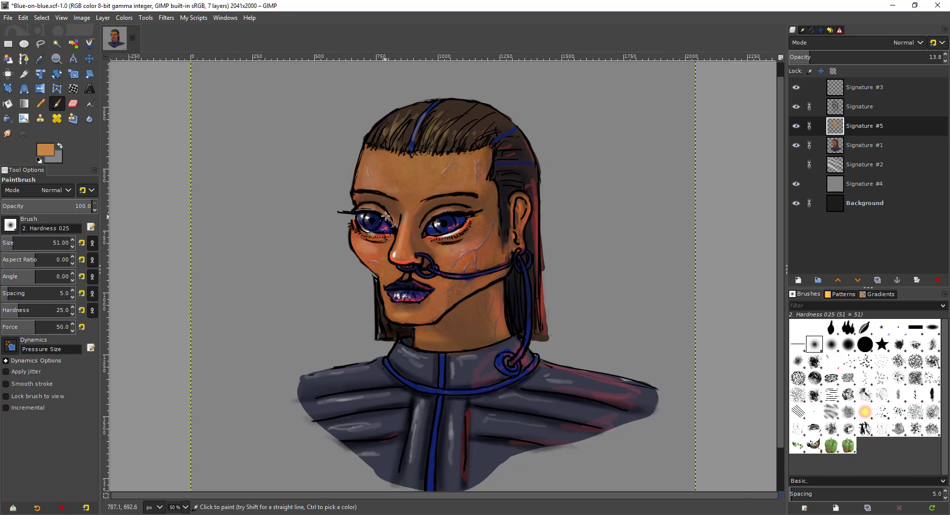
{"action": "scroll", "coordinate": [411, 204], "scroll_direction": "down", "scroll_amount": 2}
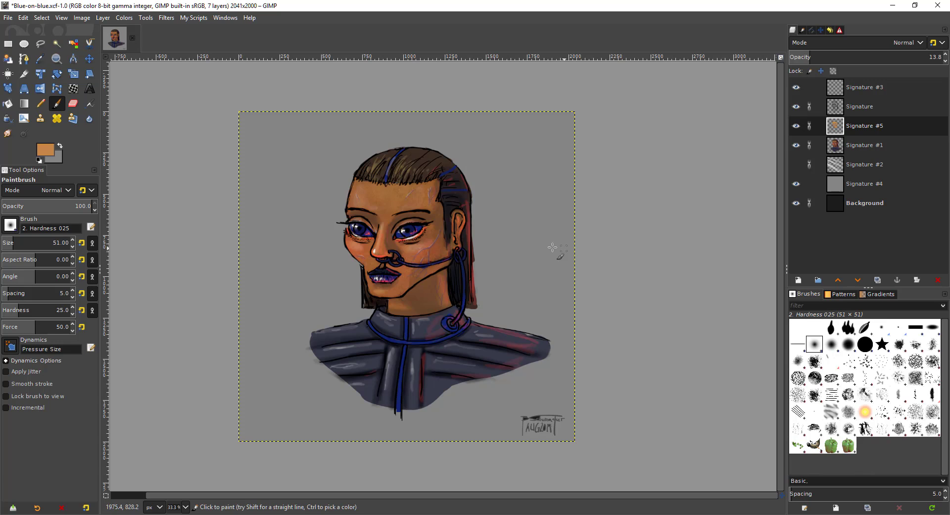
{"action": "left_click", "coordinate": [861, 113]}
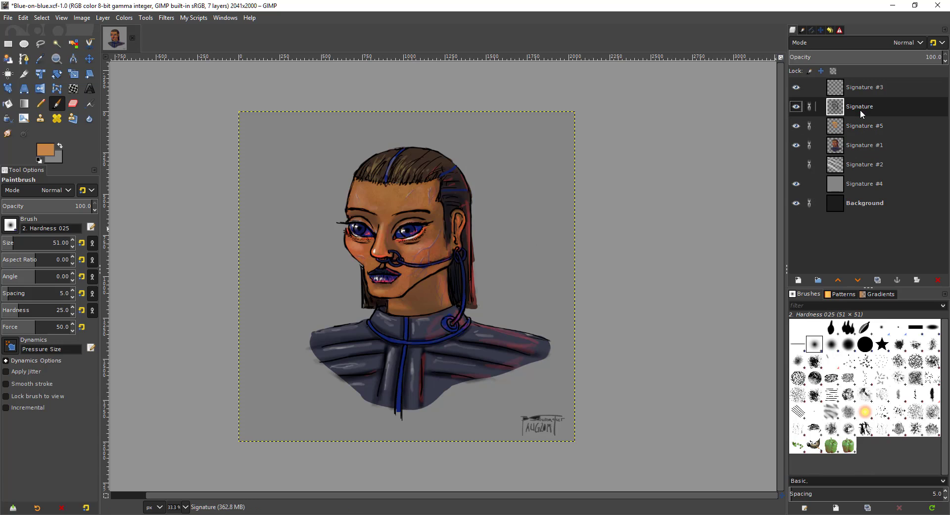
{"action": "left_click", "coordinate": [851, 145]}
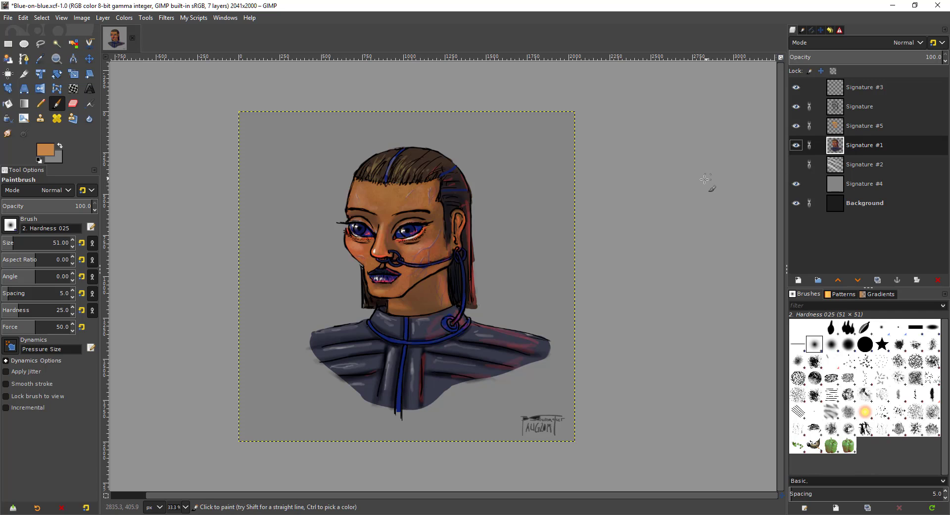
{"action": "scroll", "coordinate": [384, 205], "scroll_direction": "up", "scroll_amount": 2, "text": "ctrl"}
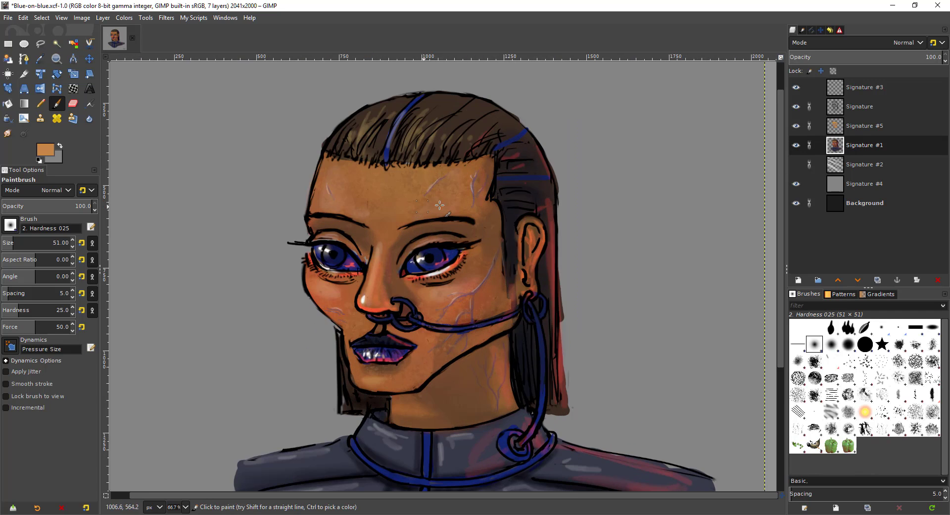
{"action": "scroll", "coordinate": [517, 210], "scroll_direction": "down", "scroll_amount": 1, "text": "ctrl"}
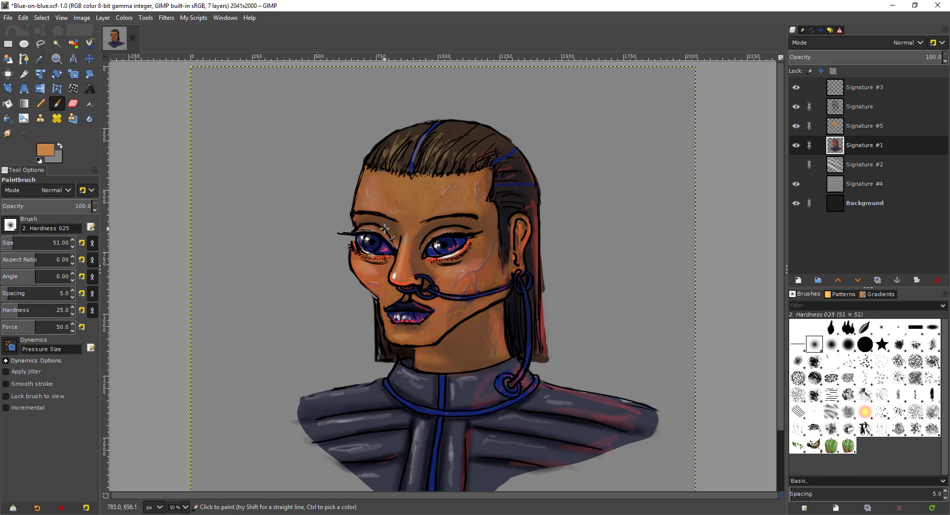
{"action": "left_click_drag", "start_coordinate": [422, 268], "coordinate": [415, 280]}
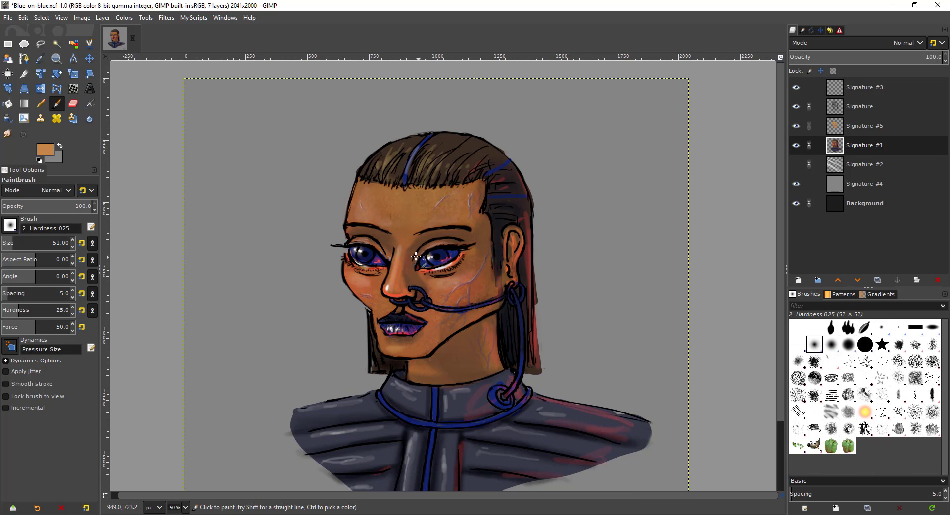
{"action": "scroll", "coordinate": [415, 246], "scroll_direction": "down", "scroll_amount": 1}
{"action": "scroll", "coordinate": [406, 208], "scroll_direction": "up", "scroll_amount": 1}
{"action": "scroll", "coordinate": [418, 208], "scroll_direction": "up", "scroll_amount": 2}
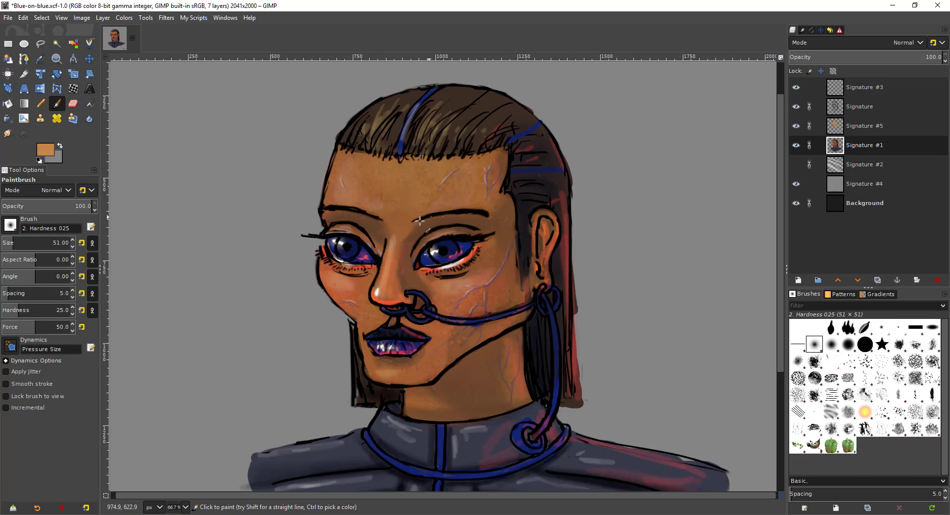
{"action": "scroll", "coordinate": [495, 190], "scroll_direction": "down", "scroll_amount": 2}
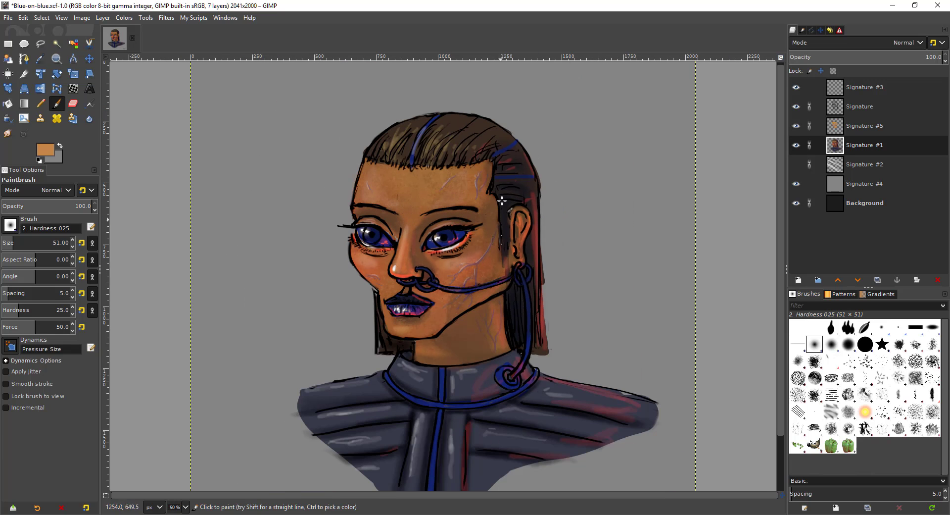
{"action": "scroll", "coordinate": [480, 184], "scroll_direction": "up", "scroll_amount": 1}
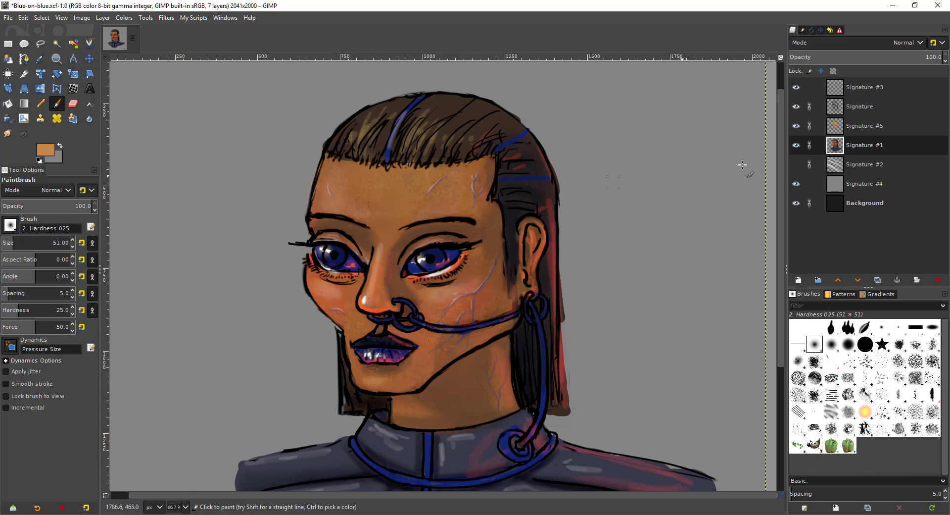
Select the Signature #5 layer and flip the linked portrait layers horizontally back to their original orientation
{"action": "left_click", "coordinate": [876, 126]}
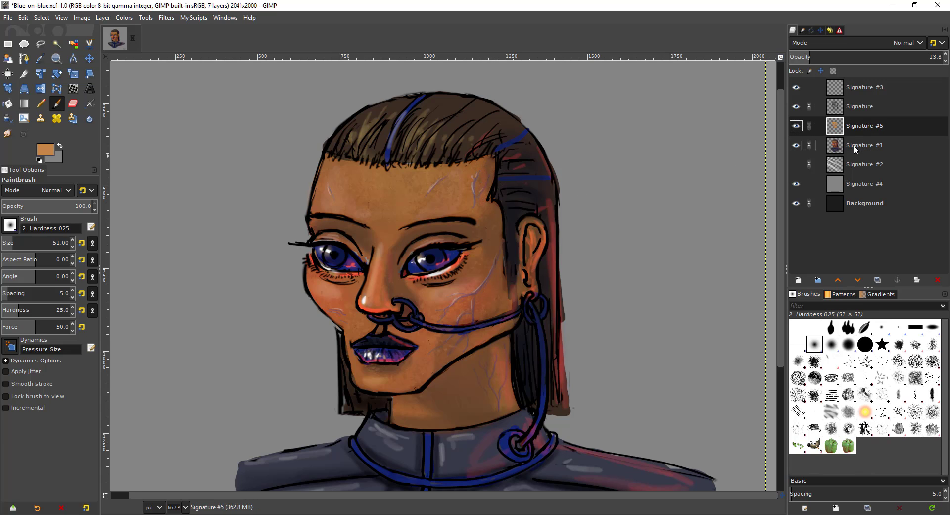
{"action": "key", "text": "minus"}
{"action": "key", "text": "minus"}
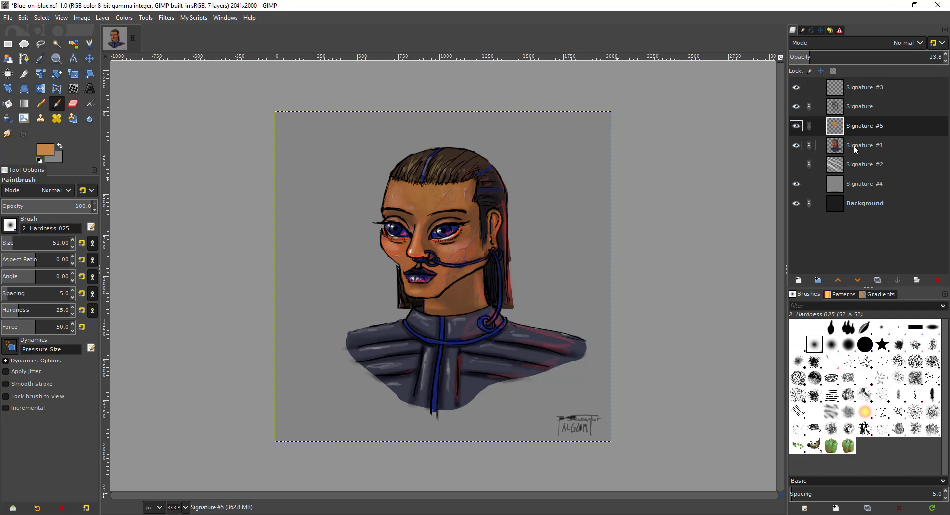
{"action": "middle_click", "coordinate": [381, 264]}
{"action": "key", "text": "shift+f"}
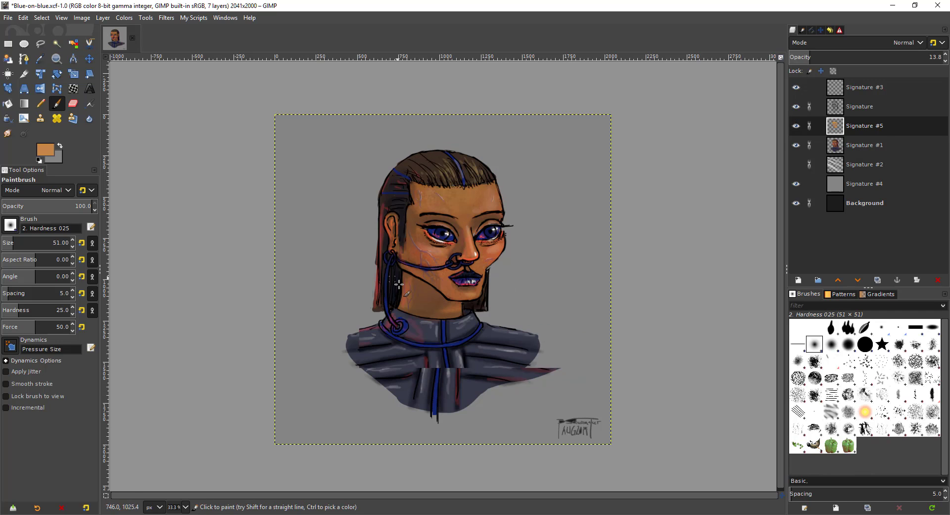
{"action": "key", "text": "plus"}
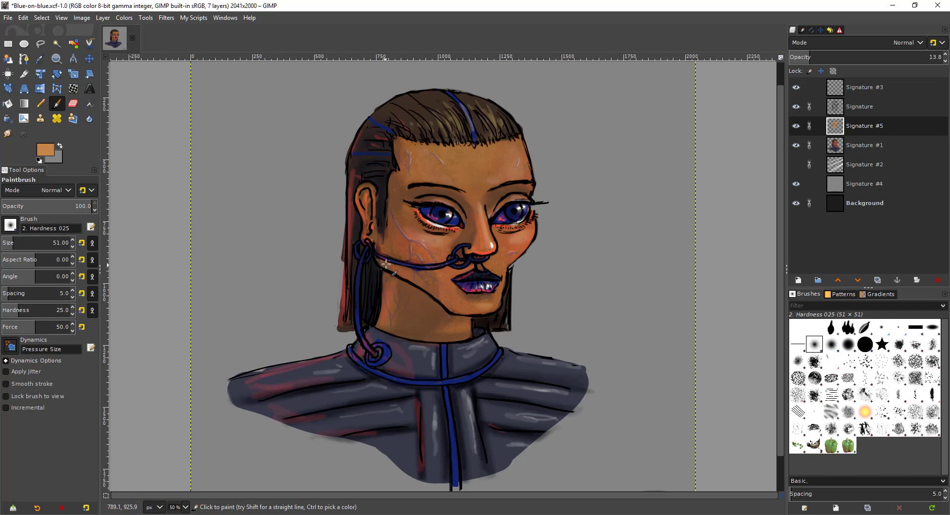
Erase the stray bits of black outline below the lower lip on the Signature line-art layer at 300% magnification
{"action": "left_click_drag", "start_coordinate": [406, 185], "coordinate": [397, 214]}
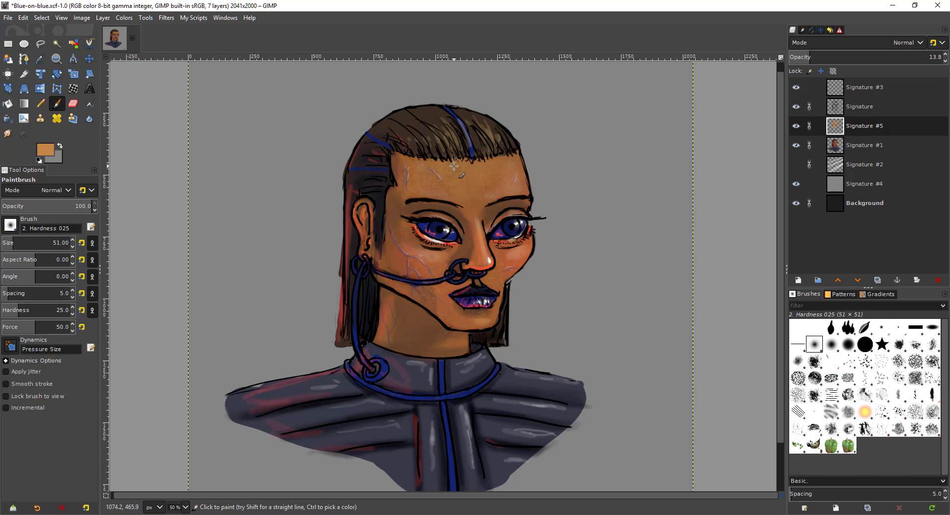
{"action": "scroll", "coordinate": [454, 166], "scroll_direction": "right", "scroll_amount": 2}
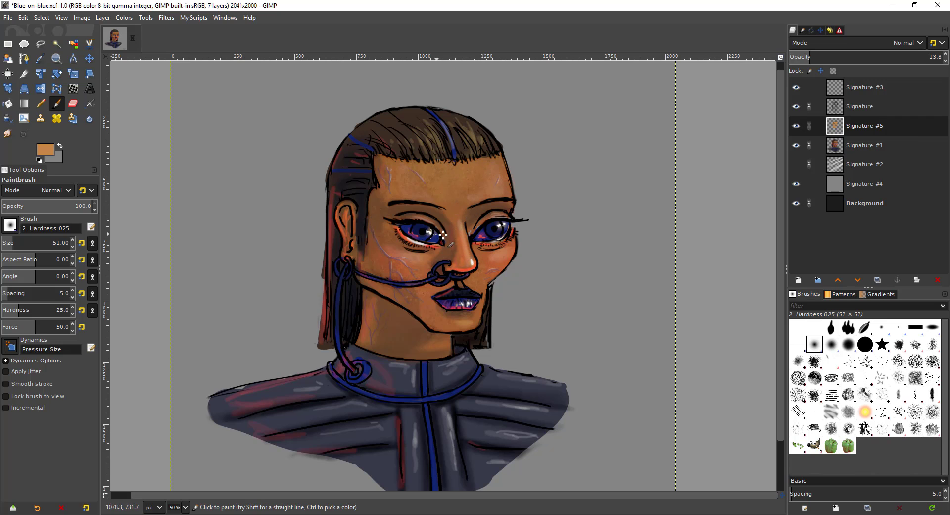
{"action": "key", "text": "minus"}
{"action": "key", "text": "plus"}
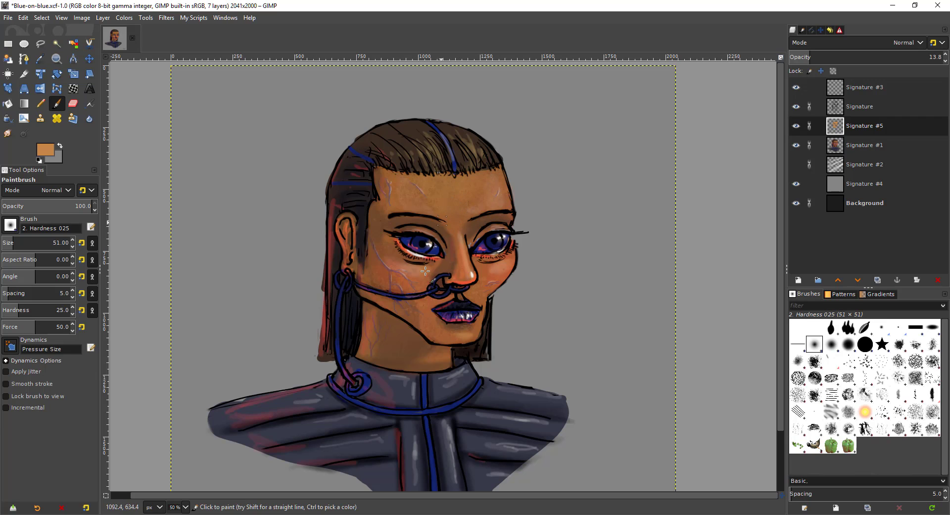
{"action": "key", "text": "1"}
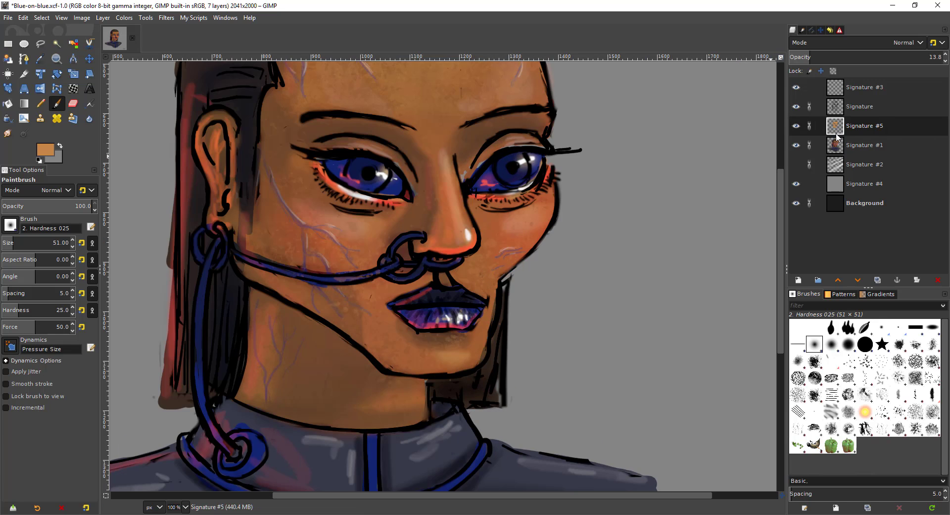
{"action": "left_click", "coordinate": [861, 107]}
{"action": "scroll", "coordinate": [464, 244], "scroll_direction": "up", "scroll_amount": 1}
{"action": "key", "text": "shift+e"}
{"action": "scroll", "coordinate": [464, 244], "scroll_direction": "up", "scroll_amount": 2}
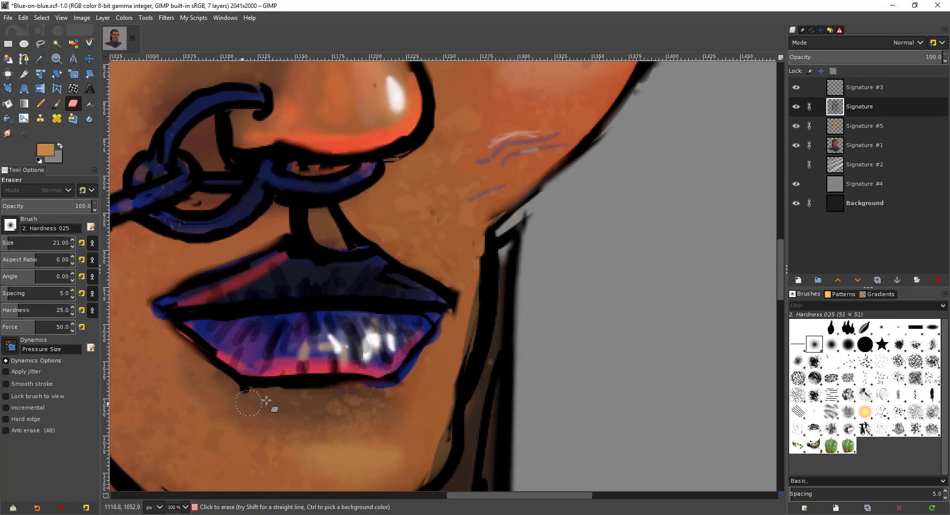
{"action": "mouse_move", "coordinate": [255, 396]}
{"action": "left_mouse_down"}
{"action": "mouse_move", "coordinate": [239, 398]}
{"action": "mouse_move", "coordinate": [425, 389]}
{"action": "left_mouse_up"}
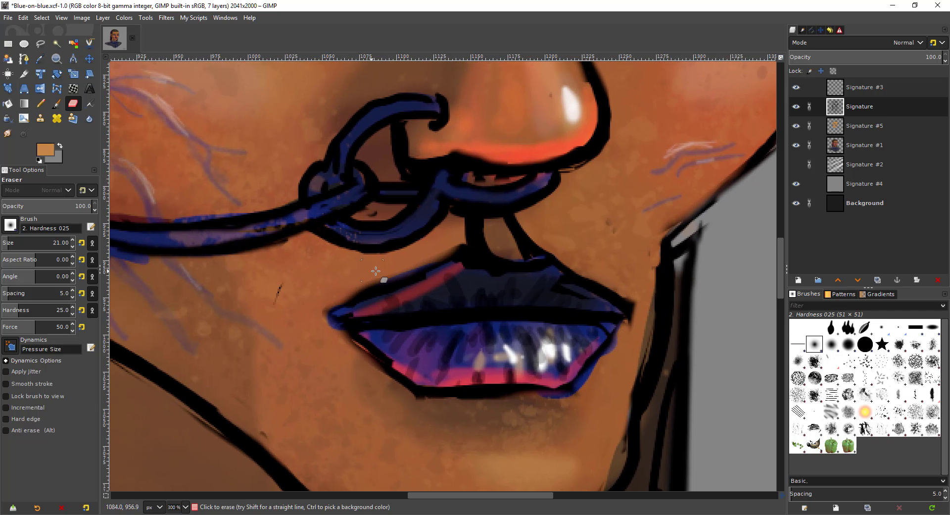
Set the eraser size to 11, remove the stray dark mark on the cheek beside the mouth, and check the whole face
{"action": "key", "text": "braceleft"}
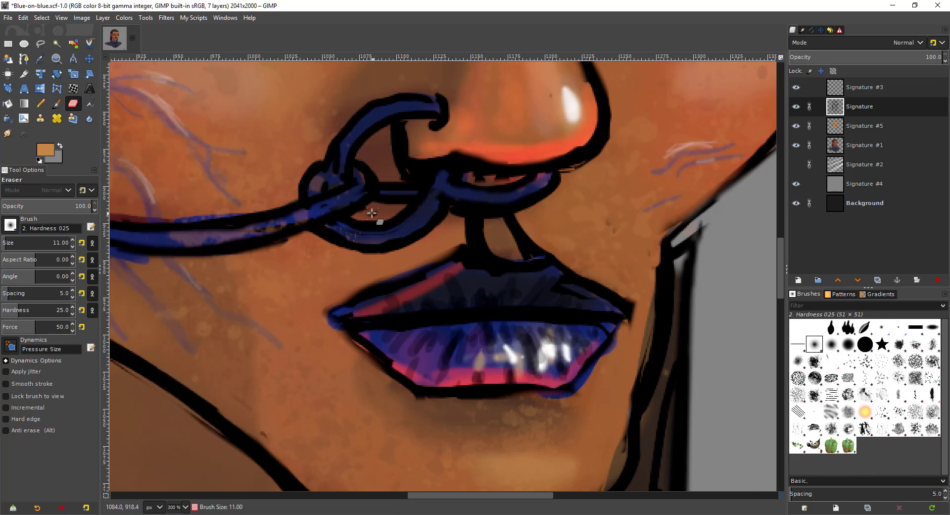
{"action": "key", "text": "minus"}
{"action": "key", "text": "minus"}
{"action": "key", "text": "minus"}
{"action": "key", "text": "minus"}
{"action": "left_click_drag", "start_coordinate": [319, 204], "coordinate": [295, 310]}
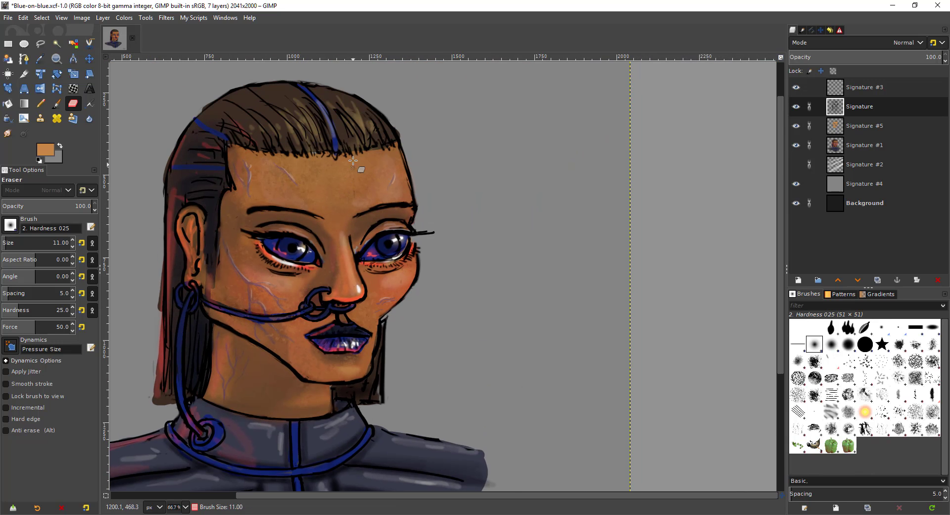
Switch to the Paintbrush and sample black from the outline beside the hair as the foreground colour
{"action": "left_click_drag", "start_coordinate": [333, 179], "coordinate": [397, 156]}
{"action": "key", "text": "minus"}
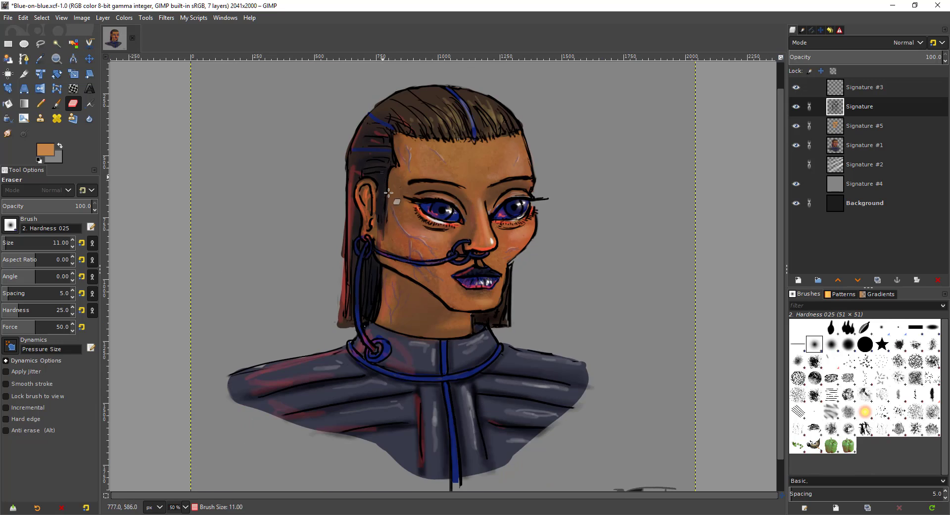
{"action": "key", "text": "minus"}
{"action": "key", "text": "1"}
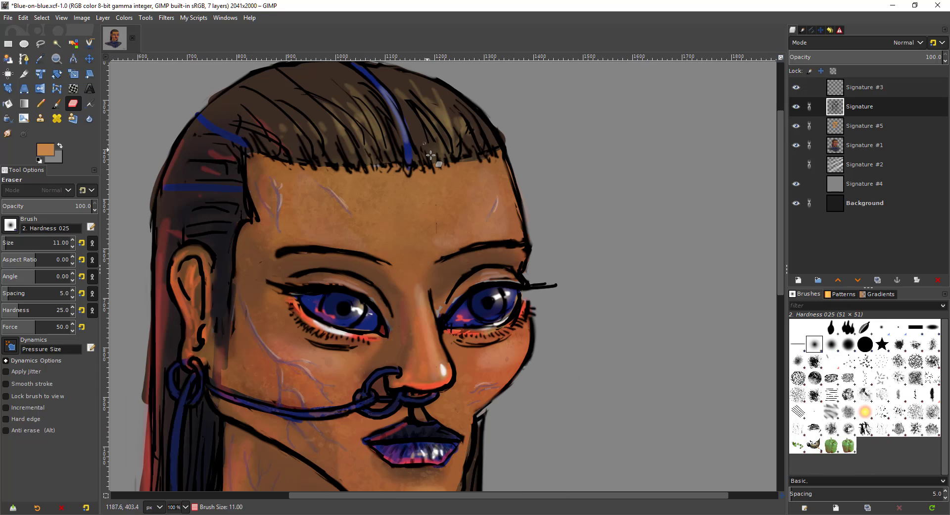
{"action": "key", "text": "p"}
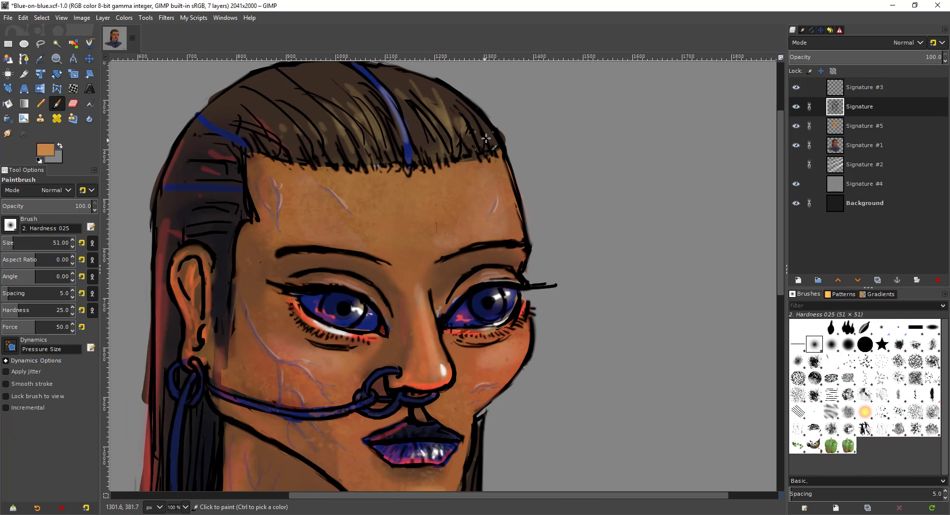
{"action": "left_click", "coordinate": [504, 141], "text": "ctrl"}
Add short black hair strokes along the fringe's lower edge on the Signature layer with the Hardness 100 brush at size 11
{"action": "left_click_drag", "start_coordinate": [429, 139], "coordinate": [438, 157]}
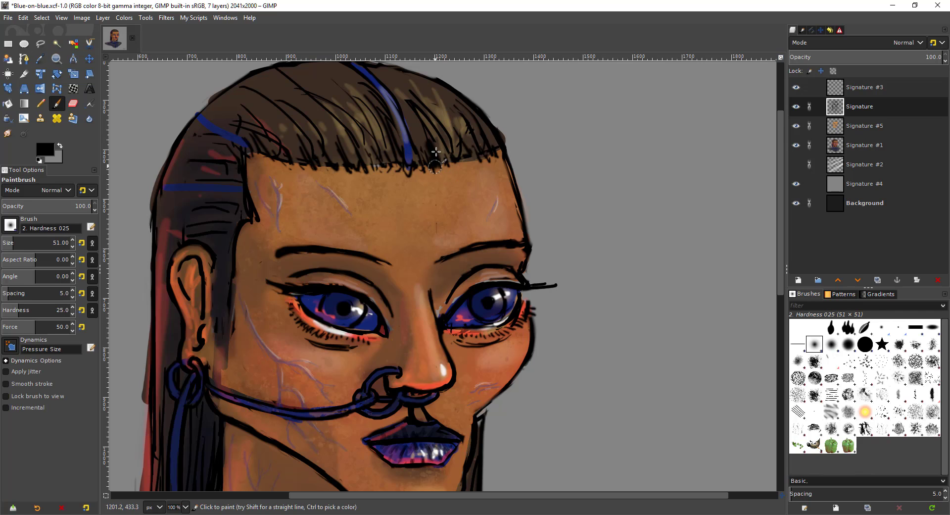
{"action": "key", "text": "ctrl+z"}
{"action": "key", "text": "shift+bracketleft"}
{"action": "key", "text": "shift+bracketleft"}
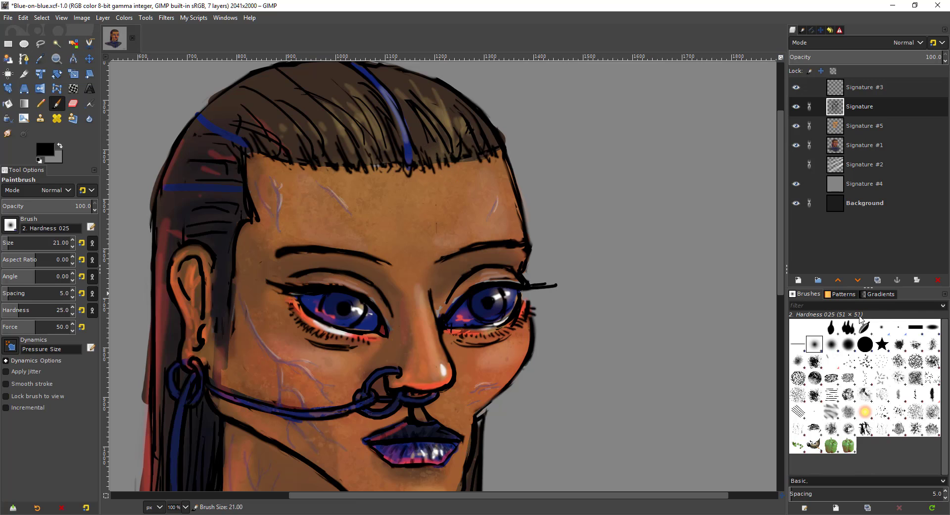
{"action": "left_click", "coordinate": [866, 349]}
{"action": "key", "text": "shift+bracketleft"}
{"action": "left_click_drag", "start_coordinate": [433, 154], "coordinate": [445, 184]}
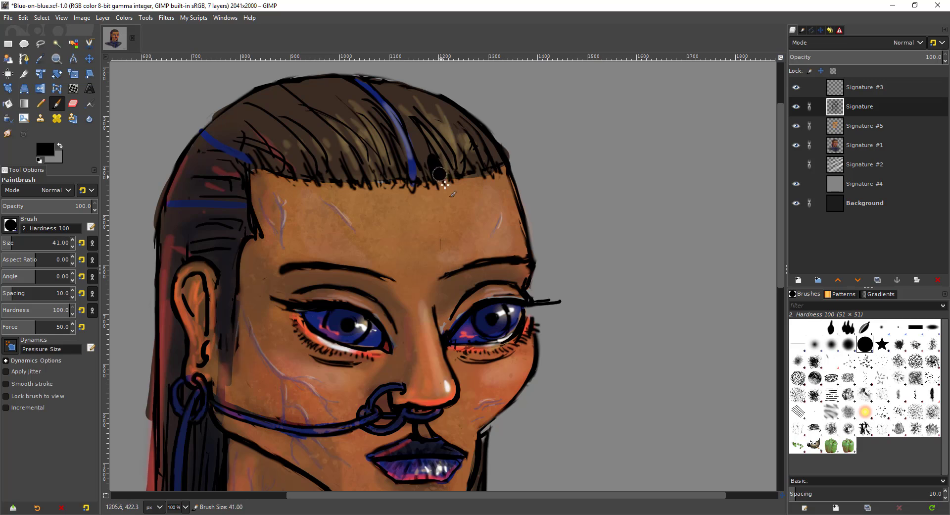
{"action": "key", "text": "bracketleft"}
{"action": "key", "text": "bracketleft"}
{"action": "key", "text": "bracketleft"}
{"action": "key", "text": "bracketleft"}
{"action": "key", "text": "bracketleft"}
{"action": "key", "text": "bracketleft"}
{"action": "key", "text": "bracketleft"}
{"action": "key", "text": "bracketleft"}
{"action": "key", "text": "bracketleft"}
{"action": "key", "text": "bracketleft"}
{"action": "key", "text": "bracketleft"}
{"action": "key", "text": "bracketleft"}
{"action": "key", "text": "bracketleft"}
{"action": "key", "text": "bracketleft"}
{"action": "key", "text": "bracketleft"}
{"action": "key", "text": "bracketleft"}
{"action": "key", "text": "bracketleft"}
{"action": "key", "text": "bracketleft"}
{"action": "key", "text": "bracketleft"}
{"action": "key", "text": "bracketleft"}
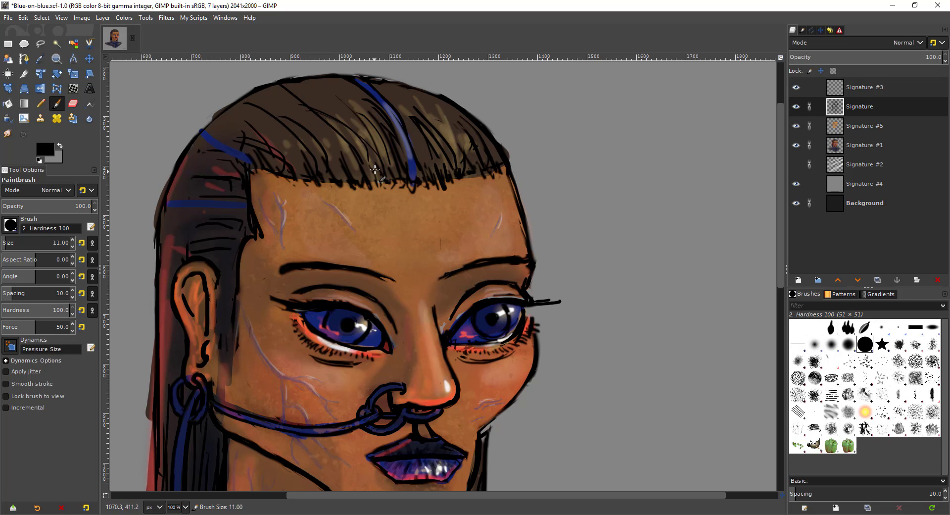
{"action": "mouse_move", "coordinate": [377, 170]}
{"action": "left_mouse_down"}
{"action": "mouse_move", "coordinate": [385, 185]}
{"action": "mouse_move", "coordinate": [405, 188]}
{"action": "left_mouse_up"}
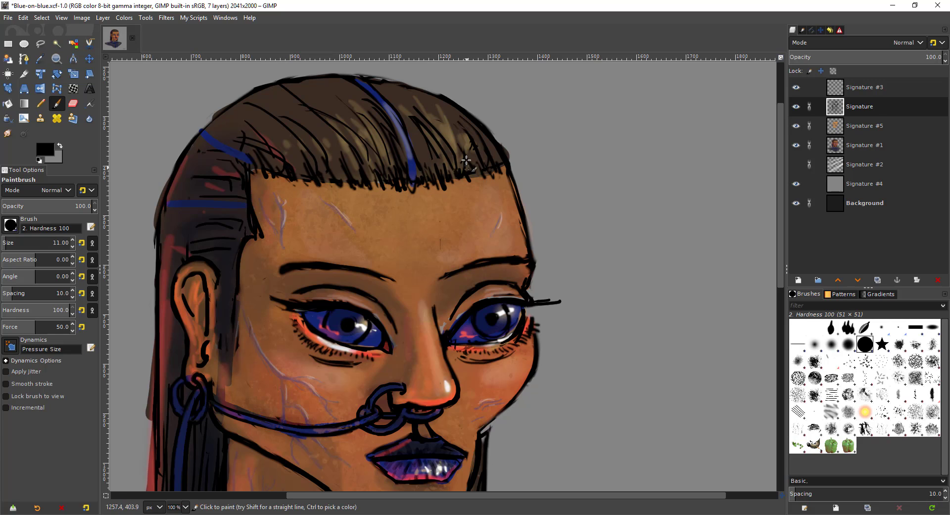
{"action": "key", "text": "shift+e"}
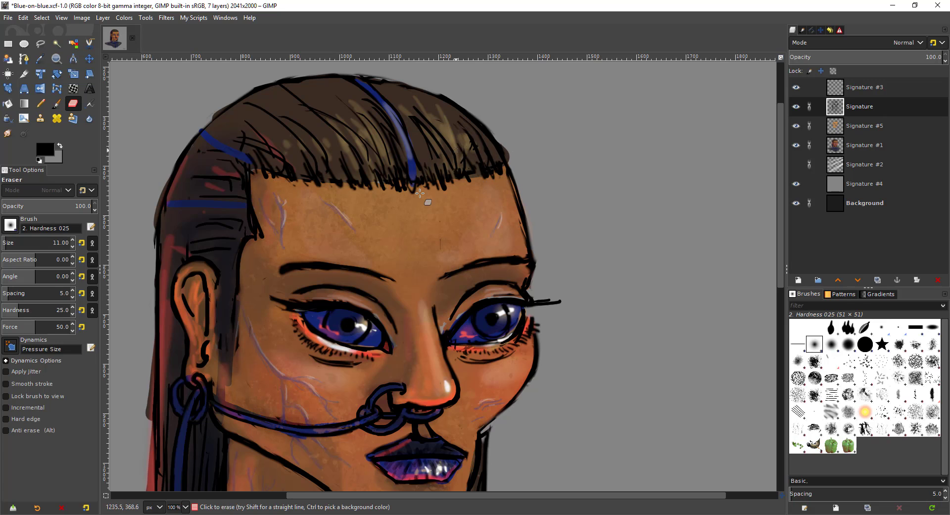
Select the Signature #5 layer and toggle its visibility to compare the whole portrait with and without the skin glaze
{"action": "scroll", "coordinate": [504, 152], "scroll_direction": "down", "scroll_amount": 3}
{"action": "scroll", "coordinate": [496, 161], "scroll_direction": "up", "scroll_amount": 1}
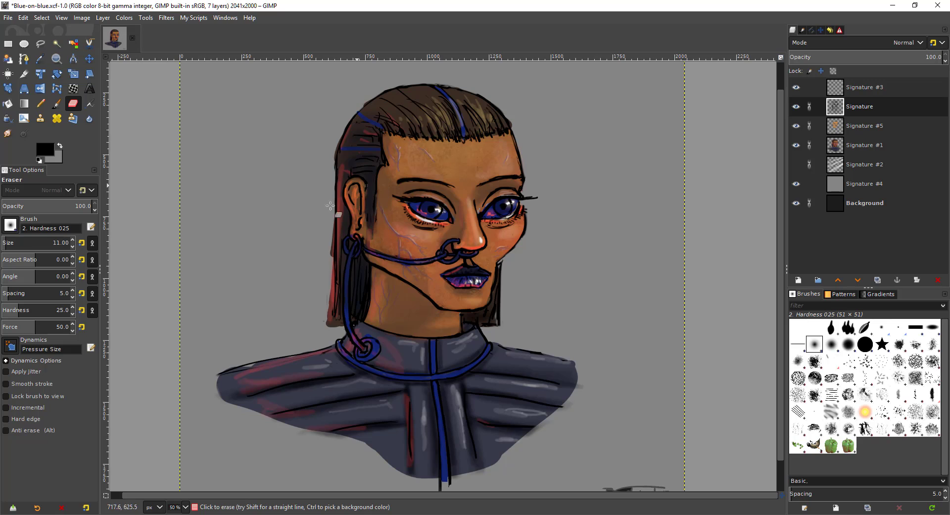
{"action": "scroll", "coordinate": [345, 193], "scroll_direction": "down", "scroll_amount": 1}
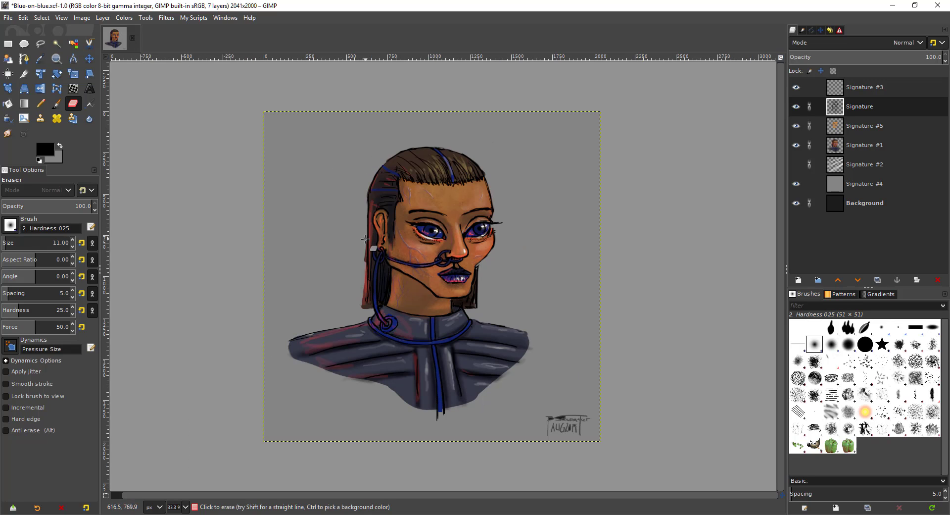
{"action": "left_click", "coordinate": [860, 130]}
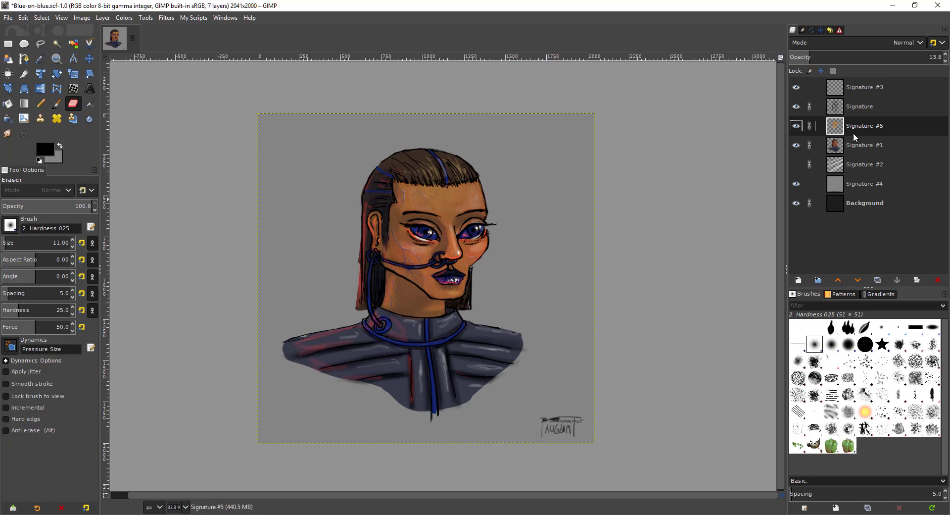
{"action": "left_click", "coordinate": [795, 126]}
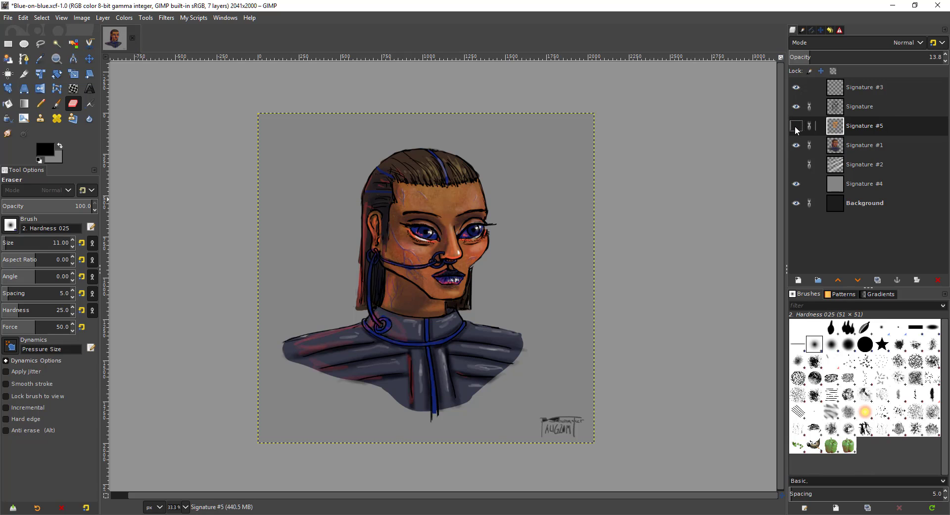
{"action": "left_click", "coordinate": [796, 127]}
{"action": "left_click", "coordinate": [797, 128]}
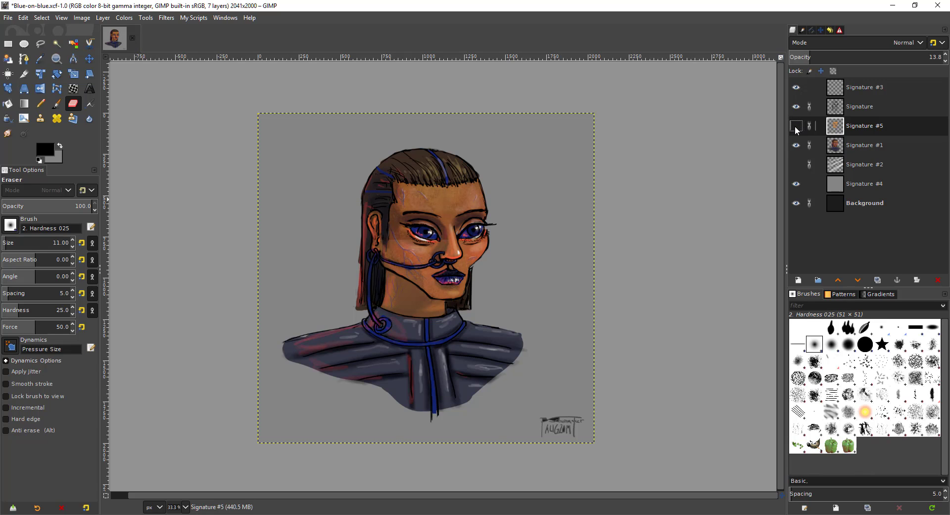
{"action": "left_click", "coordinate": [797, 126]}
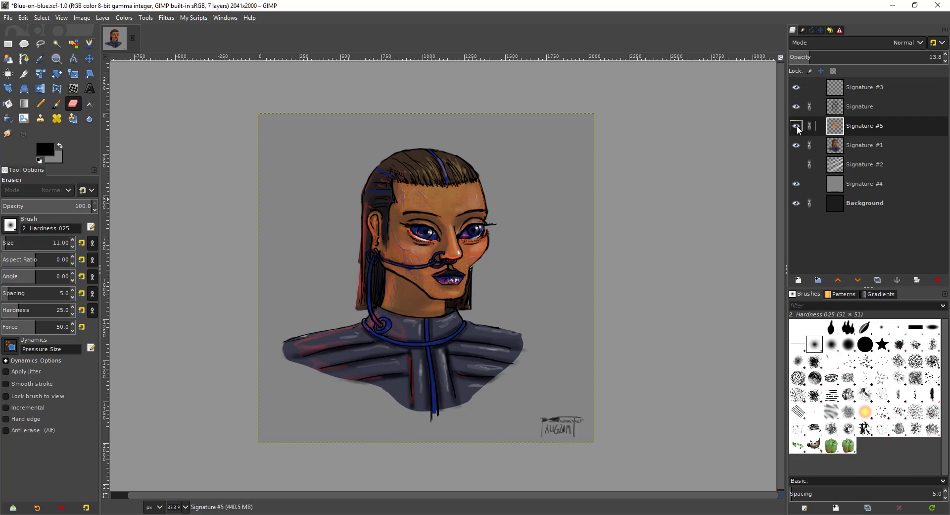
Try the Overlay blend mode on the Signature #5 layer, compare it with the layer hidden, and return the mode to Normal
{"action": "left_click", "coordinate": [904, 44]}
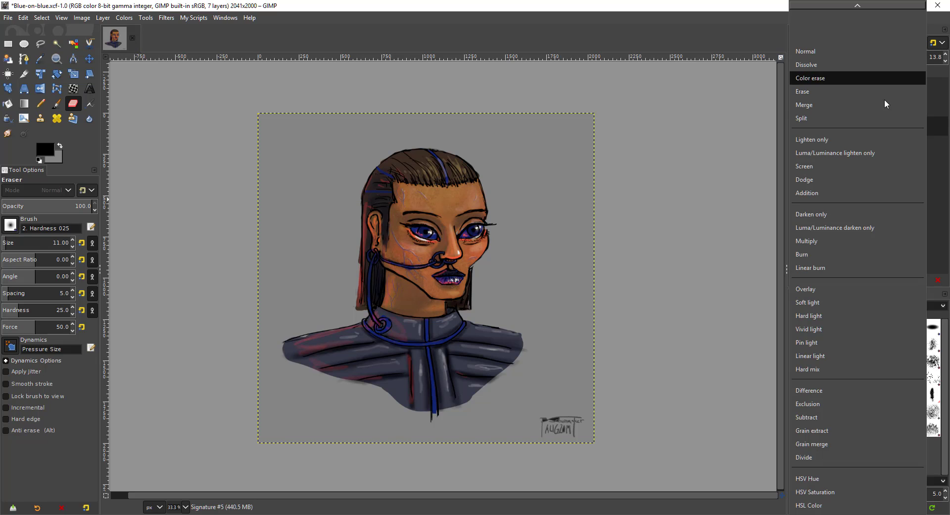
{"action": "left_click", "coordinate": [836, 289]}
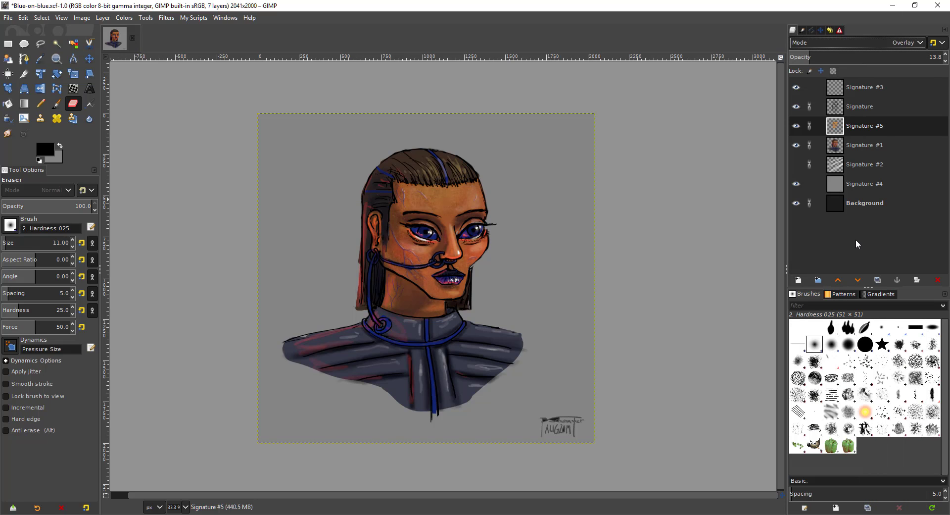
{"action": "left_click", "coordinate": [797, 126]}
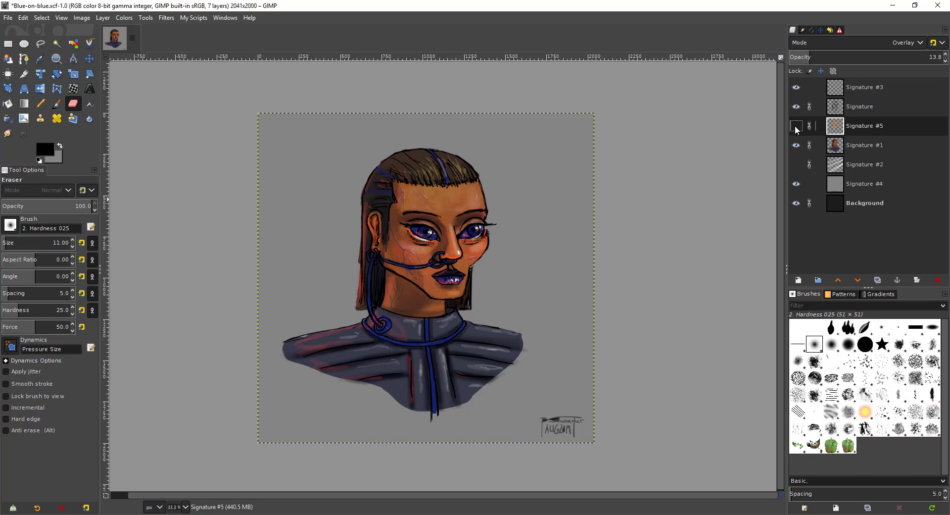
{"action": "left_click", "coordinate": [796, 127]}
{"action": "left_click", "coordinate": [886, 43]}
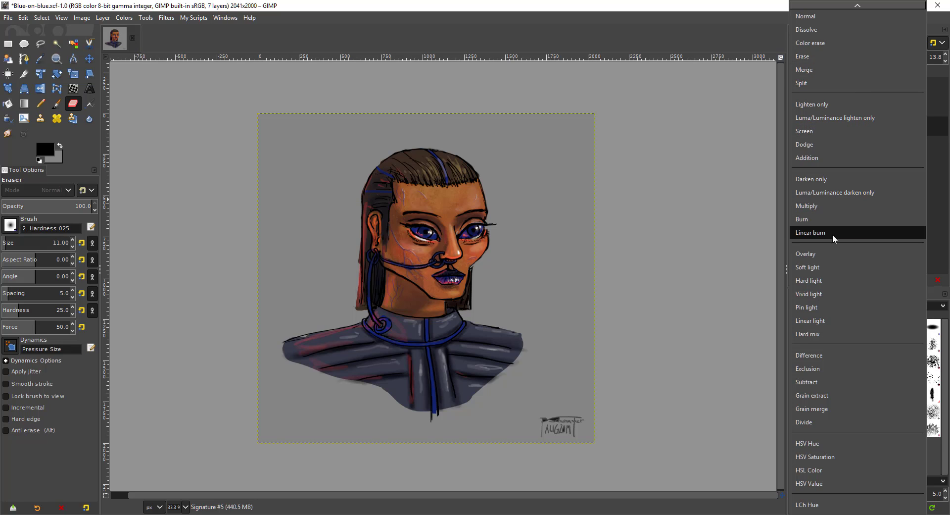
{"action": "left_click", "coordinate": [860, 16]}
Examine the glazed portrait's skin tones, eyes and line work, comparing close-ups up to 200% magnification with the full view
{"action": "left_click_drag", "start_coordinate": [382, 237], "coordinate": [379, 240]}
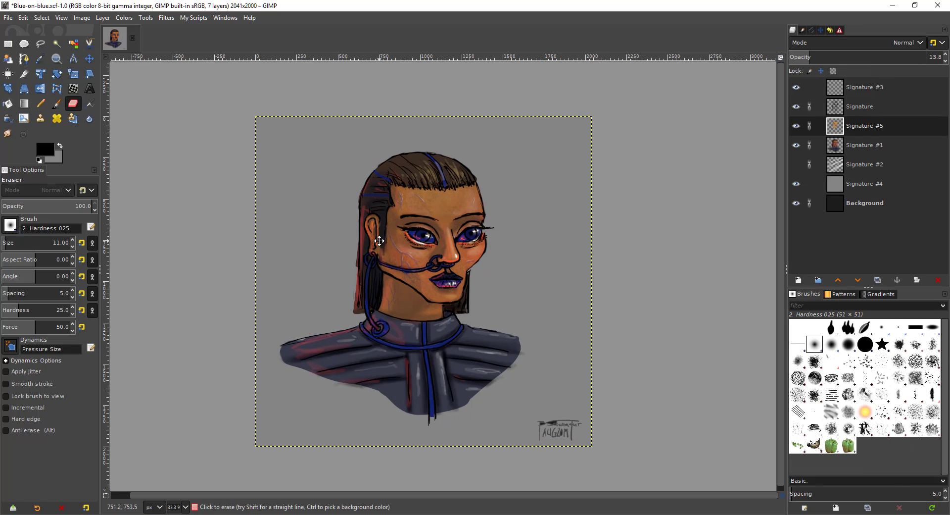
{"action": "left_click_drag", "start_coordinate": [316, 262], "coordinate": [310, 221]}
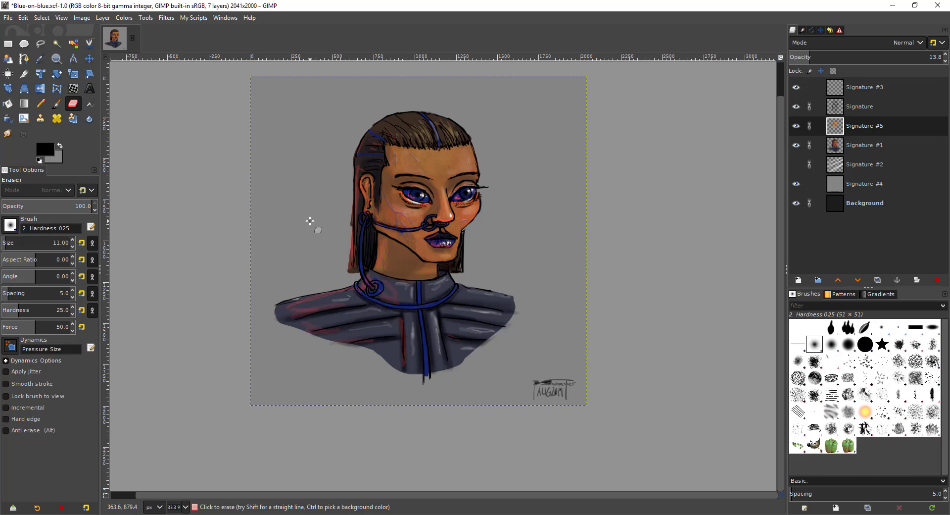
{"action": "scroll", "coordinate": [410, 230], "scroll_direction": "up", "scroll_amount": 2}
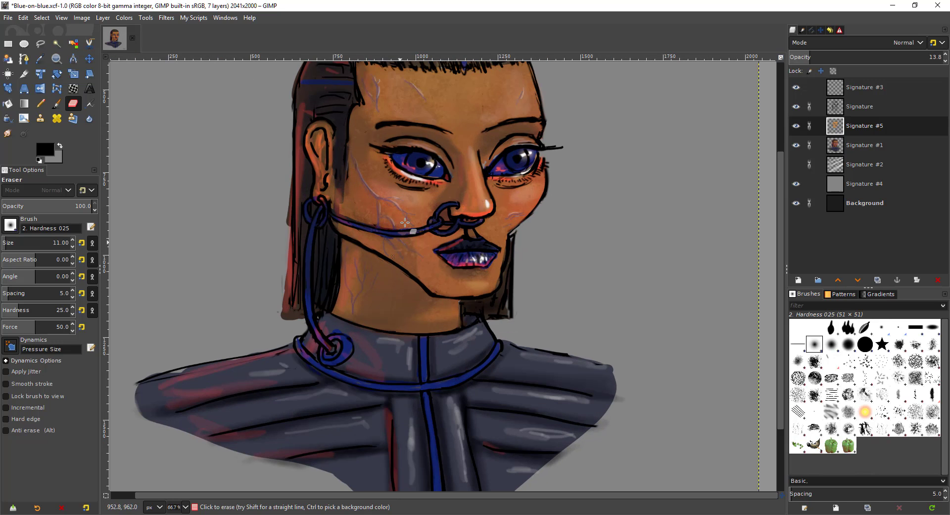
{"action": "scroll", "coordinate": [382, 254], "scroll_direction": "down", "scroll_amount": 2}
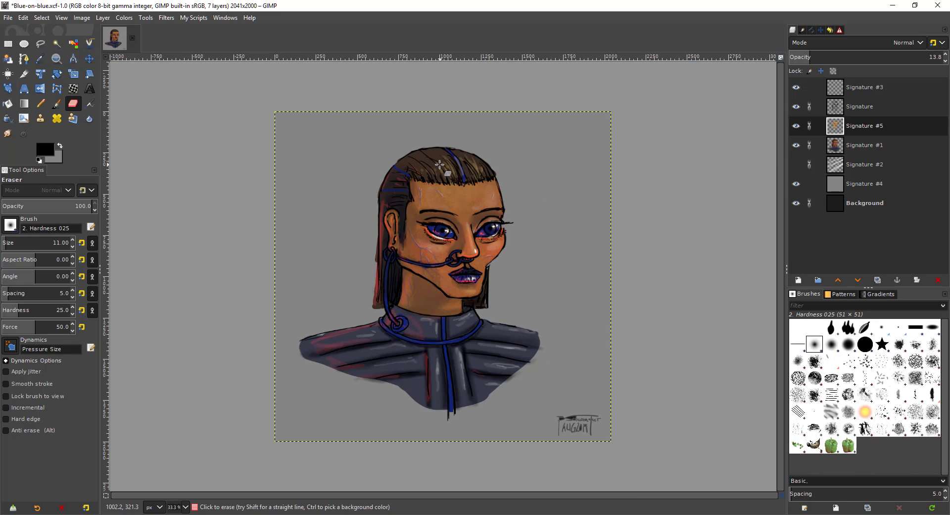
{"action": "scroll", "coordinate": [454, 228], "scroll_direction": "up", "scroll_amount": 2}
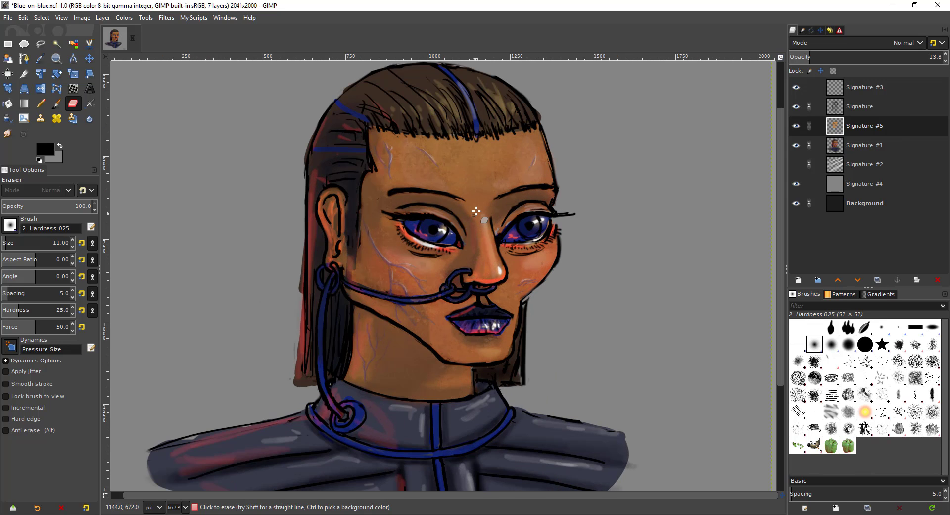
{"action": "scroll", "coordinate": [472, 204], "scroll_direction": "up", "scroll_amount": 1}
{"action": "scroll", "coordinate": [420, 167], "scroll_direction": "down", "scroll_amount": 2}
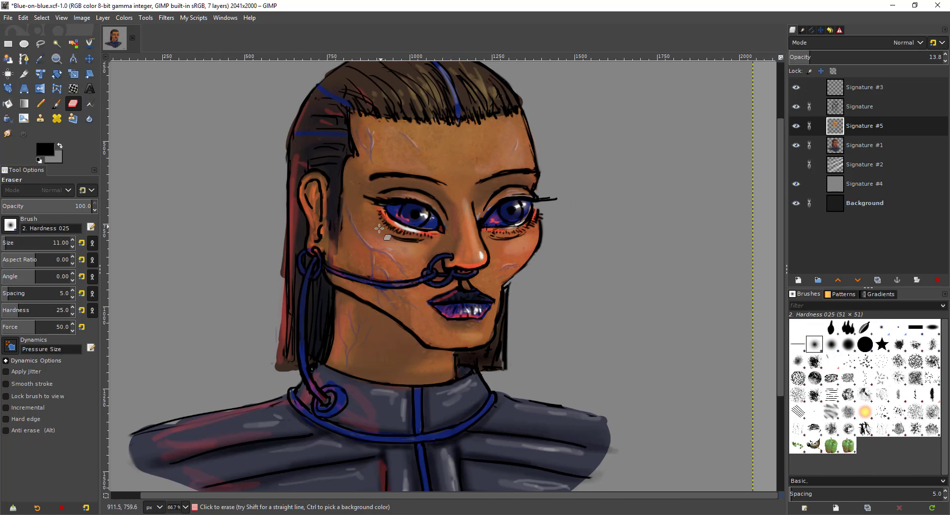
{"action": "scroll", "coordinate": [490, 206], "scroll_direction": "up", "scroll_amount": 3}
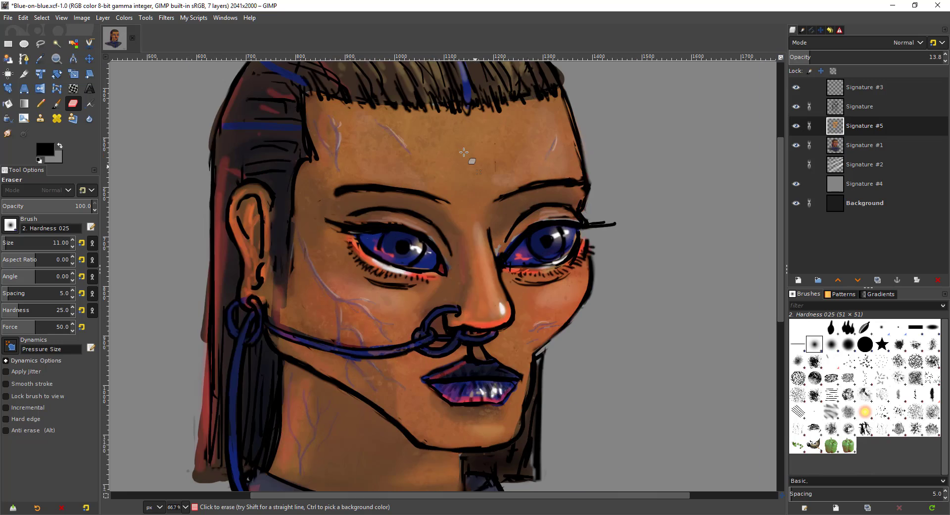
{"action": "scroll", "coordinate": [424, 153], "scroll_direction": "up", "scroll_amount": 2}
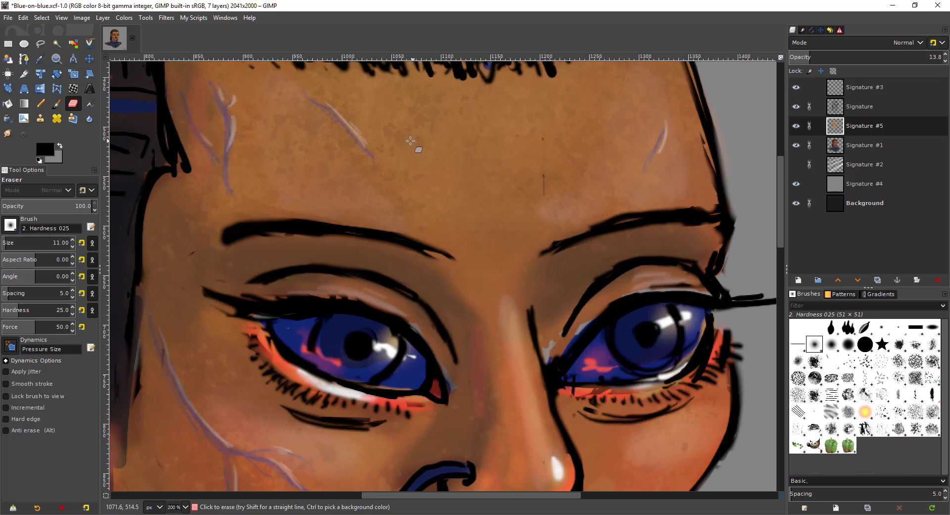
{"action": "scroll", "coordinate": [397, 132], "scroll_direction": "down", "scroll_amount": 6}
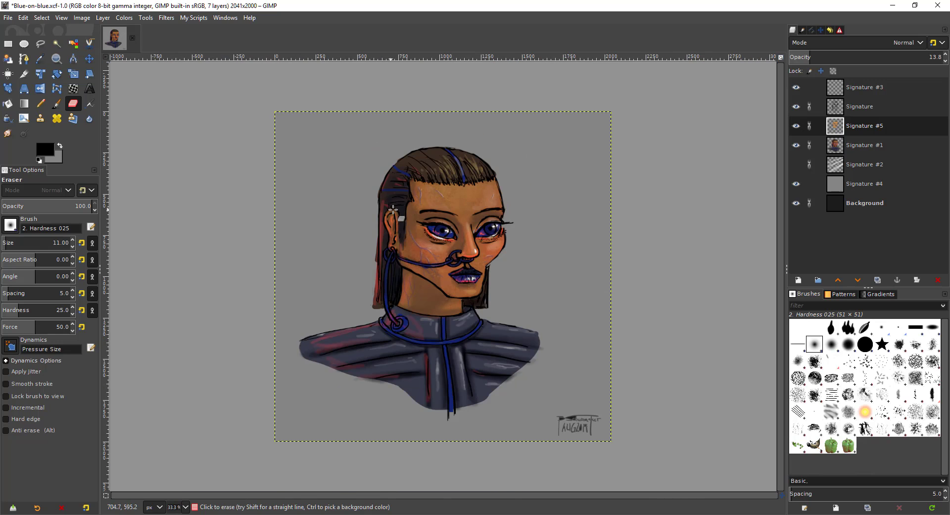
Hide and reshow the Signature #5 glaze, and check how the portrait reads at magnifications between 18.2% and 50%
{"action": "left_click", "coordinate": [795, 126]}
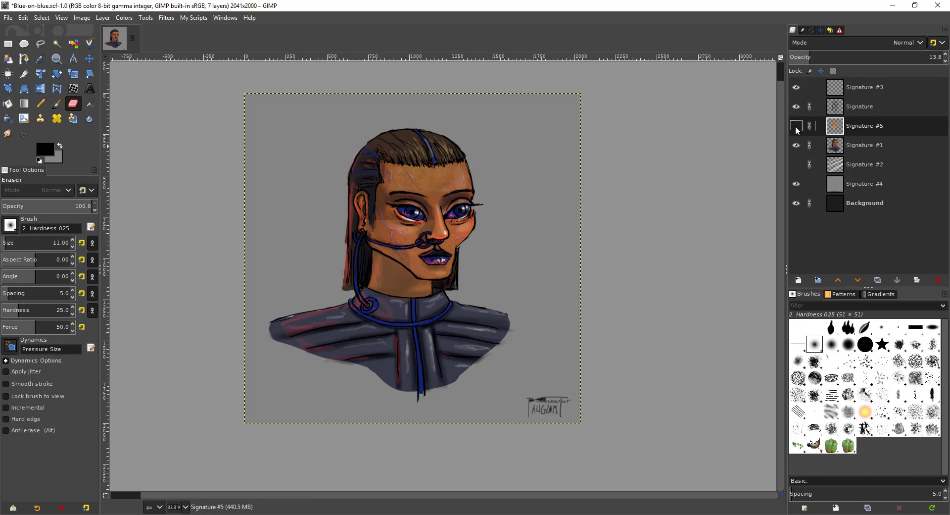
{"action": "left_click", "coordinate": [795, 127]}
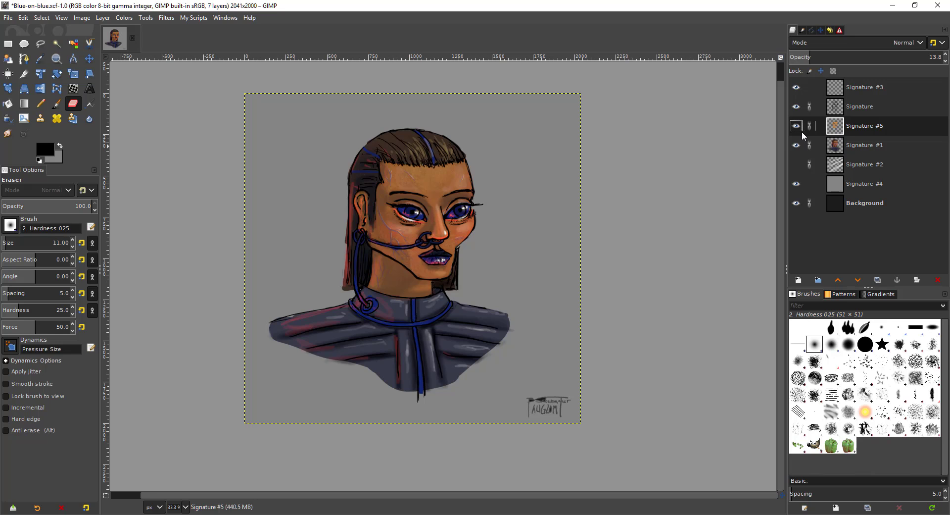
{"action": "key", "text": "minus"}
{"action": "key", "text": "minus"}
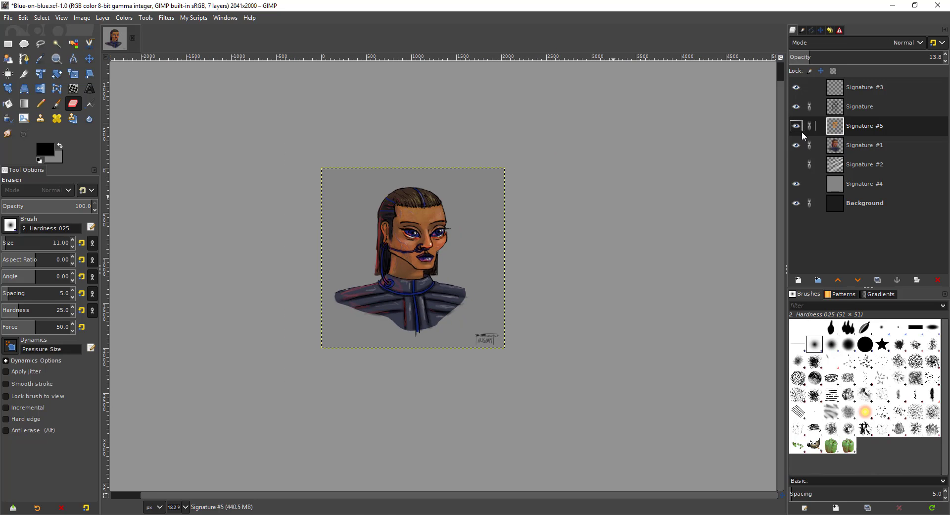
{"action": "key", "text": "plus"}
{"action": "key", "text": "plus"}
{"action": "key", "text": "plus"}
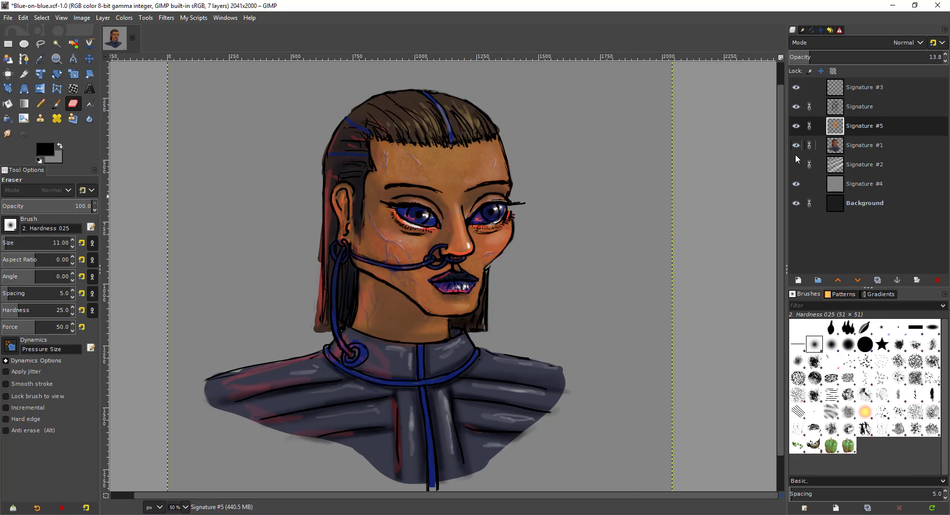
Hide the grey Signature #4 layer and show the Signature #2 light streaks over the dark background, checking the whole image
{"action": "left_click", "coordinate": [794, 185]}
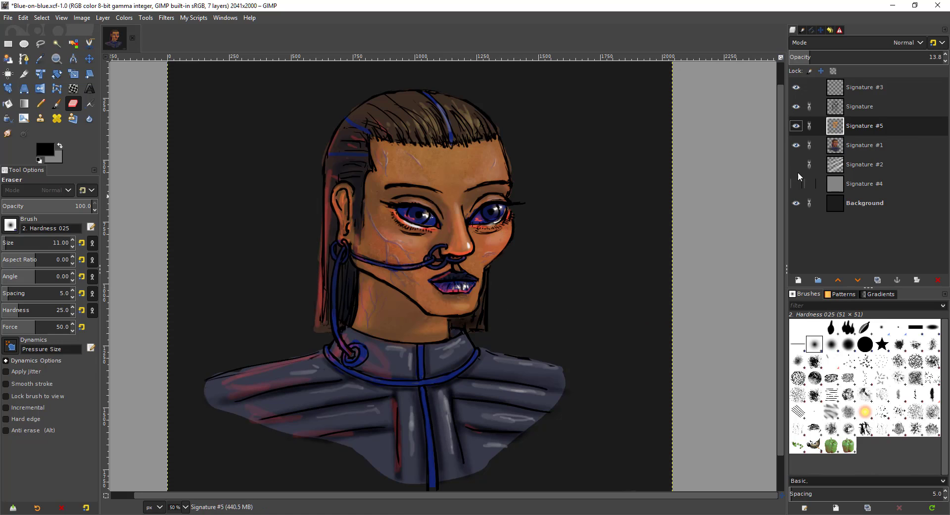
{"action": "left_click", "coordinate": [795, 165]}
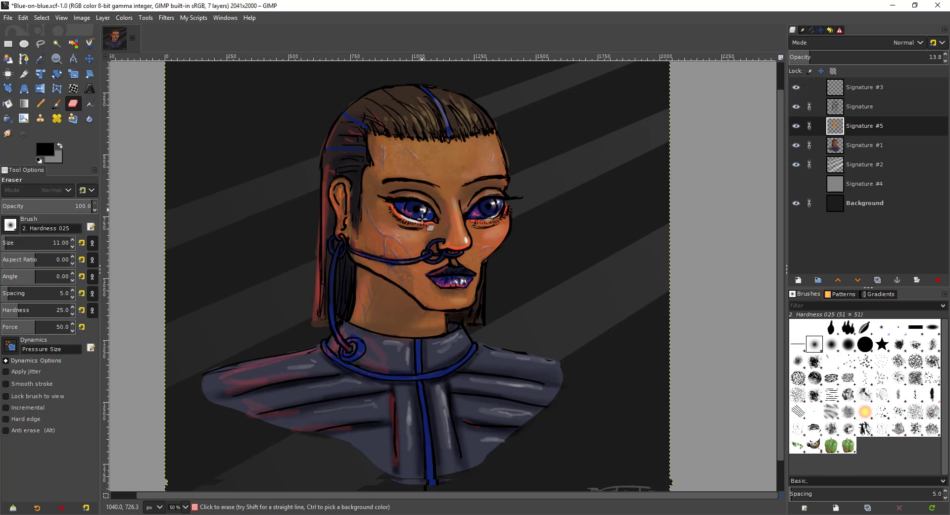
{"action": "key", "text": "minus"}
{"action": "key", "text": "minus"}
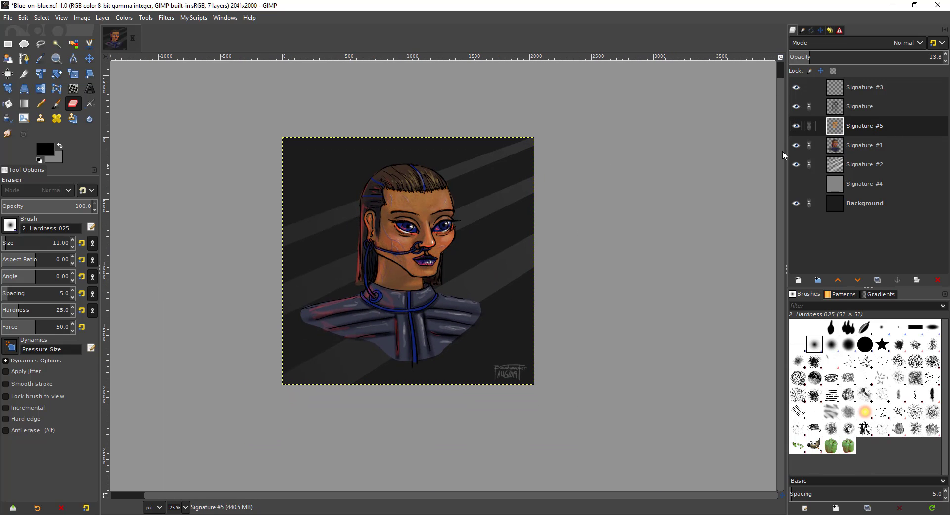
Erase along the forehead's outer edge on the Signature #5 glaze layer, and make Signature #1 the active layer
{"action": "scroll", "coordinate": [450, 198], "scroll_direction": "up", "scroll_amount": 5}
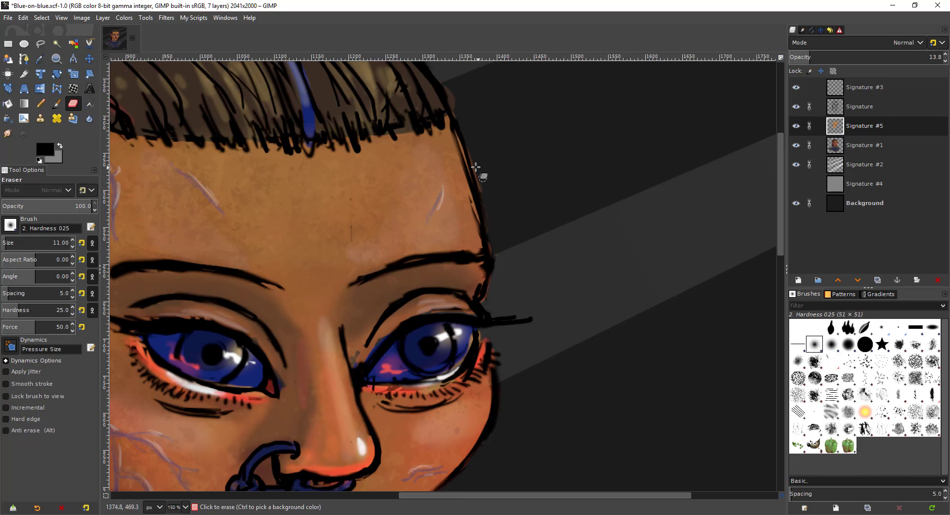
{"action": "left_click_drag", "start_coordinate": [484, 186], "coordinate": [469, 133]}
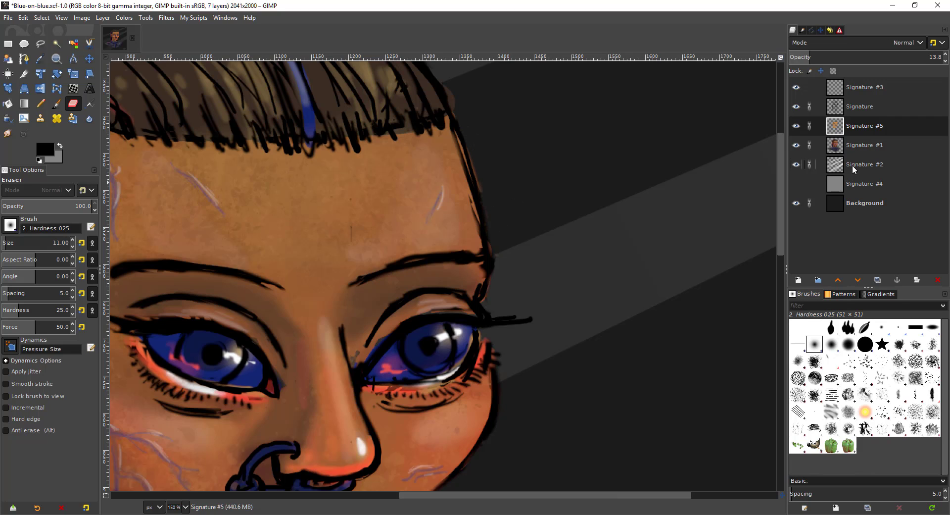
{"action": "left_click", "coordinate": [856, 145]}
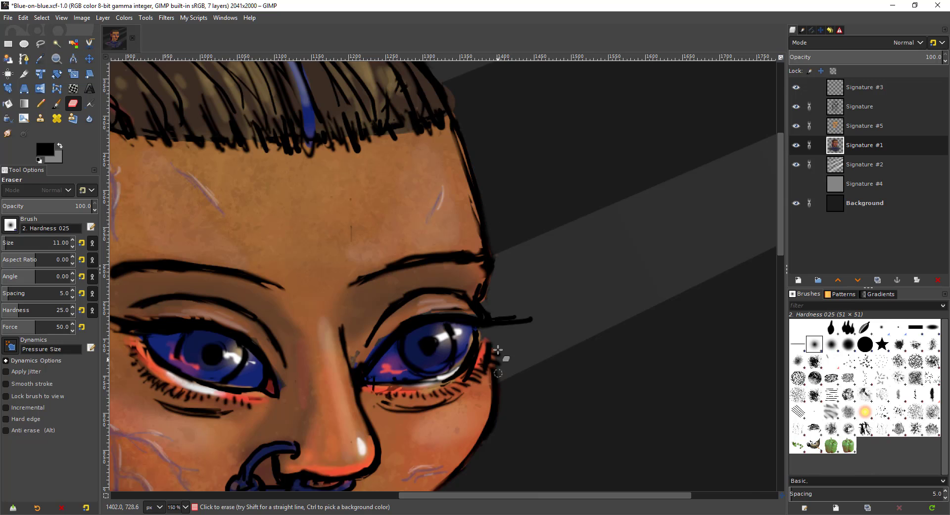
Examine the portrait's face, neck, clothing and background, alternating between close-ups up to 100% and the full image
{"action": "scroll", "coordinate": [500, 361], "scroll_direction": "down", "scroll_amount": 1, "text": "ctrl"}
{"action": "scroll", "coordinate": [497, 322], "scroll_direction": "down", "scroll_amount": 3}
{"action": "scroll", "coordinate": [420, 297], "scroll_direction": "left", "scroll_amount": 4}
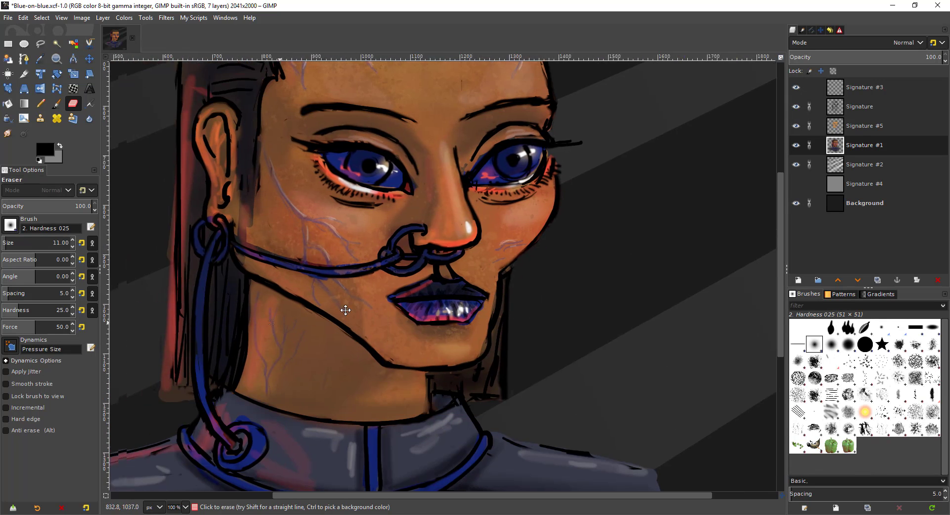
{"action": "mouse_move", "coordinate": [308, 245]}
{"action": "left_mouse_down"}
{"action": "mouse_move", "coordinate": [326, 174]}
{"action": "mouse_move", "coordinate": [316, 274]}
{"action": "mouse_move", "coordinate": [325, 159]}
{"action": "mouse_move", "coordinate": [325, 357]}
{"action": "mouse_move", "coordinate": [319, 332]}
{"action": "mouse_move", "coordinate": [323, 373]}
{"action": "mouse_move", "coordinate": [338, 374]}
{"action": "mouse_move", "coordinate": [313, 374]}
{"action": "mouse_move", "coordinate": [348, 379]}
{"action": "left_mouse_up"}
{"action": "key", "text": "minus"}
{"action": "key", "text": "minus"}
{"action": "scroll", "coordinate": [299, 282], "scroll_direction": "down", "scroll_amount": 3}
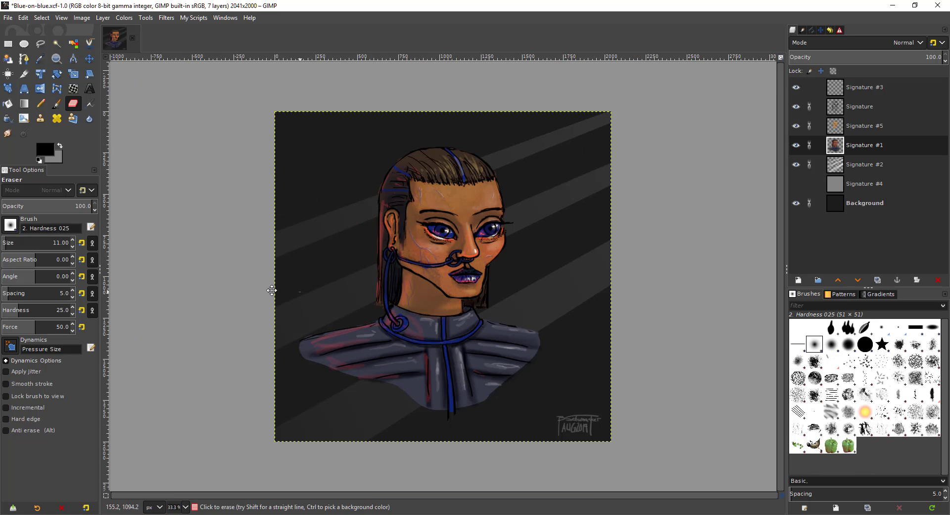
{"action": "scroll", "coordinate": [276, 251], "scroll_direction": "up", "scroll_amount": 3}
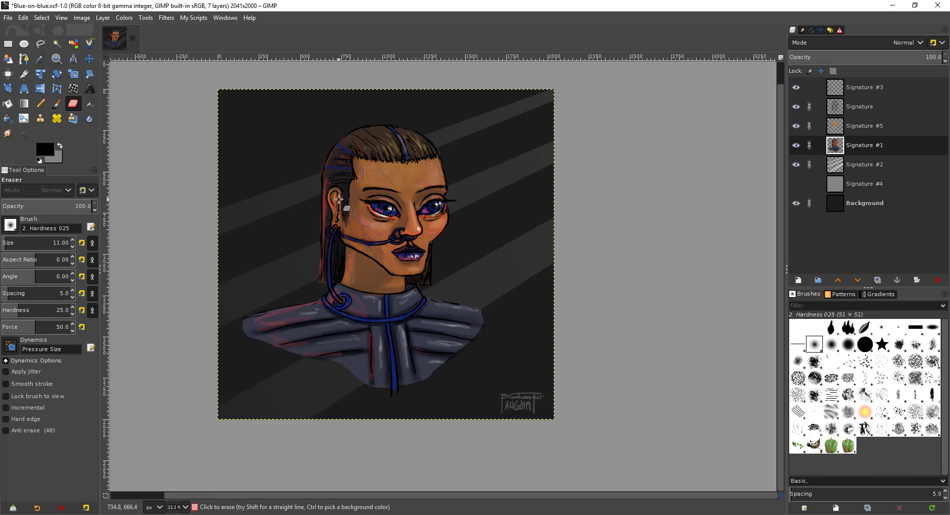
{"action": "scroll", "coordinate": [339, 199], "scroll_direction": "up", "scroll_amount": 1}
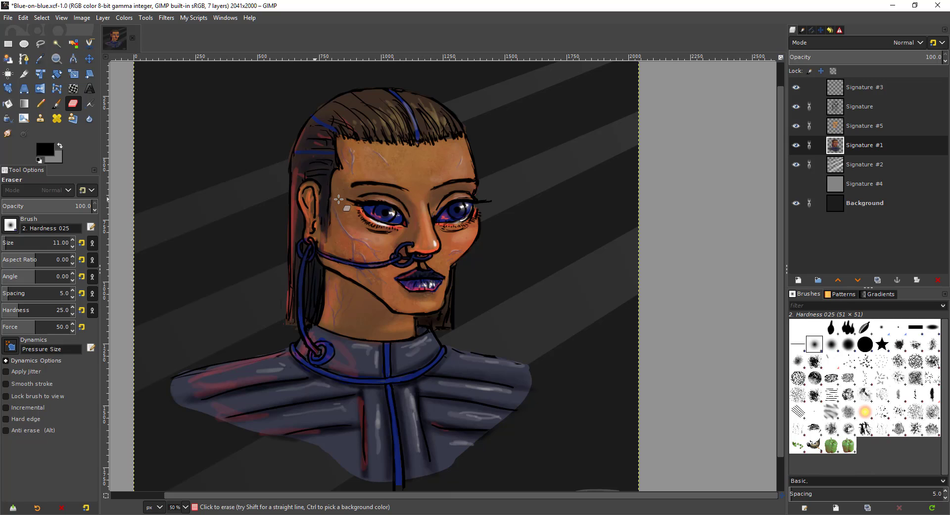
{"action": "scroll", "coordinate": [356, 245], "scroll_direction": "down", "scroll_amount": 2}
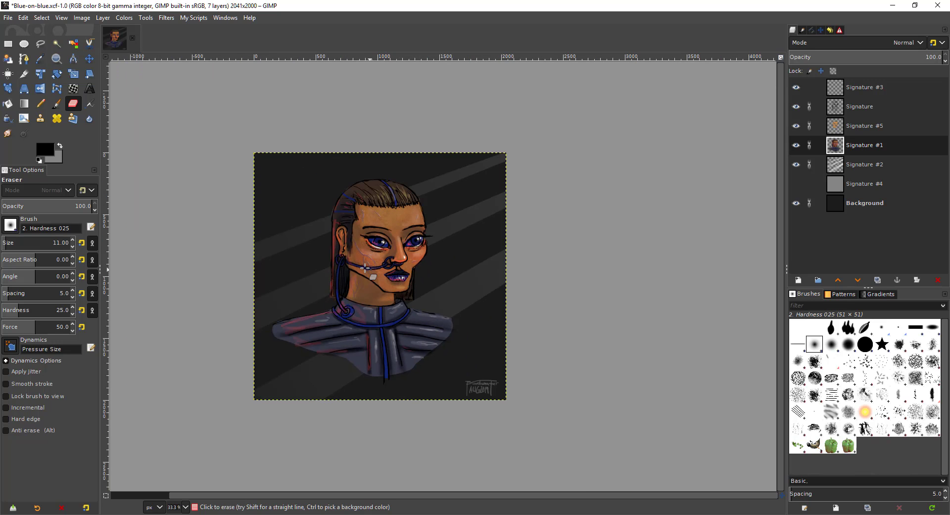
{"action": "scroll", "coordinate": [381, 241], "scroll_direction": "up", "scroll_amount": 2}
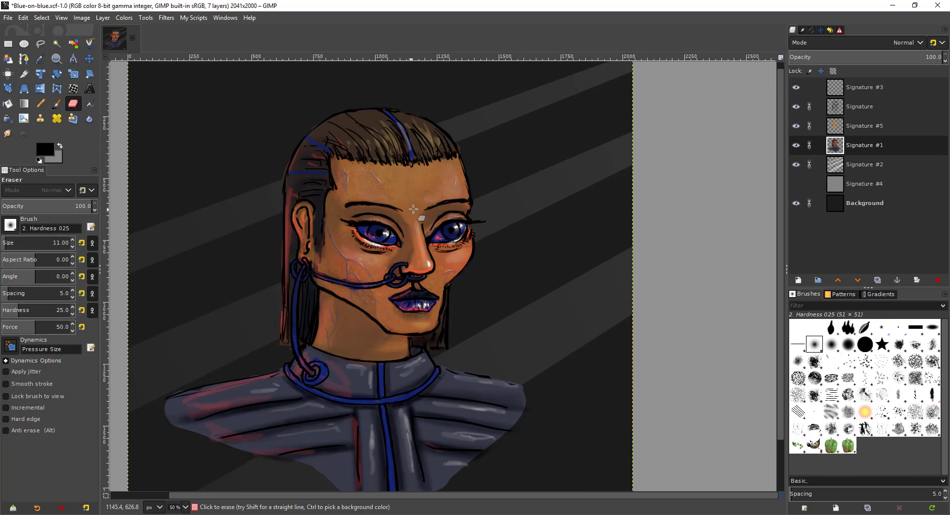
{"action": "scroll", "coordinate": [366, 282], "scroll_direction": "down", "scroll_amount": 1}
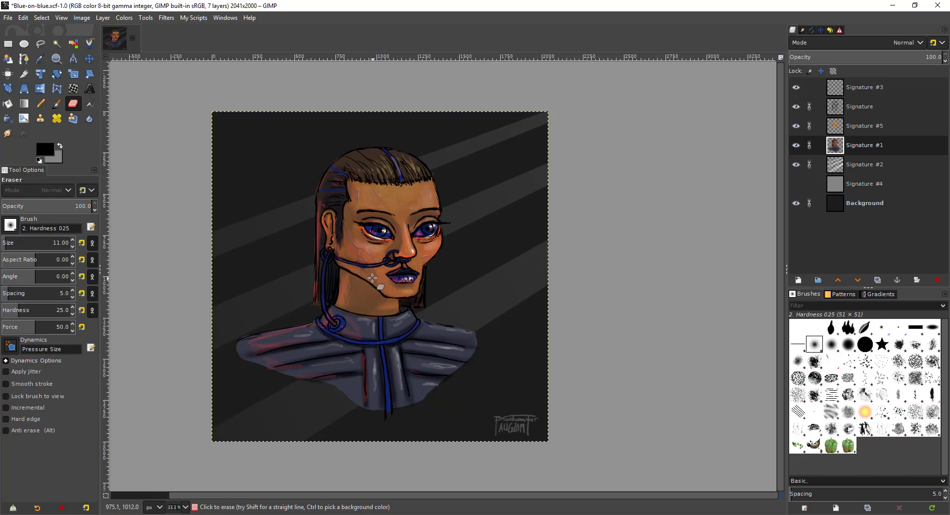
{"action": "scroll", "coordinate": [380, 265], "scroll_direction": "up", "scroll_amount": 2}
{"action": "left_click_drag", "start_coordinate": [345, 162], "coordinate": [355, 176]}
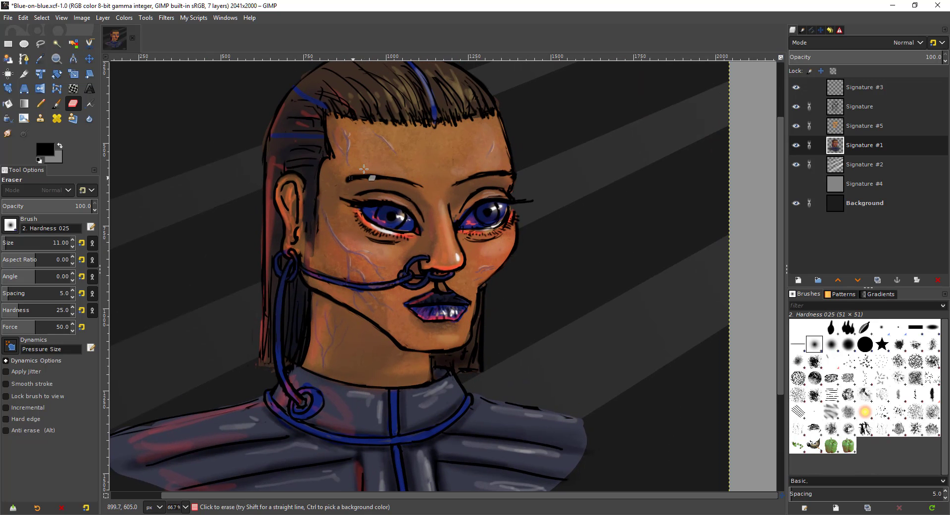
Select the Signature #5 glaze layer, and hide and reshow it to compare the skin with and without it
{"action": "left_click", "coordinate": [861, 126]}
{"action": "left_click", "coordinate": [797, 126]}
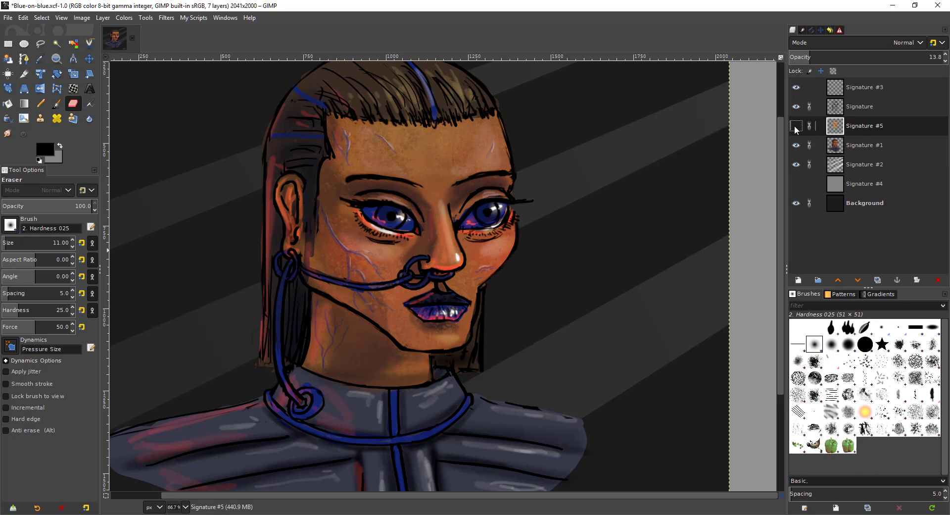
{"action": "left_click", "coordinate": [797, 127]}
{"action": "scroll", "coordinate": [425, 350], "scroll_direction": "down", "scroll_amount": 1}
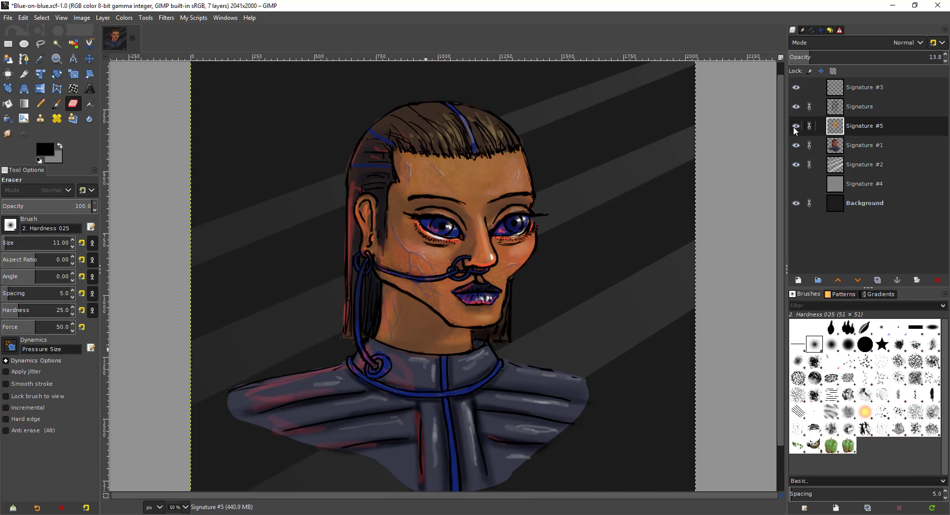
Try a range of opacities on the Signature #5 glaze, including 17.7, 51.1, 100 and 0
{"action": "left_click_drag", "start_coordinate": [824, 58], "coordinate": [849, 62]}
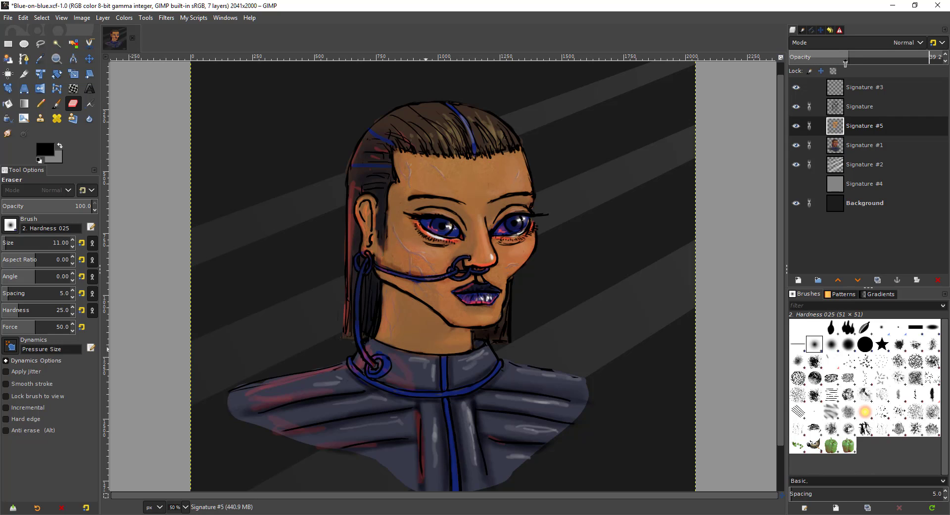
{"action": "left_click", "coordinate": [815, 65]}
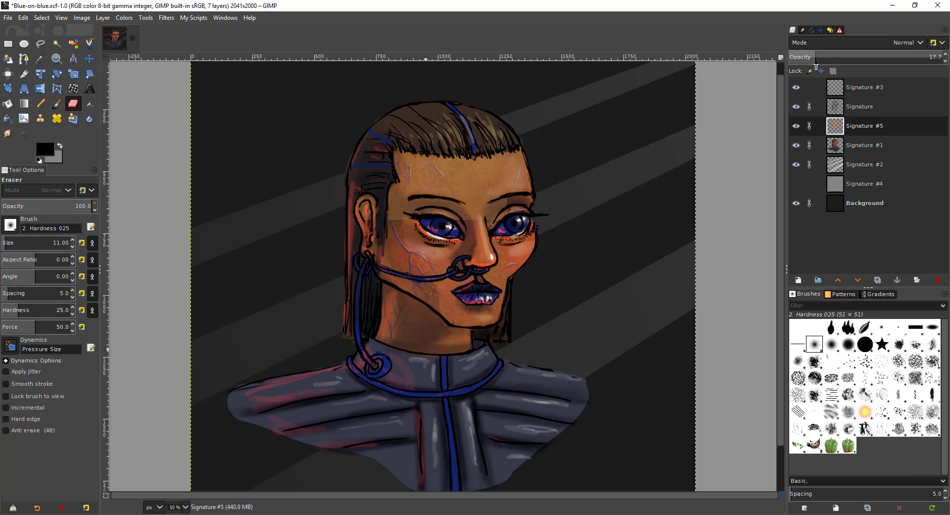
{"action": "left_click", "coordinate": [867, 63]}
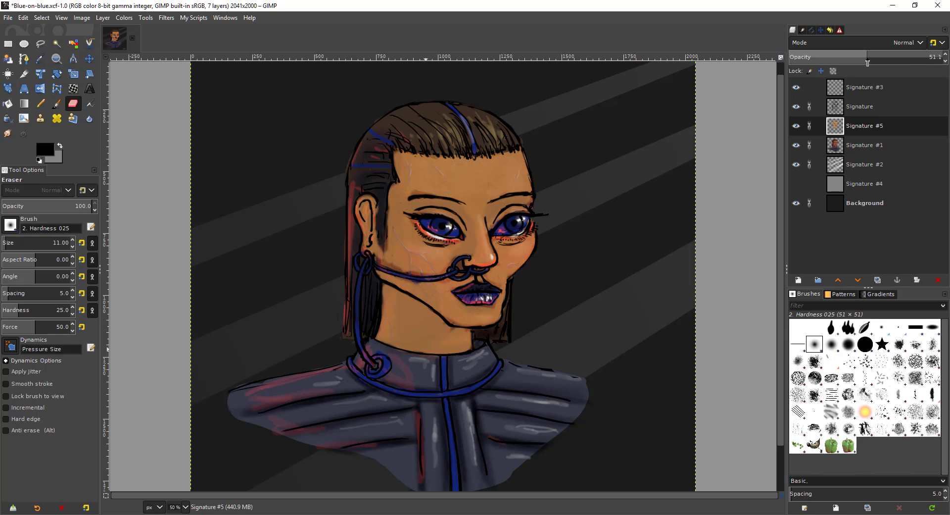
{"action": "left_click_drag", "start_coordinate": [868, 63], "coordinate": [948, 59]}
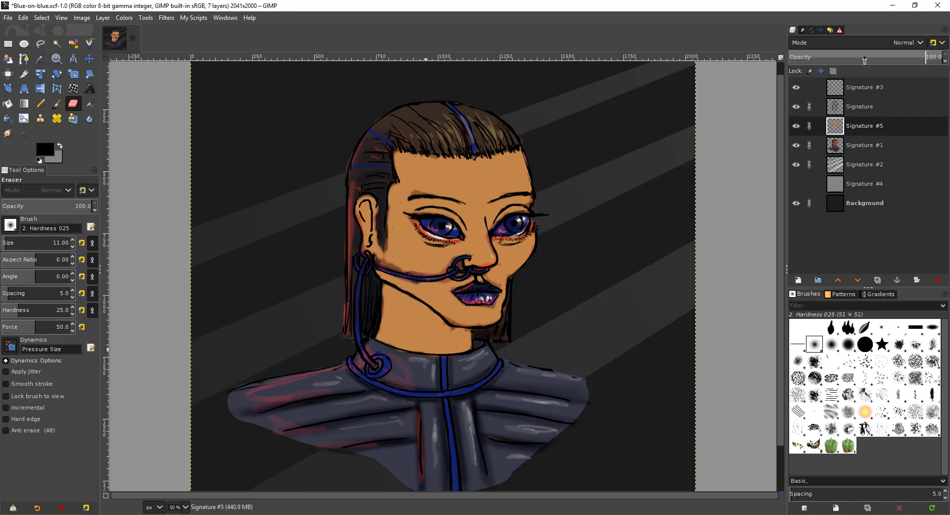
{"action": "left_click", "coordinate": [838, 61]}
{"action": "left_click_drag", "start_coordinate": [837, 61], "coordinate": [786, 72]}
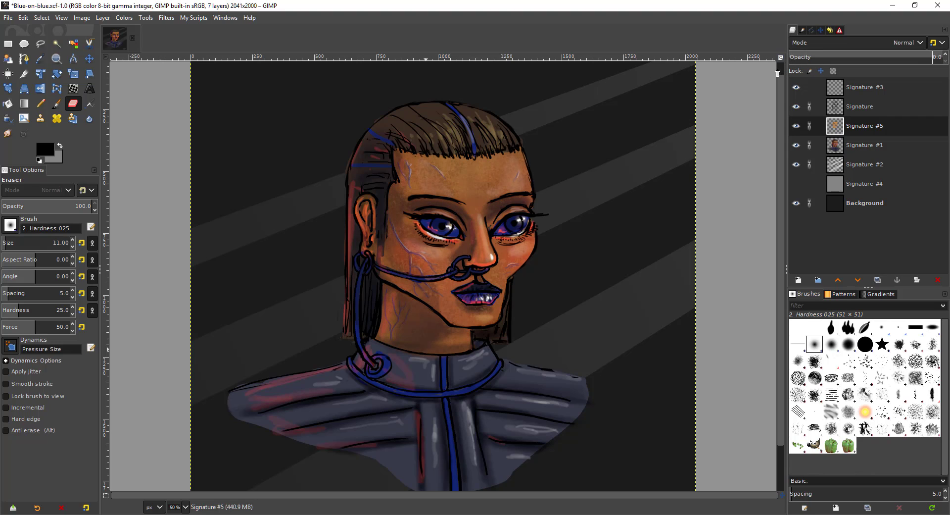
Set the Signature #5 glaze to 16.7 opacity and merge it down into Signature #1
{"action": "left_click_drag", "start_coordinate": [777, 73], "coordinate": [813, 69]}
{"action": "right_click", "coordinate": [863, 124]}
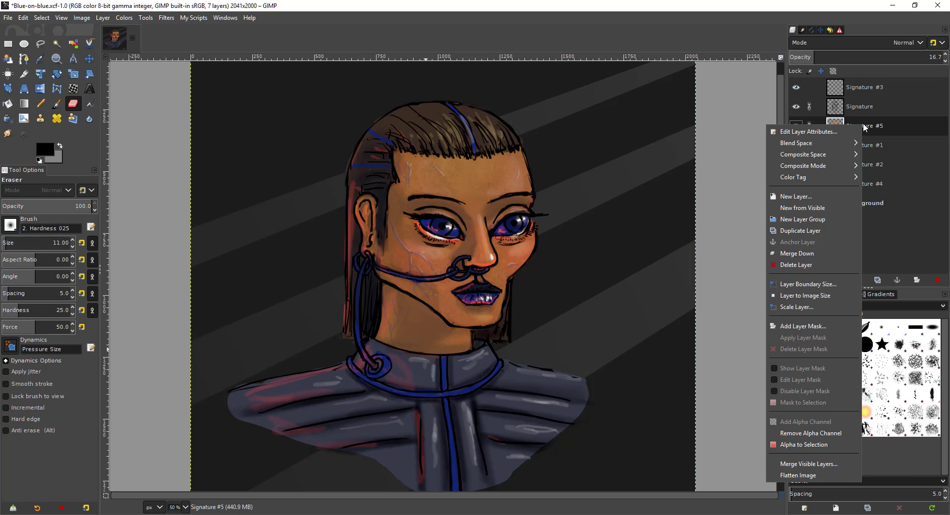
{"action": "left_click", "coordinate": [828, 252]}
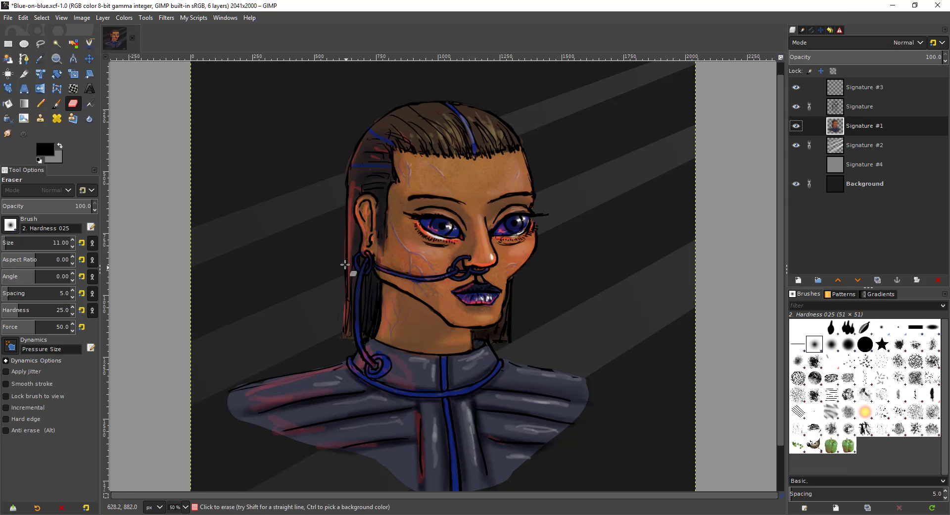
Examine the merged skin tones on the face and neck, comparing close-ups with the full image at 33.3%
{"action": "scroll", "coordinate": [341, 274], "scroll_direction": "down", "scroll_amount": 2}
{"action": "scroll", "coordinate": [341, 274], "scroll_direction": "down", "scroll_amount": 1}
{"action": "scroll", "coordinate": [372, 272], "scroll_direction": "up", "scroll_amount": 4}
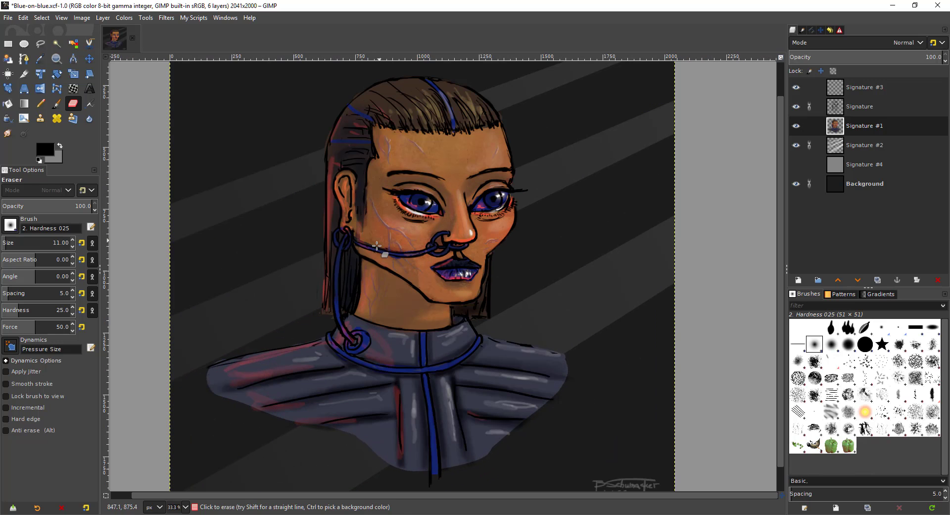
{"action": "scroll", "coordinate": [372, 272], "scroll_direction": "up", "scroll_amount": 1}
{"action": "scroll", "coordinate": [373, 273], "scroll_direction": "down", "scroll_amount": 1}
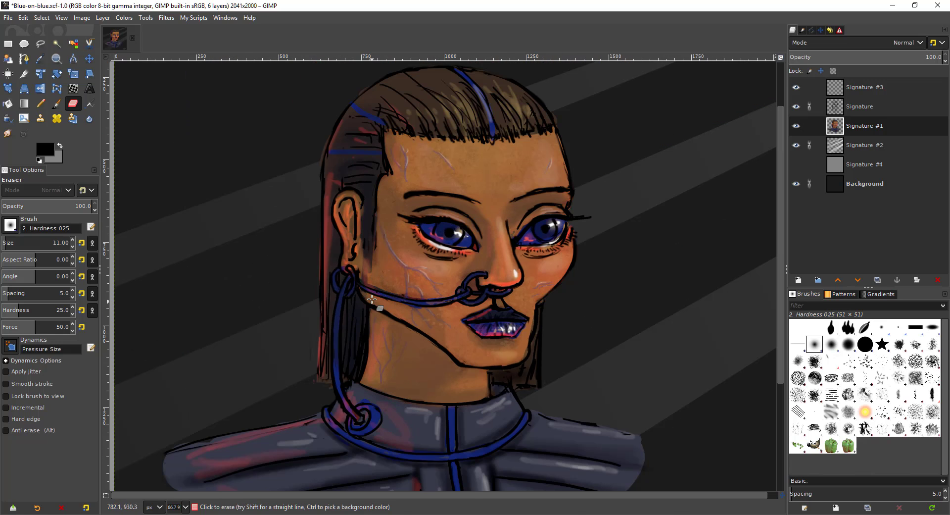
{"action": "scroll", "coordinate": [375, 308], "scroll_direction": "down", "scroll_amount": 1}
{"action": "scroll", "coordinate": [333, 295], "scroll_direction": "up", "scroll_amount": 2}
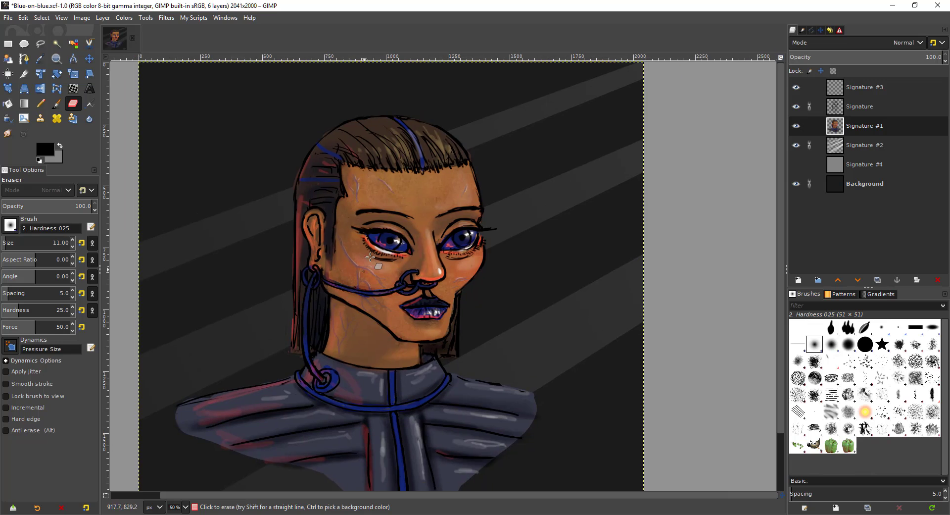
{"action": "scroll", "coordinate": [349, 280], "scroll_direction": "down", "scroll_amount": 1}
{"action": "scroll", "coordinate": [335, 324], "scroll_direction": "down", "scroll_amount": 2}
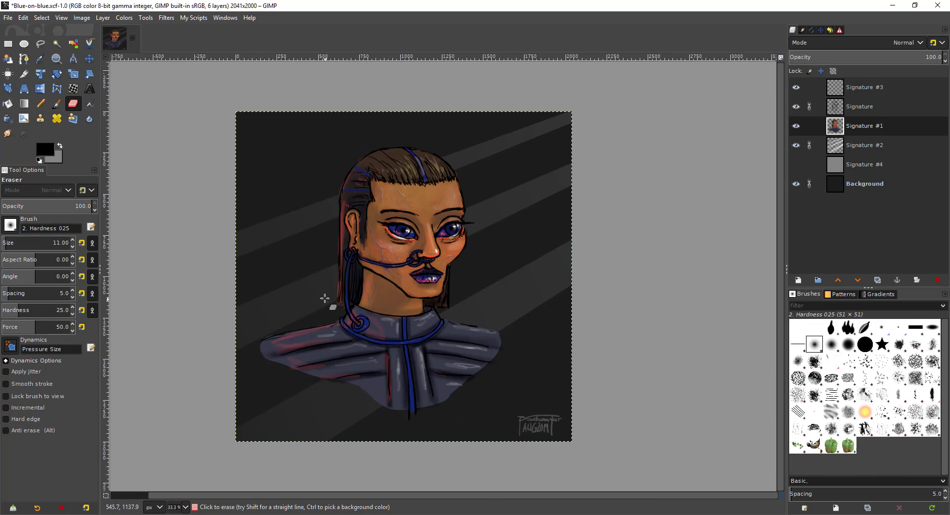
Undo the layer merge and set the Signature #5 glaze's opacity to 12.2
{"action": "key", "text": "ctrl+z"}
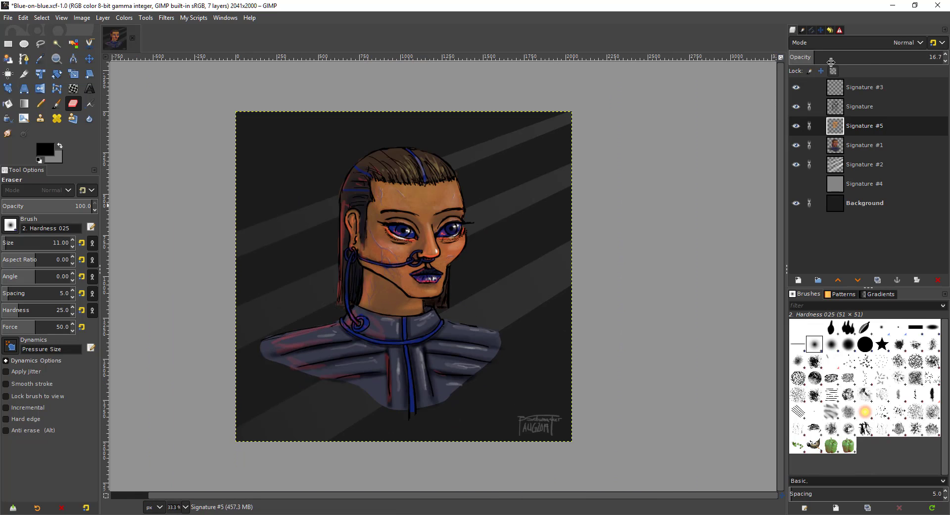
{"action": "left_click", "coordinate": [808, 56]}
{"action": "left_click_drag", "start_coordinate": [808, 58], "coordinate": [806, 60]}
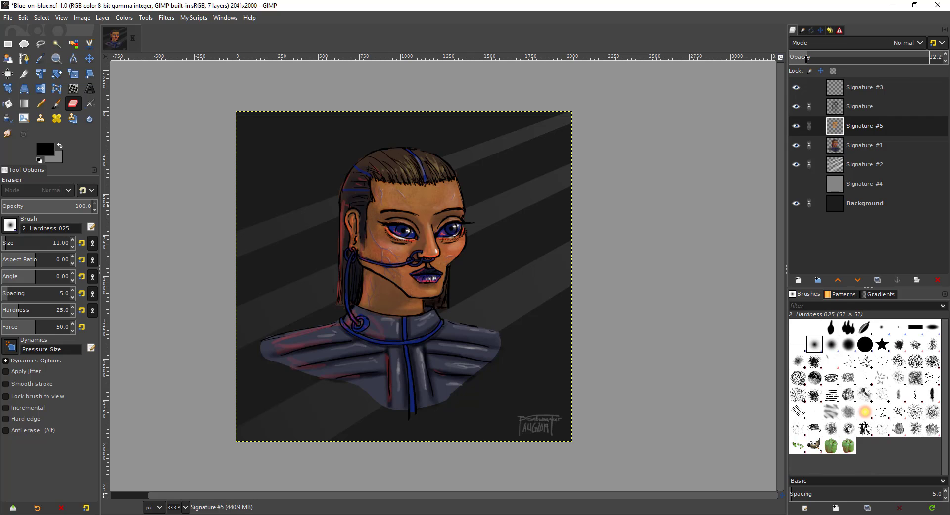
{"action": "left_click_drag", "start_coordinate": [337, 354], "coordinate": [335, 368]}
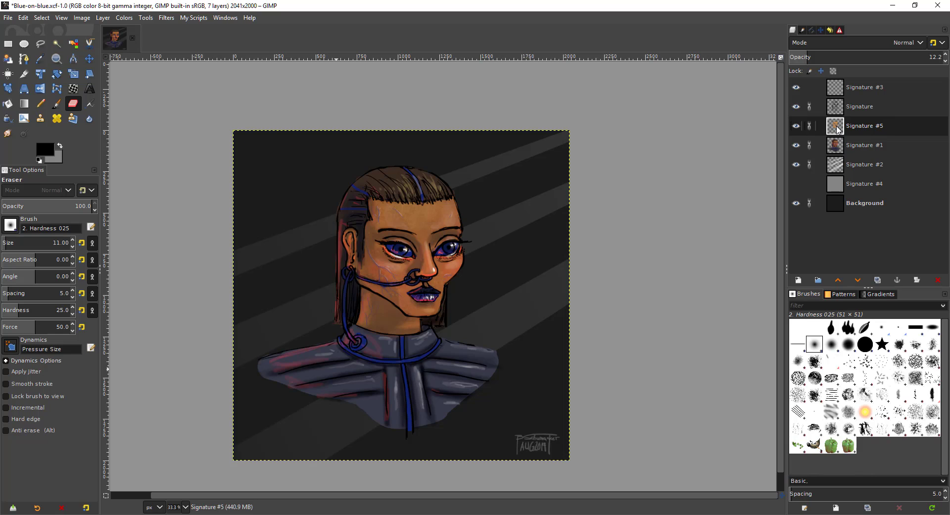
Compare the portrait with the Signature #5 glaze hidden and shown, and merge the glaze down into Signature #1
{"action": "left_click", "coordinate": [796, 126]}
{"action": "left_click", "coordinate": [796, 127]}
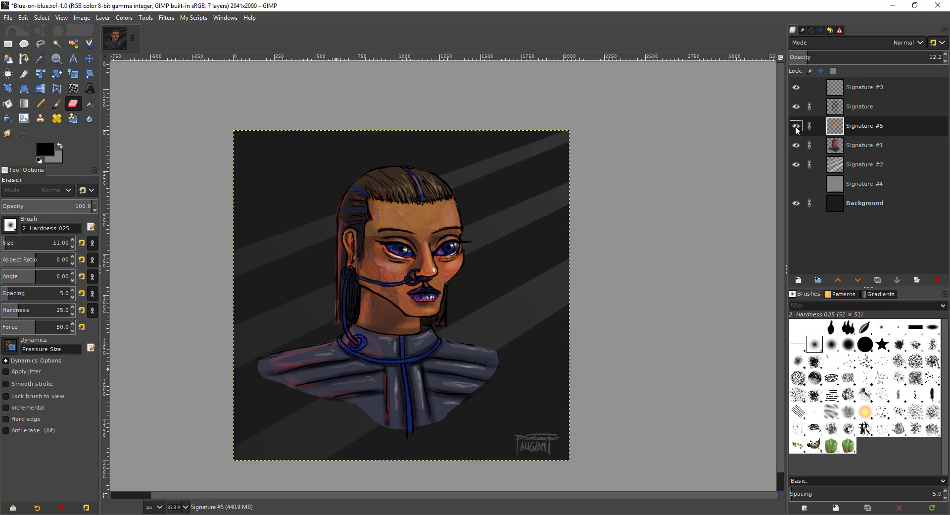
{"action": "right_click", "coordinate": [856, 125]}
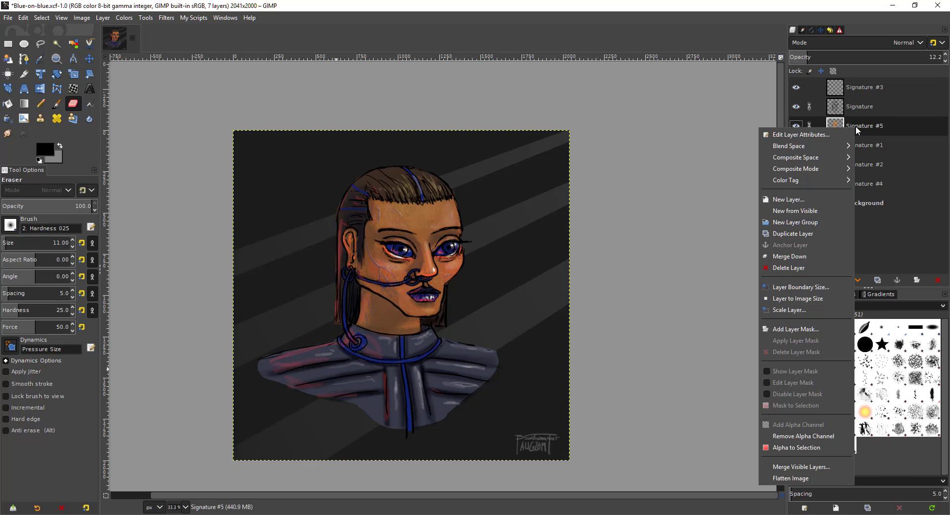
{"action": "left_click", "coordinate": [809, 255]}
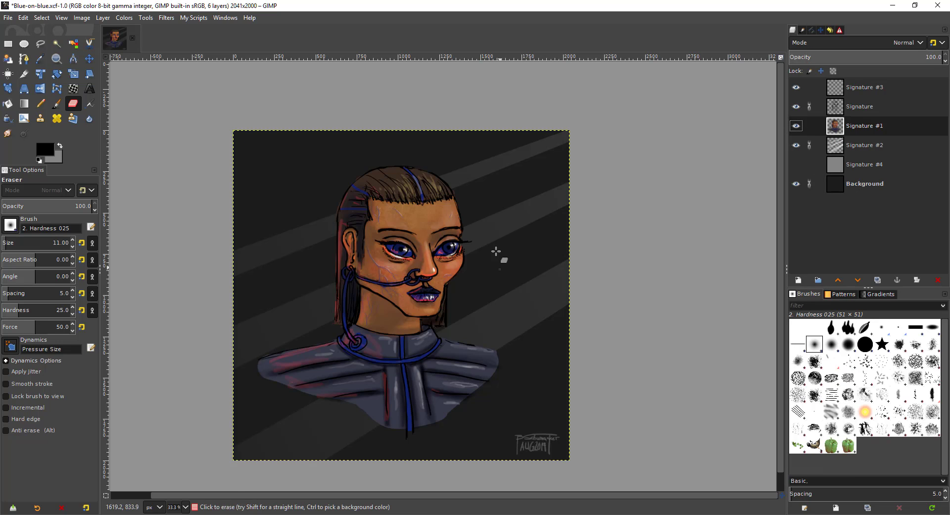
Inspect the blended skin on the face and neck at magnifications between 50% and 100%
{"action": "scroll", "coordinate": [399, 267], "scroll_direction": "up", "scroll_amount": 2}
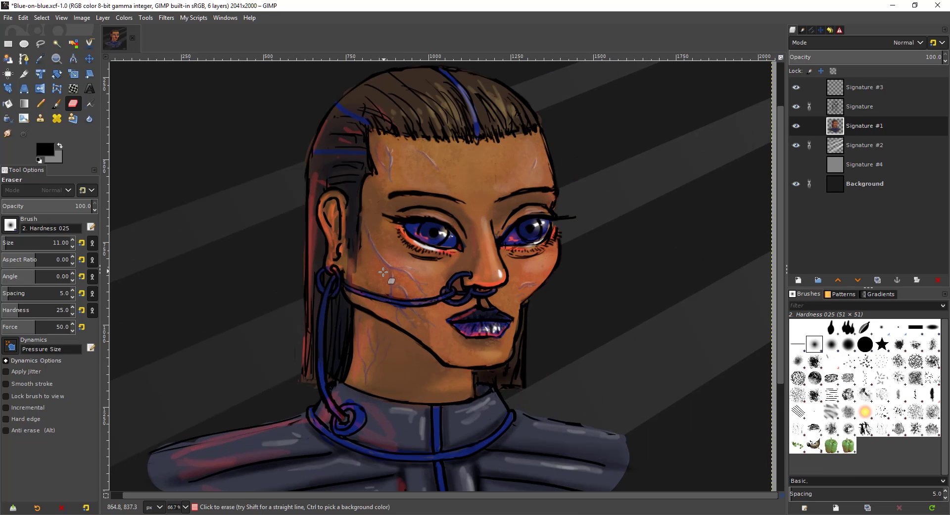
{"action": "scroll", "coordinate": [385, 202], "scroll_direction": "up", "scroll_amount": 1}
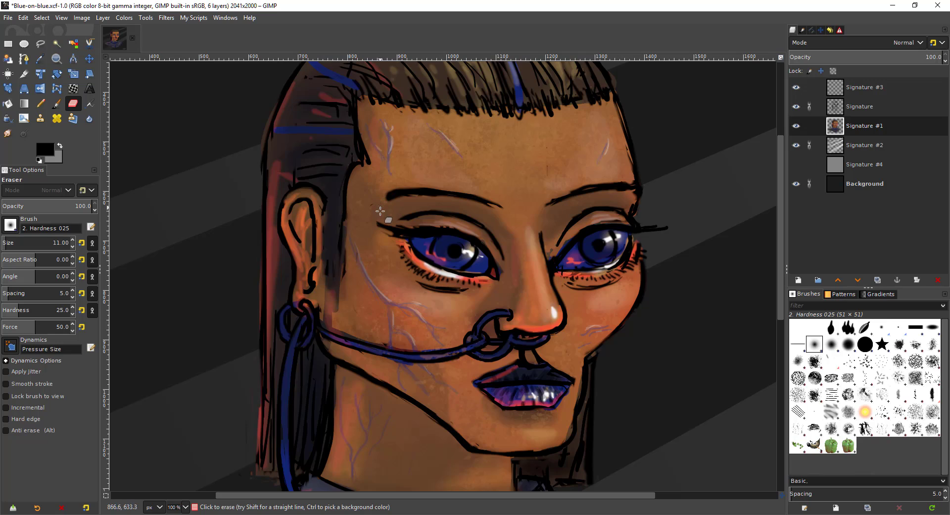
{"action": "scroll", "coordinate": [385, 201], "scroll_direction": "down", "scroll_amount": 2}
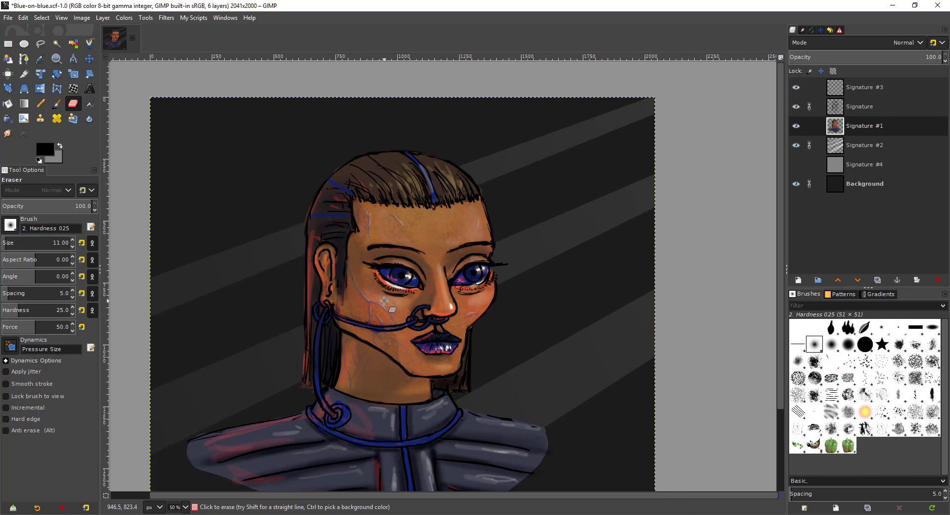
{"action": "scroll", "coordinate": [383, 298], "scroll_direction": "up", "scroll_amount": 1}
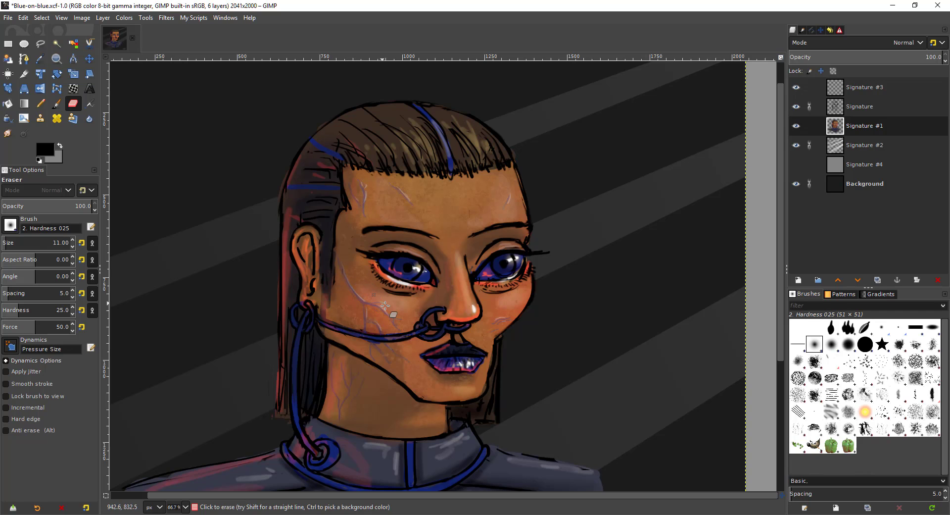
{"action": "left_click_drag", "start_coordinate": [386, 311], "coordinate": [348, 262]}
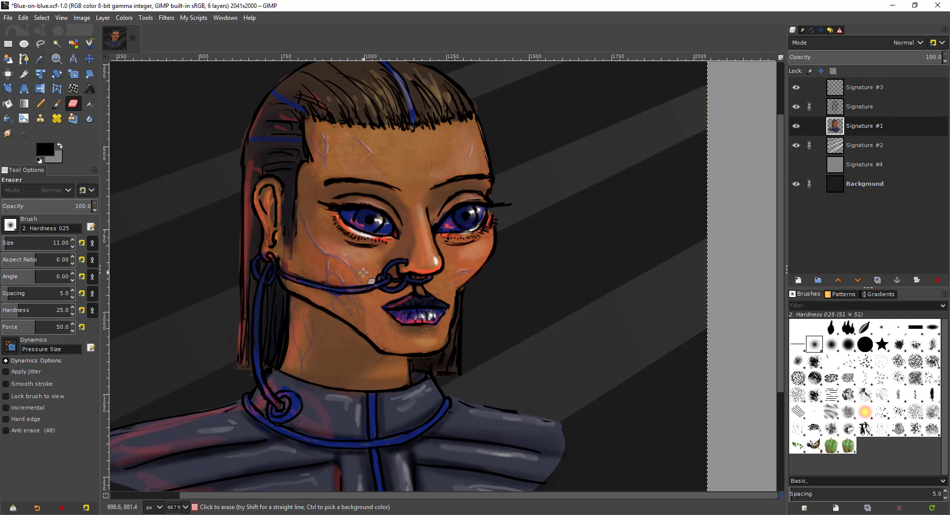
Refine the black outline along the right side of the upper lip on the Signature layer using the eraser and Paintbrush
{"action": "left_click", "coordinate": [863, 107]}
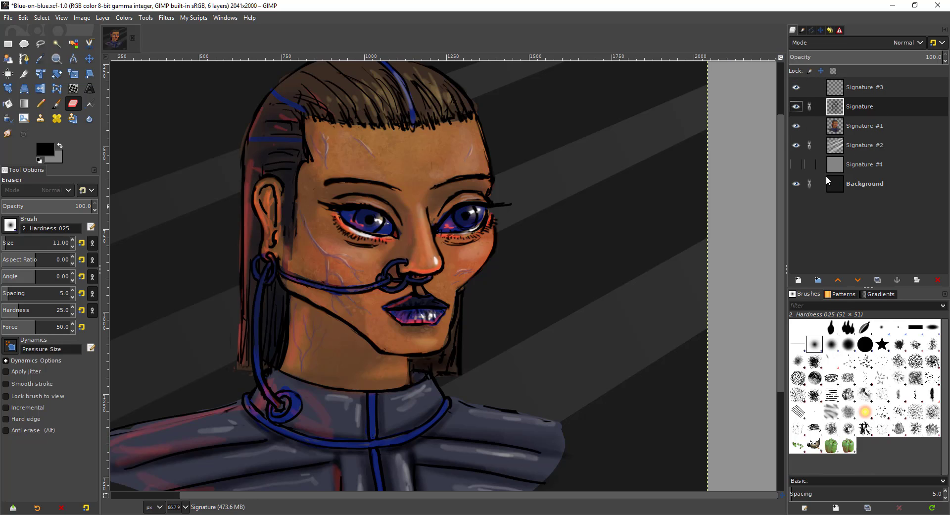
{"action": "left_click", "coordinate": [861, 127]}
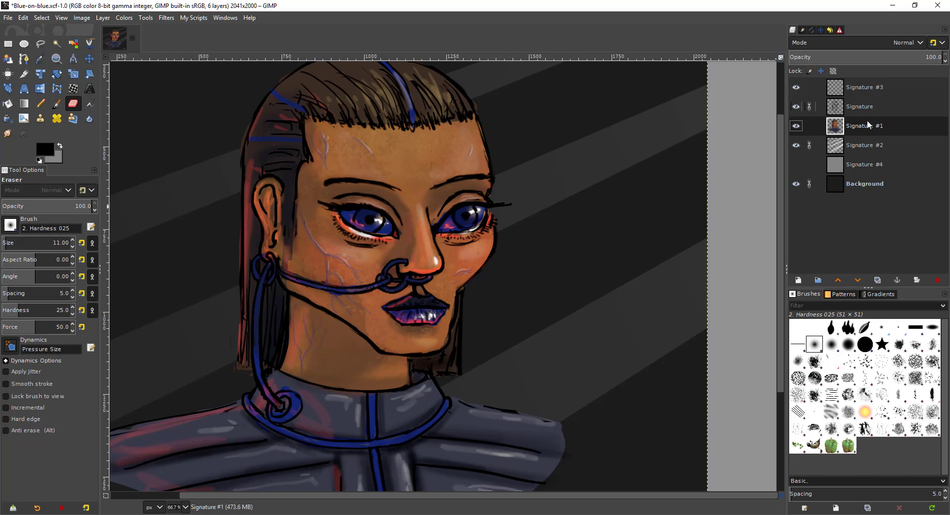
{"action": "left_click", "coordinate": [866, 107]}
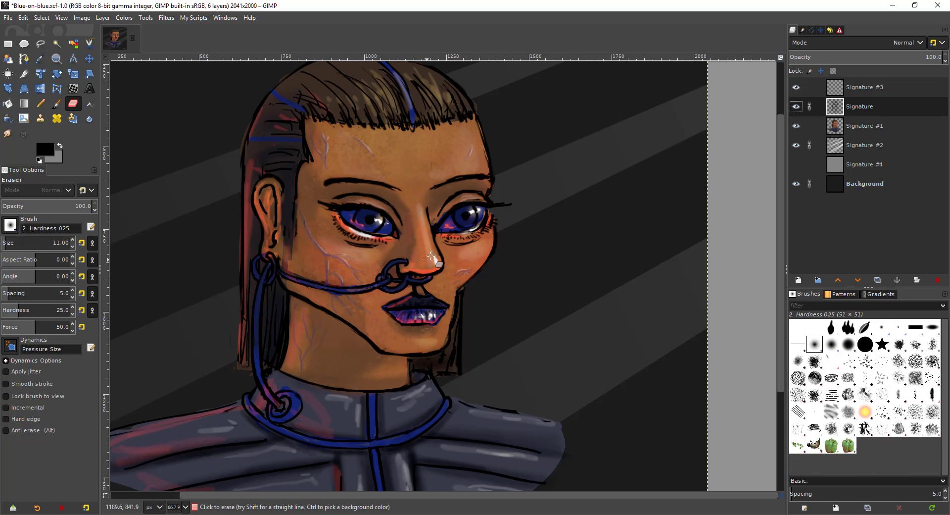
{"action": "scroll", "coordinate": [371, 251], "scroll_direction": "up", "scroll_amount": 3}
{"action": "left_click_drag", "start_coordinate": [384, 244], "coordinate": [398, 255]}
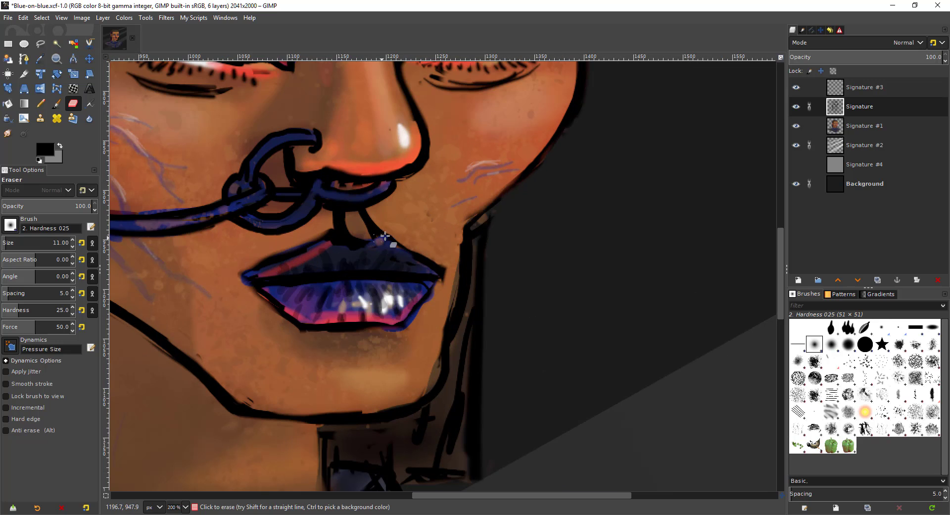
{"action": "key", "text": "o"}
{"action": "key", "text": "p"}
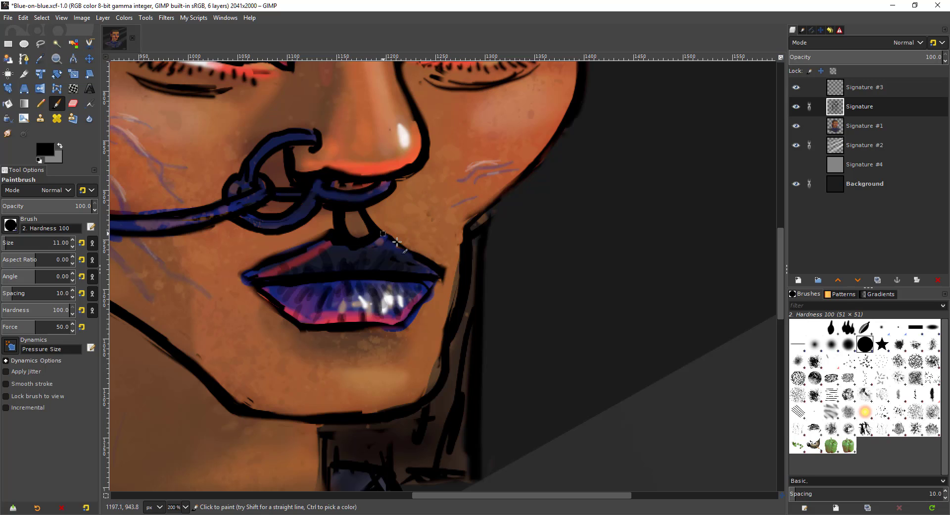
{"action": "left_click_drag", "start_coordinate": [397, 242], "coordinate": [426, 257]}
Clean up and redraw the black outline along the left side of the upper lip, alternating eraser and Paintbrush
{"action": "mouse_move", "coordinate": [257, 267]}
{"action": "left_mouse_down"}
{"action": "mouse_move", "coordinate": [354, 290]}
{"action": "mouse_move", "coordinate": [380, 270]}
{"action": "left_mouse_up"}
{"action": "key", "text": "shift+e"}
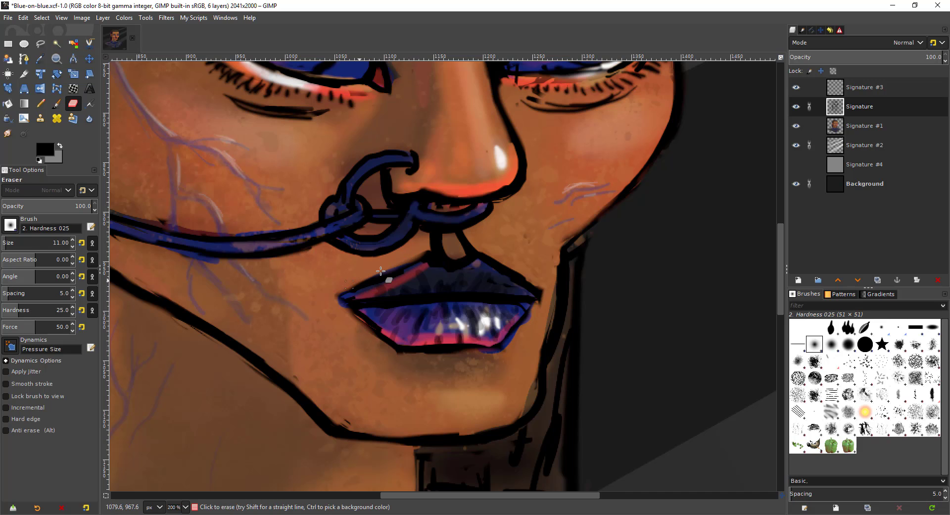
{"action": "key", "text": "p"}
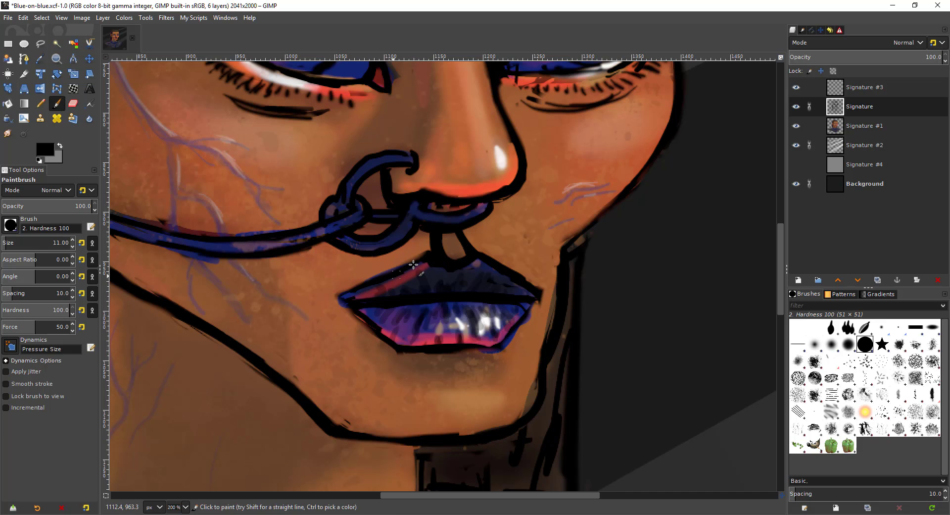
{"action": "key", "text": "shift+e"}
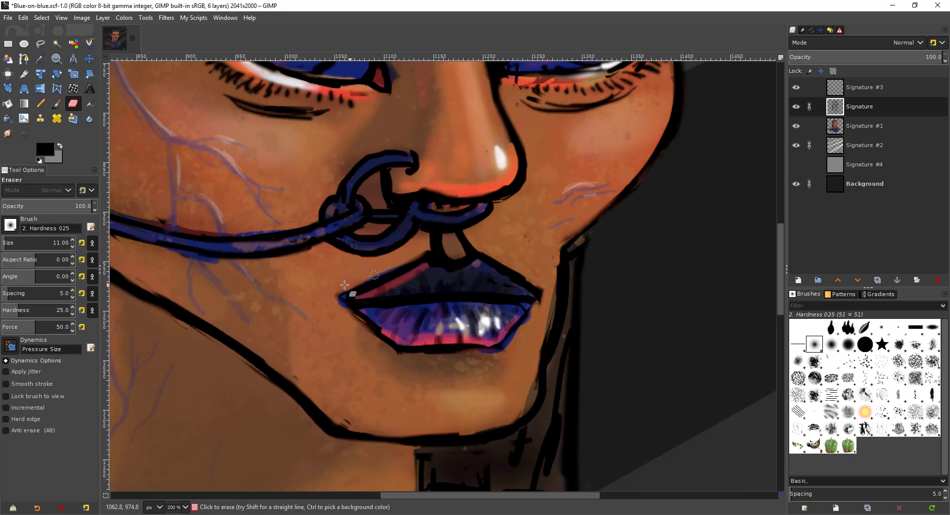
{"action": "key", "text": "p"}
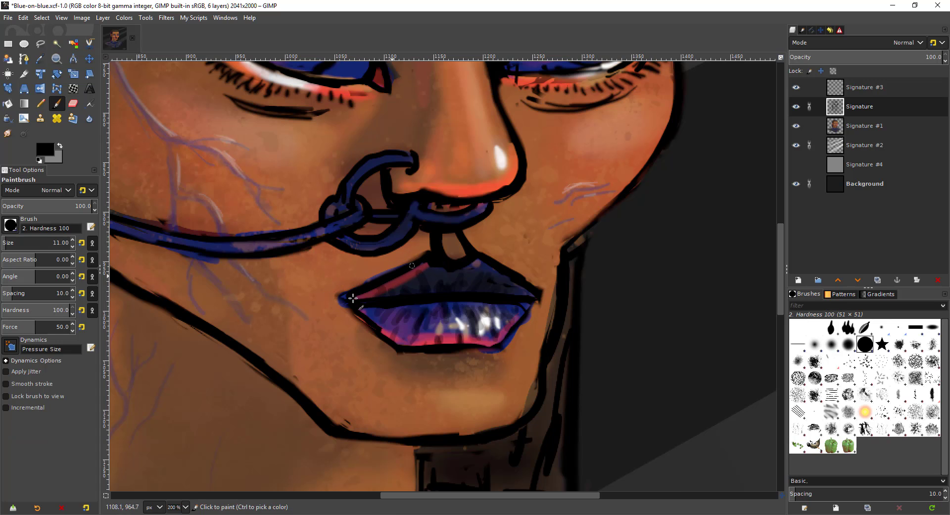
{"action": "left_click_drag", "start_coordinate": [353, 298], "coordinate": [388, 284]}
Thin and tidy the outline at the right corner of the mouth and along the lower lip
{"action": "left_click_drag", "start_coordinate": [541, 315], "coordinate": [462, 288]}
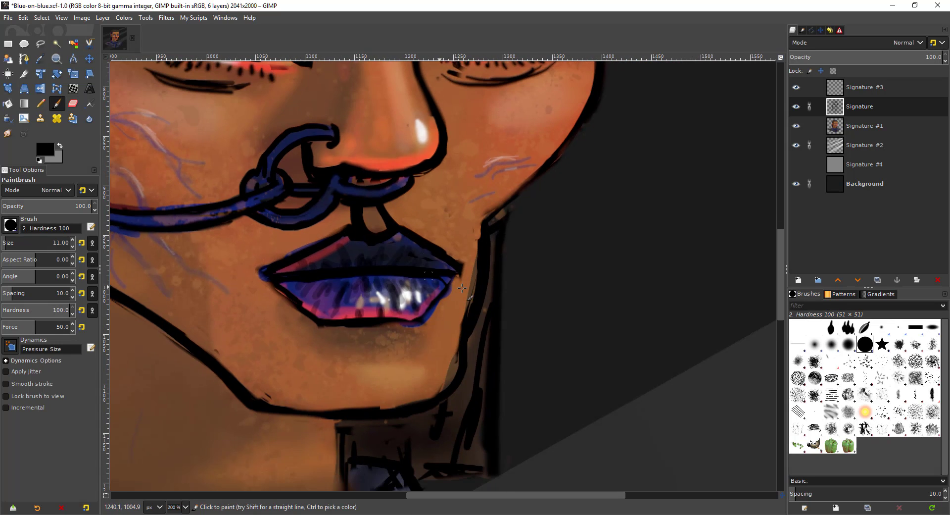
{"action": "key", "text": "shift+e"}
{"action": "left_click_drag", "start_coordinate": [425, 229], "coordinate": [442, 244]}
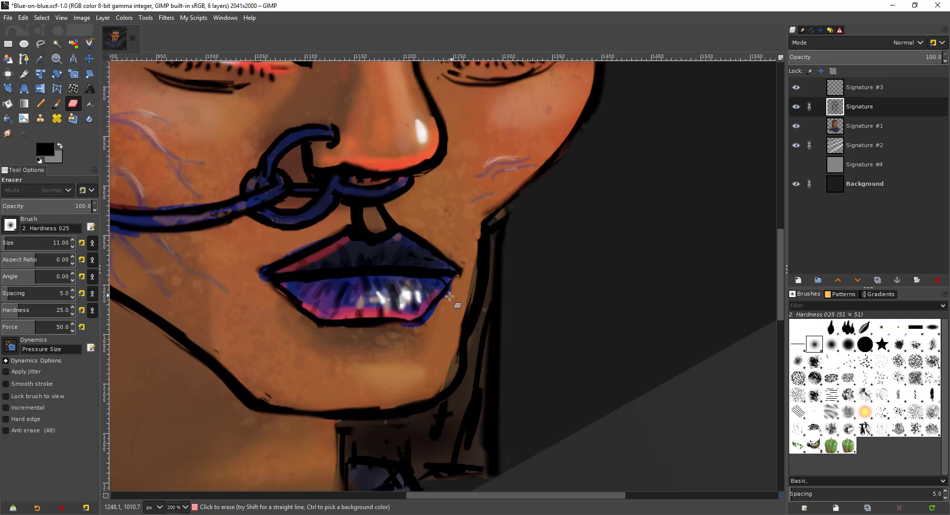
{"action": "left_click_drag", "start_coordinate": [413, 329], "coordinate": [426, 321]}
{"action": "key", "text": "p"}
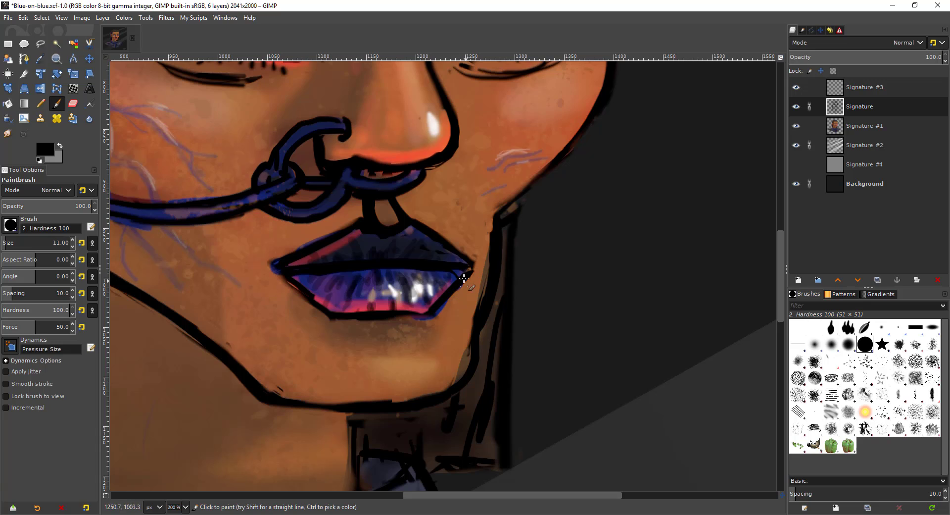
{"action": "left_click_drag", "start_coordinate": [305, 285], "coordinate": [280, 253]}
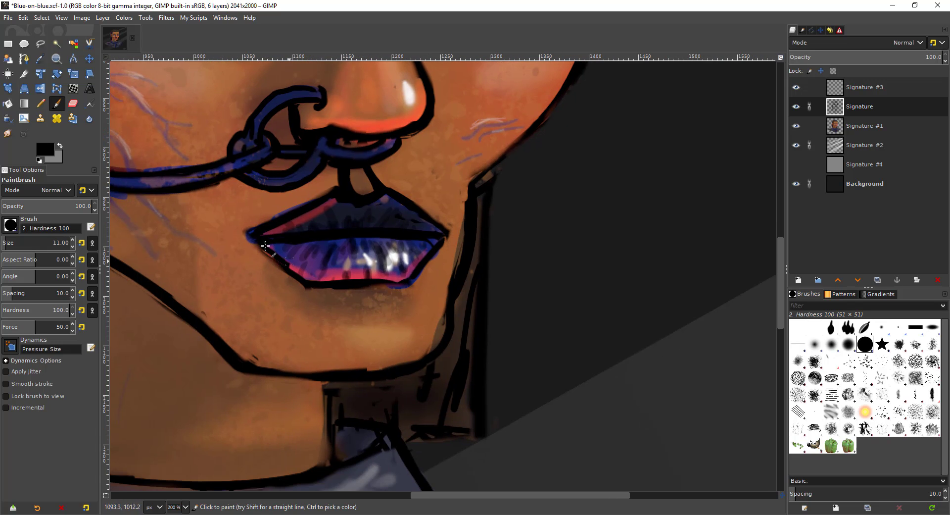
{"action": "key", "text": "shift+e"}
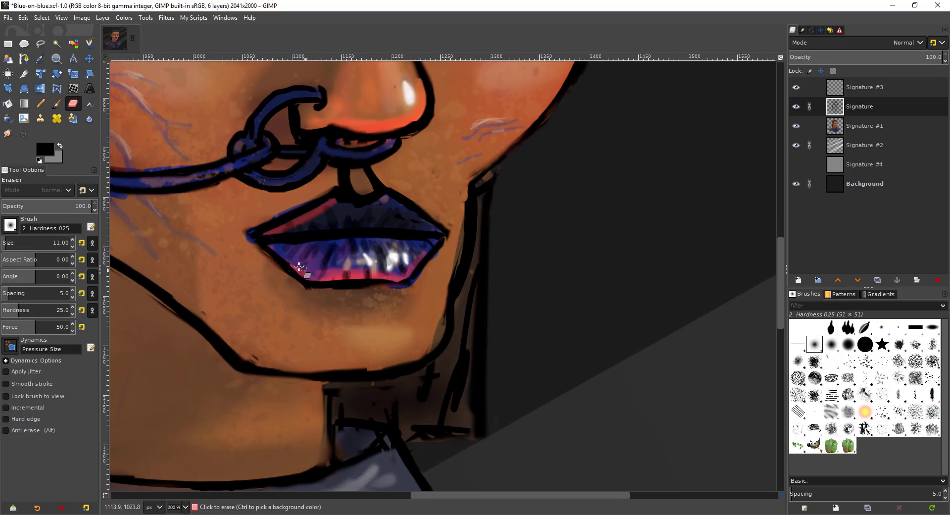
{"action": "scroll", "coordinate": [256, 258], "scroll_direction": "down", "scroll_amount": 4}
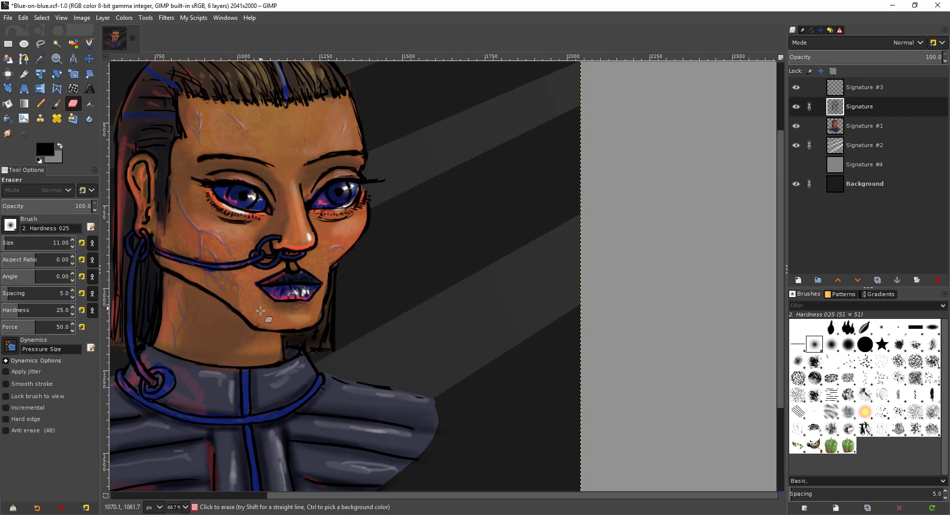
{"action": "scroll", "coordinate": [341, 308], "scroll_direction": "up", "scroll_amount": 4}
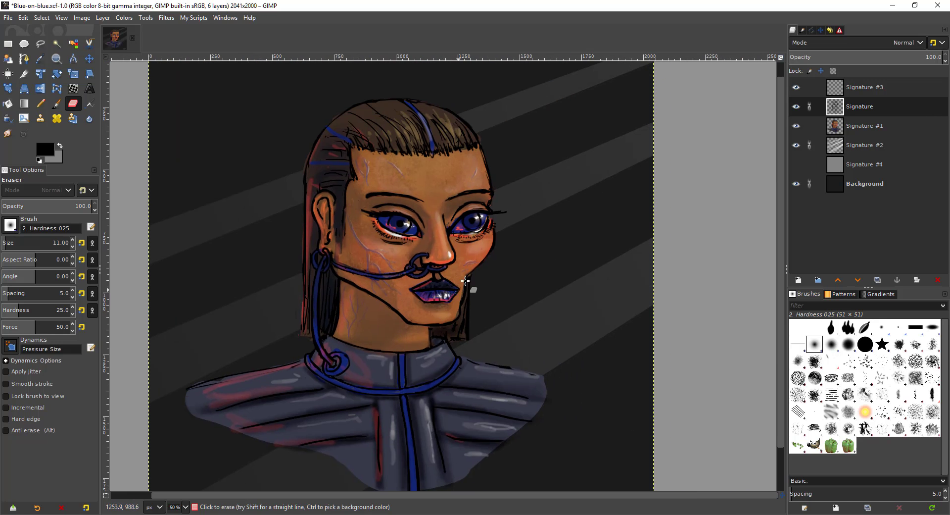
Try bold black strokes around the lips on the Signature layer, and undo them
{"action": "scroll", "coordinate": [419, 297], "scroll_direction": "up", "scroll_amount": 1}
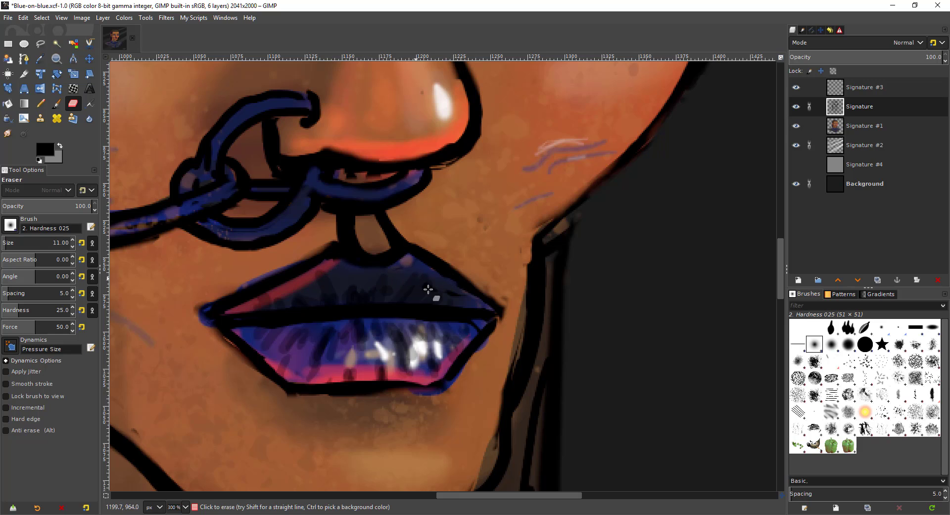
{"action": "key", "text": "p"}
{"action": "left_click_drag", "start_coordinate": [185, 317], "coordinate": [248, 397]}
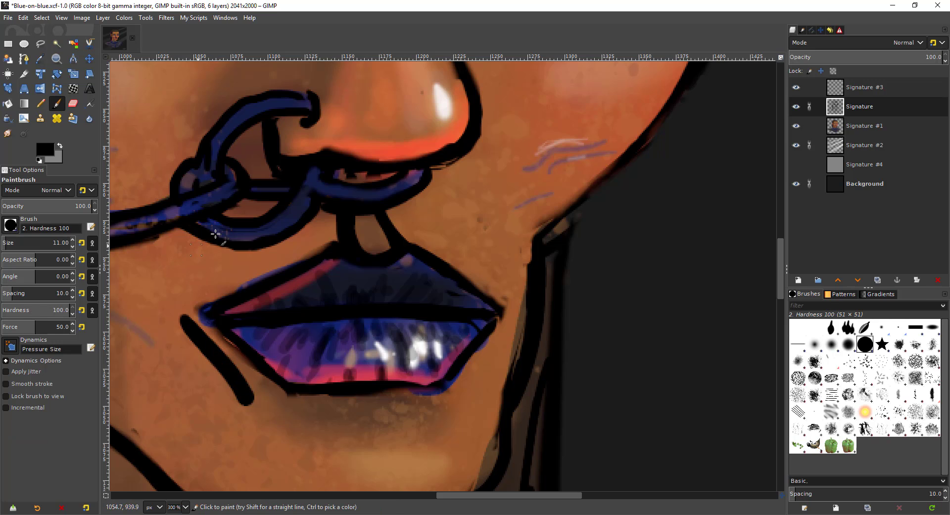
{"action": "left_click_drag", "start_coordinate": [286, 253], "coordinate": [212, 280]}
{"action": "left_click_drag", "start_coordinate": [451, 251], "coordinate": [501, 292]}
{"action": "key", "text": "ctrl+z"}
{"action": "key", "text": "ctrl+z"}
{"action": "key", "text": "ctrl+z"}
{"action": "scroll", "coordinate": [416, 271], "scroll_direction": "down", "scroll_amount": 3}
{"action": "scroll", "coordinate": [354, 372], "scroll_direction": "down", "scroll_amount": 2}
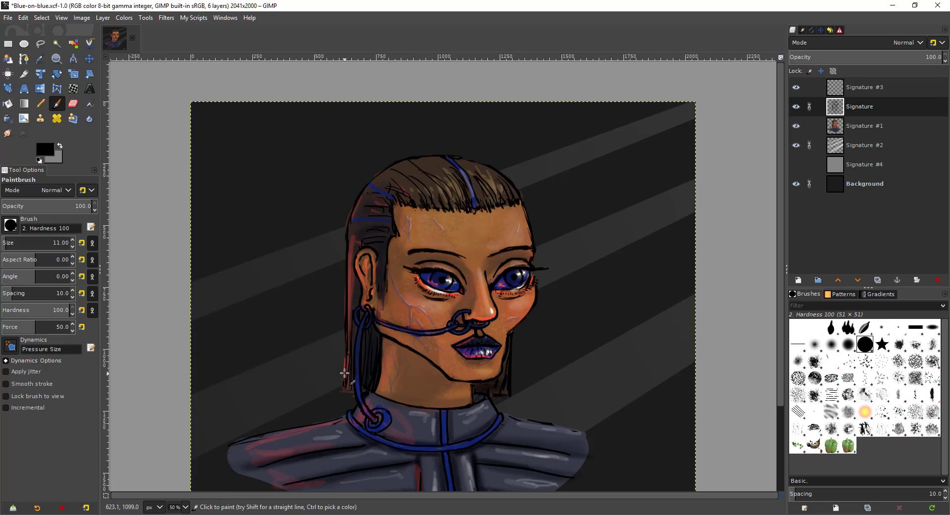
{"action": "scroll", "coordinate": [380, 333], "scroll_direction": "down", "scroll_amount": 1}
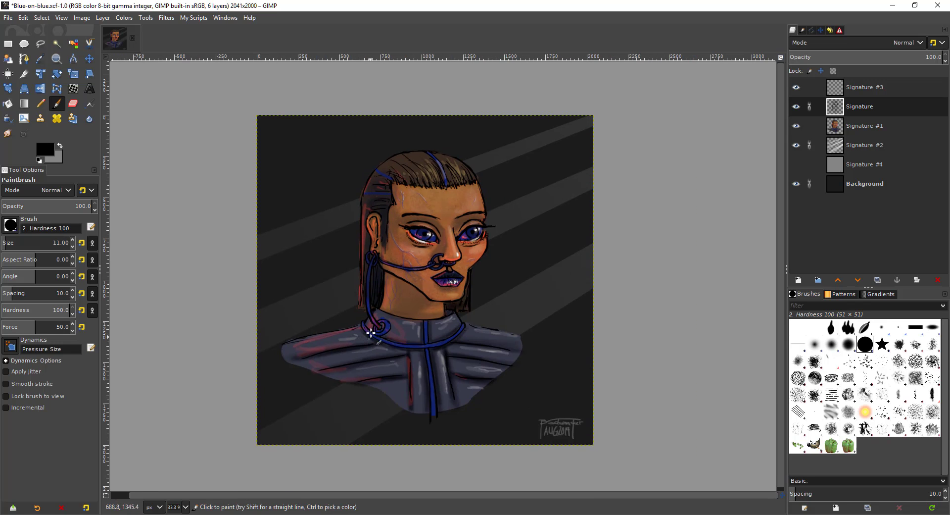
{"action": "scroll", "coordinate": [391, 277], "scroll_direction": "up", "scroll_amount": 1}
{"action": "left_click_drag", "start_coordinate": [504, 285], "coordinate": [503, 304]}
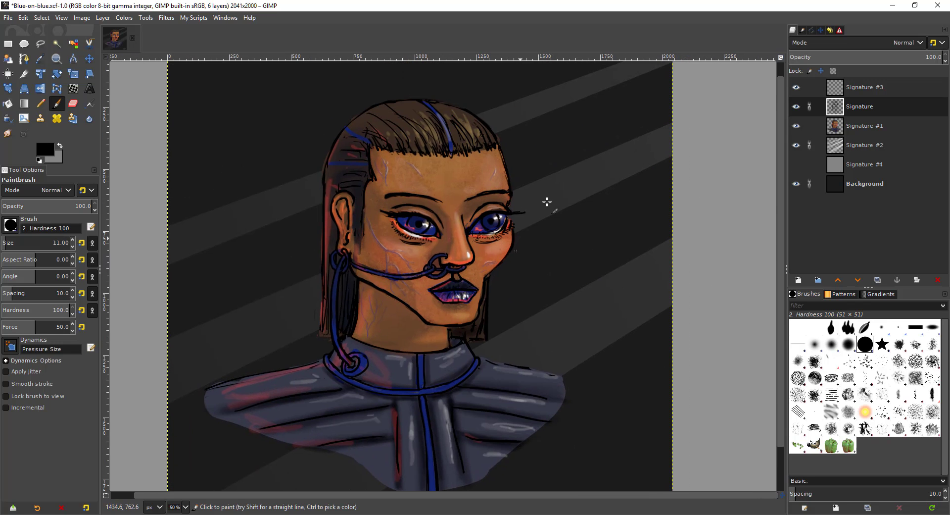
{"action": "left_click", "coordinate": [800, 280]}
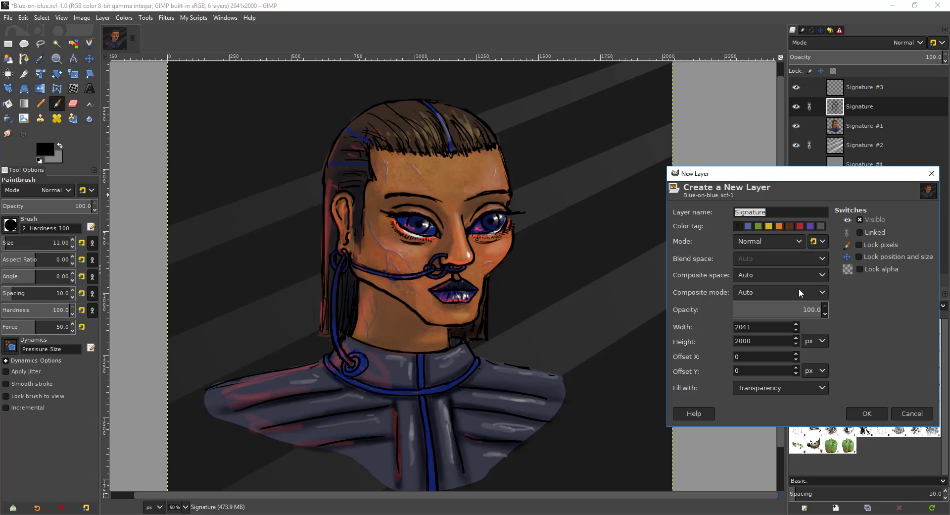
{"action": "left_click", "coordinate": [861, 413]}
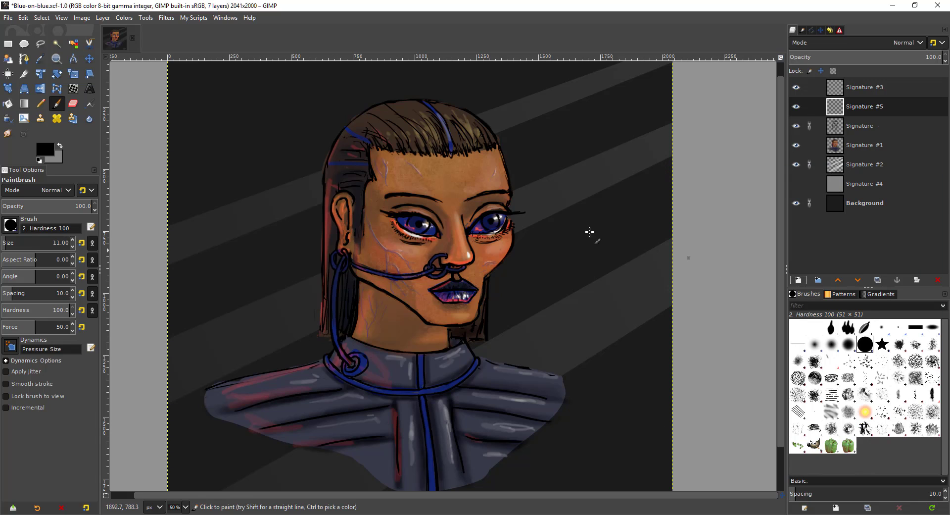
{"action": "mouse_move", "coordinate": [863, 106]}
{"action": "left_mouse_down"}
{"action": "mouse_move", "coordinate": [859, 143]}
{"action": "mouse_move", "coordinate": [824, 120]}
{"action": "left_mouse_up"}
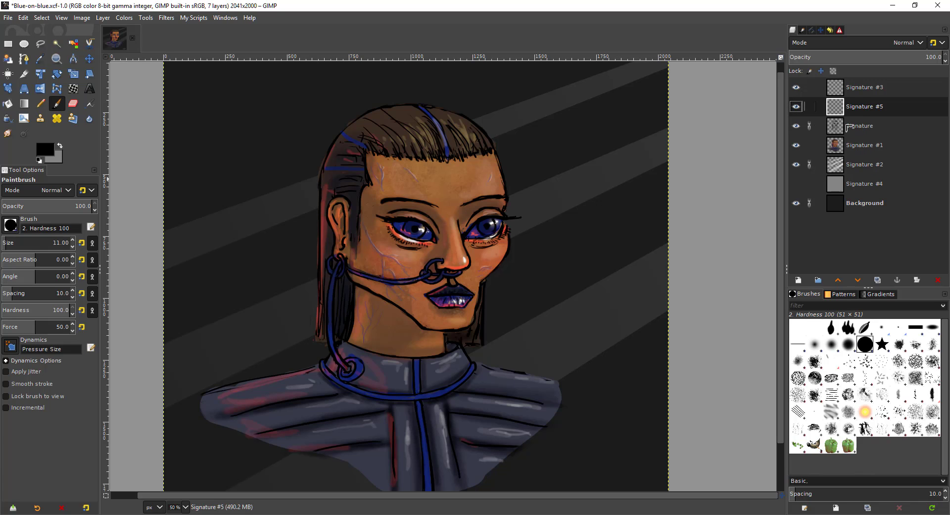
{"action": "left_click", "coordinate": [938, 280]}
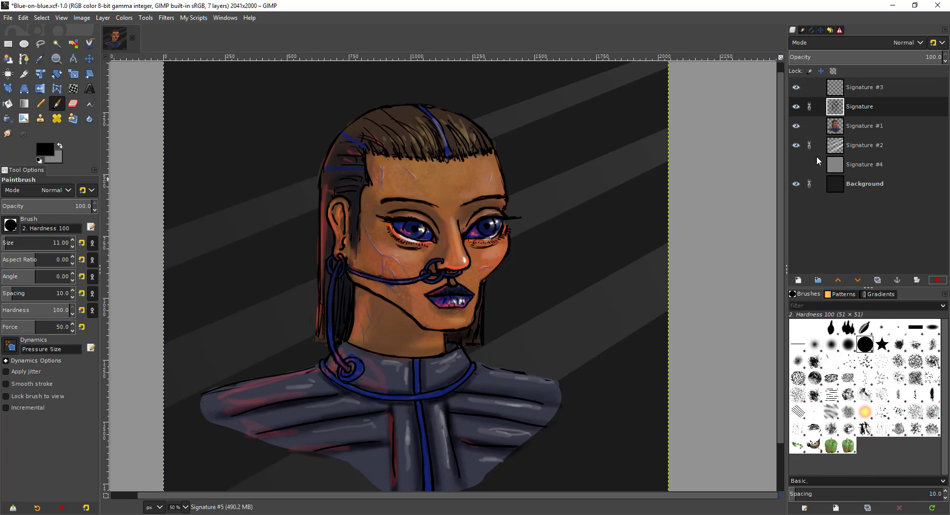
Add a new transparent layer directly above Signature #1, beneath the line art
{"action": "left_click", "coordinate": [847, 127]}
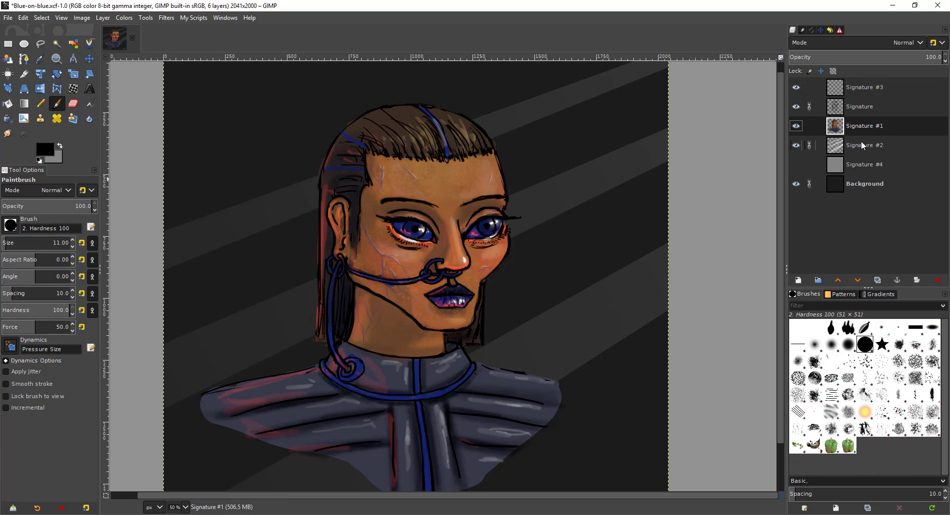
{"action": "left_click", "coordinate": [798, 280]}
{"action": "left_click", "coordinate": [862, 411]}
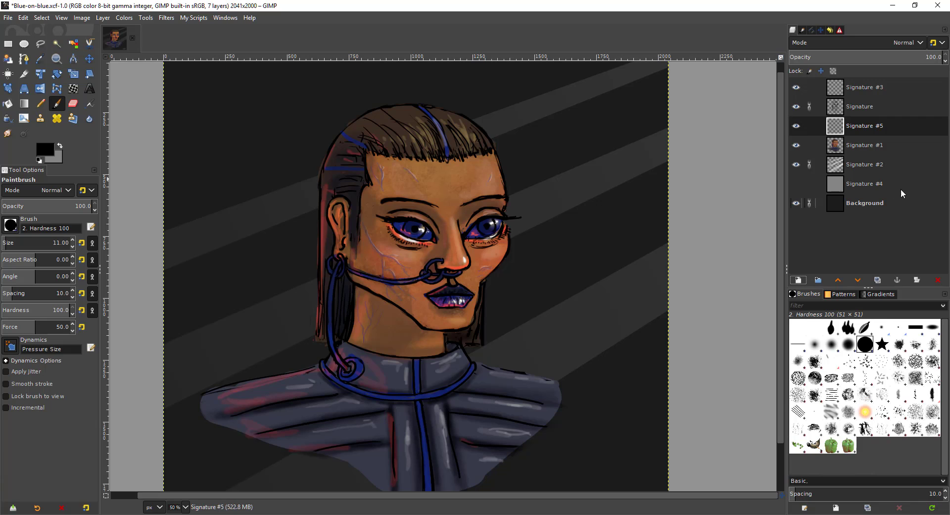
{"action": "left_click_drag", "start_coordinate": [398, 305], "coordinate": [392, 296]}
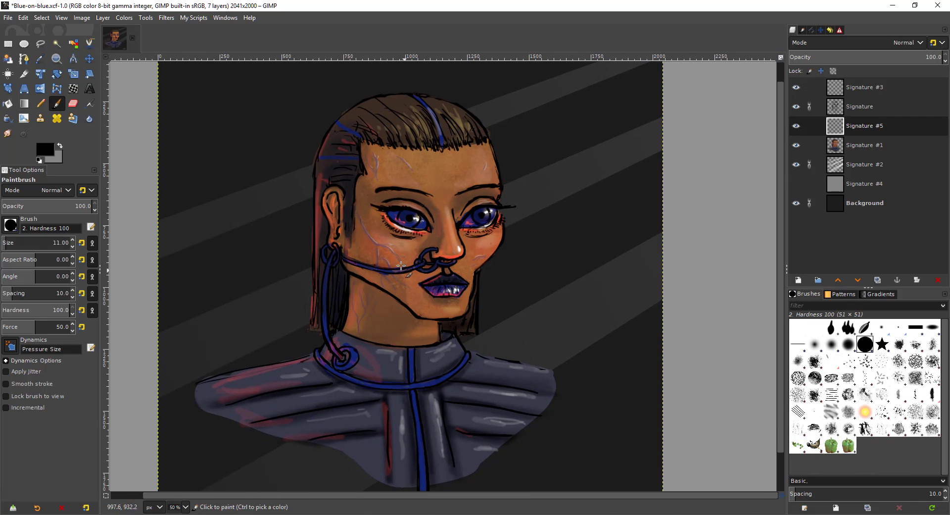
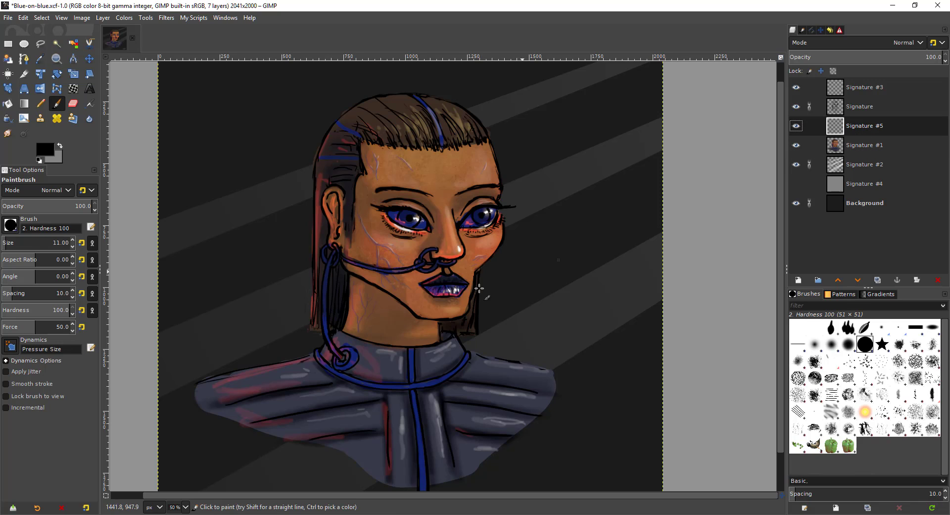
{"action": "left_click_drag", "start_coordinate": [460, 305], "coordinate": [472, 298]}
{"action": "left_click_drag", "start_coordinate": [379, 257], "coordinate": [394, 257]}
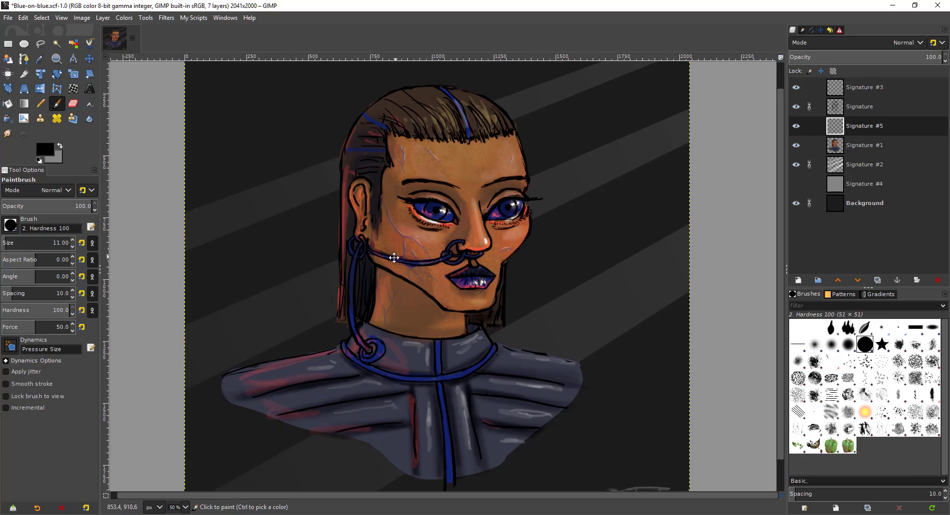
Set the Paintbrush size to 51 and the new shading layer's opacity to 27.7
{"action": "key", "text": "shift+bracketright"}
{"action": "left_click_drag", "start_coordinate": [835, 56], "coordinate": [811, 56]}
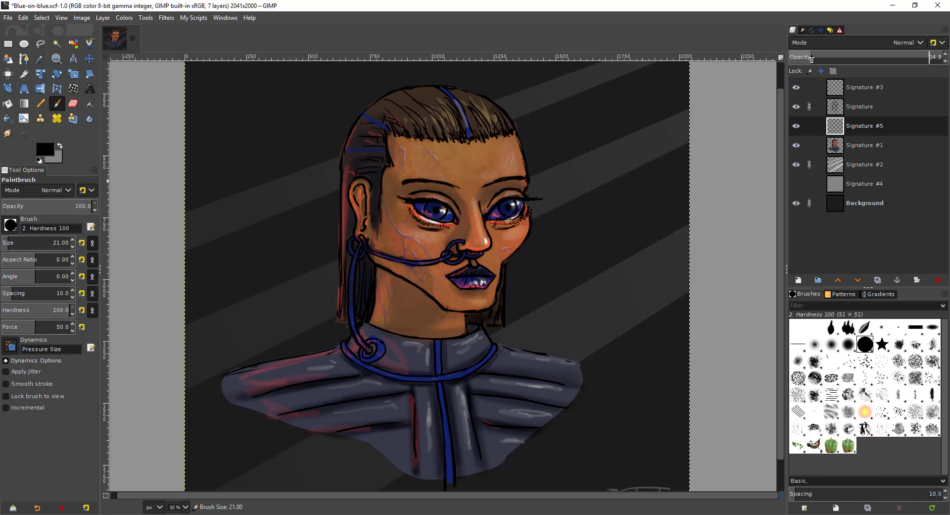
{"action": "left_click_drag", "start_coordinate": [471, 314], "coordinate": [480, 305]}
{"action": "key", "text": "shift+bracketright"}
{"action": "key", "text": "shift+bracketright"}
{"action": "key", "text": "shift+bracketright"}
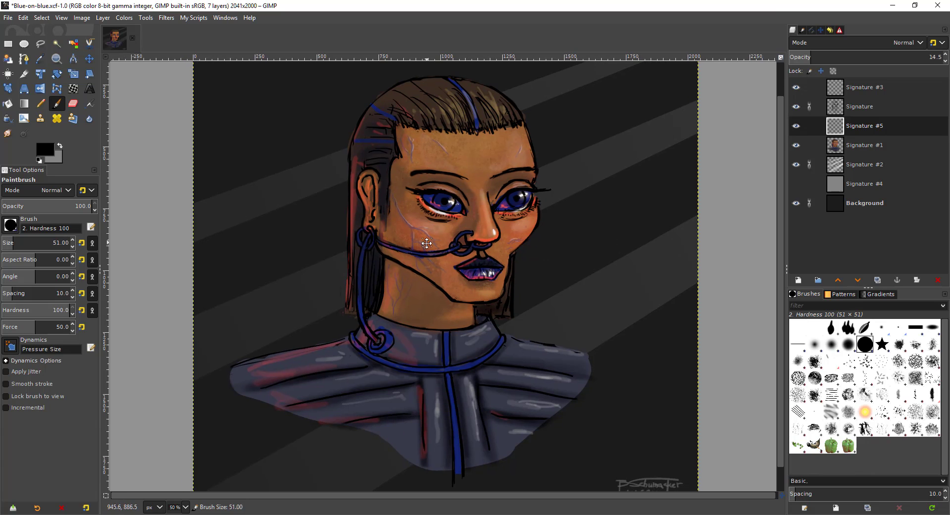
{"action": "scroll", "coordinate": [418, 232], "scroll_direction": "left", "scroll_amount": 1}
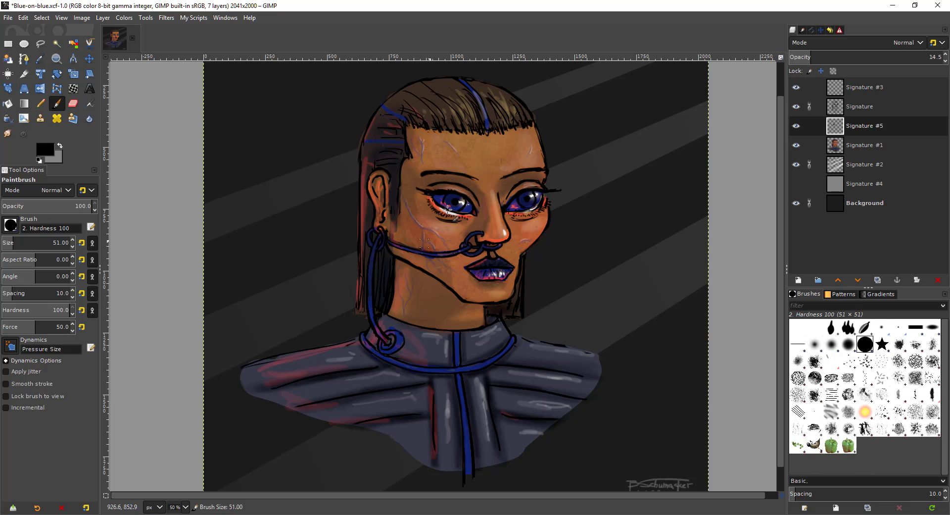
{"action": "left_click_drag", "start_coordinate": [816, 63], "coordinate": [832, 62]}
{"action": "scroll", "coordinate": [414, 164], "scroll_direction": "up", "scroll_amount": 1, "text": "ctrl"}
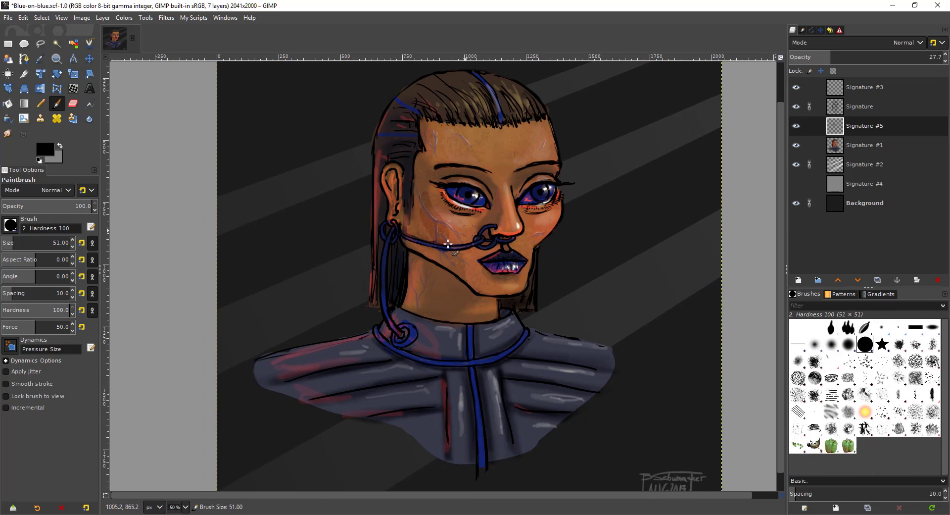
Paint a translucent black shadow on the cheek beside the ear and soften its edges with the size 41 eraser
{"action": "key", "text": "shift+e"}
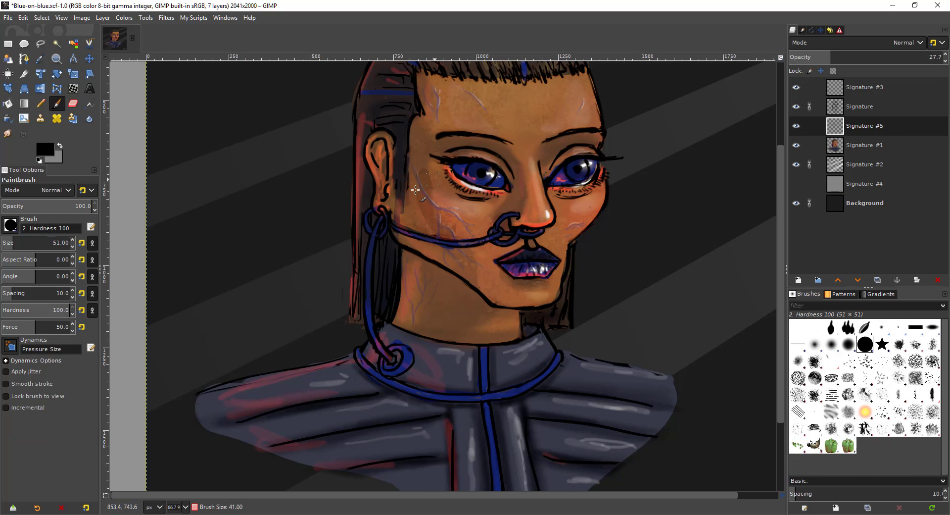
{"action": "key", "text": "p"}
{"action": "mouse_move", "coordinate": [416, 178]}
{"action": "left_mouse_down"}
{"action": "mouse_move", "coordinate": [439, 224]}
{"action": "mouse_move", "coordinate": [422, 196]}
{"action": "mouse_move", "coordinate": [439, 223]}
{"action": "left_mouse_up"}
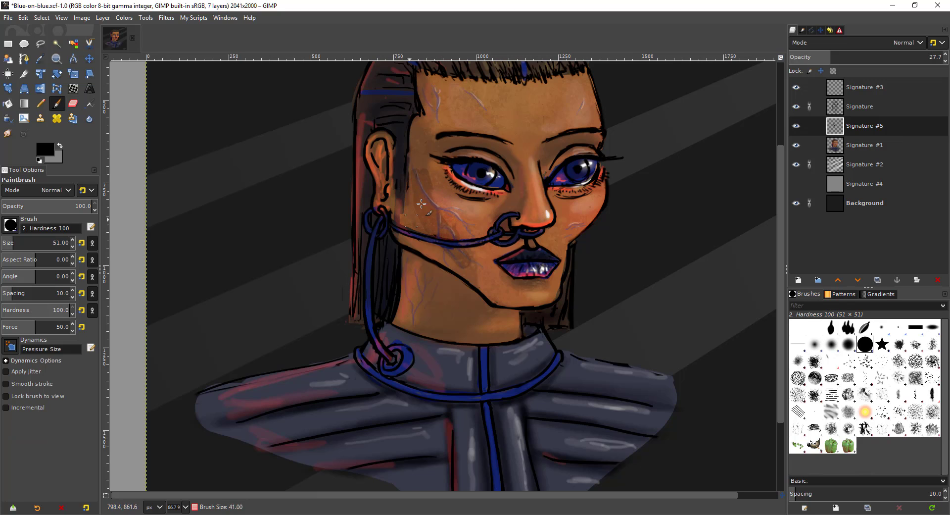
{"action": "key", "text": "shift+e"}
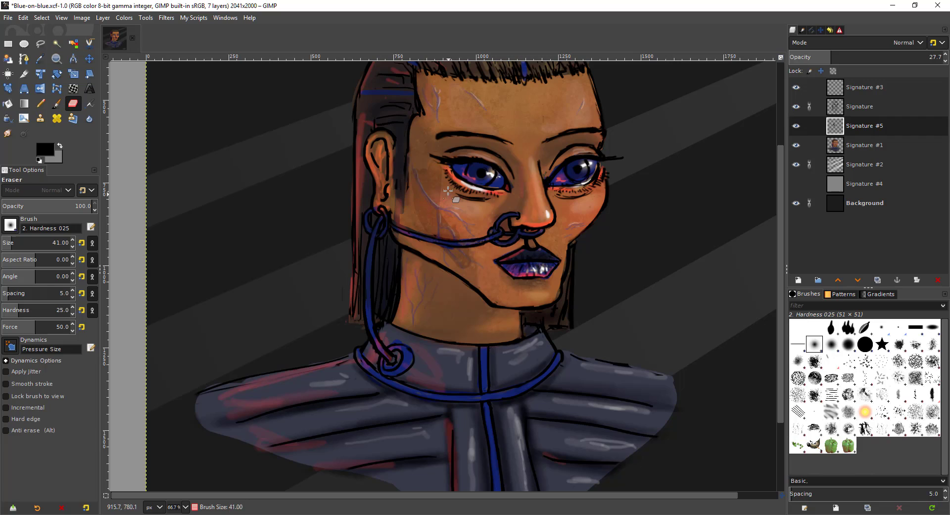
{"action": "key", "text": "p"}
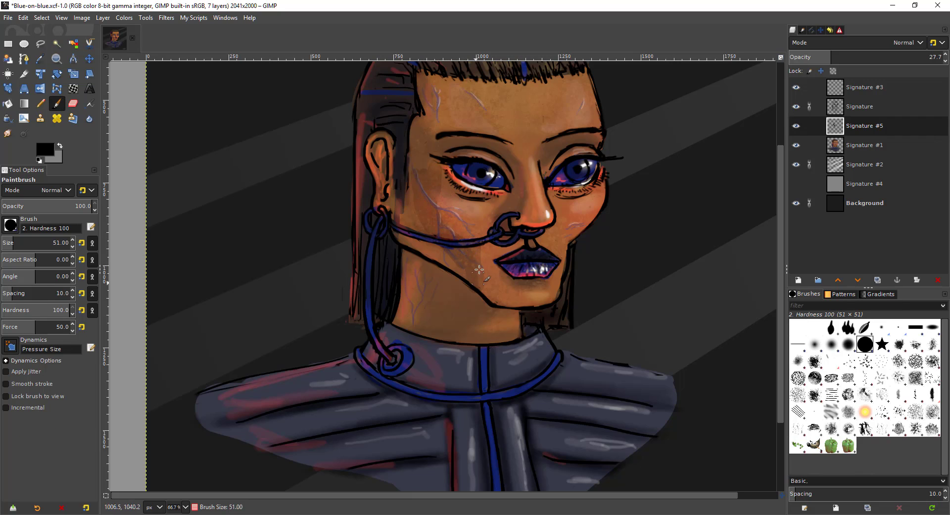
Switch the Paintbrush to the 2. Hardness 025 brush for softer shading around the mouth
{"action": "key", "text": "1"}
{"action": "left_click_drag", "start_coordinate": [553, 283], "coordinate": [538, 280]}
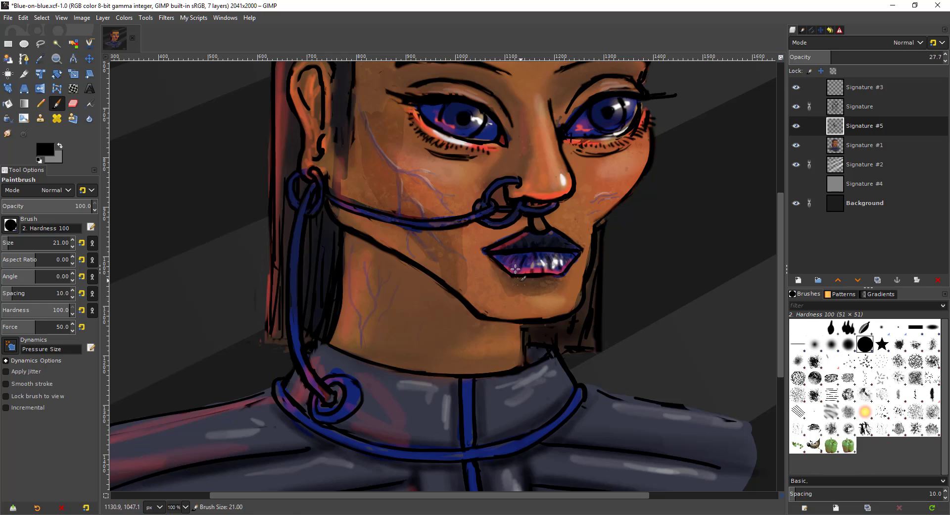
{"action": "left_click", "coordinate": [812, 345]}
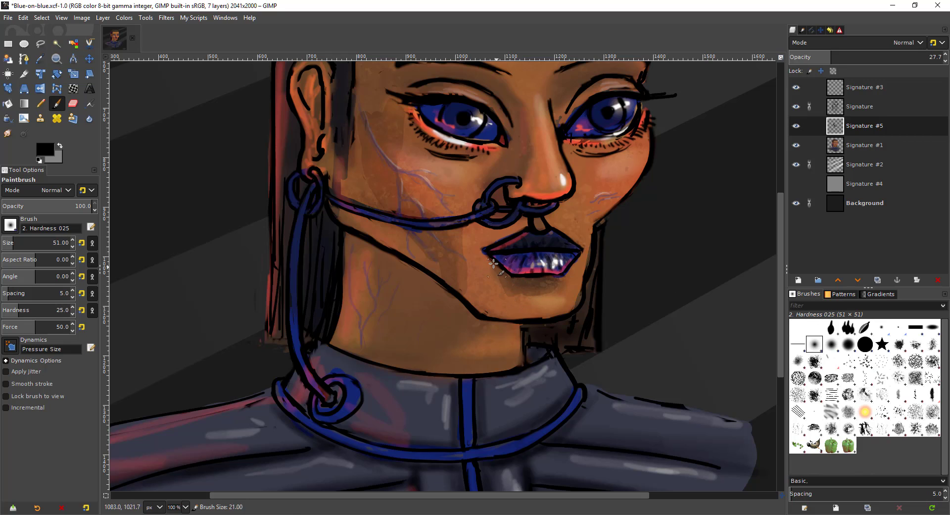
Set the Signature #5 layer's opacity to 43.4 and paint black shading across the cheek and along the jaw
{"action": "key", "text": "shift+e"}
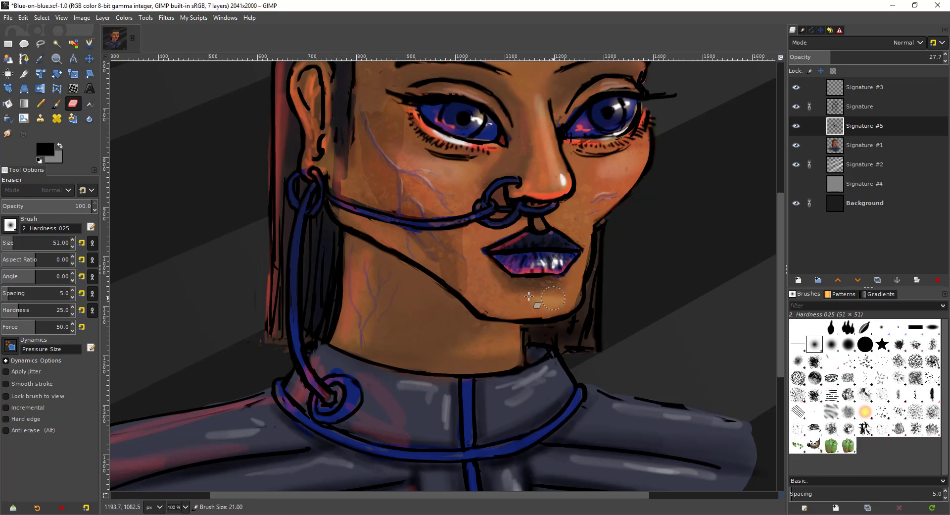
{"action": "key", "text": "p"}
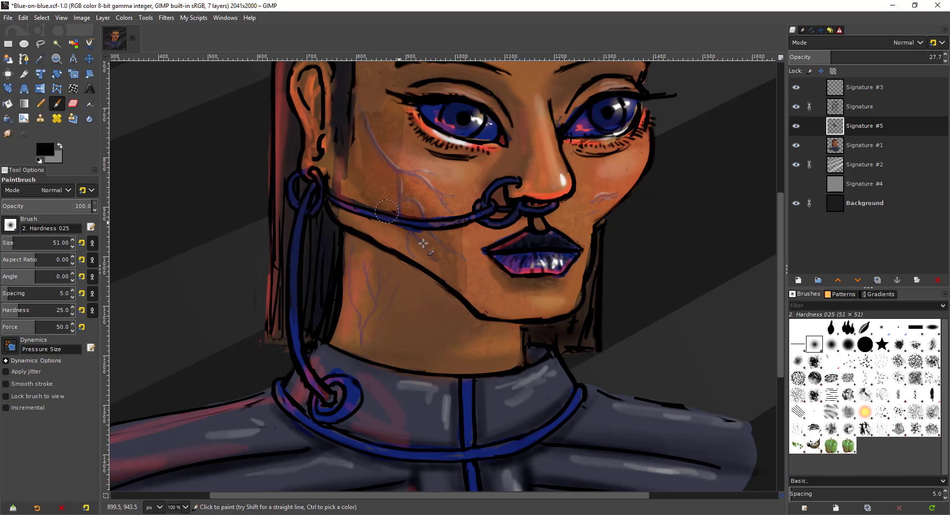
{"action": "left_click_drag", "start_coordinate": [854, 58], "coordinate": [860, 58]}
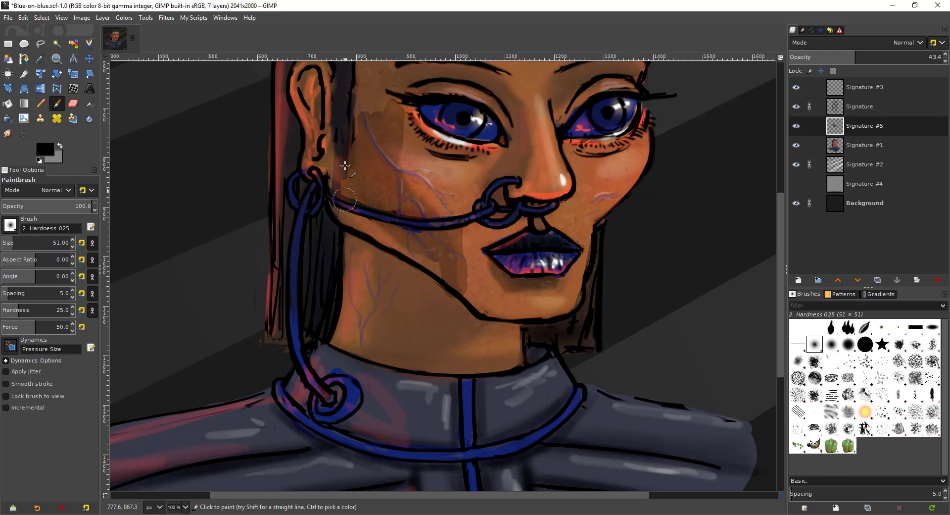
{"action": "left_click_drag", "start_coordinate": [366, 226], "coordinate": [448, 283]}
{"action": "left_click_drag", "start_coordinate": [383, 193], "coordinate": [452, 304]}
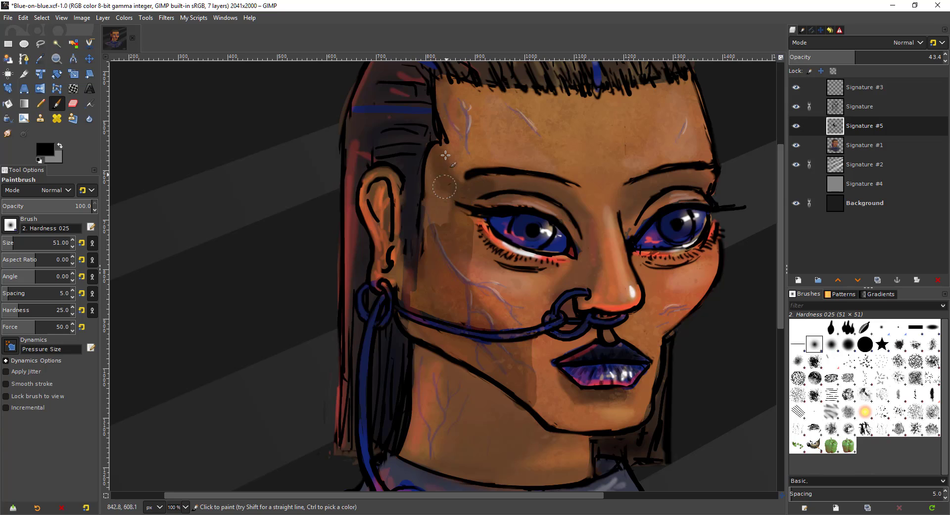
Paint dark shading down the temple and the side of the forehead along the hairline by the visible ear
{"action": "mouse_move", "coordinate": [460, 95]}
{"action": "left_mouse_down"}
{"action": "mouse_move", "coordinate": [454, 168]}
{"action": "mouse_move", "coordinate": [463, 168]}
{"action": "mouse_move", "coordinate": [440, 141]}
{"action": "left_mouse_up"}
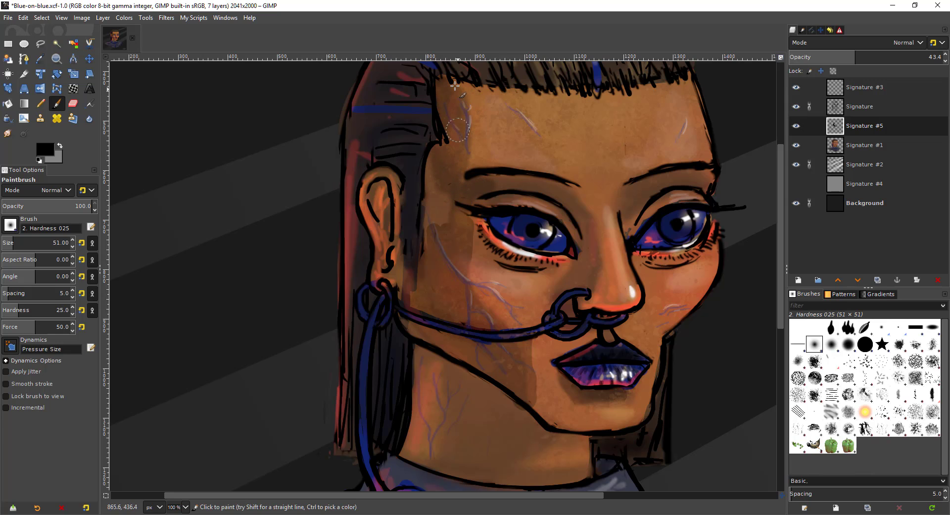
{"action": "left_click_drag", "start_coordinate": [470, 110], "coordinate": [468, 146]}
{"action": "key", "text": "minus"}
{"action": "key", "text": "minus"}
{"action": "key", "text": "minus"}
{"action": "left_click_drag", "start_coordinate": [449, 207], "coordinate": [491, 194]}
{"action": "key", "text": "plus"}
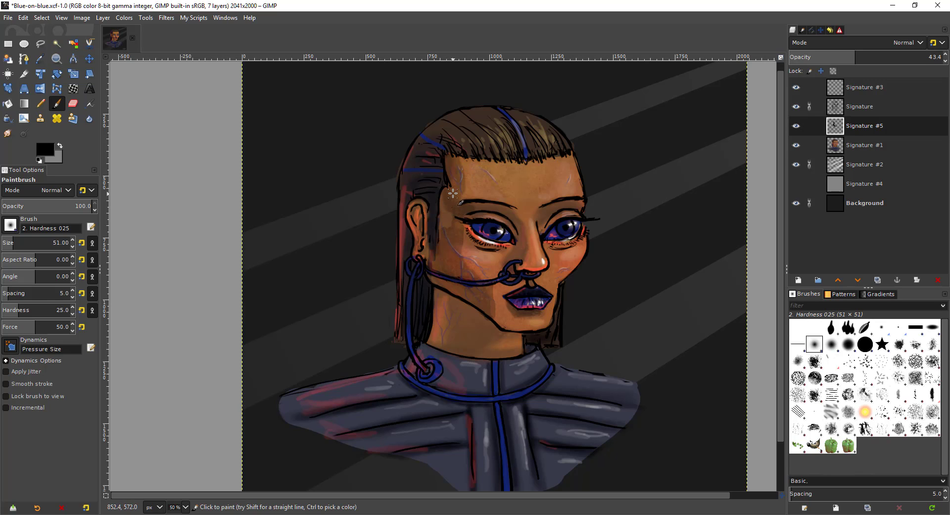
{"action": "scroll", "coordinate": [453, 193], "scroll_direction": "up", "scroll_amount": 1}
{"action": "mouse_move", "coordinate": [445, 231]}
{"action": "left_mouse_down"}
{"action": "mouse_move", "coordinate": [428, 171]}
{"action": "mouse_move", "coordinate": [434, 235]}
{"action": "mouse_move", "coordinate": [425, 165]}
{"action": "left_mouse_up"}
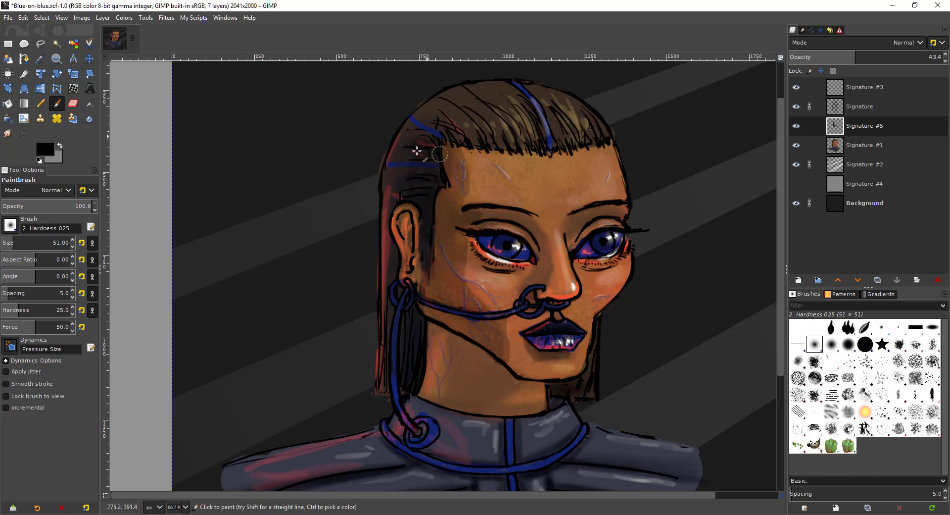
{"action": "scroll", "coordinate": [466, 168], "scroll_direction": "up", "scroll_amount": 1}
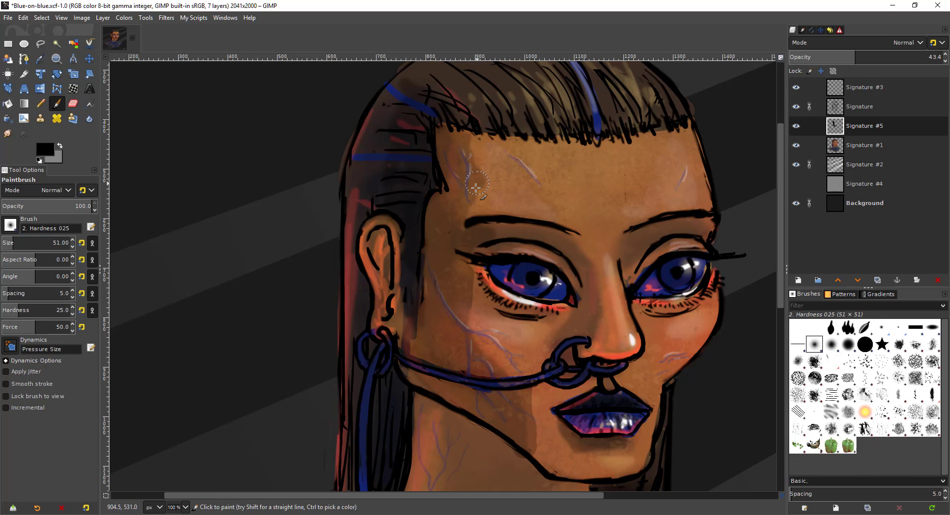
Erase the inner edge of the forehead shadow beside the hairline to soften its shape
{"action": "key", "text": "shift+e"}
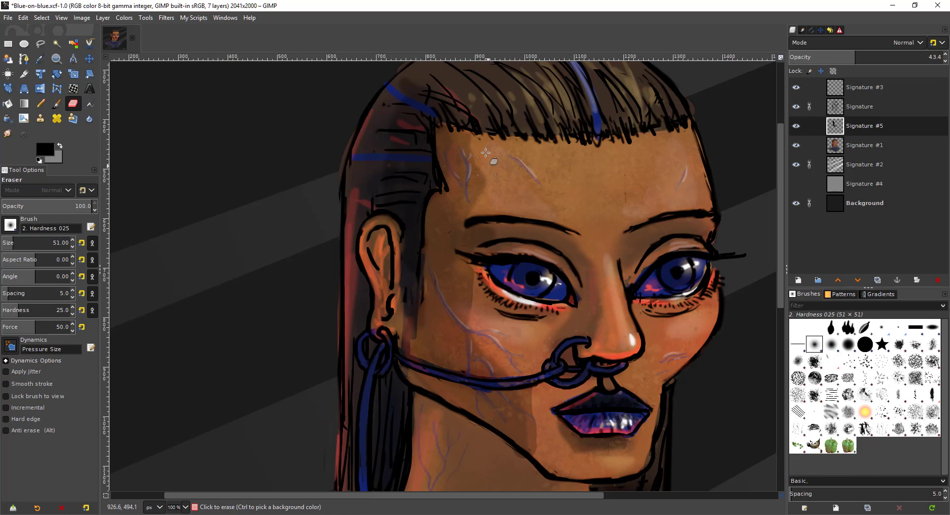
{"action": "left_click_drag", "start_coordinate": [486, 155], "coordinate": [498, 200]}
{"action": "key", "text": "p"}
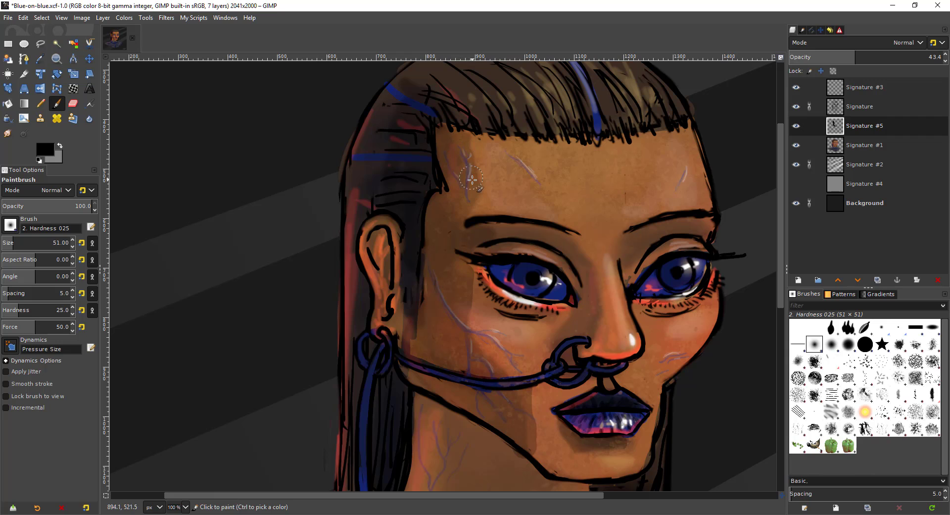
{"action": "scroll", "coordinate": [473, 180], "scroll_direction": "down", "scroll_amount": 2, "text": "ctrl"}
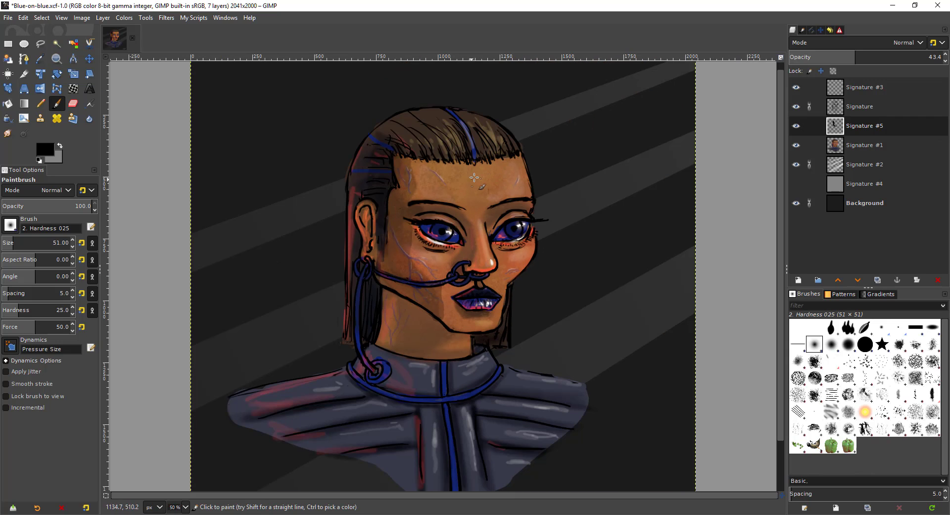
{"action": "mouse_move", "coordinate": [438, 179]}
{"action": "left_mouse_down"}
{"action": "mouse_move", "coordinate": [514, 178]}
{"action": "mouse_move", "coordinate": [438, 183]}
{"action": "left_mouse_up"}
{"action": "key", "text": "ctrl+z"}
{"action": "key", "text": "ctrl+z"}
{"action": "scroll", "coordinate": [518, 182], "scroll_direction": "up", "scroll_amount": 1}
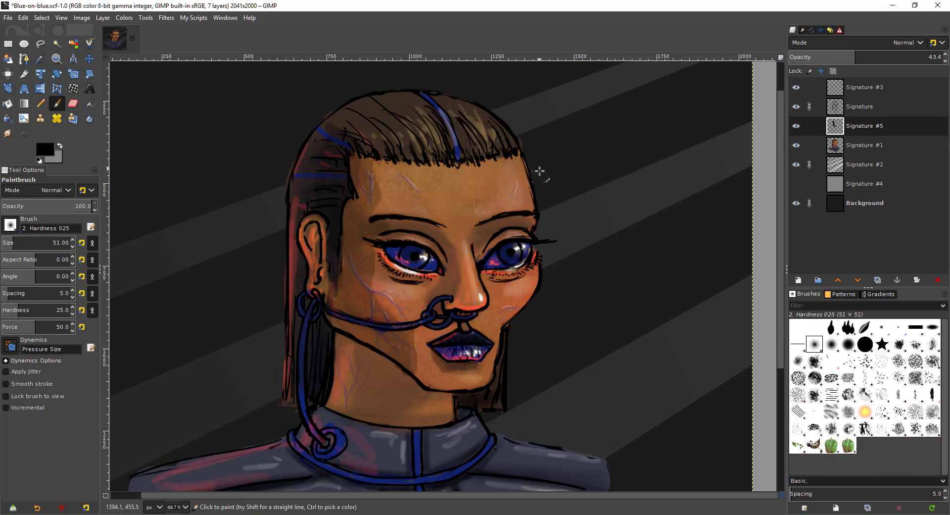
Refine the shadow from the temple past the outer eye to the upper cheek by alternating black strokes and erasing
{"action": "key", "text": "shift+e"}
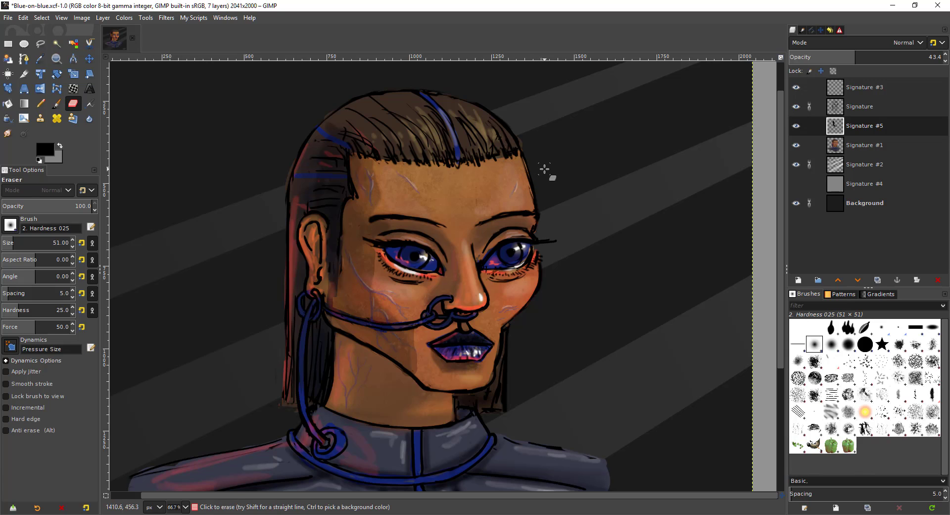
{"action": "key", "text": "p"}
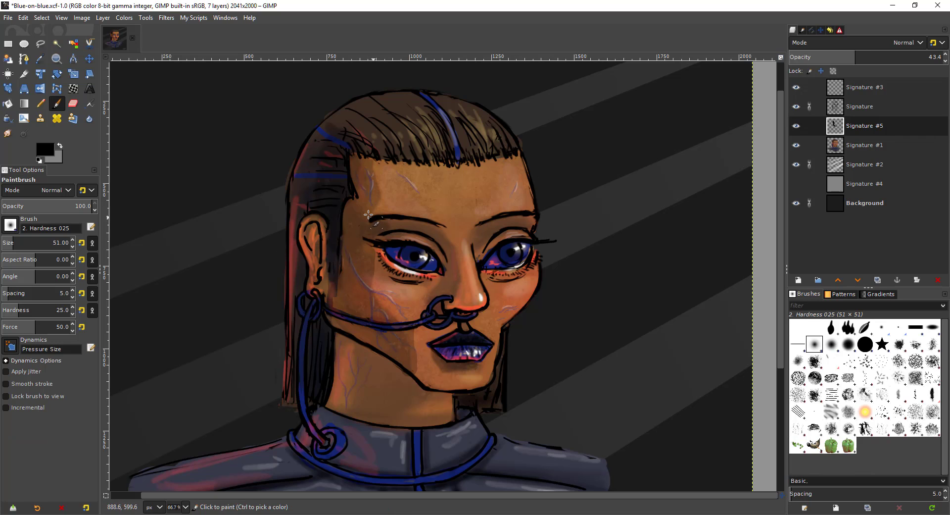
{"action": "key", "text": "shift+e"}
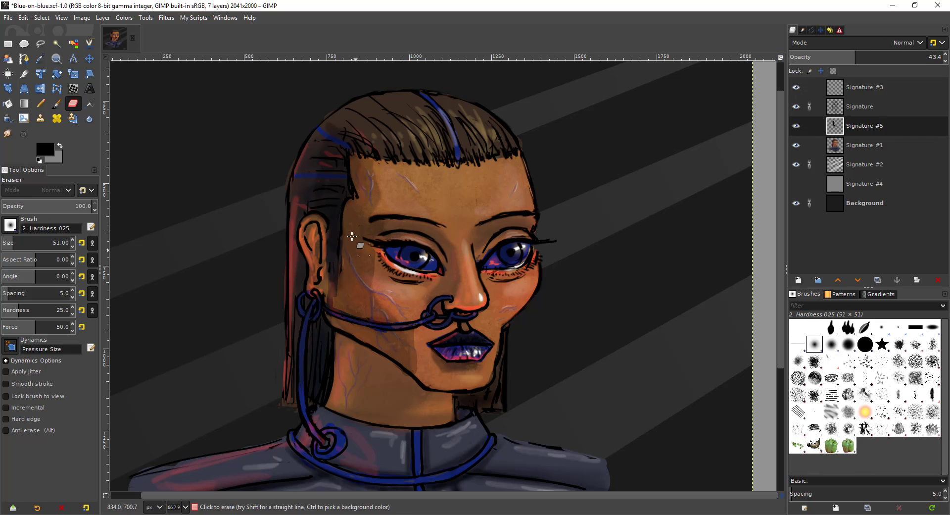
{"action": "key", "text": "p"}
{"action": "key", "text": "shift+e"}
{"action": "key", "text": "p"}
{"action": "key", "text": "shift+e"}
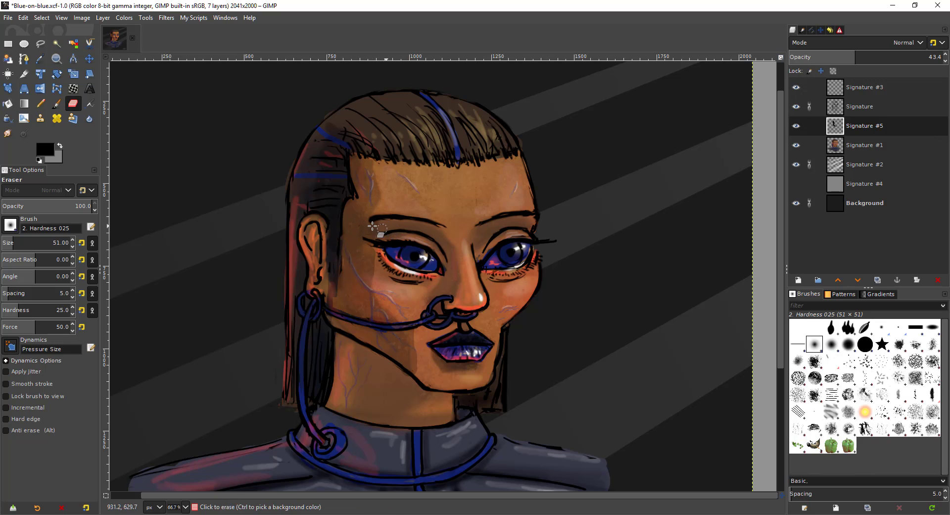
{"action": "key", "text": "p"}
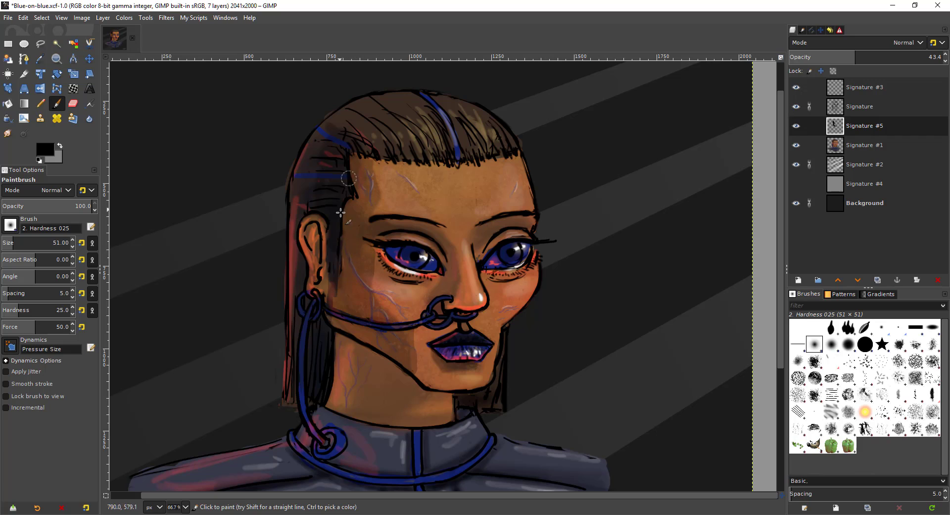
{"action": "key", "text": "shift+e"}
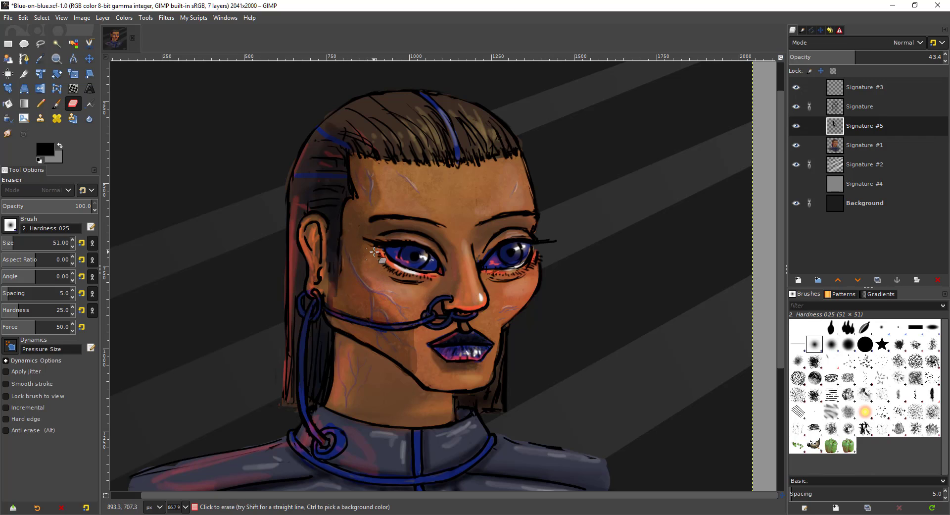
{"action": "key", "text": "p"}
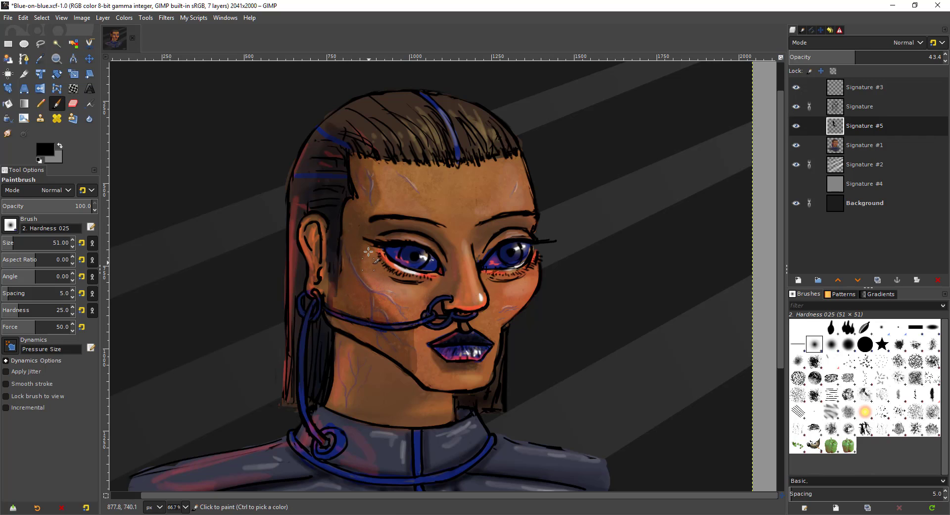
{"action": "left_click_drag", "start_coordinate": [365, 246], "coordinate": [357, 294]}
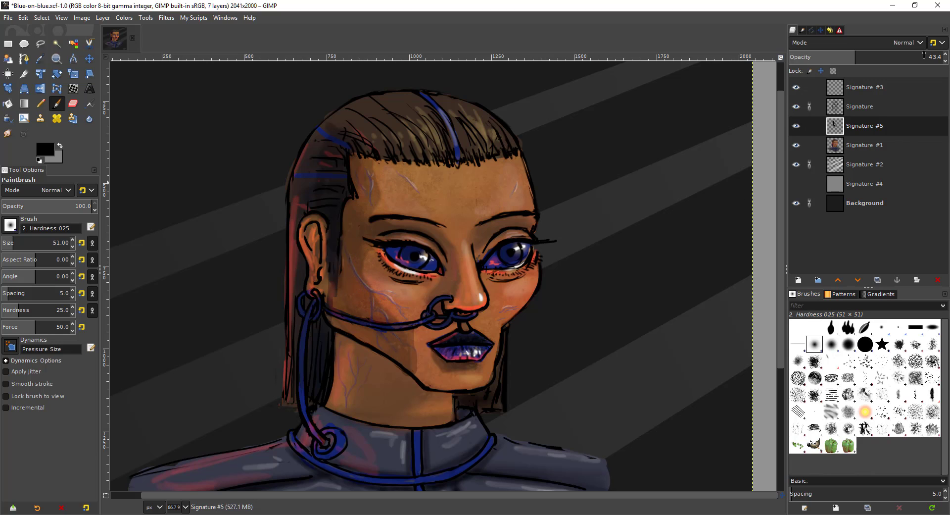
Set the Signature #5 layer's opacity to 66.6 and paint more shadow between the ear and the cheek
{"action": "left_click", "coordinate": [889, 58]}
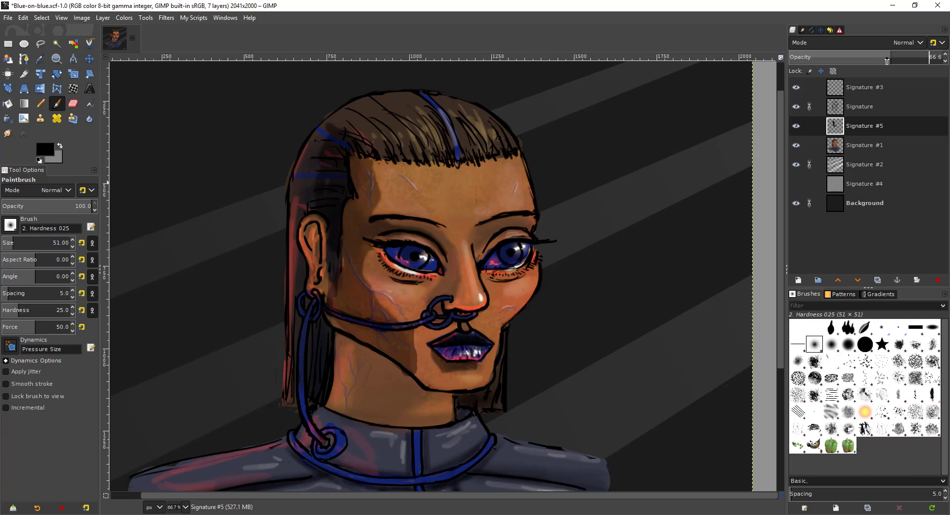
{"action": "left_click_drag", "start_coordinate": [441, 317], "coordinate": [446, 321]}
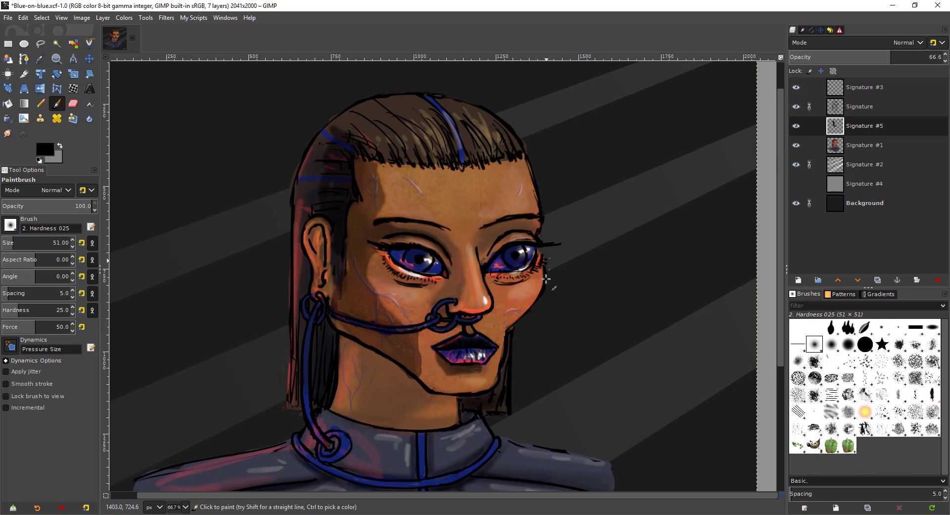
{"action": "left_click_drag", "start_coordinate": [390, 301], "coordinate": [390, 304]}
{"action": "mouse_move", "coordinate": [371, 253]}
{"action": "left_mouse_down"}
{"action": "mouse_move", "coordinate": [439, 304]}
{"action": "mouse_move", "coordinate": [446, 295]}
{"action": "mouse_move", "coordinate": [387, 271]}
{"action": "mouse_move", "coordinate": [425, 286]}
{"action": "mouse_move", "coordinate": [364, 275]}
{"action": "mouse_move", "coordinate": [379, 287]}
{"action": "mouse_move", "coordinate": [388, 277]}
{"action": "mouse_move", "coordinate": [384, 308]}
{"action": "mouse_move", "coordinate": [370, 293]}
{"action": "mouse_move", "coordinate": [370, 266]}
{"action": "mouse_move", "coordinate": [371, 297]}
{"action": "left_mouse_up"}
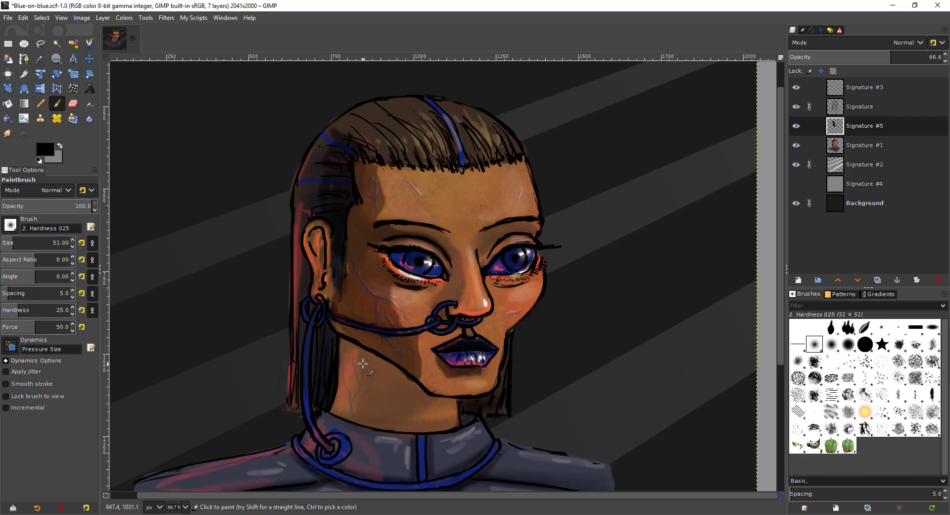
{"action": "key", "text": "shift+e"}
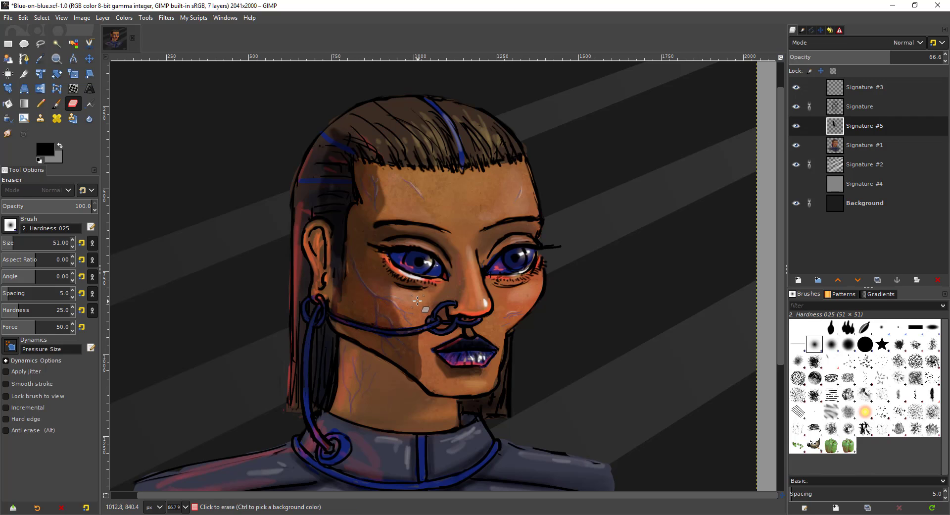
{"action": "key", "text": "p"}
{"action": "left_click_drag", "start_coordinate": [411, 296], "coordinate": [413, 317]}
{"action": "key", "text": "ctrl+z"}
{"action": "key", "text": "ctrl+z"}
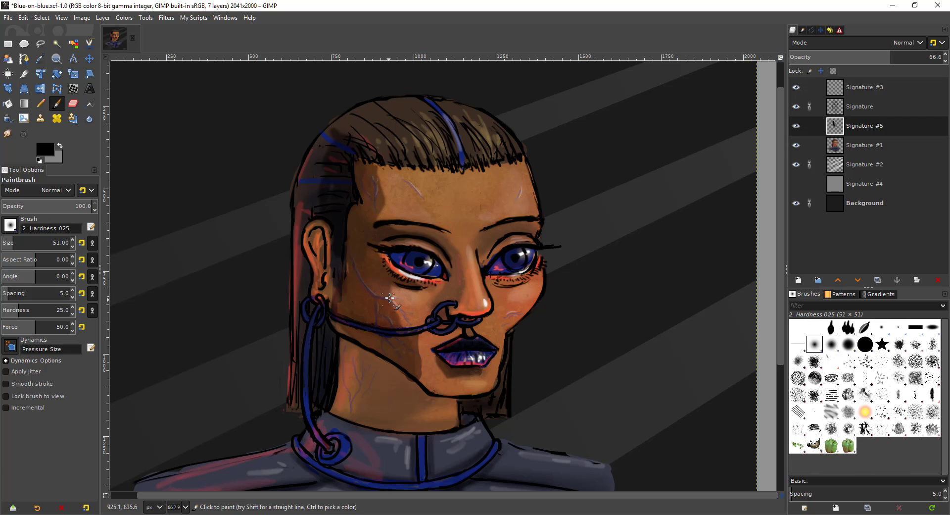
Erase the shading below the outer eye corner to shape a lit cheekbone edge down toward the nose chain
{"action": "key", "text": "shift+e"}
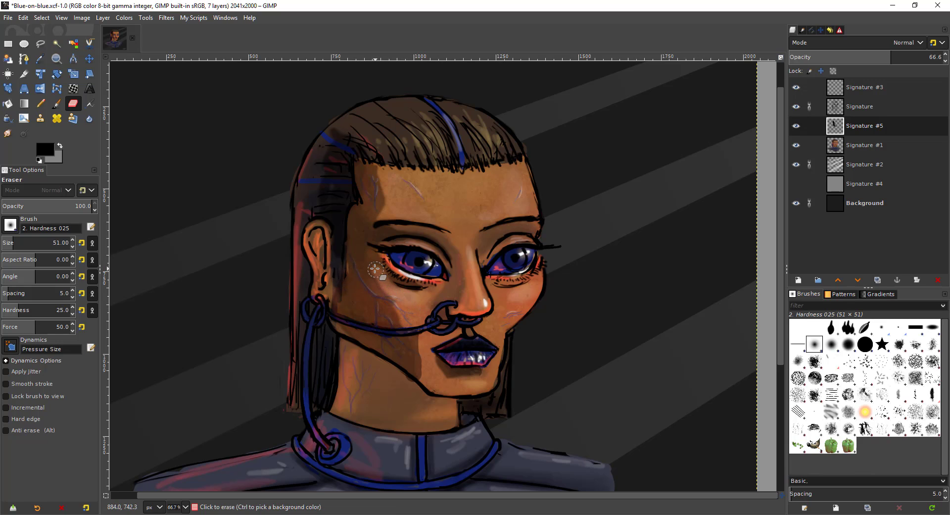
{"action": "left_click_drag", "start_coordinate": [379, 285], "coordinate": [411, 315]}
{"action": "left_click_drag", "start_coordinate": [373, 267], "coordinate": [399, 312]}
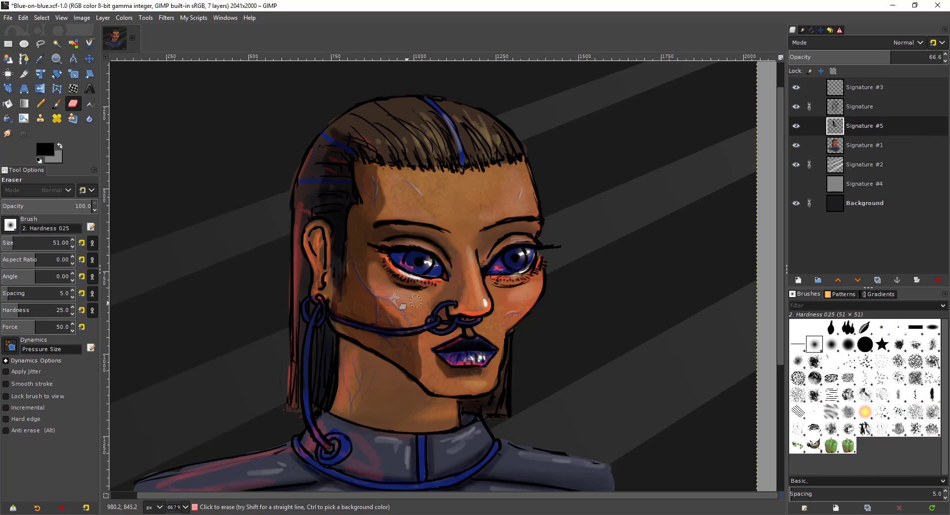
{"action": "key", "text": "p"}
{"action": "left_click_drag", "start_coordinate": [613, 141], "coordinate": [536, 179]}
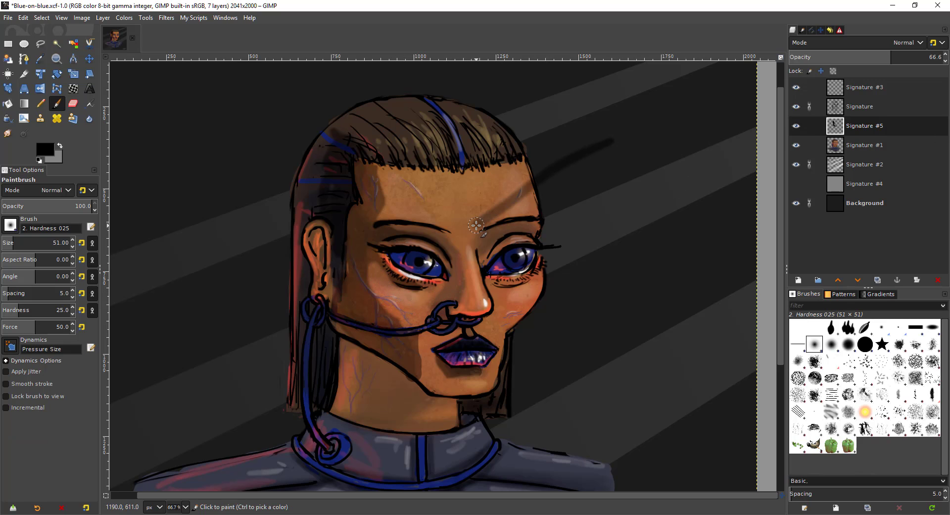
{"action": "key", "text": "ctrl+z"}
{"action": "mouse_move", "coordinate": [603, 141]}
{"action": "left_mouse_down"}
{"action": "mouse_move", "coordinate": [487, 196]}
{"action": "mouse_move", "coordinate": [480, 226]}
{"action": "left_mouse_up"}
{"action": "key", "text": "ctrl+z"}
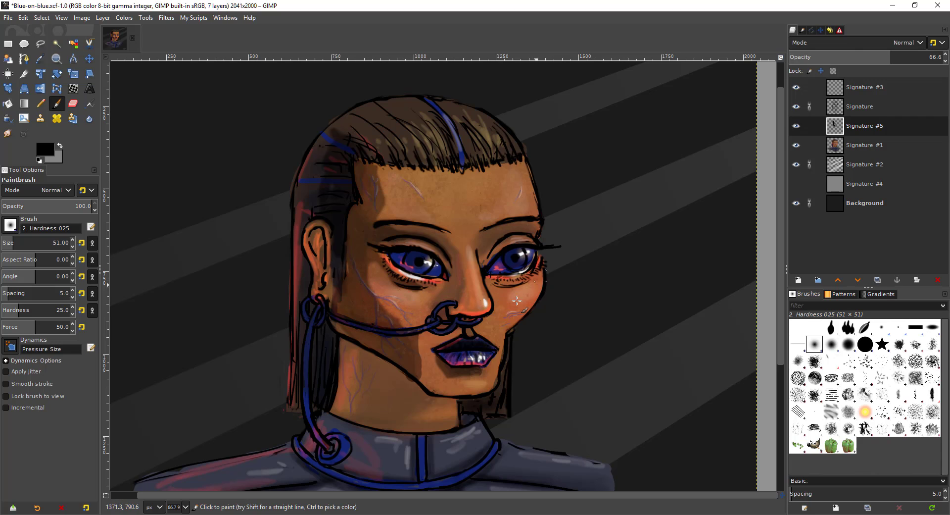
{"action": "mouse_move", "coordinate": [533, 289]}
{"action": "left_mouse_down"}
{"action": "mouse_move", "coordinate": [539, 278]}
{"action": "mouse_move", "coordinate": [509, 308]}
{"action": "mouse_move", "coordinate": [541, 278]}
{"action": "mouse_move", "coordinate": [532, 305]}
{"action": "mouse_move", "coordinate": [505, 325]}
{"action": "left_mouse_up"}
{"action": "key", "text": "ctrl+z"}
{"action": "key", "text": "ctrl+z"}
Clean up the cheek shadow around the nose chain with the eraser and paint it darker down toward the jaw
{"action": "key", "text": "shift+e"}
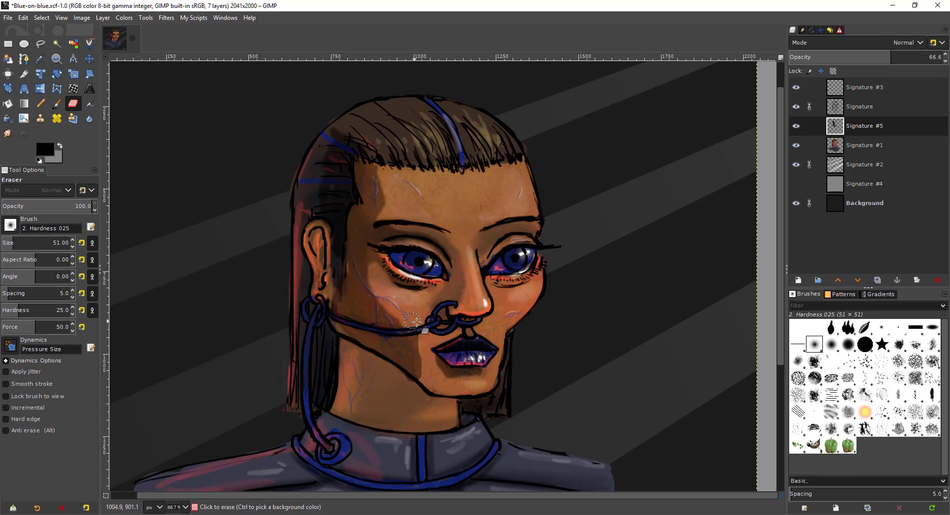
{"action": "key", "text": "p"}
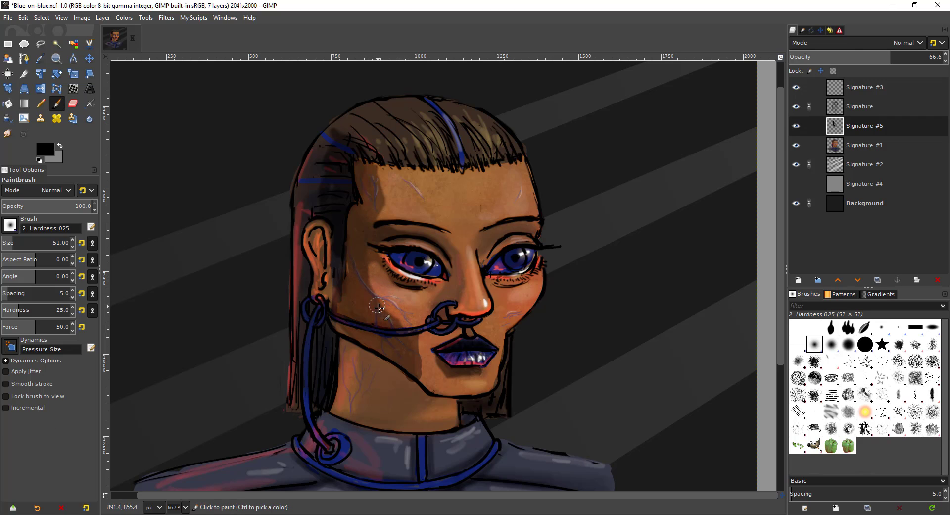
{"action": "left_click_drag", "start_coordinate": [408, 329], "coordinate": [422, 380]}
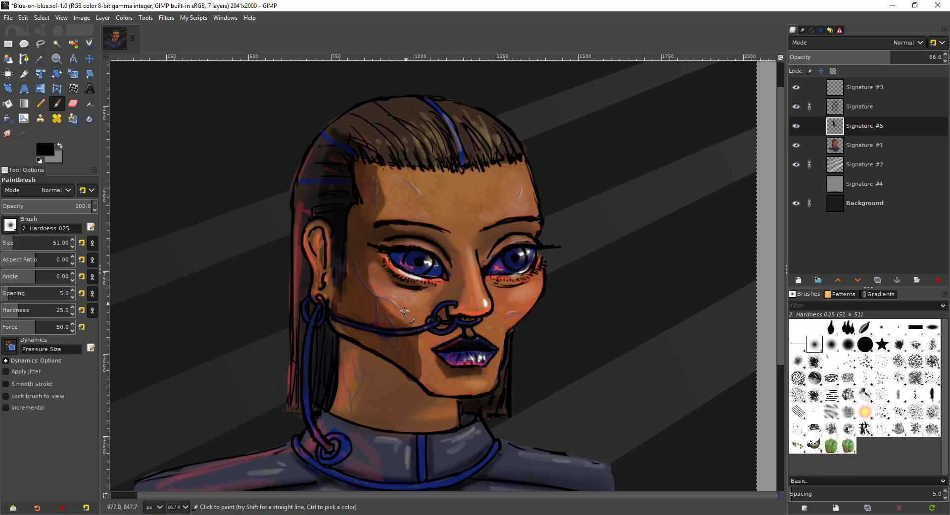
Paint dark shading around the nose ring and beside the nostril
{"action": "left_click_drag", "start_coordinate": [404, 311], "coordinate": [428, 263]}
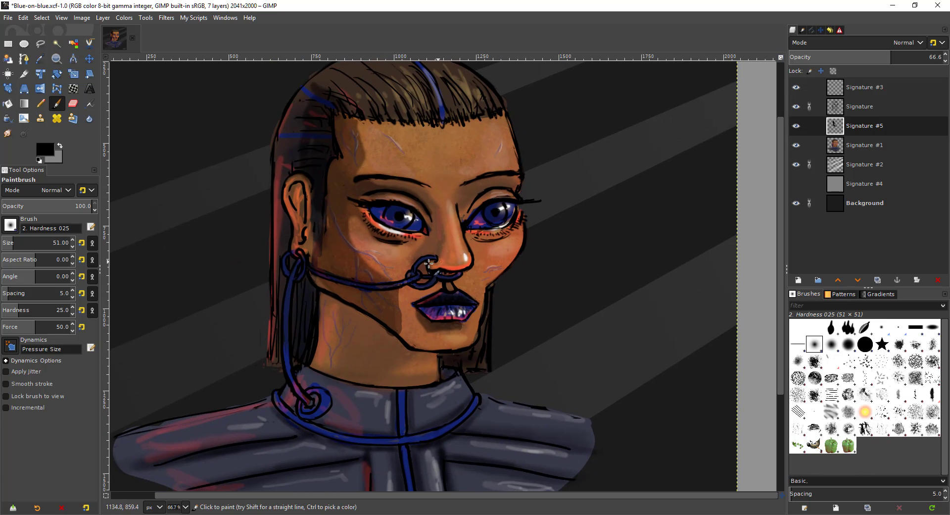
{"action": "key", "text": "1"}
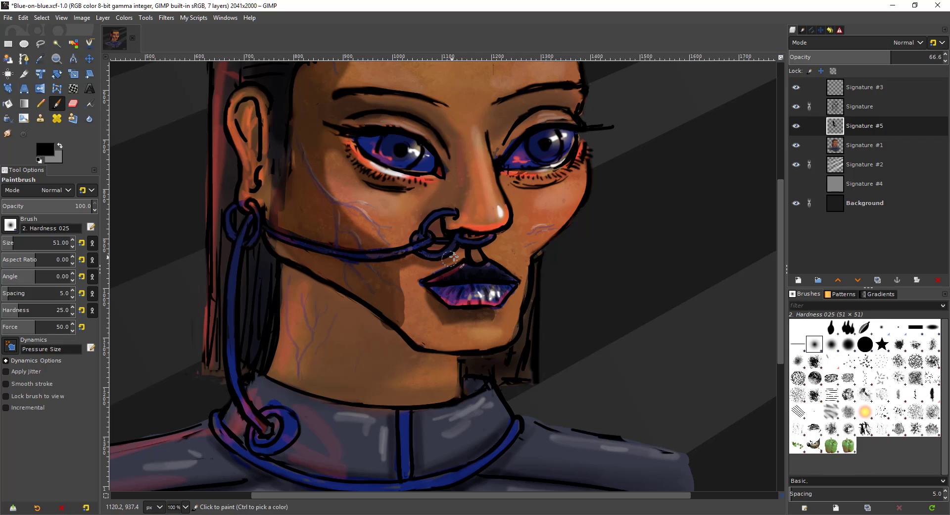
{"action": "left_click", "coordinate": [423, 246]}
{"action": "left_click_drag", "start_coordinate": [437, 229], "coordinate": [458, 222]}
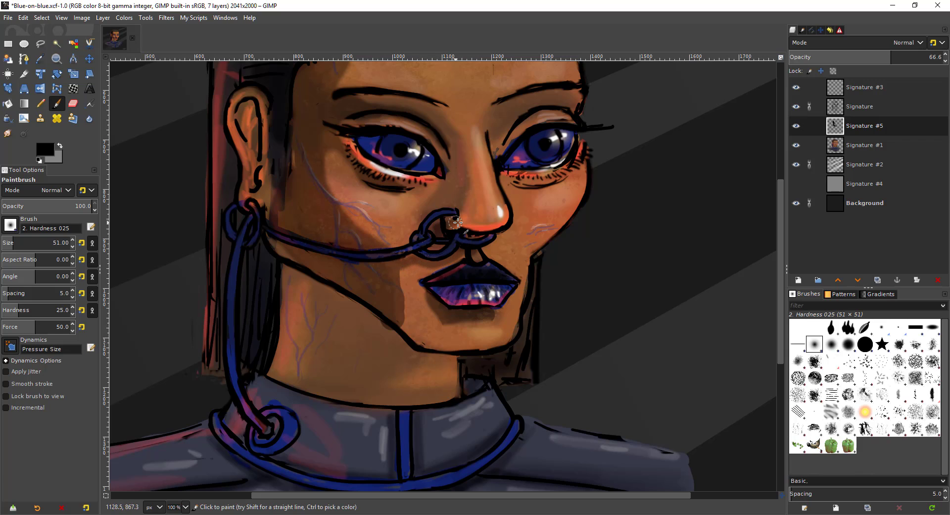
Undo the last shading stroke beside the nostril and add a small shadow below the nose
{"action": "key", "text": "ctrl+z"}
{"action": "left_click_drag", "start_coordinate": [475, 249], "coordinate": [478, 255]}
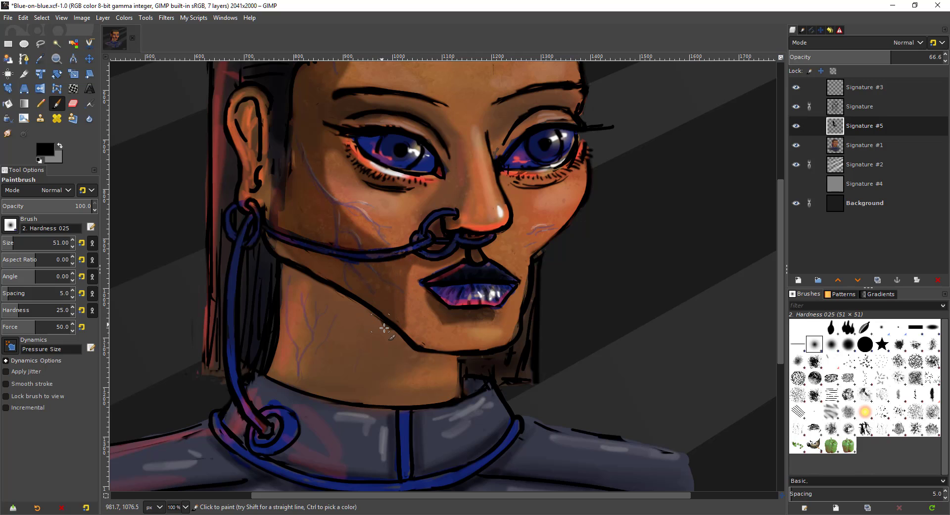
Paint a broad dark shadow across the neck below the jawline, down toward the collar
{"action": "mouse_move", "coordinate": [445, 356]}
{"action": "left_mouse_down"}
{"action": "mouse_move", "coordinate": [389, 358]}
{"action": "mouse_move", "coordinate": [407, 353]}
{"action": "mouse_move", "coordinate": [338, 304]}
{"action": "mouse_move", "coordinate": [334, 317]}
{"action": "mouse_move", "coordinate": [310, 274]}
{"action": "mouse_move", "coordinate": [306, 353]}
{"action": "mouse_move", "coordinate": [321, 363]}
{"action": "mouse_move", "coordinate": [366, 337]}
{"action": "mouse_move", "coordinate": [385, 354]}
{"action": "mouse_move", "coordinate": [313, 336]}
{"action": "mouse_move", "coordinate": [312, 348]}
{"action": "mouse_move", "coordinate": [327, 307]}
{"action": "mouse_move", "coordinate": [314, 308]}
{"action": "mouse_move", "coordinate": [310, 284]}
{"action": "left_mouse_up"}
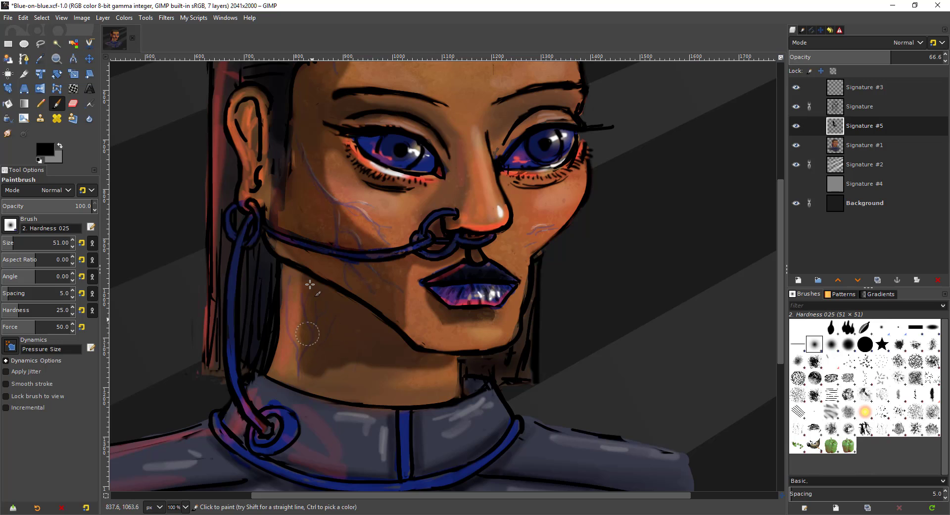
{"action": "left_click_drag", "start_coordinate": [297, 367], "coordinate": [326, 356]}
{"action": "key", "text": "minus"}
{"action": "key", "text": "minus"}
{"action": "key", "text": "plus"}
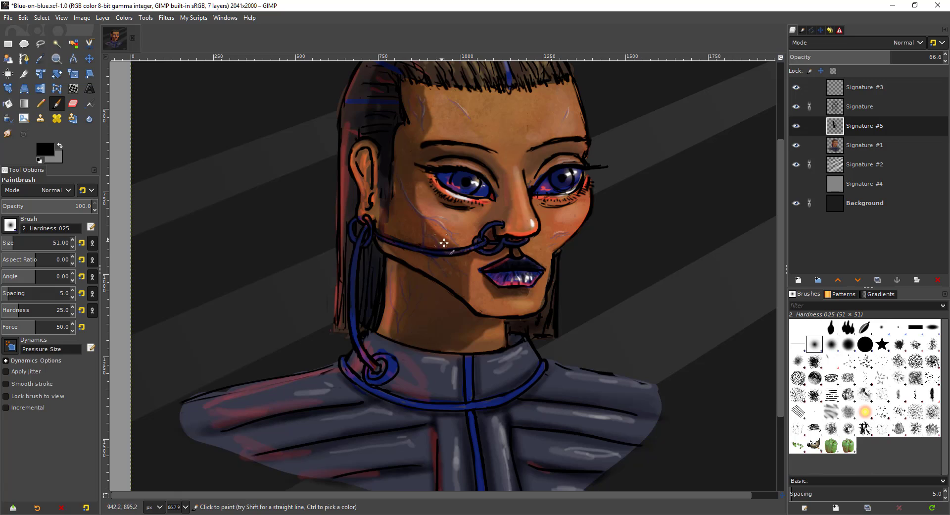
{"action": "mouse_move", "coordinate": [409, 274]}
{"action": "left_mouse_down"}
{"action": "mouse_move", "coordinate": [342, 309]}
{"action": "mouse_move", "coordinate": [376, 286]}
{"action": "left_mouse_up"}
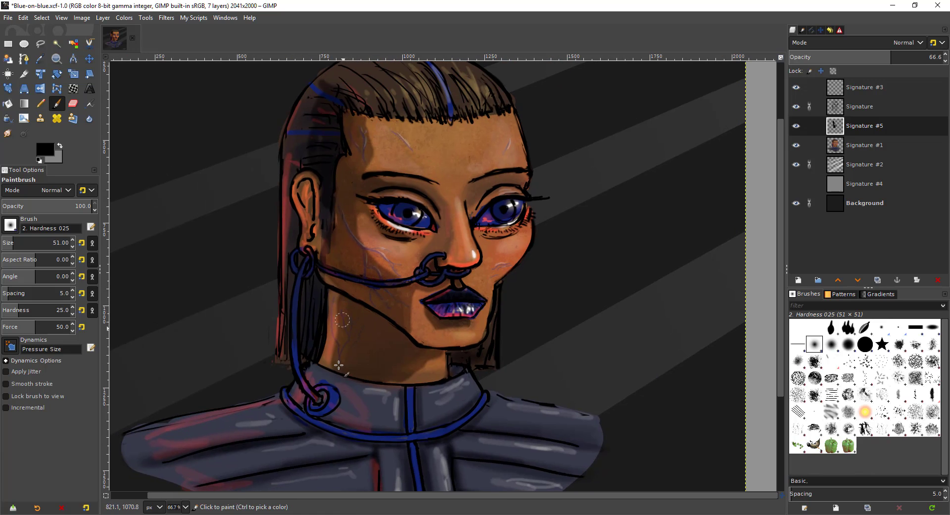
Refine the shadow edges along the neck, jaw and side of the cheek near the ear, alternating eraser and Paintbrush
{"action": "key", "text": "shift+e"}
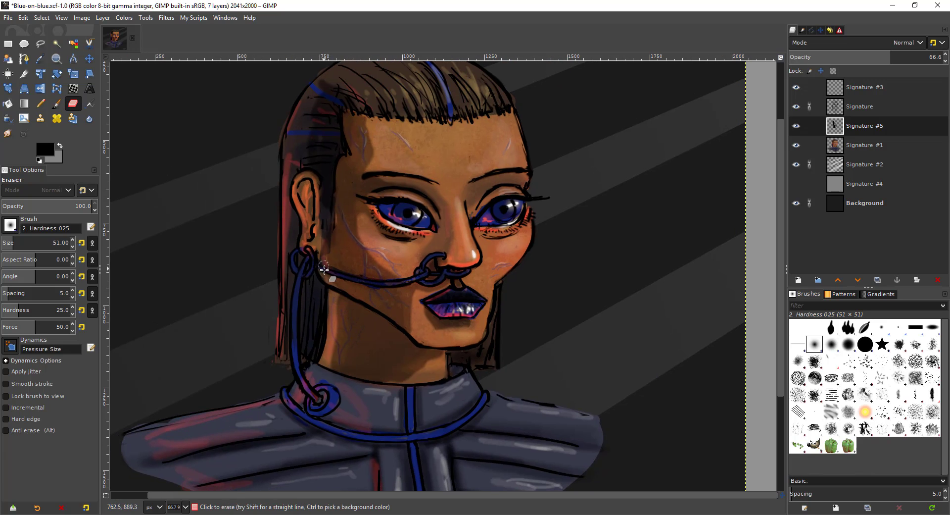
{"action": "key", "text": "p"}
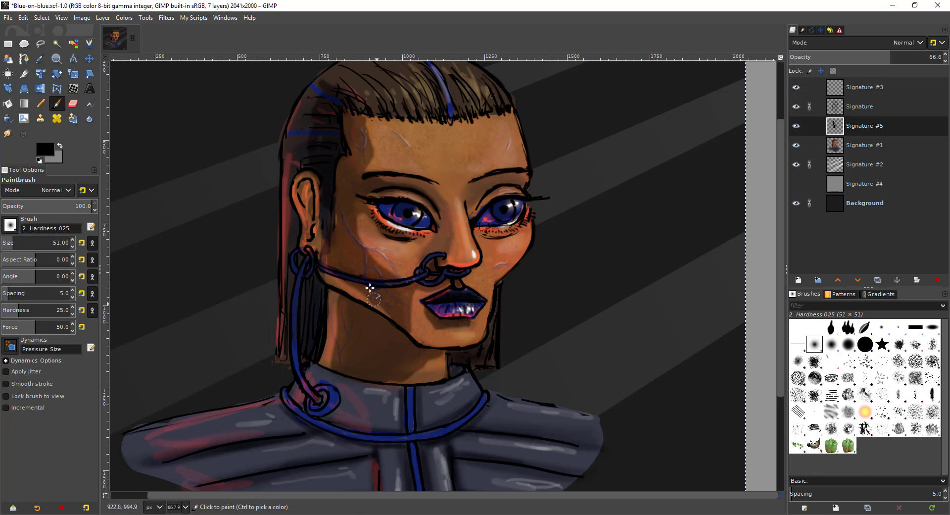
{"action": "key", "text": "shift+e"}
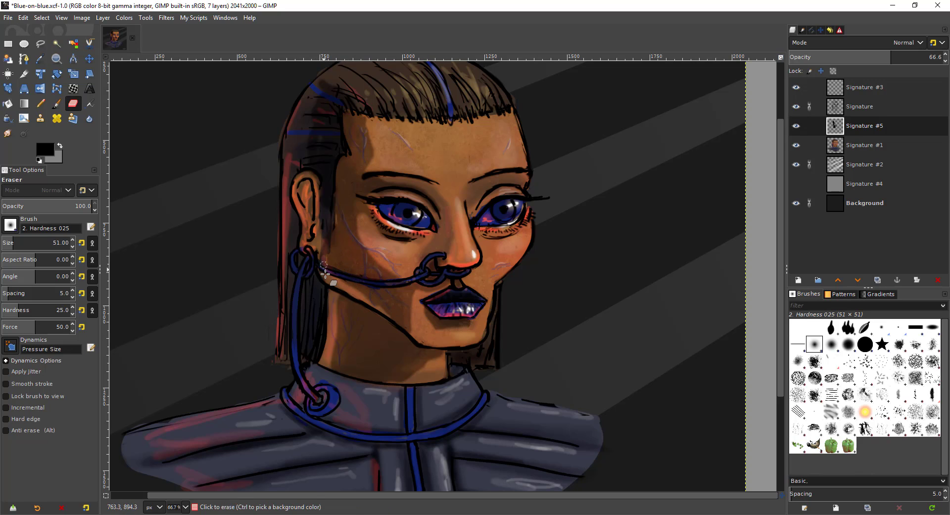
{"action": "key", "text": "p"}
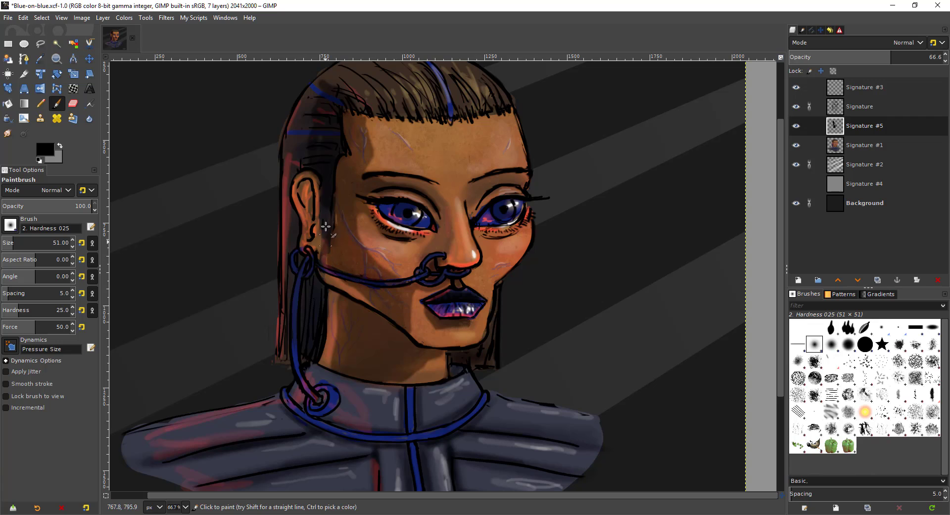
{"action": "key", "text": "minus"}
{"action": "key", "text": "minus"}
{"action": "mouse_move", "coordinate": [327, 257]}
{"action": "left_mouse_down"}
{"action": "mouse_move", "coordinate": [327, 279]}
{"action": "mouse_move", "coordinate": [324, 247]}
{"action": "left_mouse_up"}
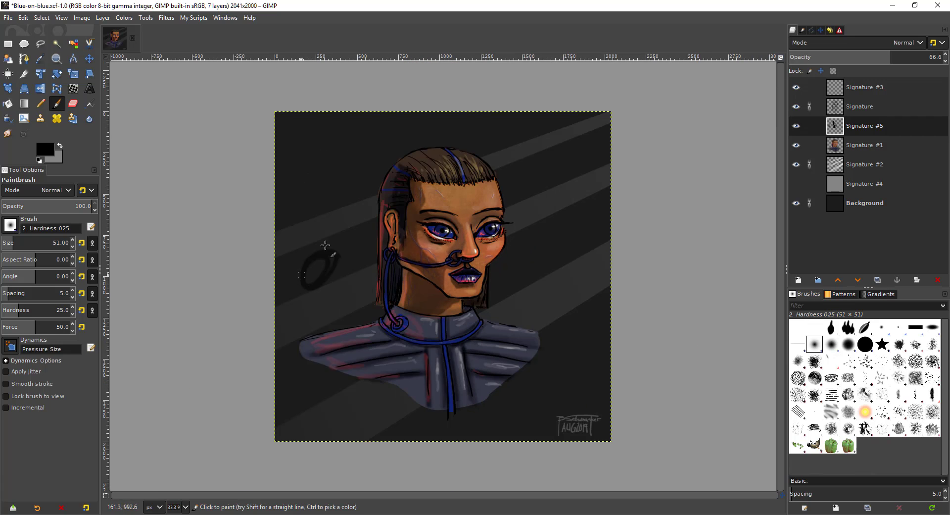
{"action": "key", "text": "plus"}
{"action": "key", "text": "plus"}
{"action": "left_click_drag", "start_coordinate": [362, 275], "coordinate": [314, 315]}
{"action": "key", "text": "ctrl+z"}
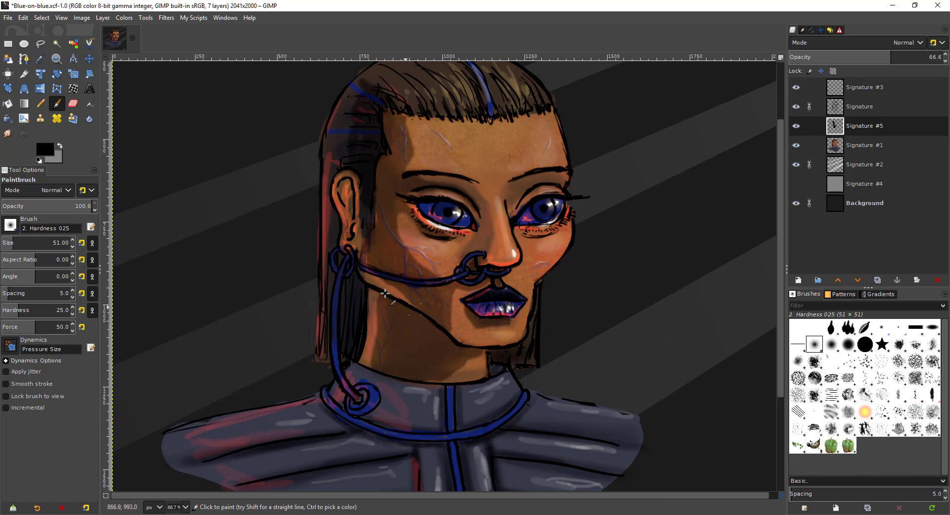
Paint dark shading inside the ear and down around the earlobe
{"action": "key", "text": "plus"}
{"action": "mouse_move", "coordinate": [335, 190]}
{"action": "left_mouse_down"}
{"action": "mouse_move", "coordinate": [342, 181]}
{"action": "mouse_move", "coordinate": [354, 236]}
{"action": "left_mouse_up"}
{"action": "mouse_move", "coordinate": [370, 187]}
{"action": "left_mouse_down"}
{"action": "mouse_move", "coordinate": [355, 171]}
{"action": "mouse_move", "coordinate": [359, 190]}
{"action": "left_mouse_up"}
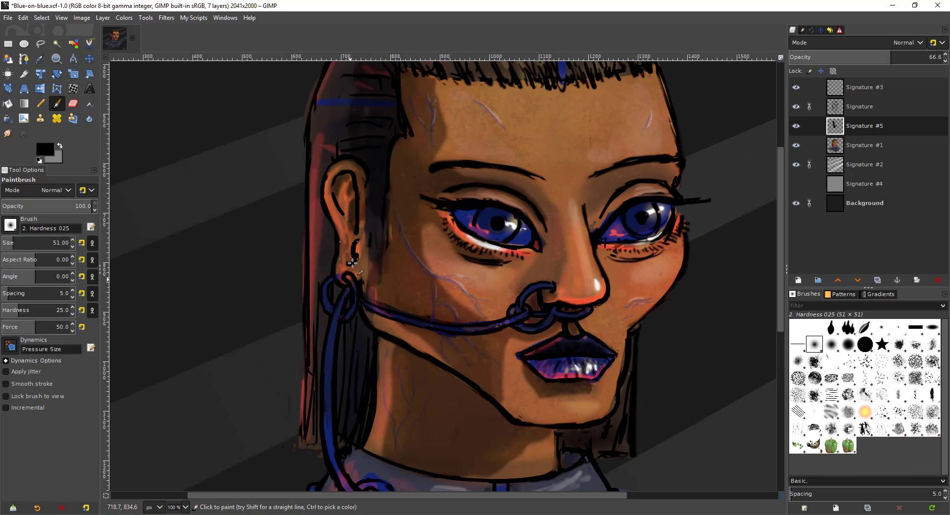
{"action": "left_click_drag", "start_coordinate": [352, 263], "coordinate": [362, 228]}
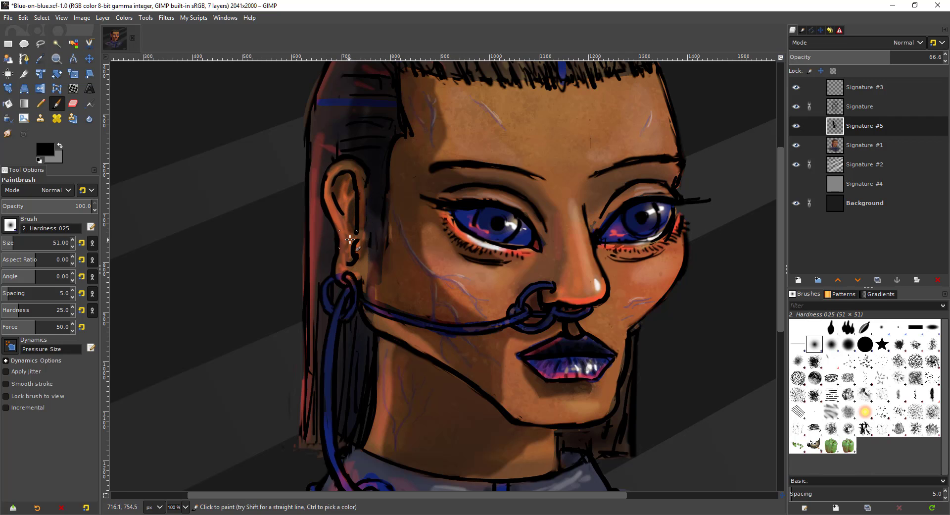
{"action": "key", "text": "minus"}
{"action": "key", "text": "minus"}
{"action": "scroll", "coordinate": [418, 330], "scroll_direction": "up", "scroll_amount": 1}
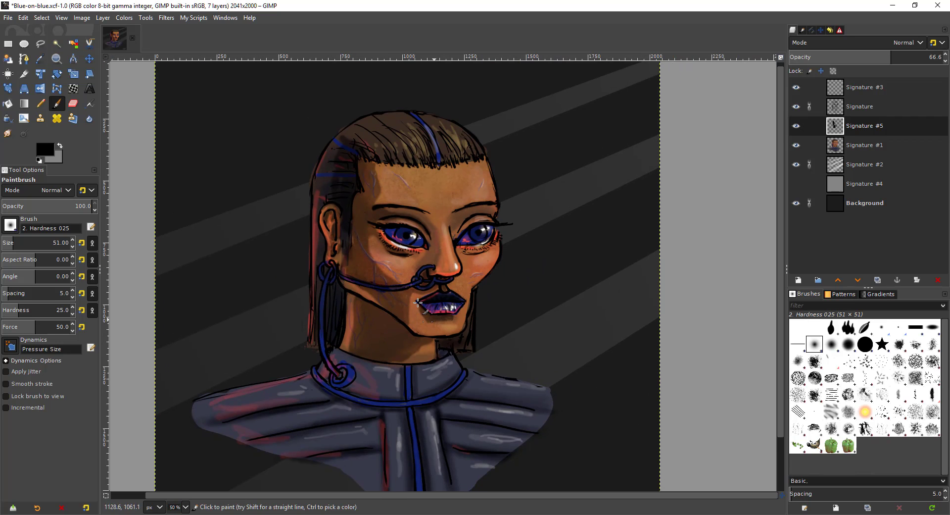
Erase shading along the lower jaw edge toward the chin to clean up the lit rim
{"action": "key", "text": "shift+e"}
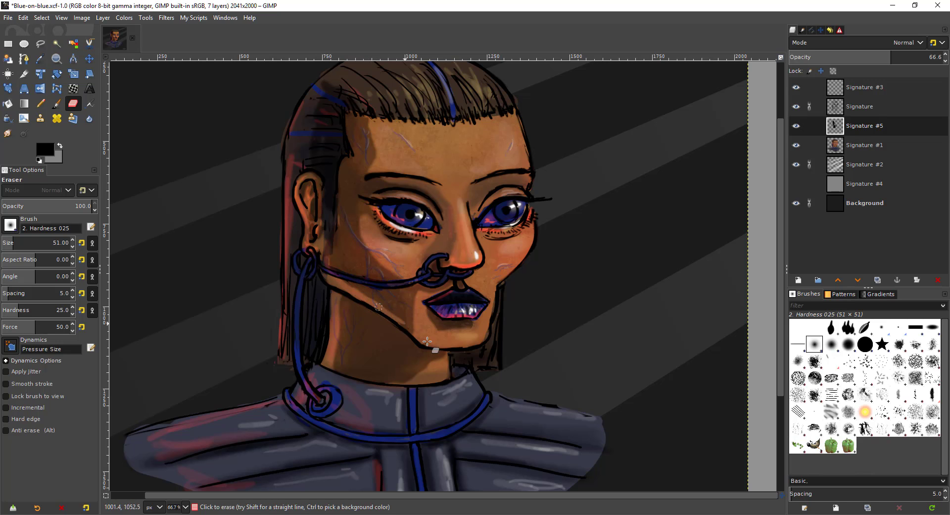
{"action": "scroll", "coordinate": [307, 259], "scroll_direction": "down", "scroll_amount": 1}
{"action": "scroll", "coordinate": [307, 259], "scroll_direction": "down", "scroll_amount": 1}
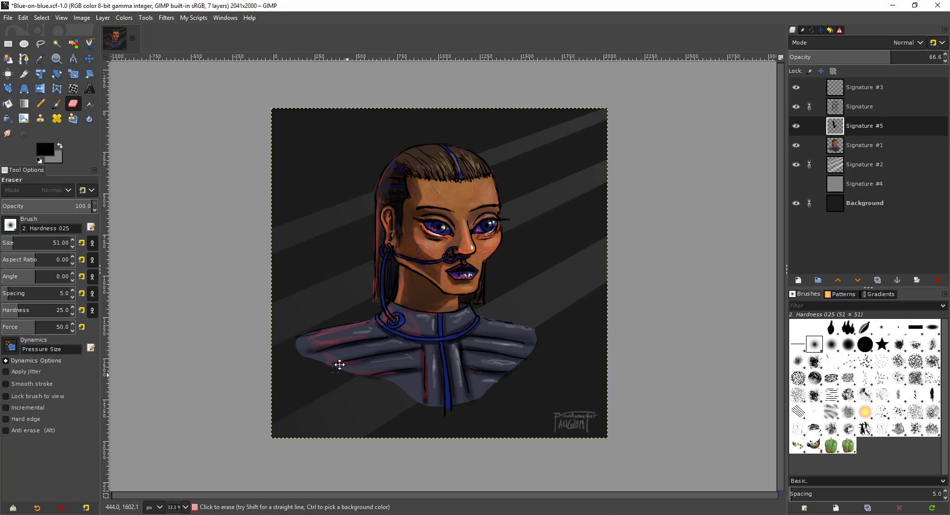
{"action": "scroll", "coordinate": [424, 258], "scroll_direction": "up", "scroll_amount": 3}
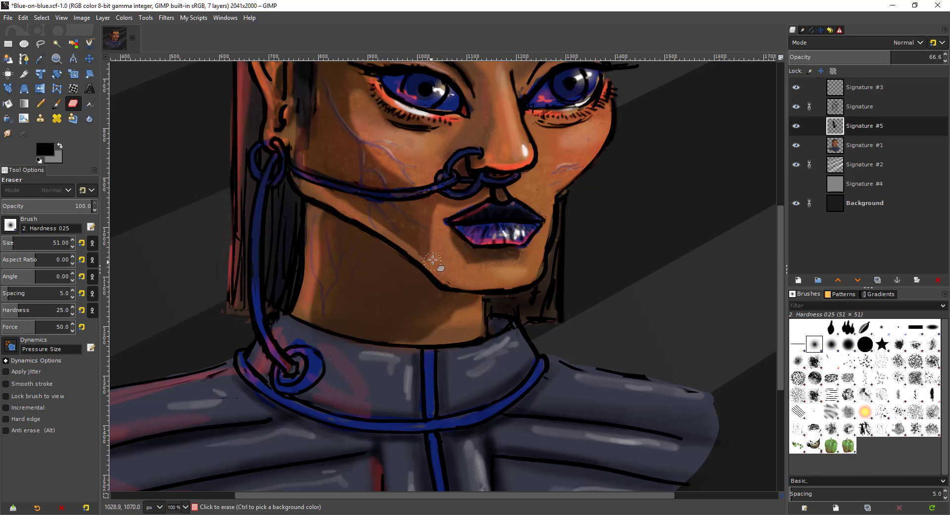
{"action": "left_click_drag", "start_coordinate": [429, 258], "coordinate": [413, 263]}
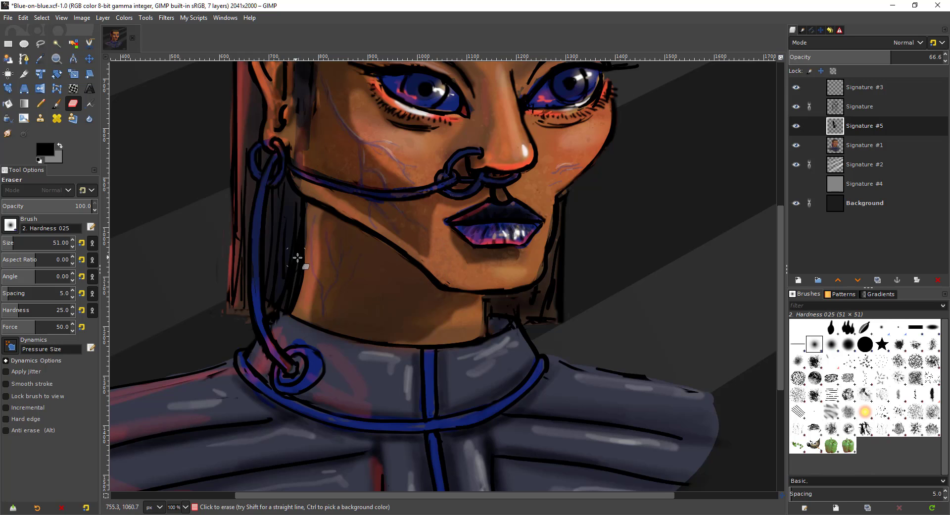
{"action": "scroll", "coordinate": [307, 232], "scroll_direction": "down", "scroll_amount": 2}
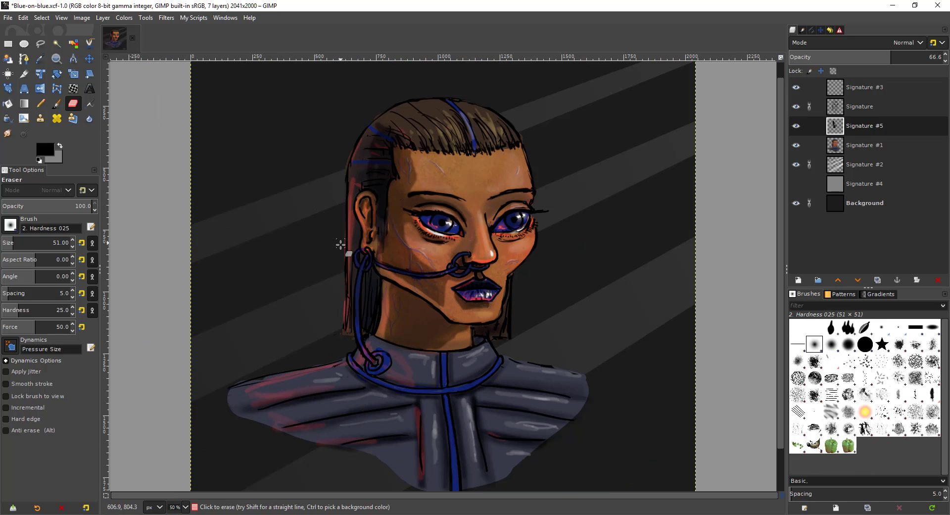
{"action": "scroll", "coordinate": [339, 246], "scroll_direction": "down", "scroll_amount": 1}
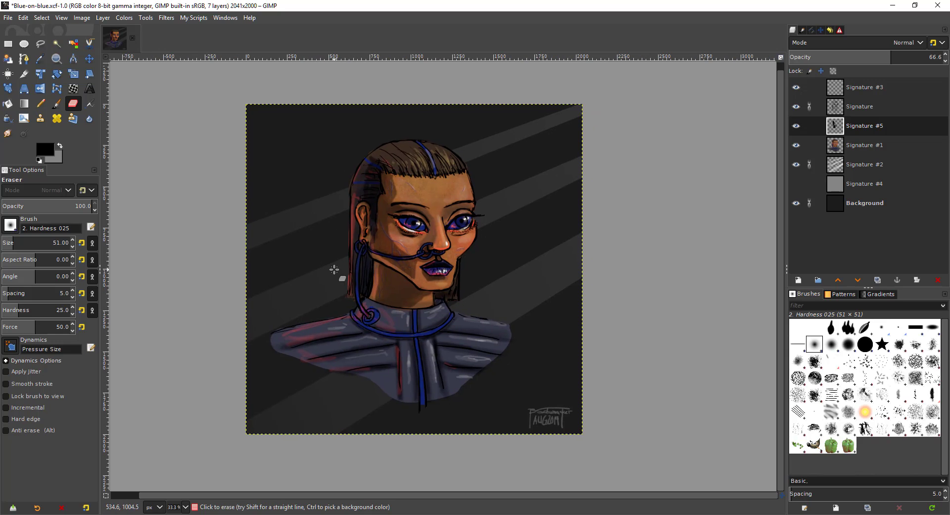
{"action": "left_click_drag", "start_coordinate": [407, 261], "coordinate": [400, 244]}
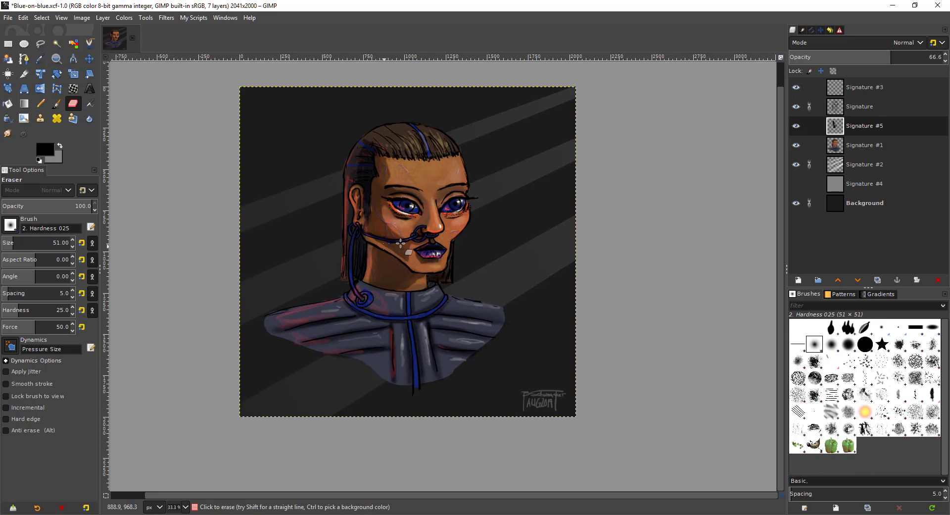
{"action": "scroll", "coordinate": [413, 162], "scroll_direction": "right", "scroll_amount": 1}
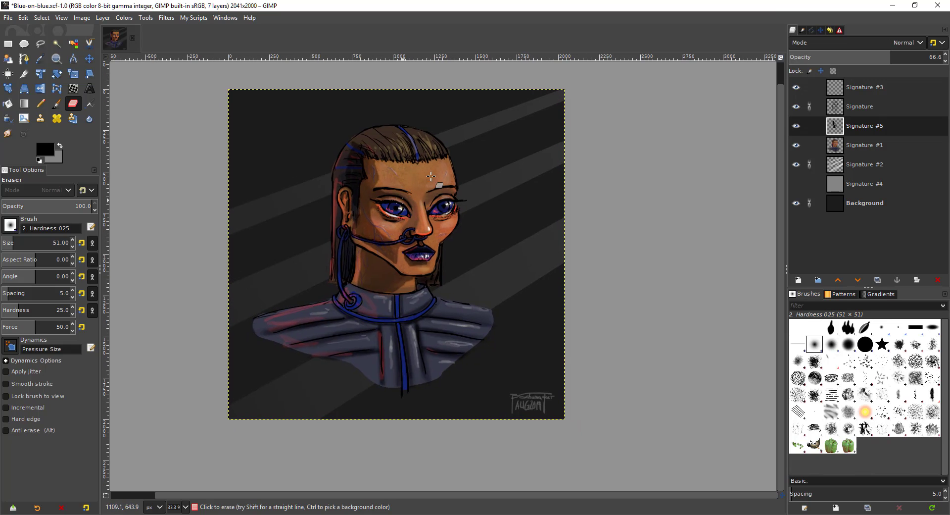
On the Signature layer, paint a black outline from the hairline to the brow along the forehead's outer edge at brush size 31 and trim it with the eraser
{"action": "left_click", "coordinate": [871, 106]}
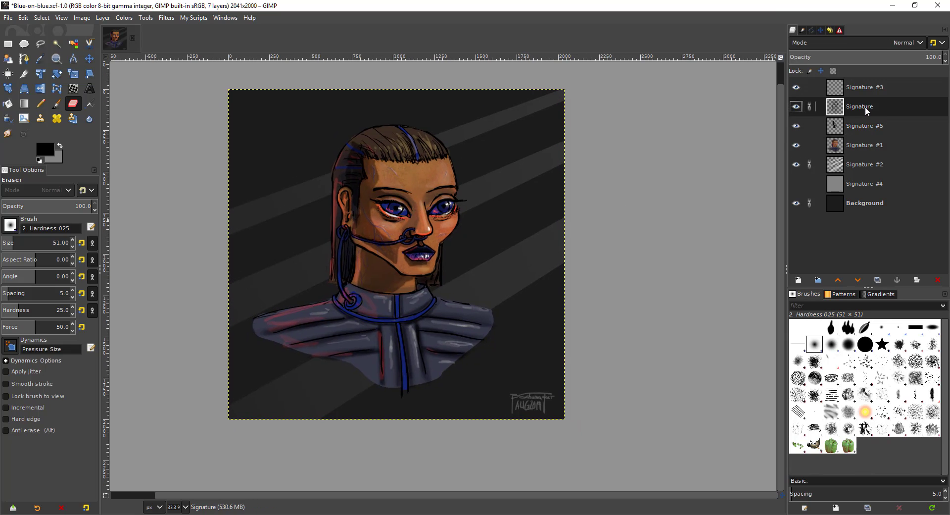
{"action": "scroll", "coordinate": [446, 265], "scroll_direction": "right", "scroll_amount": 1}
{"action": "scroll", "coordinate": [457, 195], "scroll_direction": "up", "scroll_amount": 3}
{"action": "scroll", "coordinate": [465, 195], "scroll_direction": "right", "scroll_amount": 2}
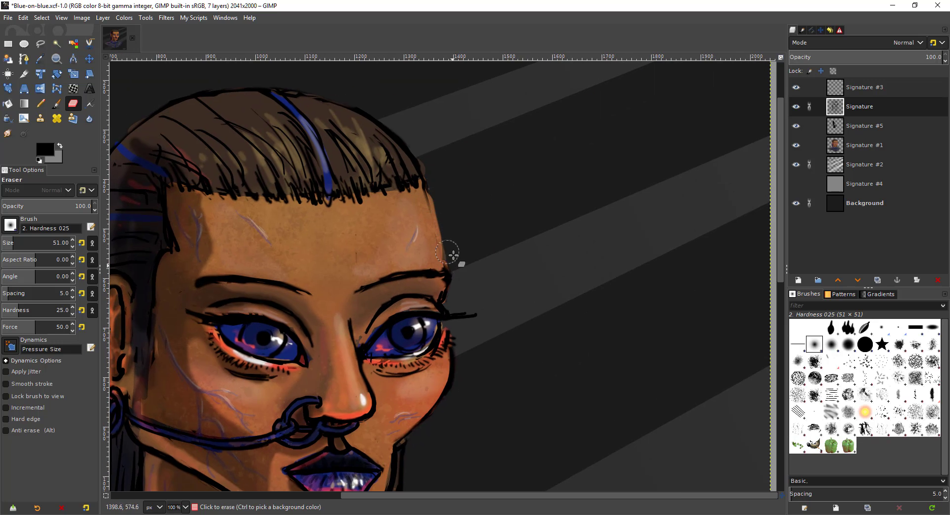
{"action": "key", "text": "o"}
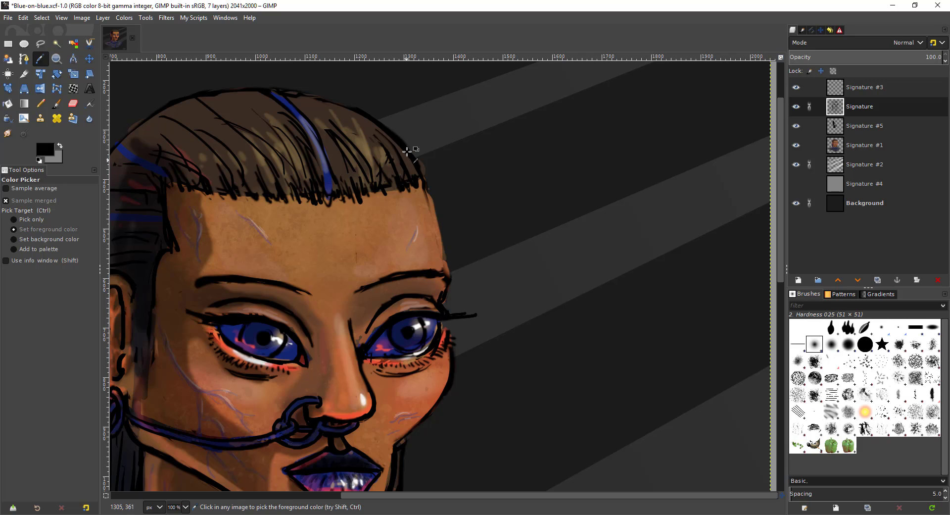
{"action": "key", "text": "p"}
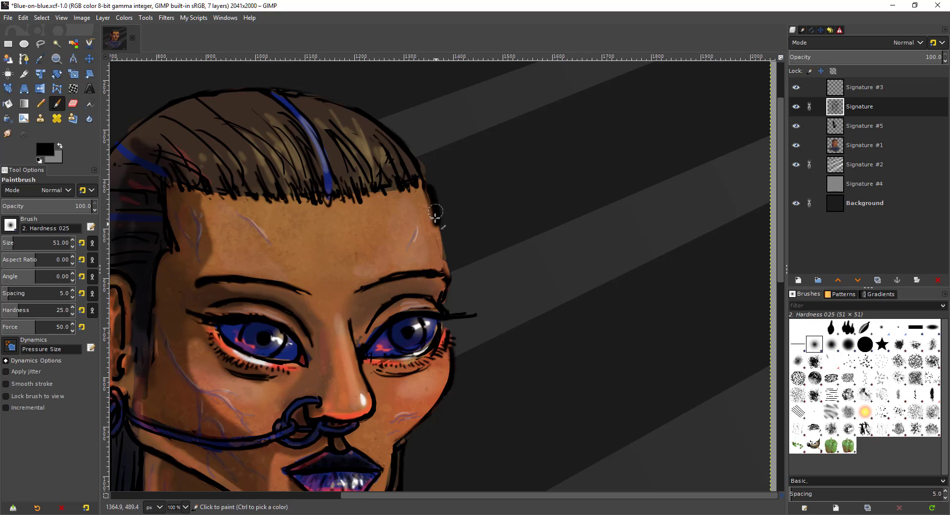
{"action": "key", "text": "bracketleft"}
{"action": "left_click_drag", "start_coordinate": [423, 179], "coordinate": [431, 216]}
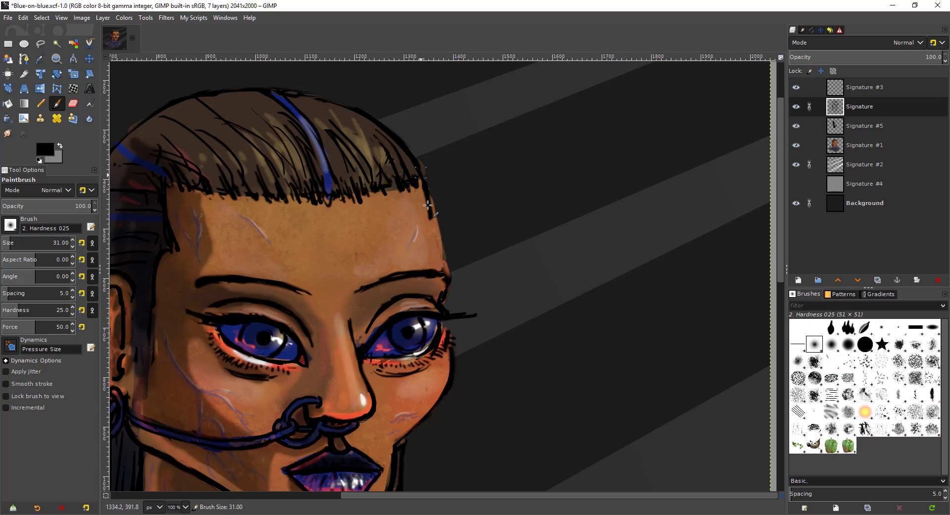
{"action": "left_click_drag", "start_coordinate": [430, 220], "coordinate": [450, 279]}
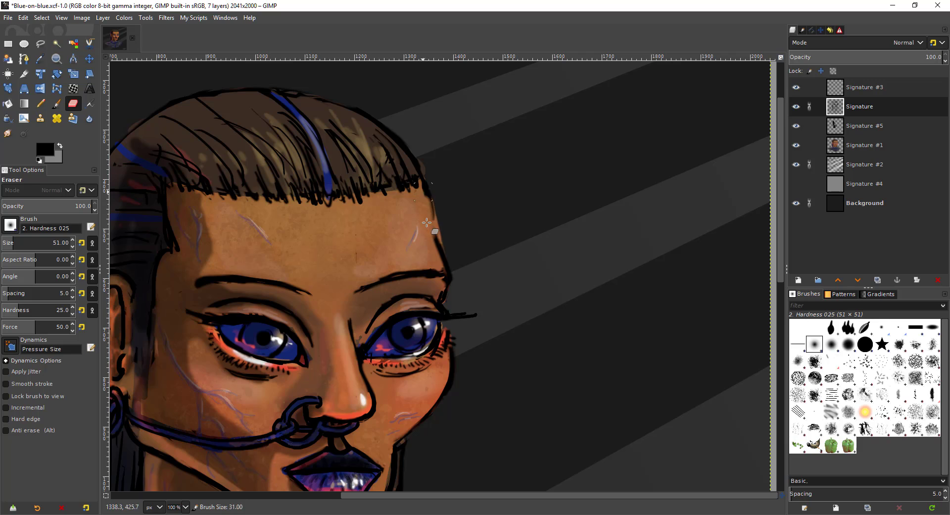
Reduce the Paintbrush size to 21 and thinly redraw the forehead outline between the hairline and the brow
{"action": "key", "text": "p"}
{"action": "key", "text": "bracketleft"}
{"action": "key", "text": "bracketleft"}
{"action": "key", "text": "bracketleft"}
{"action": "key", "text": "bracketleft"}
{"action": "key", "text": "bracketleft"}
{"action": "key", "text": "bracketleft"}
{"action": "key", "text": "bracketleft"}
{"action": "key", "text": "bracketleft"}
{"action": "key", "text": "bracketleft"}
{"action": "key", "text": "bracketleft"}
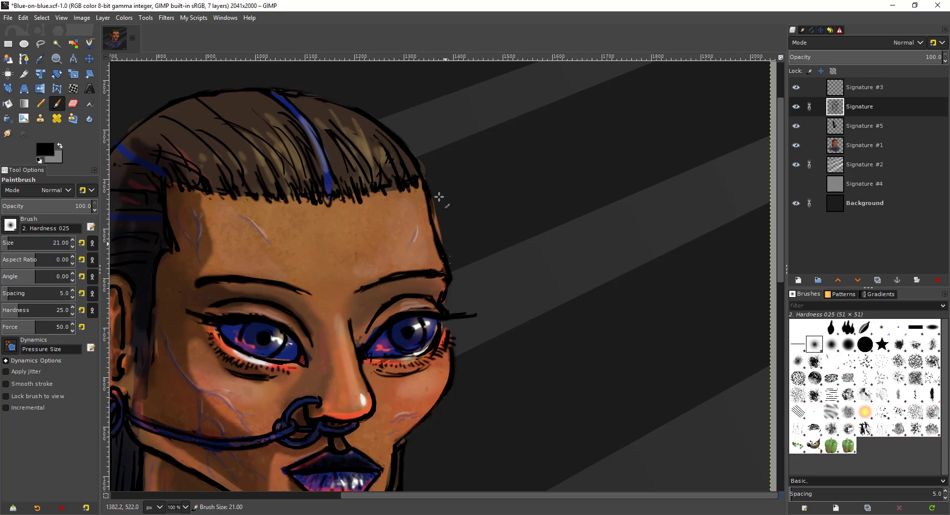
On the Signature #1 layer, erase excess colour outside the hair and forehead outline
{"action": "left_click", "coordinate": [866, 148]}
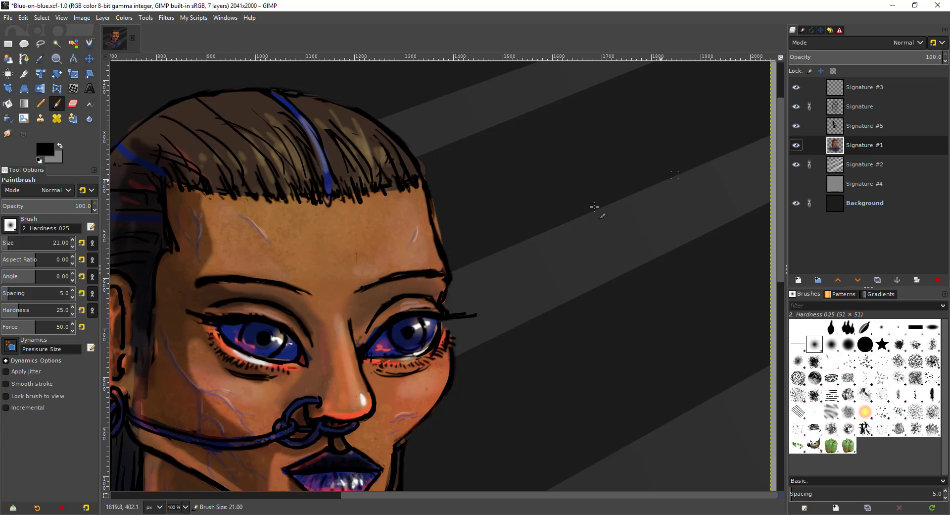
{"action": "key", "text": "shift+e"}
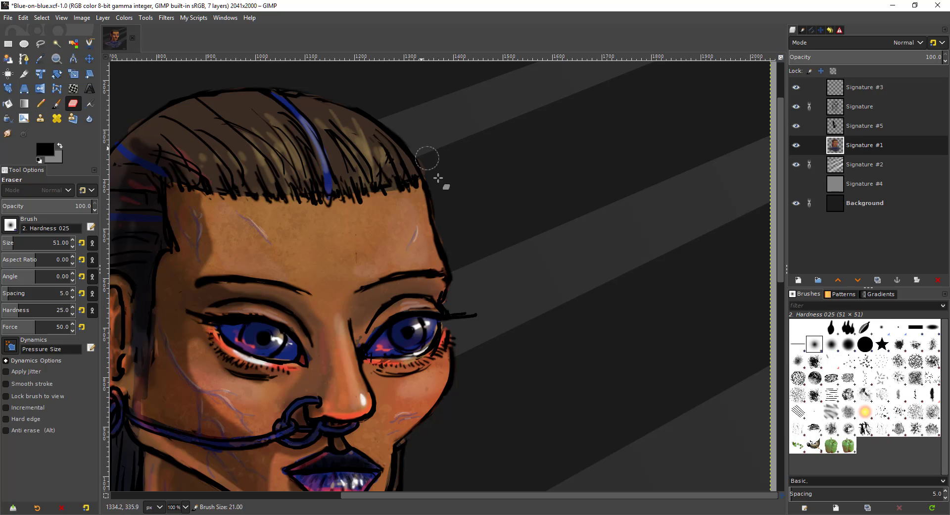
{"action": "scroll", "coordinate": [435, 120], "scroll_direction": "down", "scroll_amount": 1}
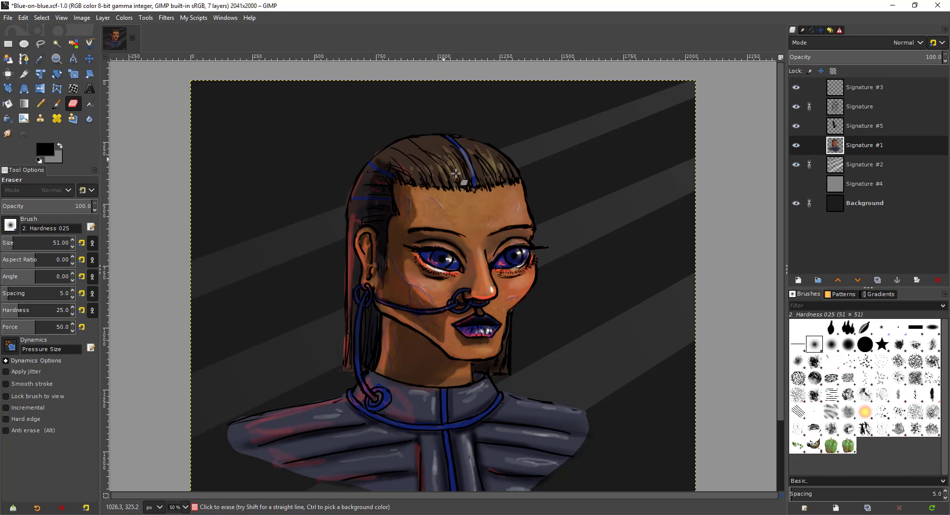
{"action": "scroll", "coordinate": [469, 180], "scroll_direction": "down", "scroll_amount": 1}
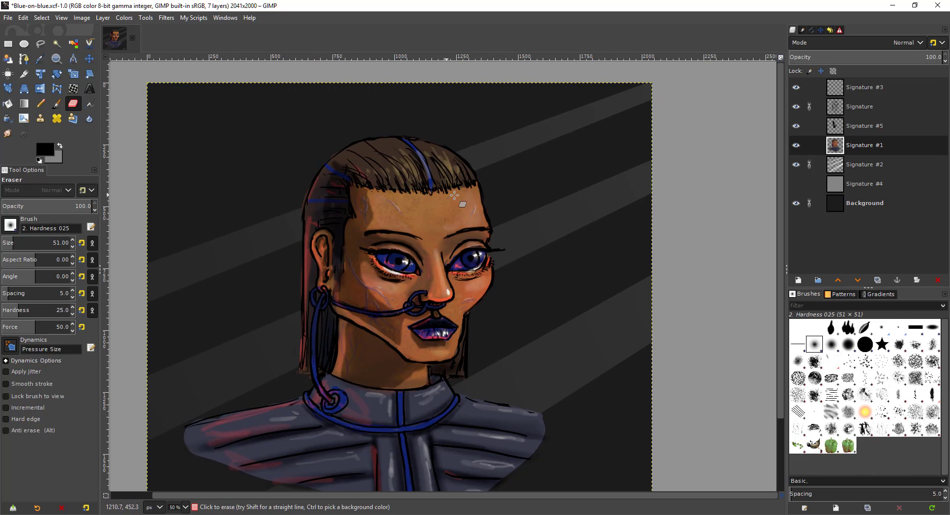
Rework the outer forehead outline on the Signature layer with the eraser, repainting it in black at brush sizes 11 and 21
{"action": "left_click", "coordinate": [860, 107]}
{"action": "scroll", "coordinate": [479, 186], "scroll_direction": "up", "scroll_amount": 2}
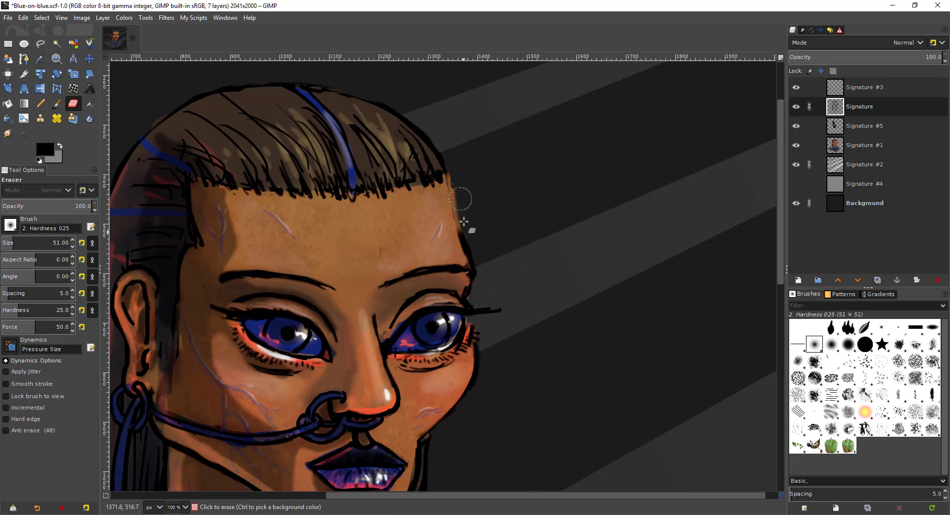
{"action": "key", "text": "p"}
{"action": "key", "text": "shift+bracketleft"}
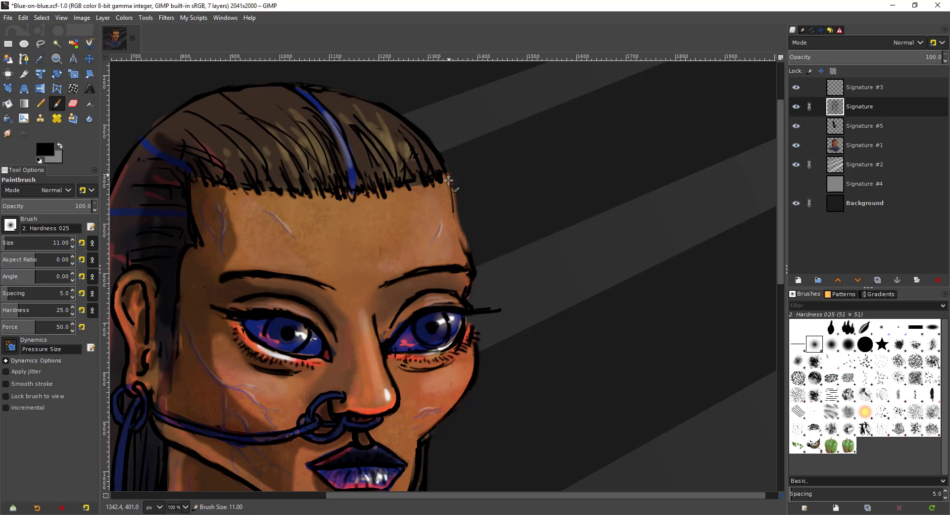
{"action": "key", "text": "shift+bracketright"}
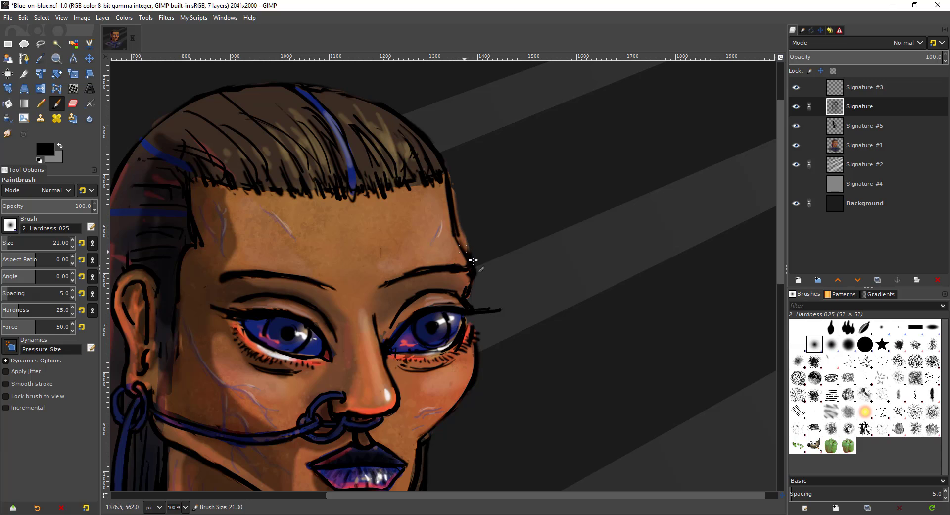
Switch to the Signature #1 layer and erase excess skin colour outside the forehead outline at eraser size 51
{"action": "key", "text": "shift+e"}
{"action": "key", "text": "p"}
{"action": "left_click", "coordinate": [865, 129]}
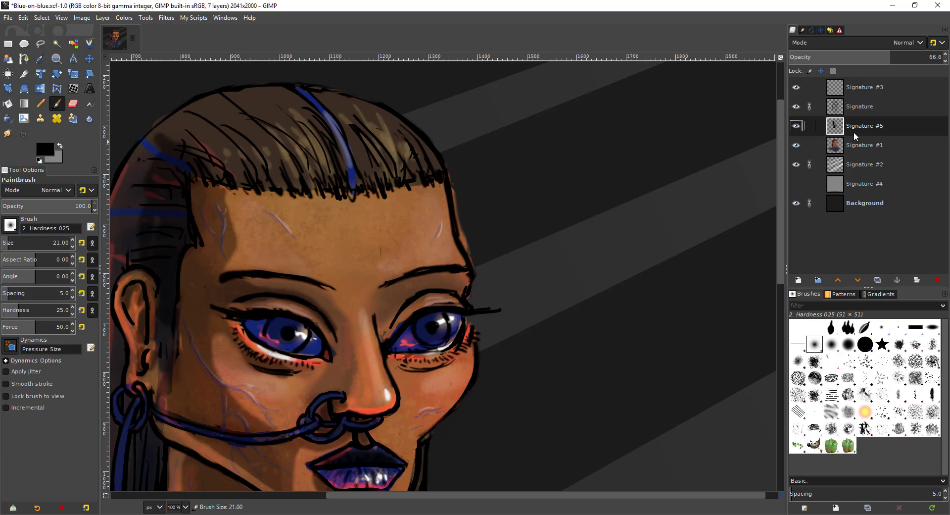
{"action": "left_click", "coordinate": [896, 146]}
{"action": "key", "text": "shift+e"}
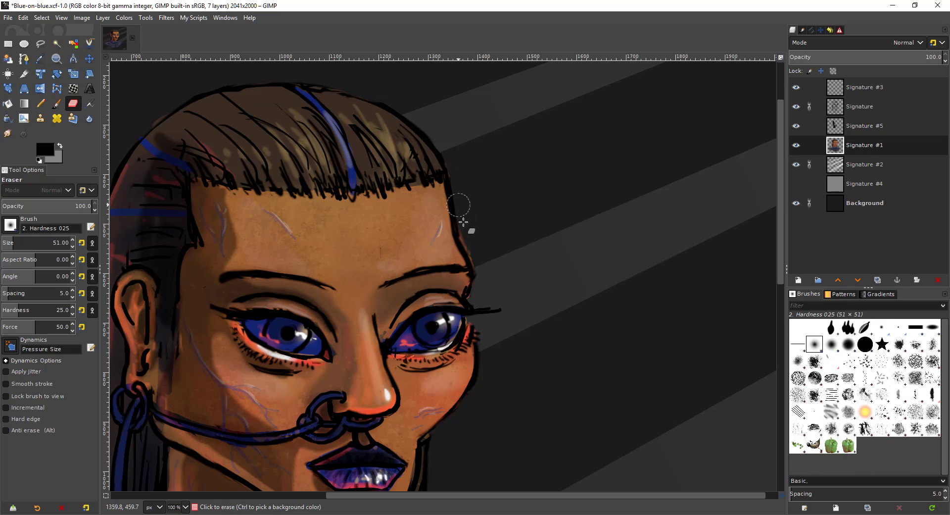
{"action": "key", "text": "minus"}
{"action": "key", "text": "minus"}
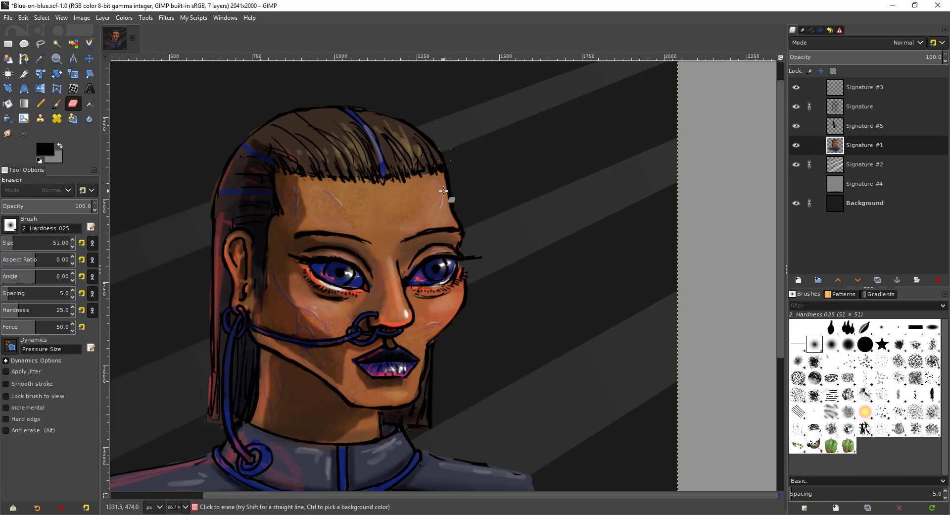
{"action": "left_click_drag", "start_coordinate": [445, 283], "coordinate": [407, 272]}
{"action": "key", "text": "minus"}
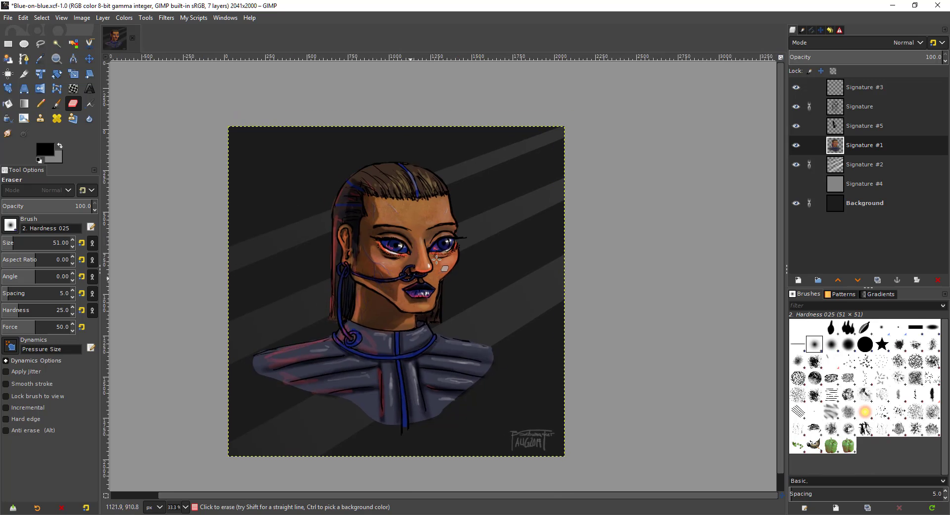
{"action": "key", "text": "plus"}
{"action": "key", "text": "plus"}
Paint two black arrows across the forehead pointing outward in opposite directions, and undo both
{"action": "key", "text": "p"}
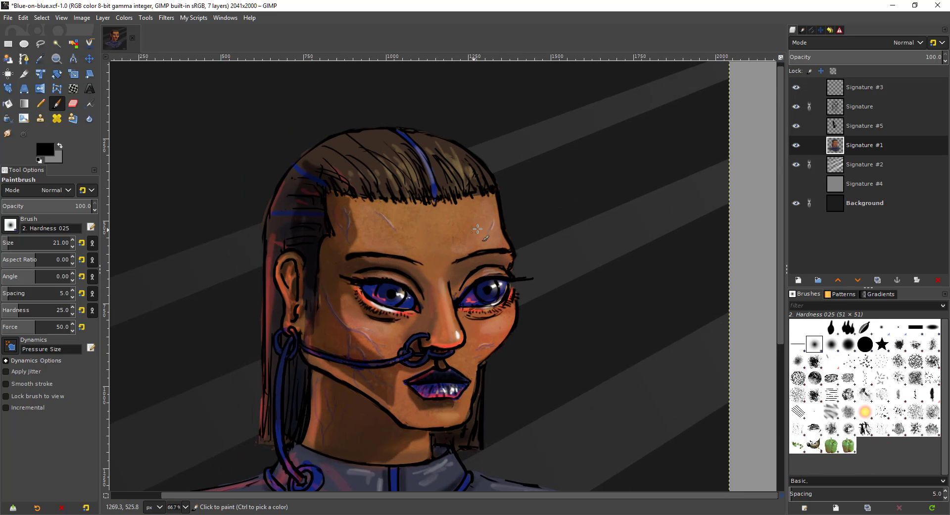
{"action": "left_click_drag", "start_coordinate": [434, 227], "coordinate": [497, 224]}
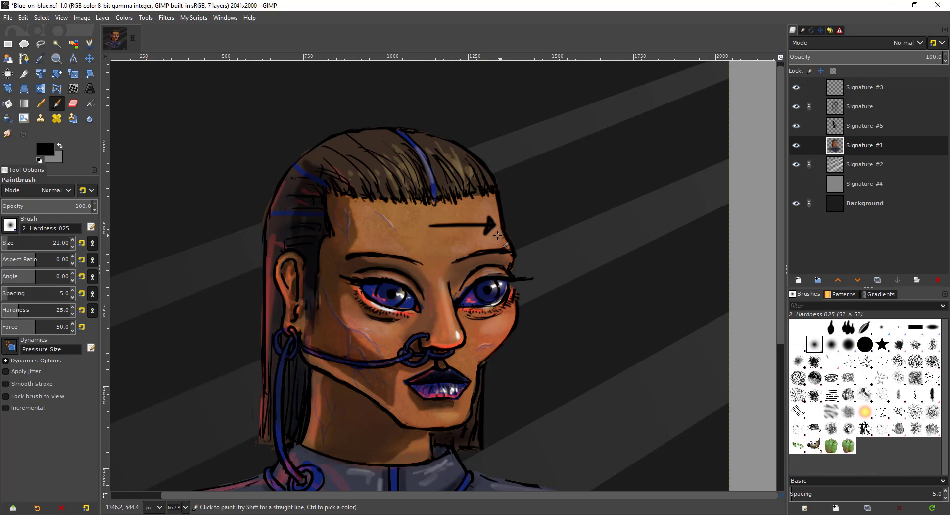
{"action": "left_click_drag", "start_coordinate": [421, 227], "coordinate": [366, 228]}
{"action": "key", "text": "ctrl+z"}
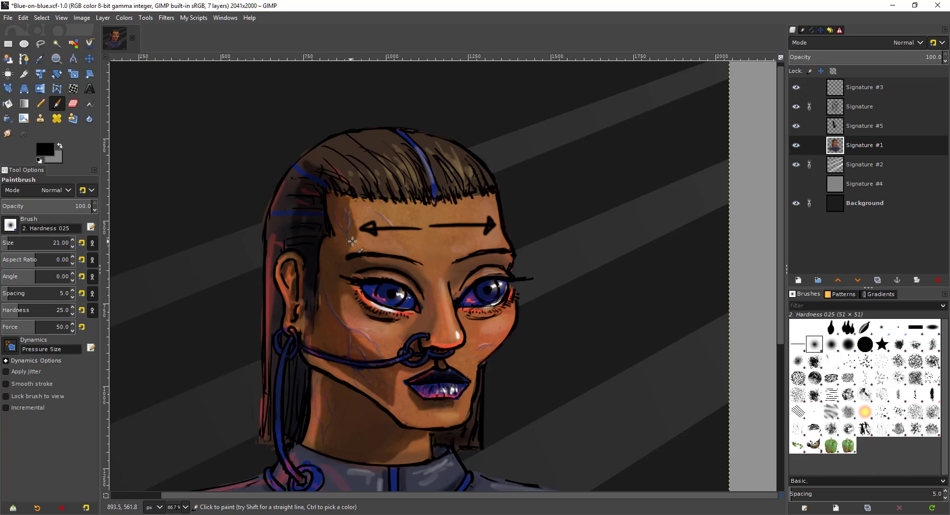
{"action": "key", "text": "ctrl+z"}
{"action": "key", "text": "ctrl+z"}
On the Signature layer, erase the rough outer outline between the far brow and lashes and repaint it in black at brush size 21
{"action": "key", "text": "minus"}
{"action": "key", "text": "minus"}
{"action": "key", "text": "minus"}
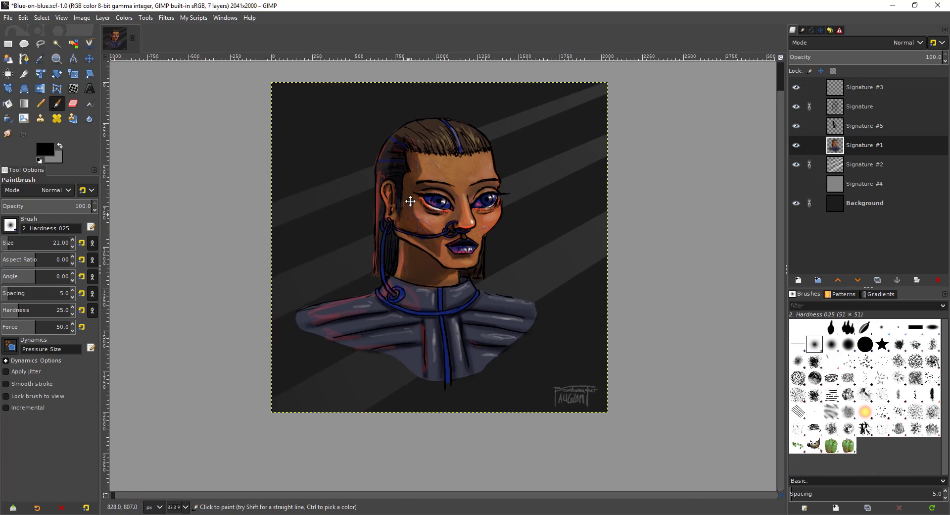
{"action": "key", "text": "plus"}
{"action": "key", "text": "plus"}
{"action": "key", "text": "plus"}
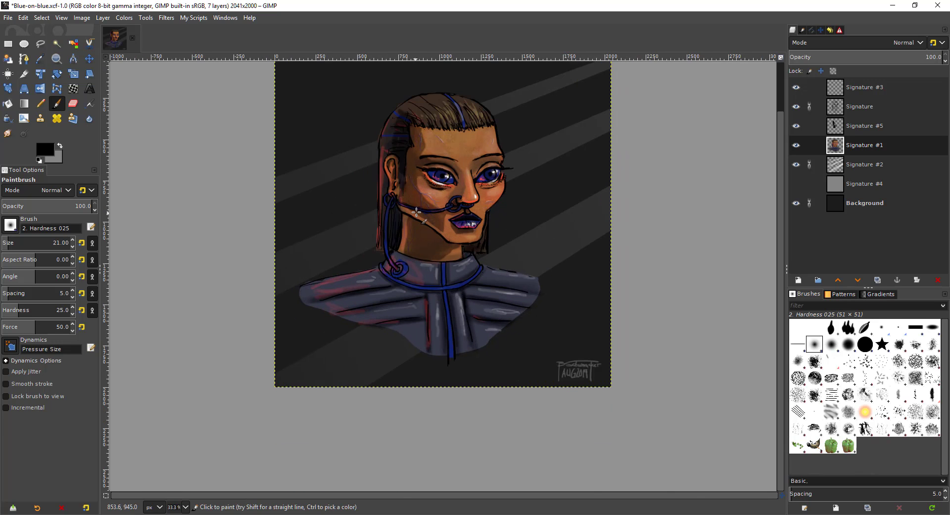
{"action": "key", "text": "plus"}
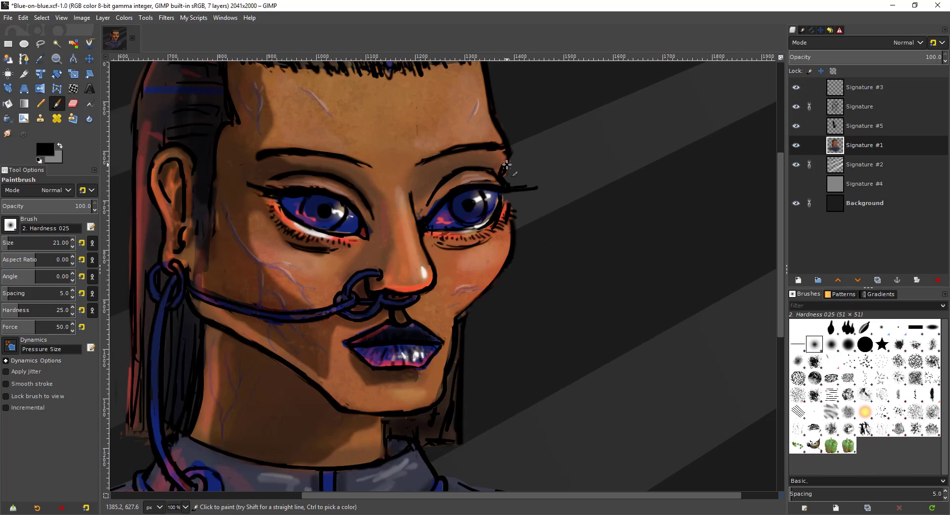
{"action": "key", "text": "plus"}
{"action": "key", "text": "shift+e"}
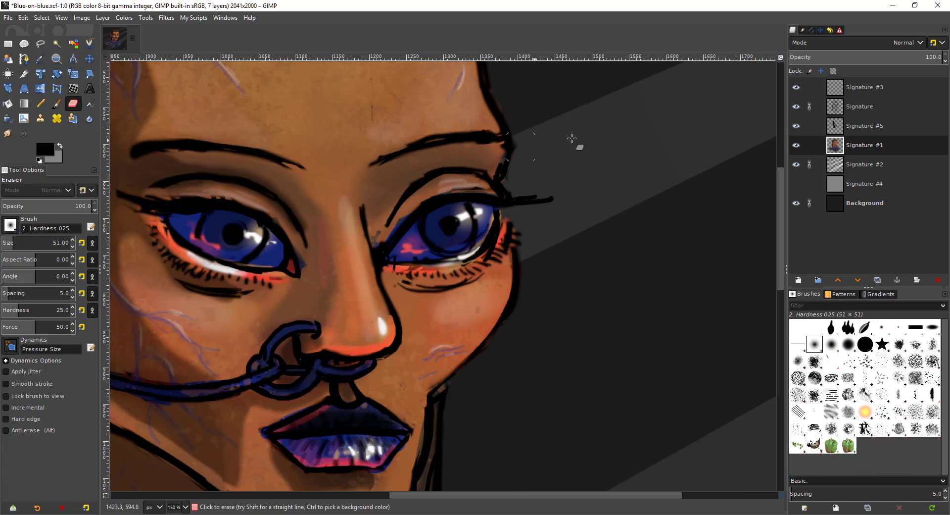
{"action": "left_click", "coordinate": [865, 110]}
{"action": "left_click_drag", "start_coordinate": [515, 155], "coordinate": [511, 182]}
{"action": "key", "text": "p"}
{"action": "left_click_drag", "start_coordinate": [507, 135], "coordinate": [510, 162]}
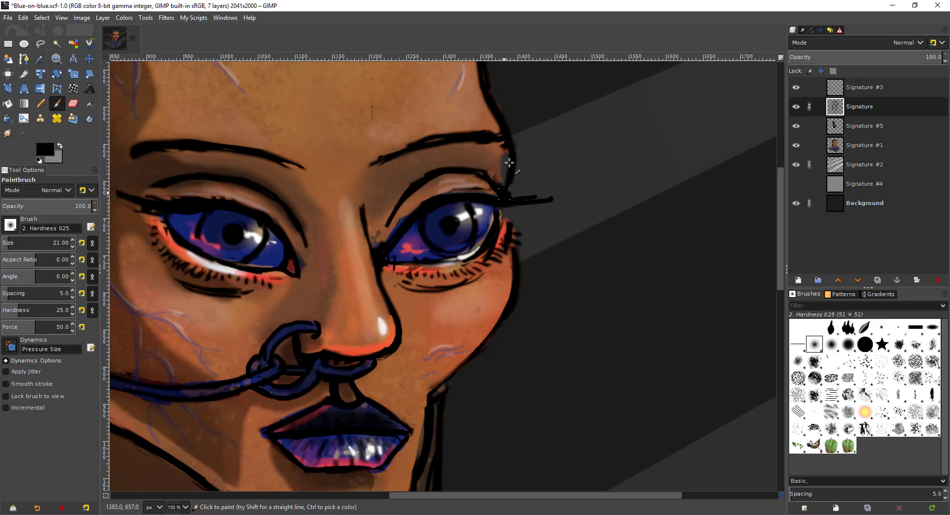
{"action": "scroll", "coordinate": [476, 193], "scroll_direction": "down", "scroll_amount": 3, "text": "ctrl"}
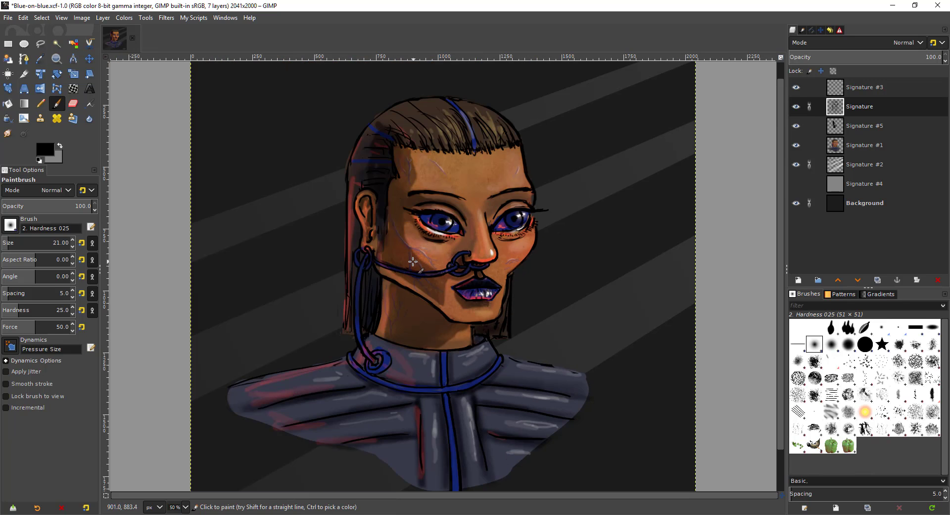
{"action": "scroll", "coordinate": [412, 198], "scroll_direction": "up", "scroll_amount": 2, "text": "ctrl"}
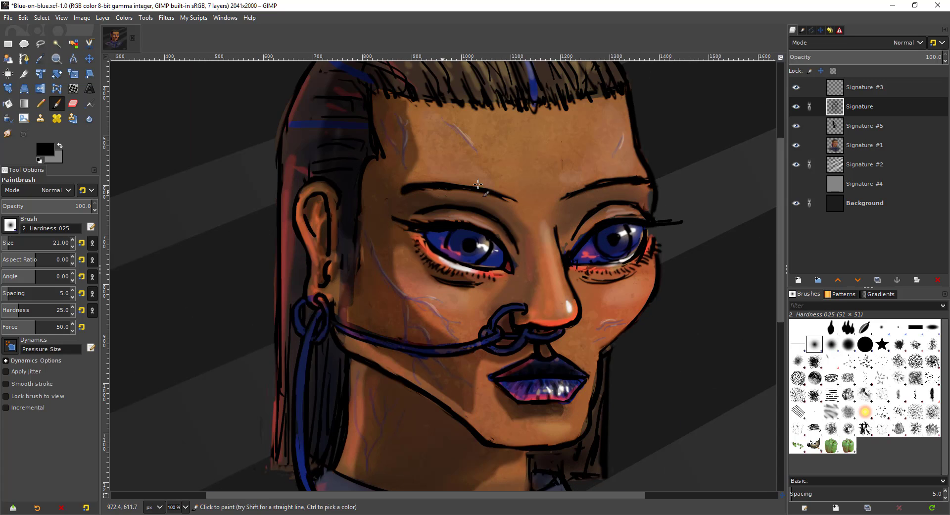
{"action": "left_click_drag", "start_coordinate": [610, 175], "coordinate": [537, 224]}
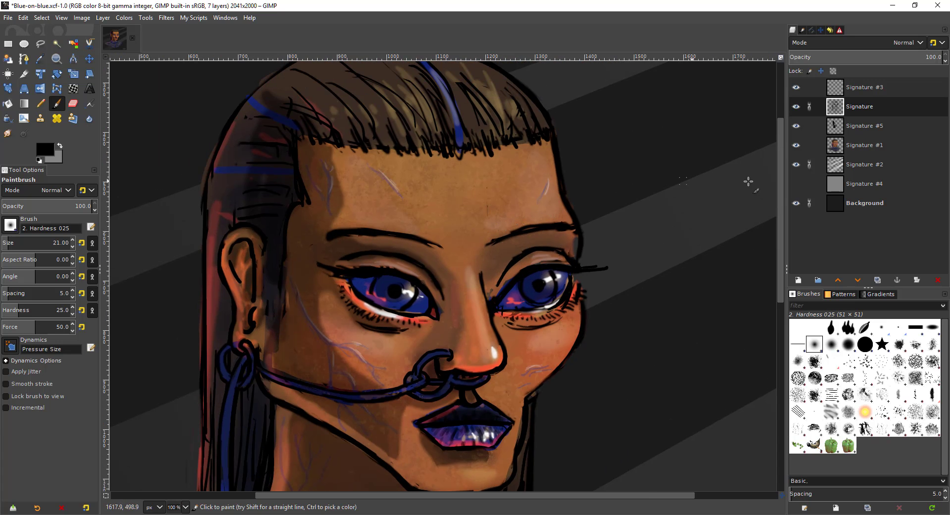
On the Signature #1 layer, pick brown skin tone beneath the far brow and fill the gap inside the outer outline
{"action": "left_click", "coordinate": [863, 128]}
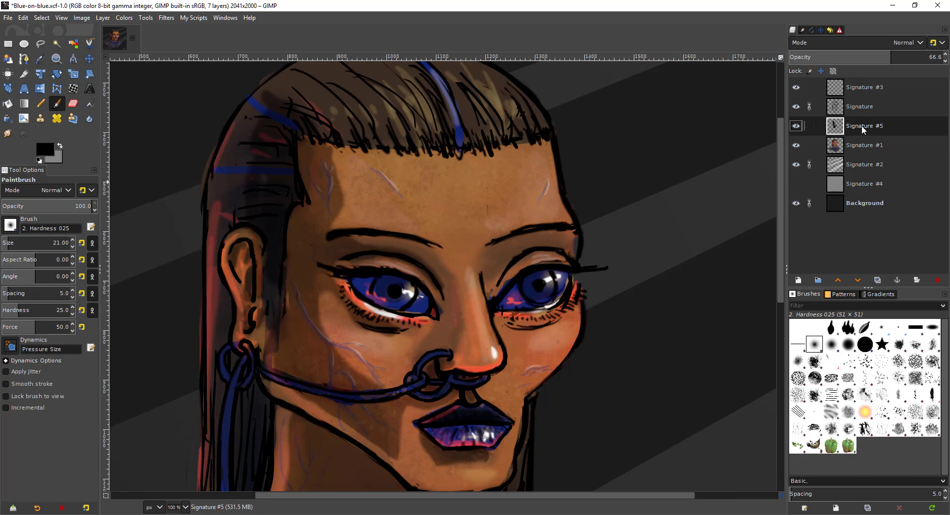
{"action": "left_click", "coordinate": [852, 149]}
{"action": "left_click_drag", "start_coordinate": [633, 226], "coordinate": [595, 227]}
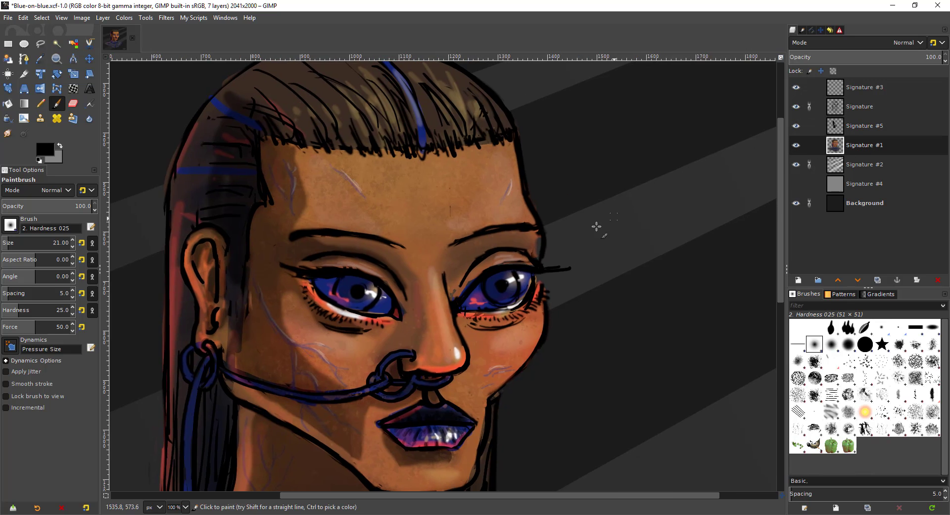
{"action": "scroll", "coordinate": [567, 230], "scroll_direction": "up", "scroll_amount": 2}
{"action": "key", "text": "o"}
{"action": "left_click", "coordinate": [488, 260]}
{"action": "key", "text": "p"}
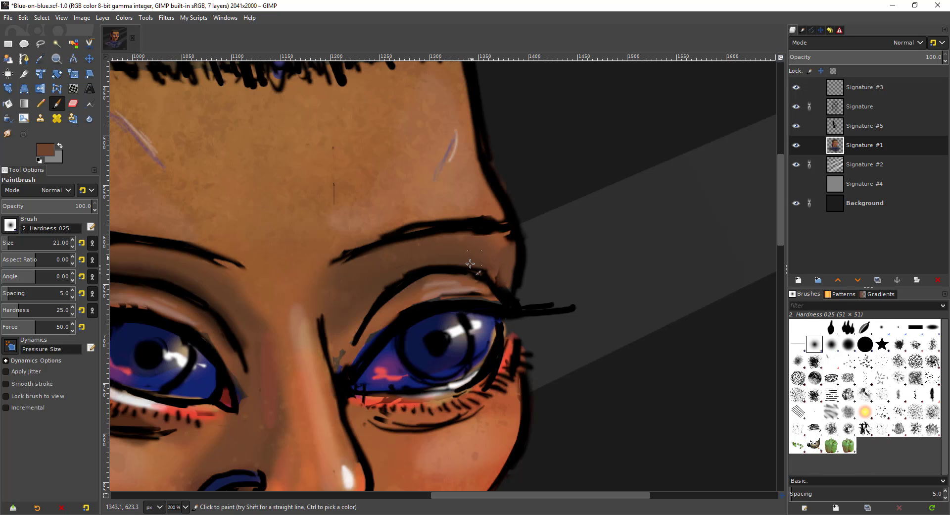
Switch to the Signature #5 layer and pick black from the near eyebrow as the paint colour
{"action": "left_click", "coordinate": [862, 129]}
{"action": "left_click_drag", "start_coordinate": [448, 271], "coordinate": [548, 163]}
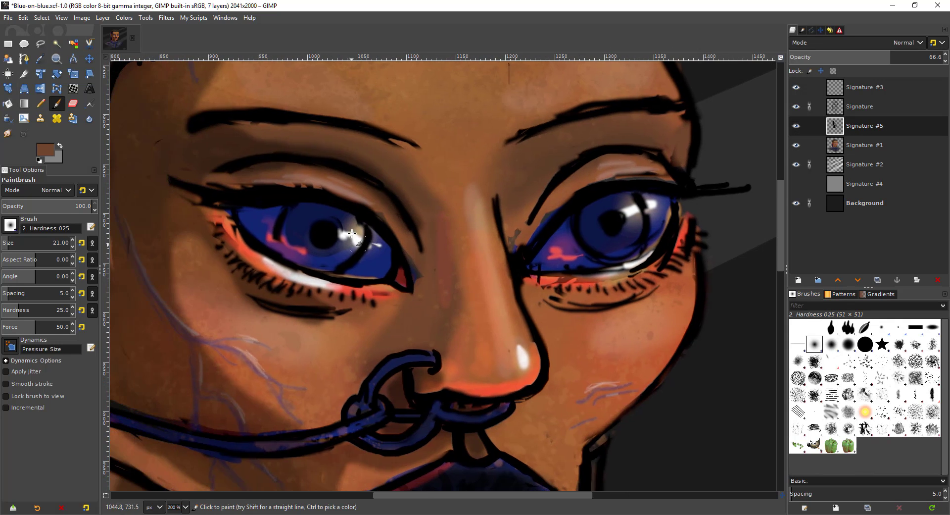
{"action": "key", "text": "o"}
{"action": "left_click", "coordinate": [257, 117]}
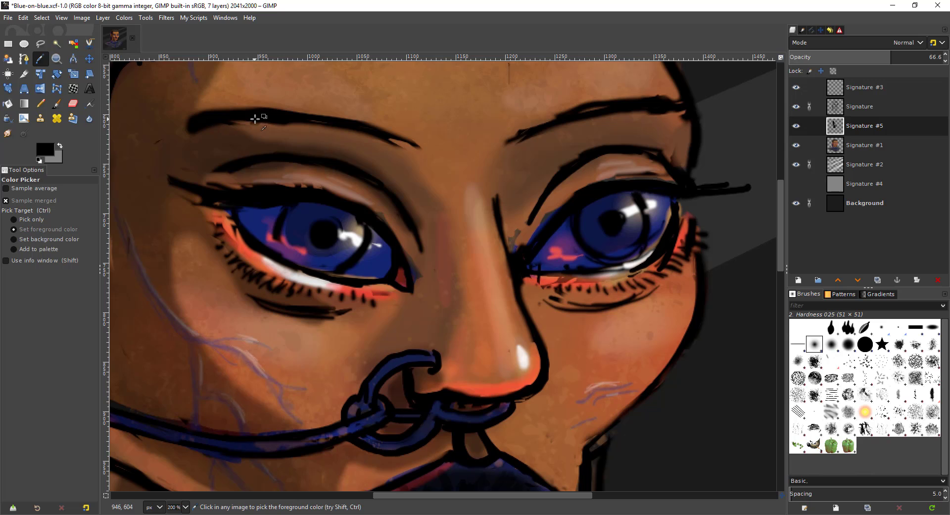
{"action": "key", "text": "p"}
{"action": "scroll", "coordinate": [552, 142], "scroll_direction": "down", "scroll_amount": 3, "text": "ctrl"}
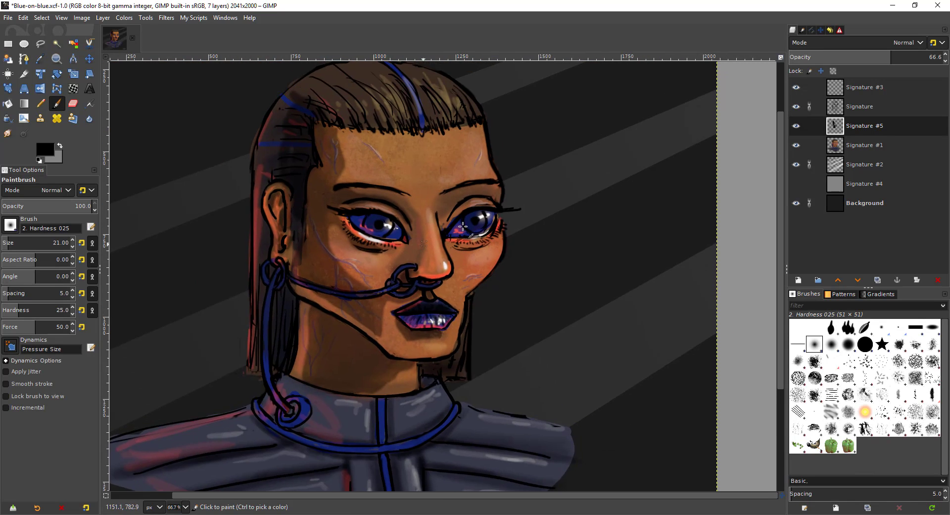
{"action": "scroll", "coordinate": [446, 195], "scroll_direction": "up", "scroll_amount": 1, "text": "ctrl"}
{"action": "mouse_move", "coordinate": [482, 187]}
{"action": "left_mouse_down"}
{"action": "mouse_move", "coordinate": [446, 193]}
{"action": "mouse_move", "coordinate": [454, 191]}
{"action": "mouse_move", "coordinate": [421, 225]}
{"action": "mouse_move", "coordinate": [461, 192]}
{"action": "mouse_move", "coordinate": [482, 189]}
{"action": "mouse_move", "coordinate": [433, 214]}
{"action": "mouse_move", "coordinate": [418, 239]}
{"action": "mouse_move", "coordinate": [440, 195]}
{"action": "mouse_move", "coordinate": [412, 205]}
{"action": "left_mouse_up"}
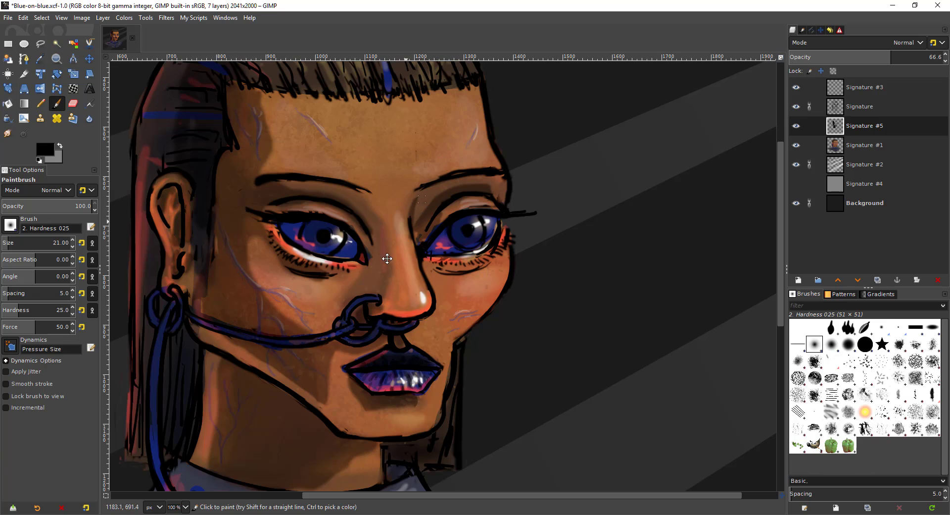
{"action": "left_click_drag", "start_coordinate": [387, 259], "coordinate": [370, 224]}
{"action": "key", "text": "minus"}
{"action": "key", "text": "minus"}
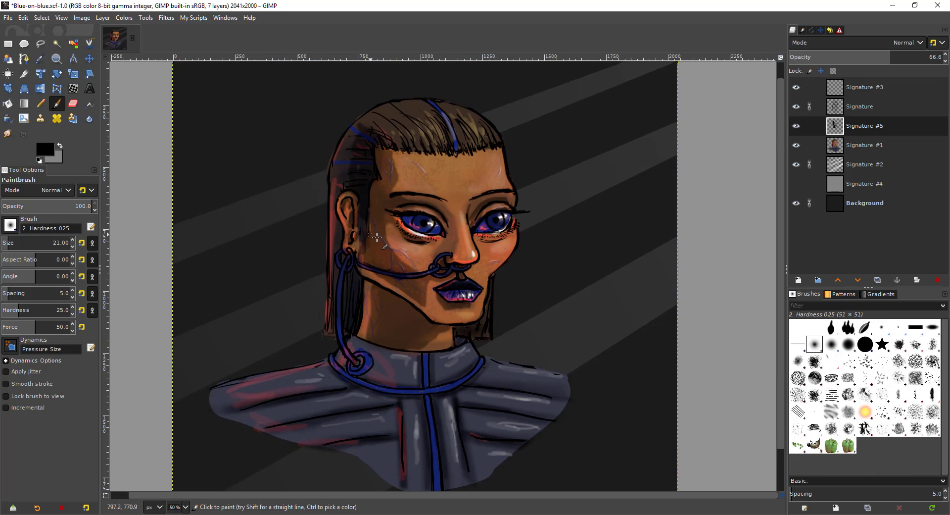
{"action": "key", "text": "1"}
Paint diagonal black strokes from the background onto the forehead above the far brow at size 21, and clean up their ends around the brow
{"action": "key", "text": "shift+e"}
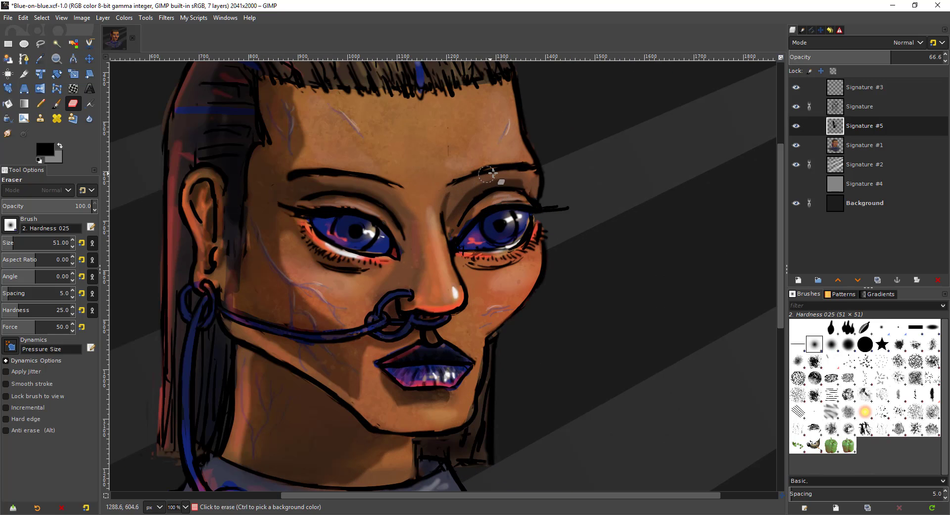
{"action": "key", "text": "p"}
{"action": "left_click_drag", "start_coordinate": [590, 126], "coordinate": [517, 176]}
{"action": "key", "text": "ctrl+z"}
{"action": "left_click_drag", "start_coordinate": [582, 113], "coordinate": [520, 178]}
{"action": "left_click_drag", "start_coordinate": [560, 98], "coordinate": [485, 179]}
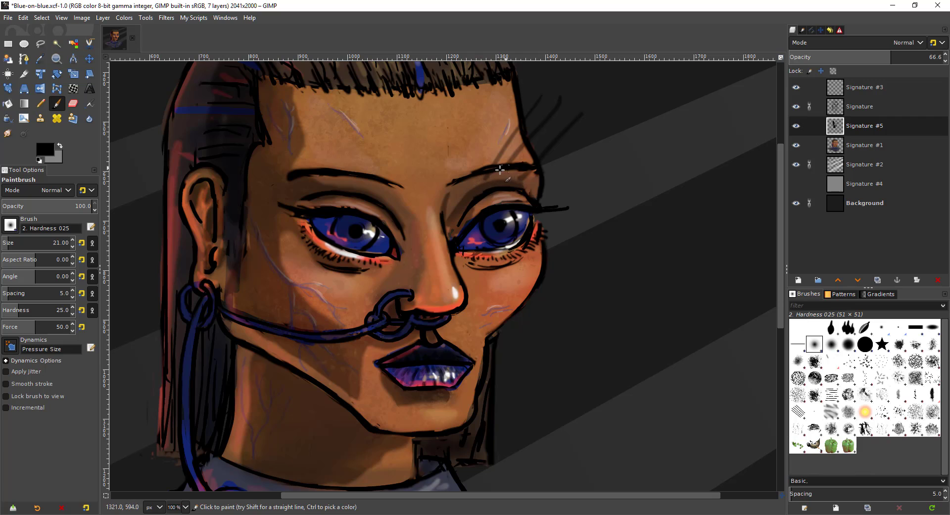
{"action": "key", "text": "shift+e"}
{"action": "key", "text": "p"}
{"action": "key", "text": "shift+e"}
{"action": "key", "text": "p"}
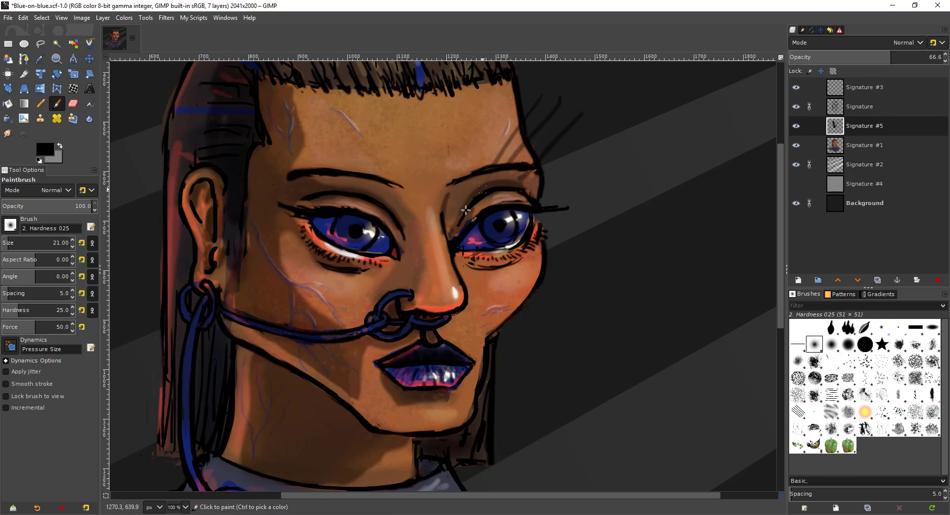
Shade the inner side of the far eye's upper lid at size 21, and darken beneath both eyes, increasing the brush size to 31
{"action": "left_click_drag", "start_coordinate": [466, 210], "coordinate": [455, 229]}
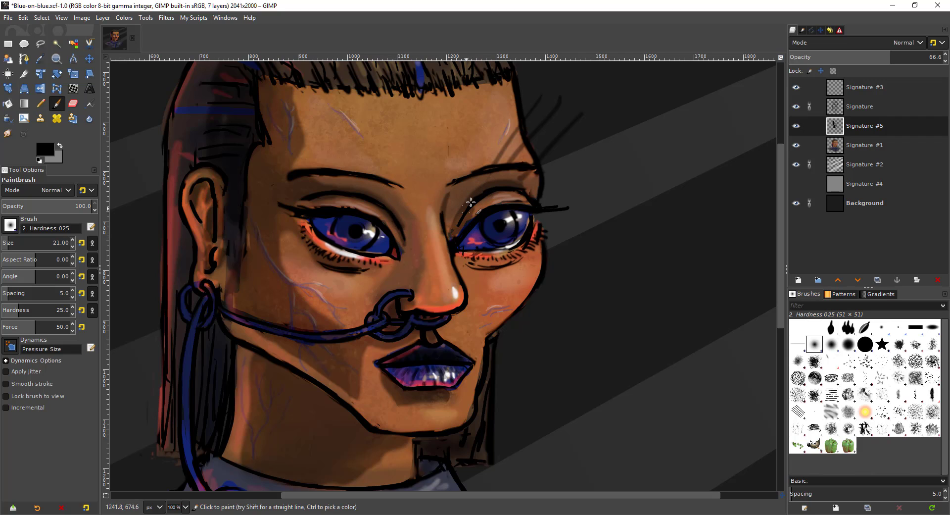
{"action": "scroll", "coordinate": [561, 237], "scroll_direction": "up", "scroll_amount": 2}
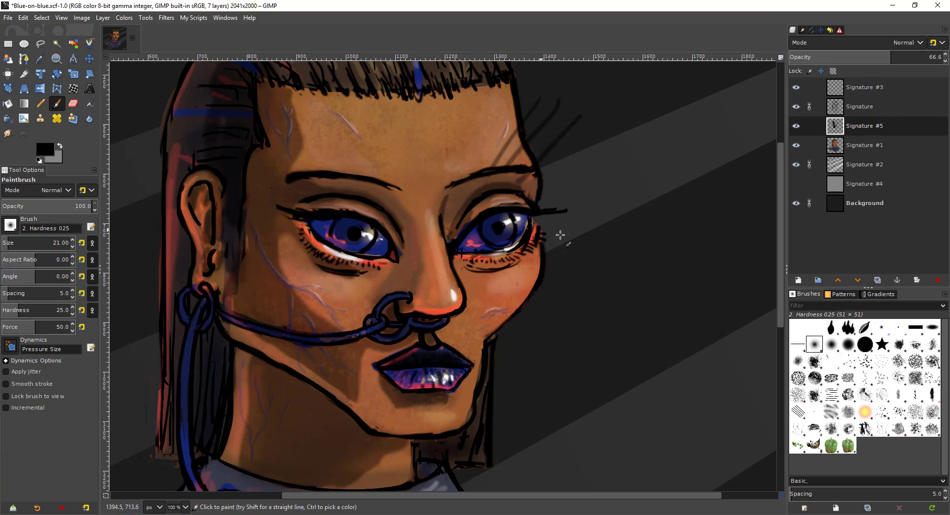
{"action": "left_click_drag", "start_coordinate": [461, 307], "coordinate": [514, 306]}
{"action": "key", "text": "shift+bracketright"}
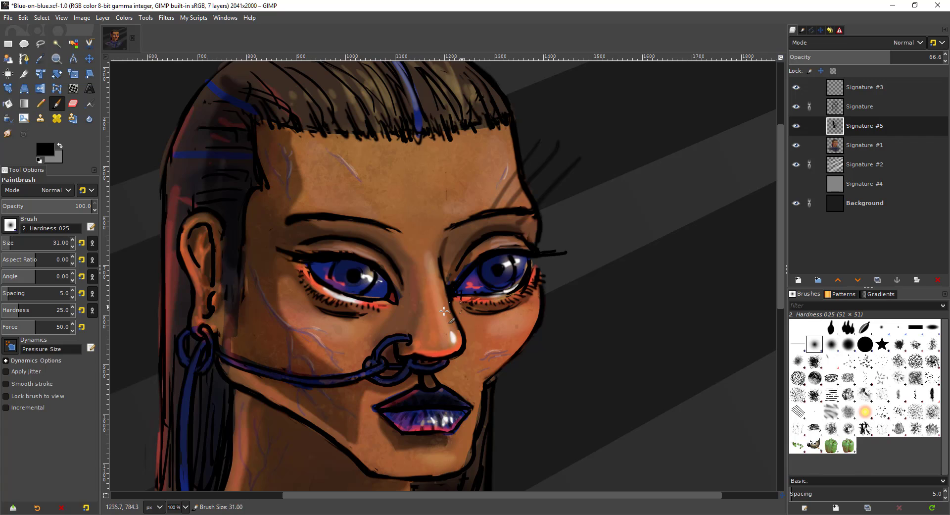
{"action": "scroll", "coordinate": [448, 311], "scroll_direction": "left", "scroll_amount": 3}
{"action": "left_click_drag", "start_coordinate": [448, 301], "coordinate": [412, 297]}
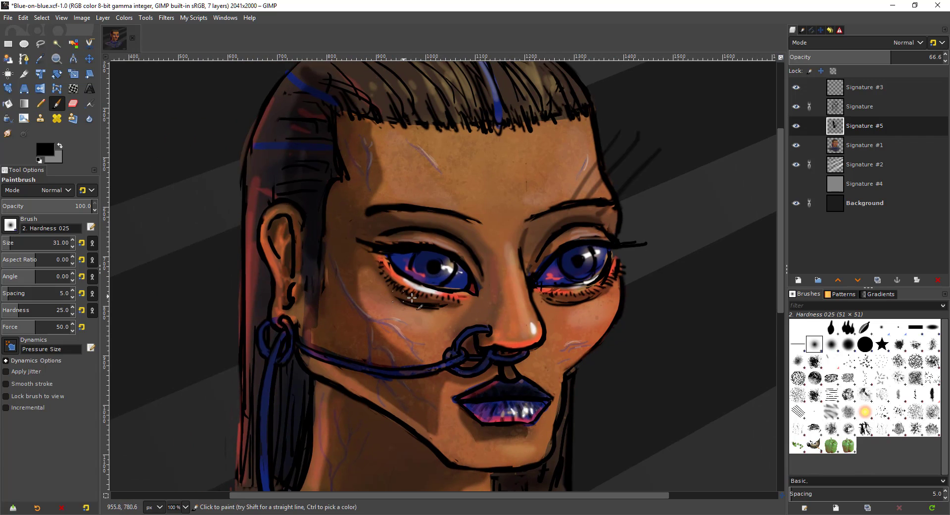
{"action": "key", "text": "shift+e"}
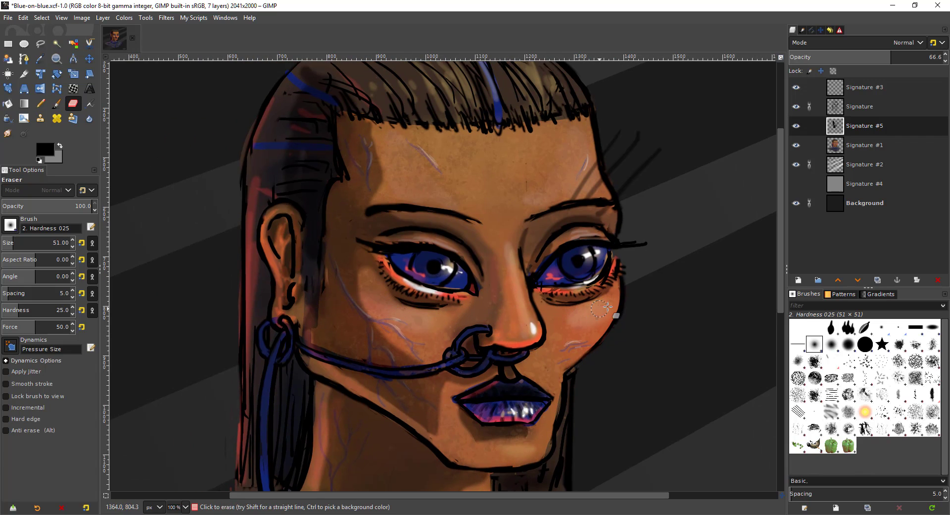
{"action": "key", "text": "minus"}
{"action": "key", "text": "minus"}
{"action": "left_click_drag", "start_coordinate": [539, 296], "coordinate": [554, 280]}
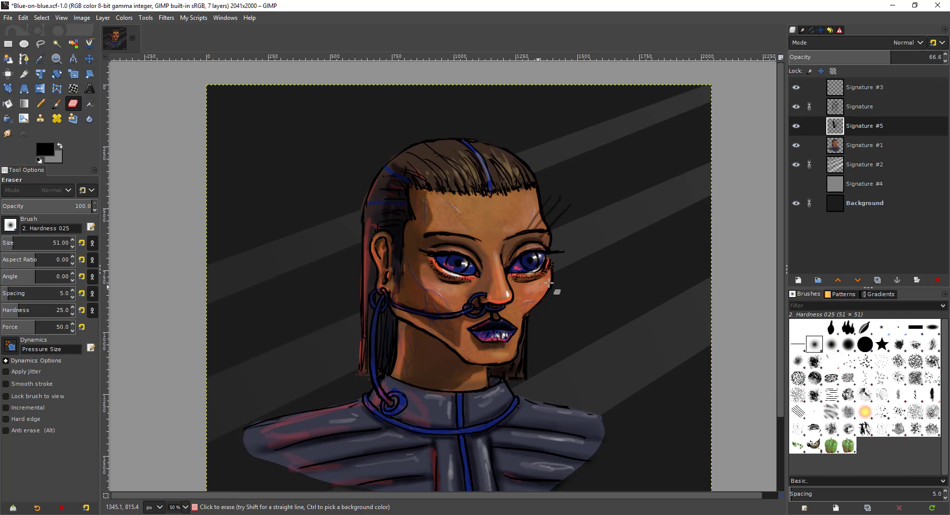
Shade the shadowed side of the nose in black on the Signature #5 layer, from the inner eye corner down to the nose ring
{"action": "scroll", "coordinate": [549, 267], "scroll_direction": "down", "scroll_amount": 1}
{"action": "scroll", "coordinate": [489, 252], "scroll_direction": "up", "scroll_amount": 2}
{"action": "key", "text": "p"}
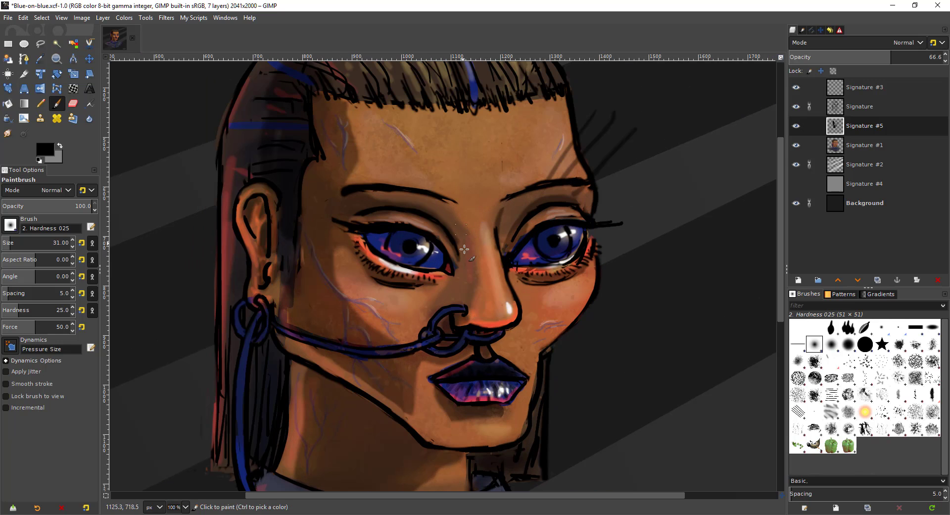
{"action": "left_click_drag", "start_coordinate": [468, 271], "coordinate": [474, 281]}
{"action": "key", "text": "ctrl+z"}
{"action": "left_click_drag", "start_coordinate": [467, 235], "coordinate": [476, 280]}
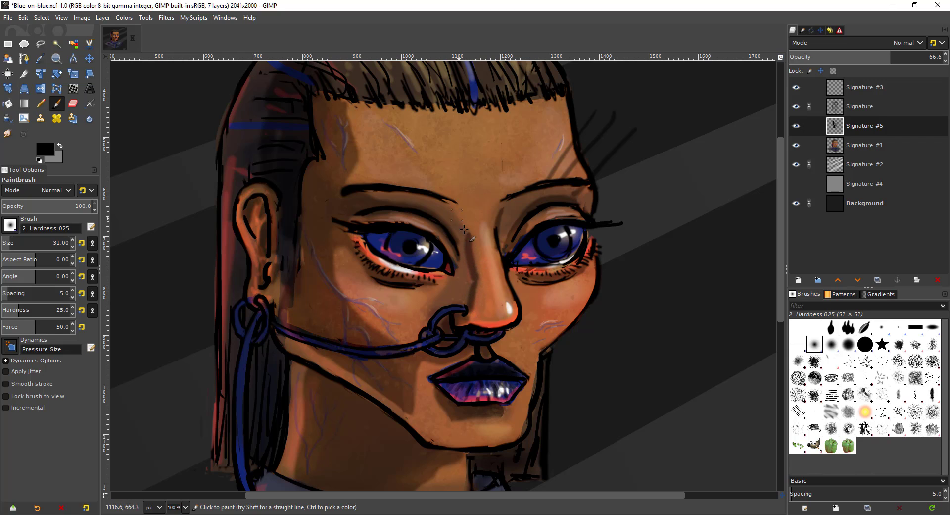
{"action": "mouse_move", "coordinate": [464, 229]}
{"action": "left_mouse_down"}
{"action": "mouse_move", "coordinate": [461, 221]}
{"action": "mouse_move", "coordinate": [468, 274]}
{"action": "mouse_move", "coordinate": [466, 232]}
{"action": "mouse_move", "coordinate": [457, 299]}
{"action": "mouse_move", "coordinate": [466, 294]}
{"action": "left_mouse_up"}
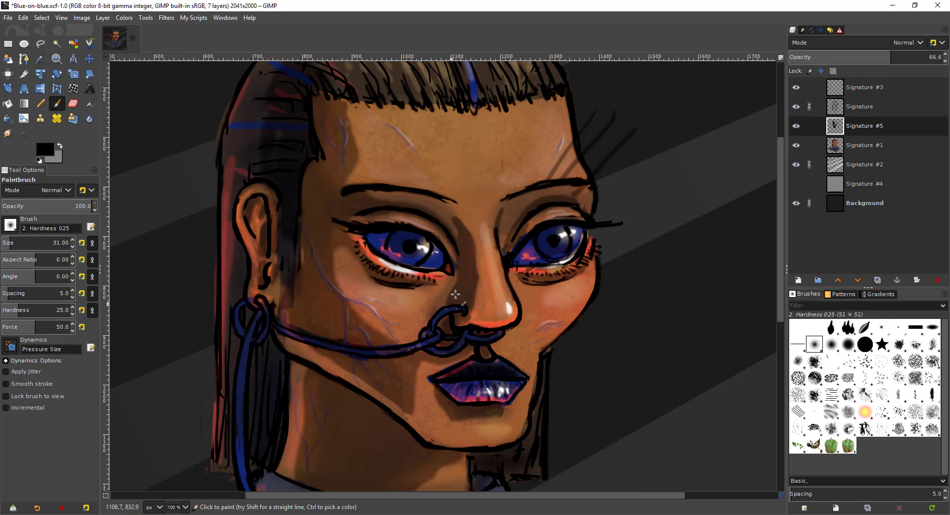
Undo the last stroke and extend the black shading down the shadowed side of the nose bridge at size 31
{"action": "key", "text": "ctrl+z"}
{"action": "scroll", "coordinate": [371, 255], "scroll_direction": "up", "scroll_amount": 2}
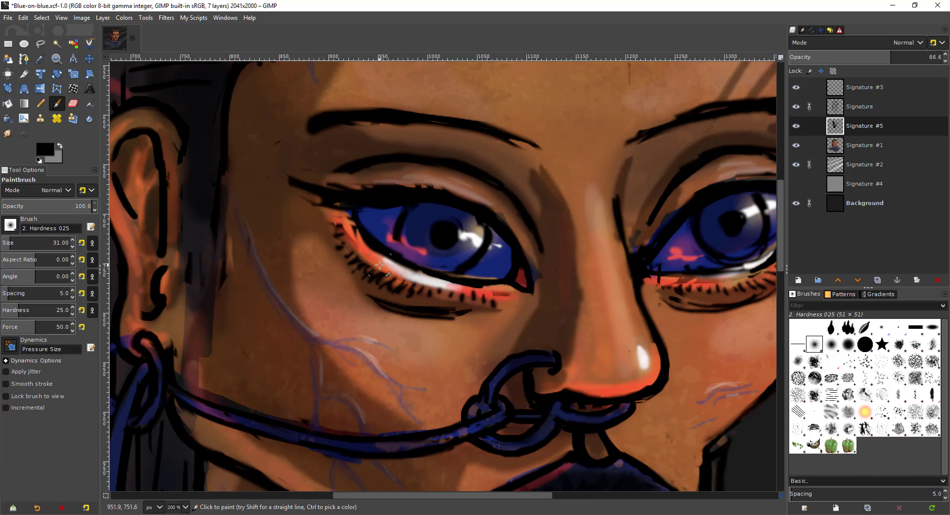
{"action": "left_click_drag", "start_coordinate": [484, 283], "coordinate": [376, 251]}
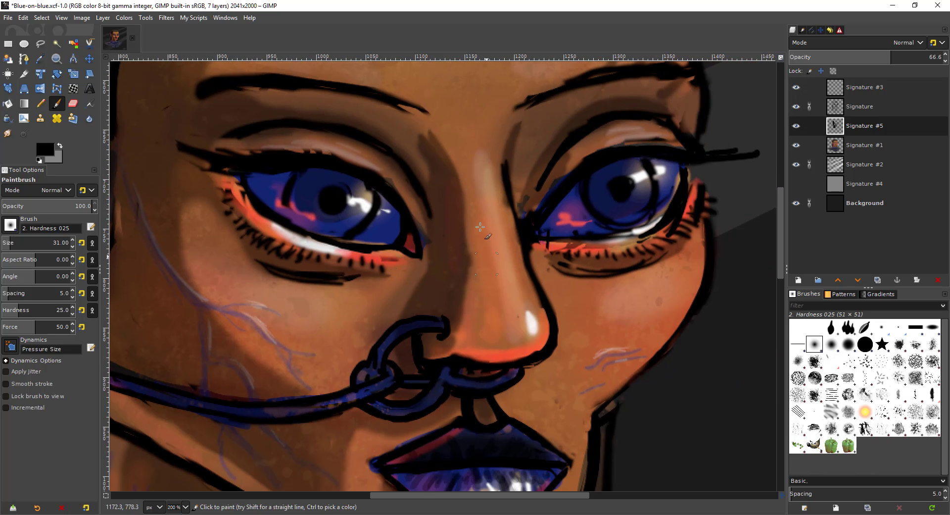
{"action": "left_click_drag", "start_coordinate": [464, 196], "coordinate": [480, 258]}
{"action": "mouse_move", "coordinate": [443, 208]}
{"action": "left_mouse_down"}
{"action": "mouse_move", "coordinate": [471, 228]}
{"action": "mouse_move", "coordinate": [442, 209]}
{"action": "mouse_move", "coordinate": [468, 278]}
{"action": "mouse_move", "coordinate": [431, 201]}
{"action": "mouse_move", "coordinate": [456, 272]}
{"action": "left_mouse_up"}
{"action": "scroll", "coordinate": [455, 264], "scroll_direction": "down", "scroll_amount": 3}
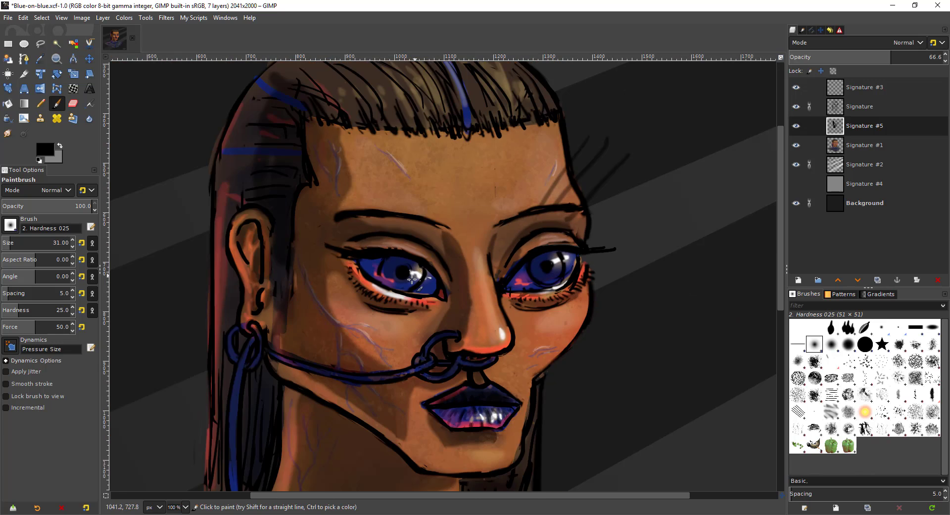
{"action": "scroll", "coordinate": [414, 204], "scroll_direction": "up", "scroll_amount": 2}
{"action": "left_click_drag", "start_coordinate": [459, 177], "coordinate": [441, 243]}
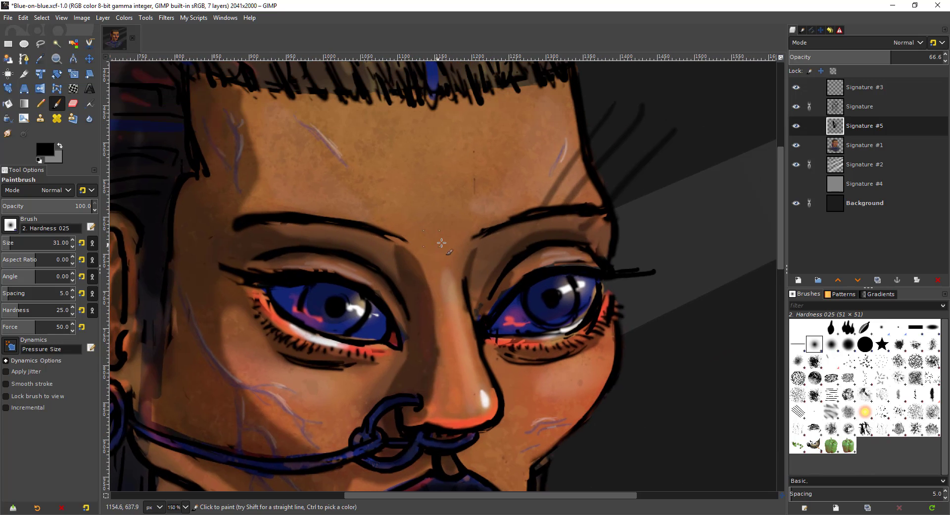
Erase the diagonal black strokes beside the forehead and the stray shading above the far brow and between the brows with a size 51 eraser
{"action": "key", "text": "shift+e"}
{"action": "mouse_move", "coordinate": [636, 117]}
{"action": "left_mouse_down"}
{"action": "mouse_move", "coordinate": [617, 104]}
{"action": "mouse_move", "coordinate": [679, 142]}
{"action": "mouse_move", "coordinate": [585, 156]}
{"action": "mouse_move", "coordinate": [625, 168]}
{"action": "left_mouse_up"}
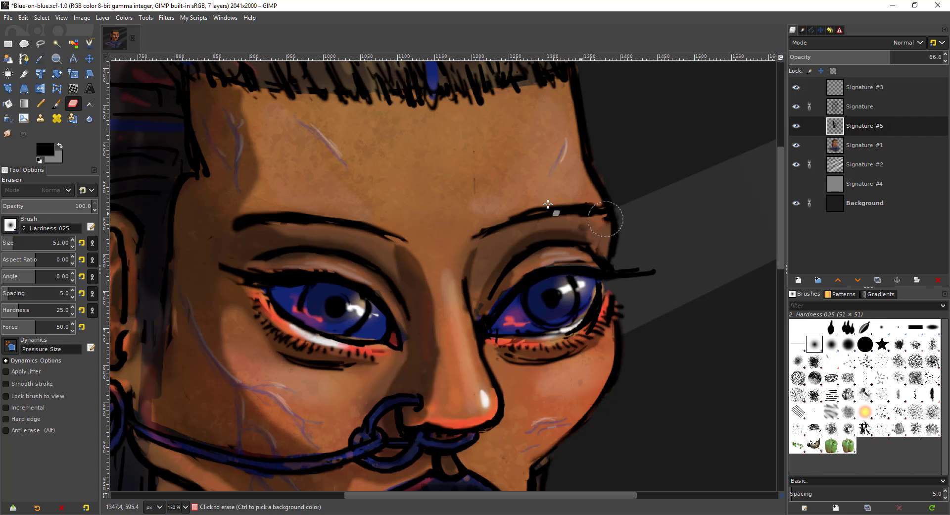
{"action": "mouse_move", "coordinate": [597, 210]}
{"action": "left_mouse_down"}
{"action": "mouse_move", "coordinate": [526, 200]}
{"action": "mouse_move", "coordinate": [590, 207]}
{"action": "mouse_move", "coordinate": [569, 205]}
{"action": "left_mouse_up"}
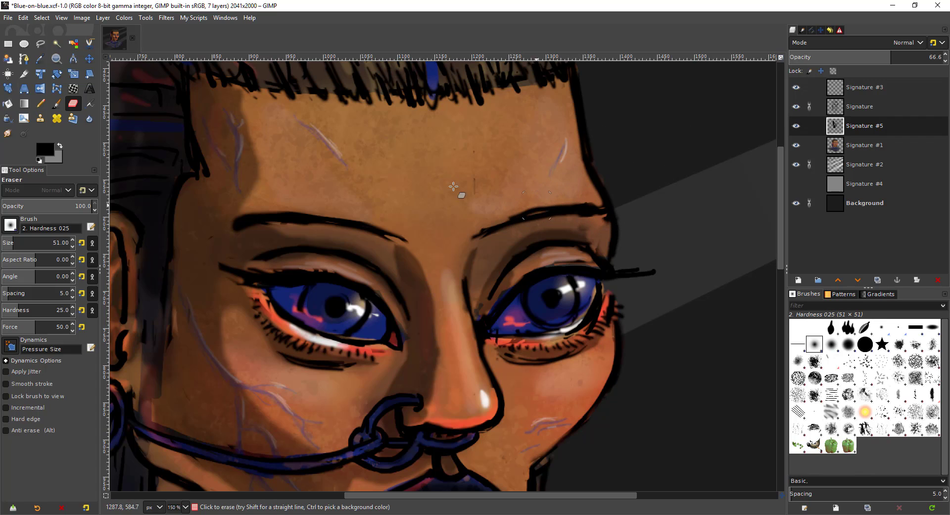
{"action": "mouse_move", "coordinate": [407, 216]}
{"action": "left_mouse_down"}
{"action": "mouse_move", "coordinate": [420, 171]}
{"action": "mouse_move", "coordinate": [430, 223]}
{"action": "mouse_move", "coordinate": [399, 183]}
{"action": "mouse_move", "coordinate": [436, 184]}
{"action": "mouse_move", "coordinate": [438, 203]}
{"action": "mouse_move", "coordinate": [404, 194]}
{"action": "mouse_move", "coordinate": [391, 205]}
{"action": "mouse_move", "coordinate": [432, 189]}
{"action": "left_mouse_up"}
{"action": "scroll", "coordinate": [394, 144], "scroll_direction": "down", "scroll_amount": 3}
{"action": "left_click_drag", "start_coordinate": [394, 282], "coordinate": [376, 275]}
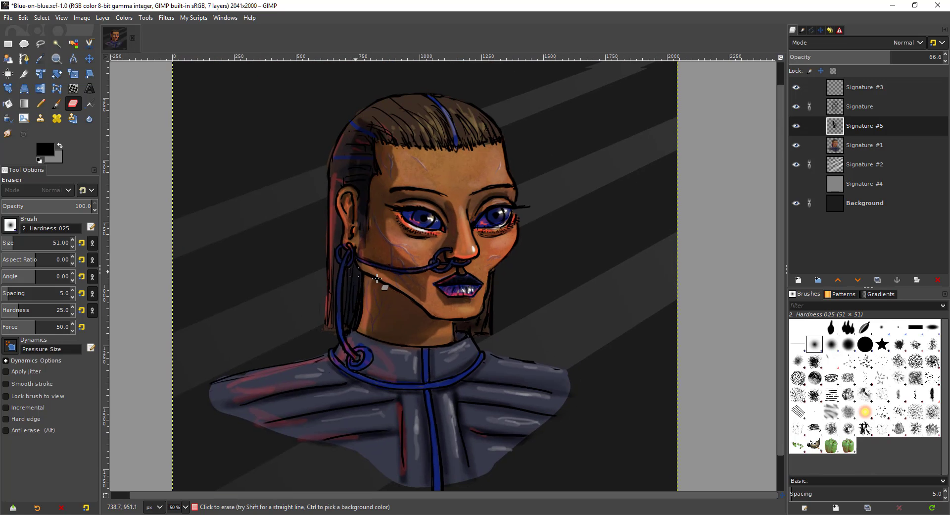
{"action": "scroll", "coordinate": [510, 227], "scroll_direction": "up", "scroll_amount": 2}
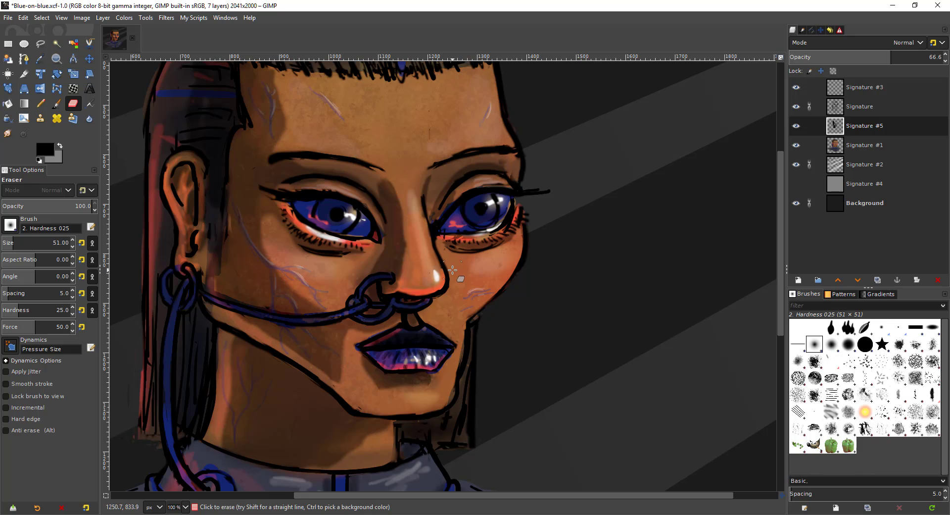
{"action": "scroll", "coordinate": [490, 278], "scroll_direction": "up", "scroll_amount": 1}
{"action": "key", "text": "p"}
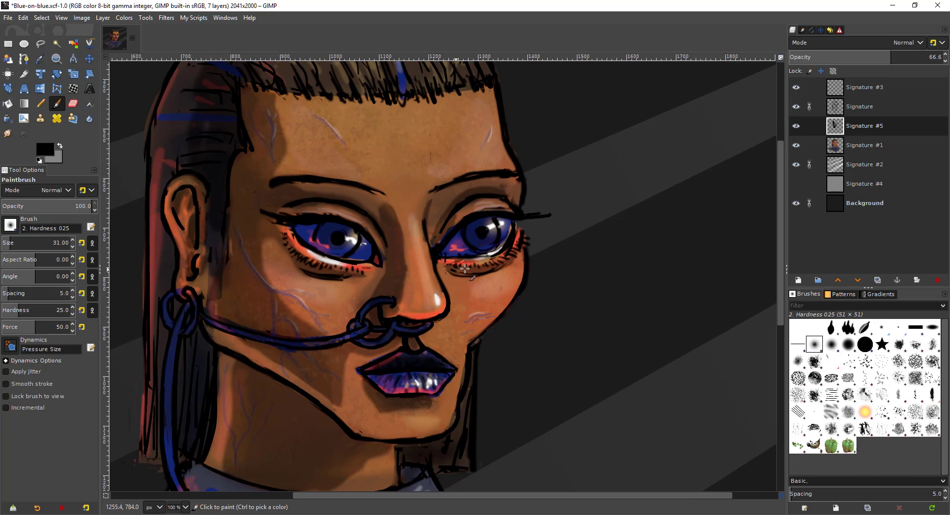
{"action": "mouse_move", "coordinate": [465, 268]}
{"action": "left_mouse_down"}
{"action": "mouse_move", "coordinate": [500, 266]}
{"action": "mouse_move", "coordinate": [453, 270]}
{"action": "mouse_move", "coordinate": [511, 259]}
{"action": "mouse_move", "coordinate": [492, 266]}
{"action": "left_mouse_up"}
{"action": "key", "text": "ctrl+z"}
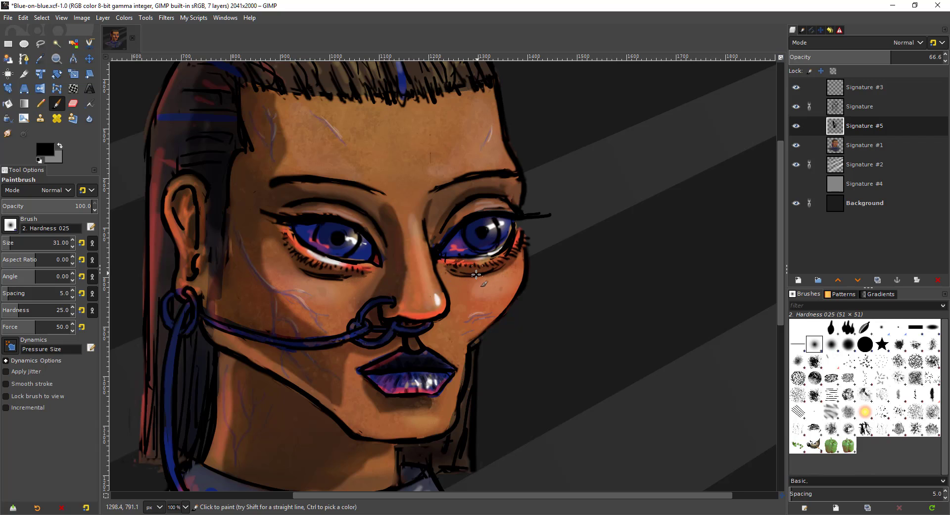
Soften the shading beneath the far eye by erasing along its lower edge on the Signature #5 layer
{"action": "key", "text": "shift+e"}
{"action": "mouse_move", "coordinate": [456, 276]}
{"action": "left_mouse_down"}
{"action": "mouse_move", "coordinate": [490, 279]}
{"action": "mouse_move", "coordinate": [453, 281]}
{"action": "mouse_move", "coordinate": [450, 271]}
{"action": "mouse_move", "coordinate": [500, 264]}
{"action": "left_mouse_up"}
{"action": "key", "text": "p"}
Flip the whole image horizontally and check the mirrored portrait's proportions at several magnifications
{"action": "scroll", "coordinate": [439, 231], "scroll_direction": "down", "scroll_amount": 4}
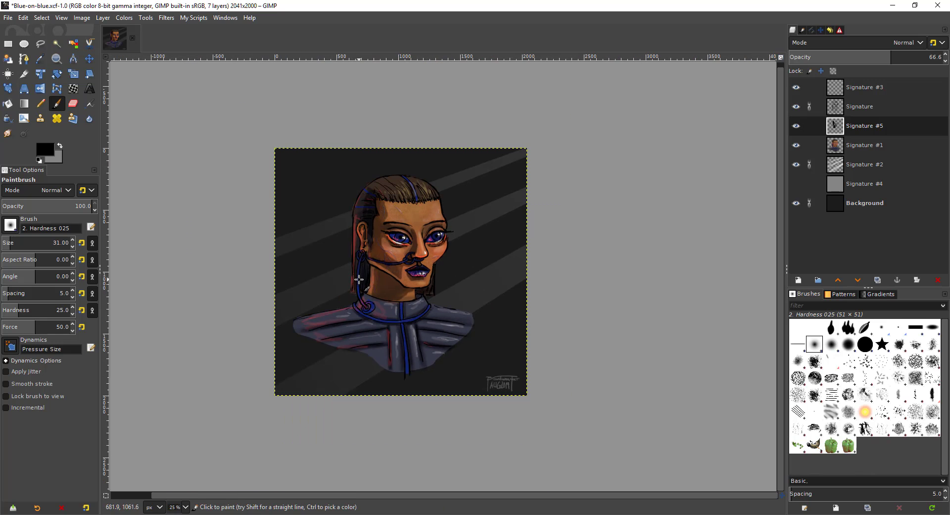
{"action": "scroll", "coordinate": [358, 280], "scroll_direction": "up", "scroll_amount": 2}
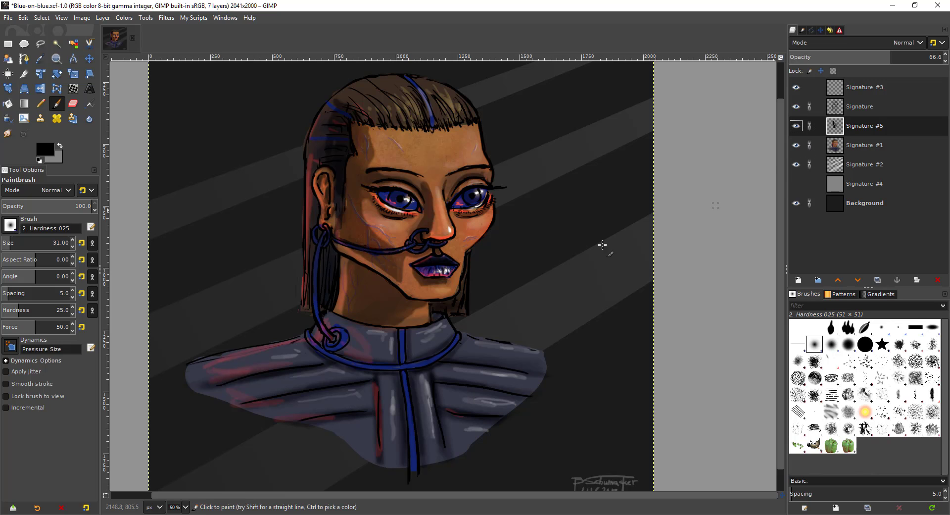
{"action": "key", "text": "f"}
{"action": "scroll", "coordinate": [400, 284], "scroll_direction": "down", "scroll_amount": 2}
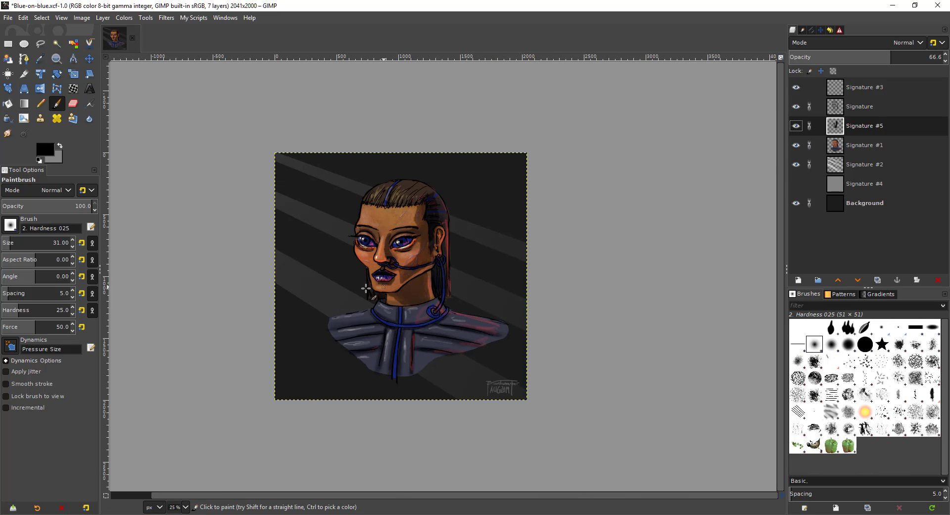
{"action": "scroll", "coordinate": [322, 314], "scroll_direction": "up", "scroll_amount": 3}
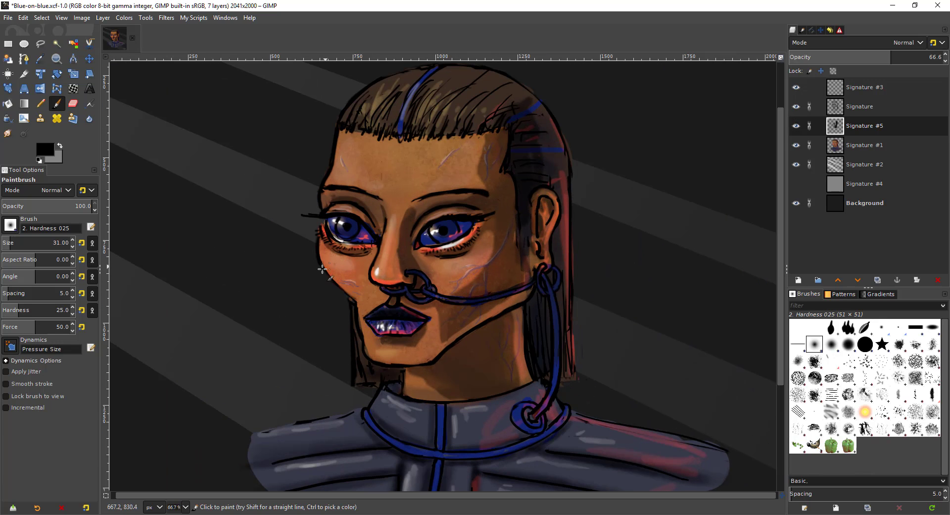
{"action": "left_click_drag", "start_coordinate": [324, 284], "coordinate": [255, 330]}
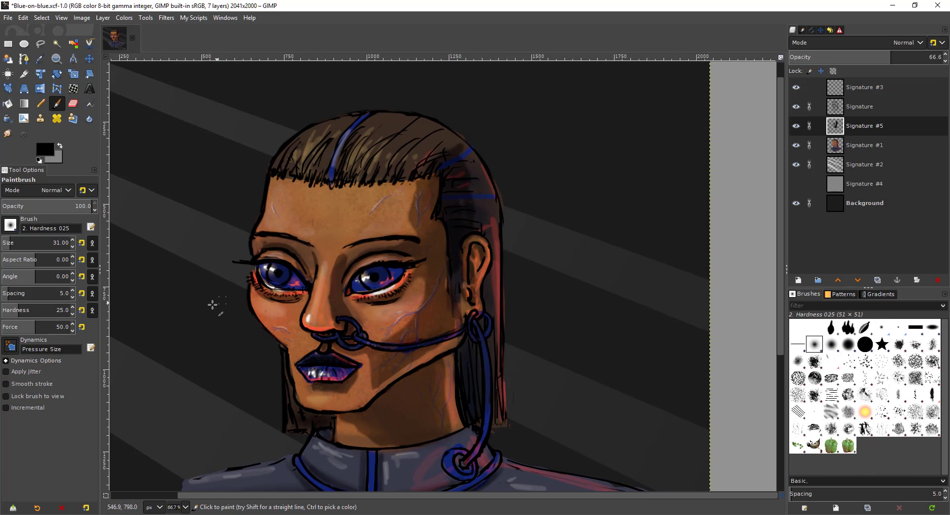
{"action": "scroll", "coordinate": [228, 302], "scroll_direction": "down", "scroll_amount": 2}
{"action": "scroll", "coordinate": [282, 284], "scroll_direction": "right", "scroll_amount": 2}
{"action": "scroll", "coordinate": [312, 276], "scroll_direction": "up", "scroll_amount": 1}
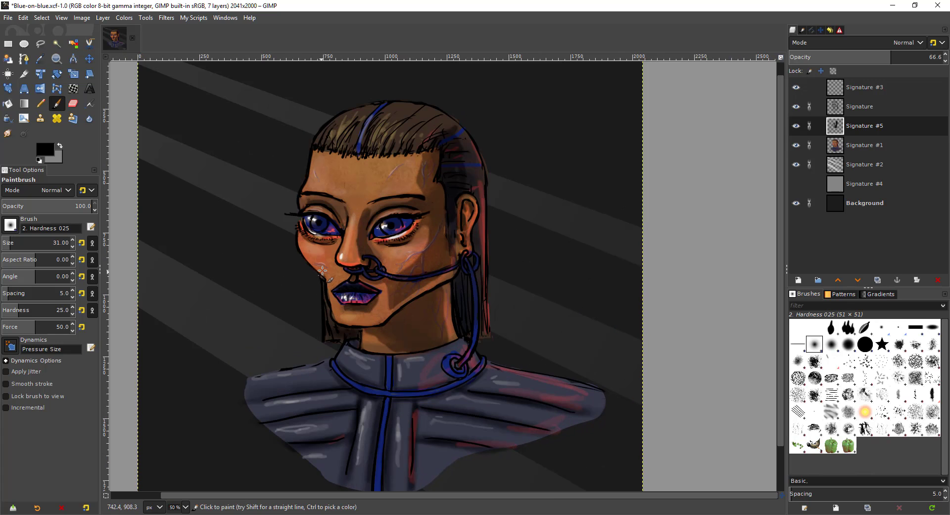
Erase the shading around the far eye's outer corner and upper cheek on the Signature #5 layer at size 51
{"action": "scroll", "coordinate": [324, 264], "scroll_direction": "up", "scroll_amount": 2}
{"action": "key", "text": "shift+e"}
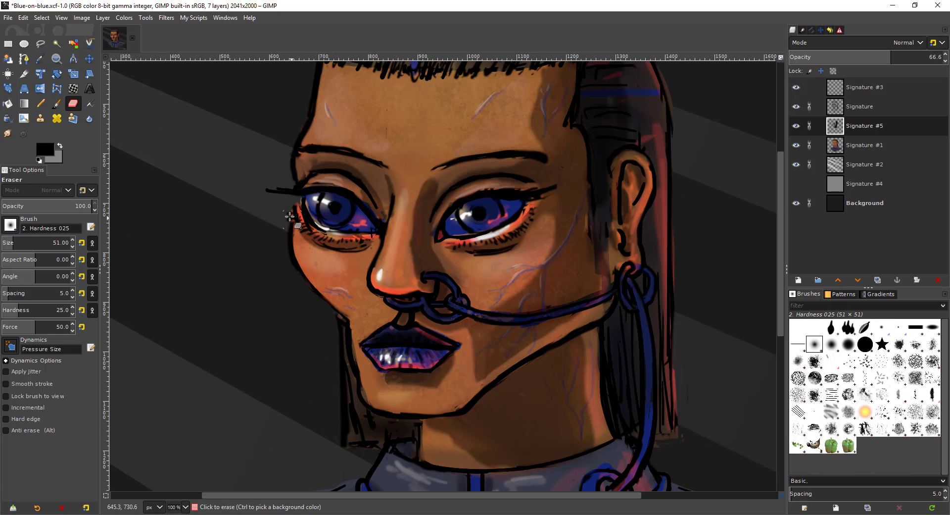
{"action": "left_click_drag", "start_coordinate": [292, 228], "coordinate": [317, 250]}
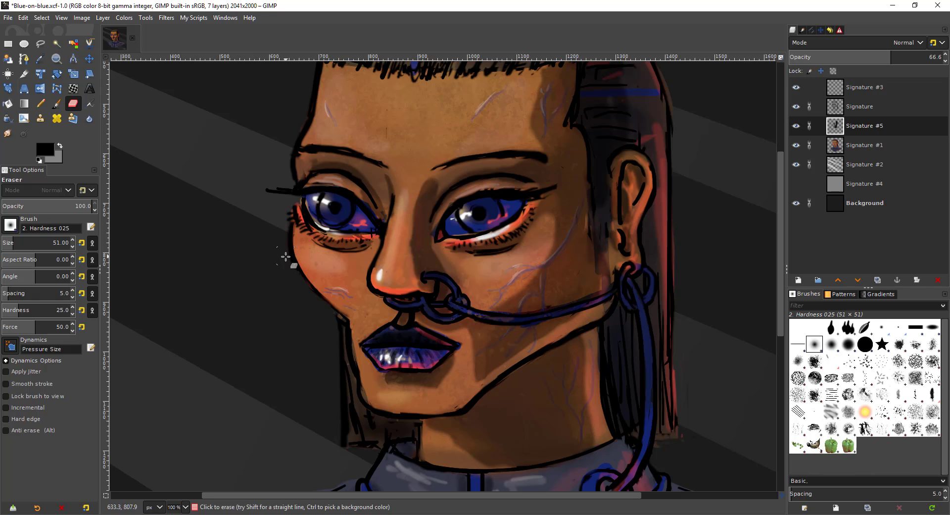
{"action": "scroll", "coordinate": [292, 256], "scroll_direction": "down", "scroll_amount": 2}
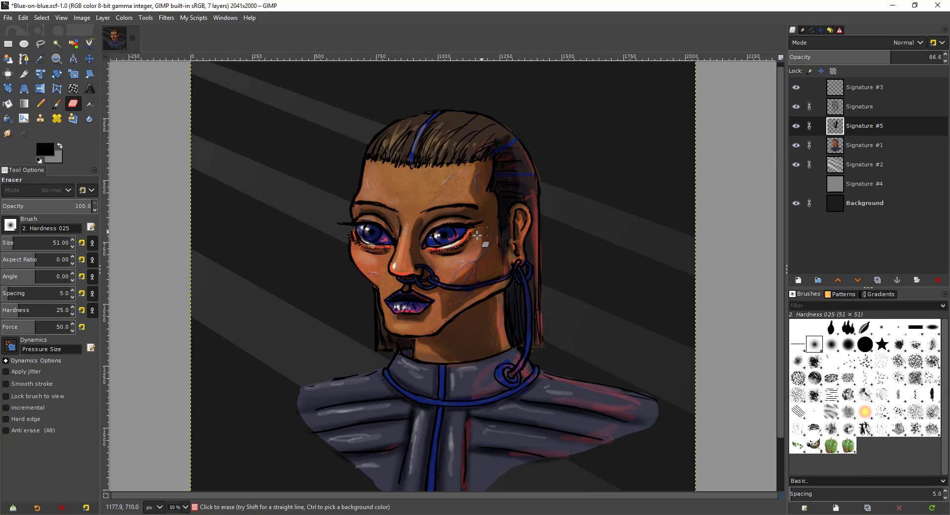
{"action": "scroll", "coordinate": [482, 237], "scroll_direction": "up", "scroll_amount": 1}
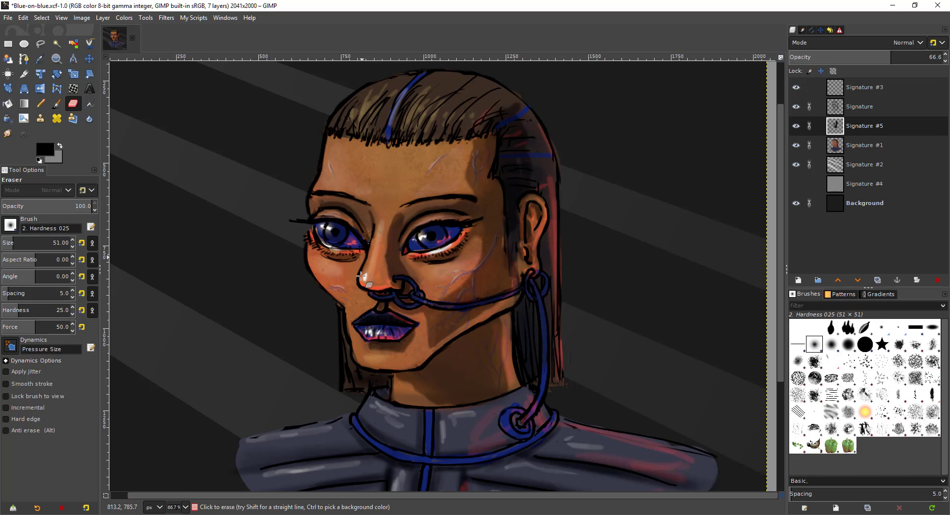
Make Signature #1 the working layer and hide the Signature #5 shading layer
{"action": "left_click", "coordinate": [860, 143]}
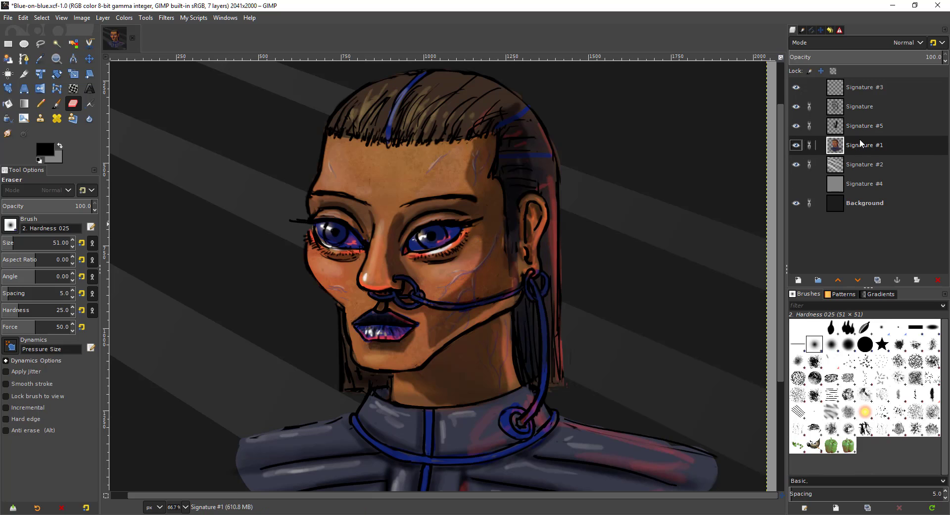
{"action": "left_click", "coordinate": [864, 107]}
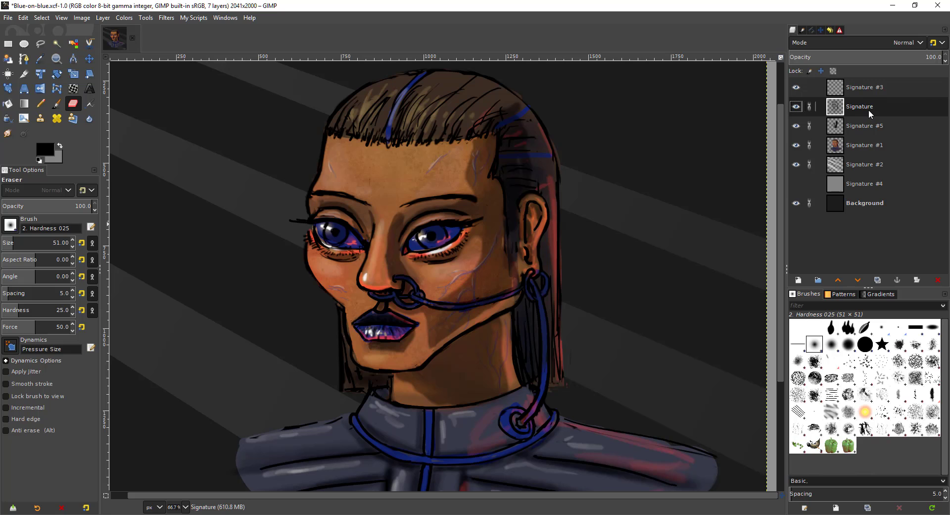
{"action": "left_click", "coordinate": [856, 145]}
{"action": "scroll", "coordinate": [479, 216], "scroll_direction": "up", "scroll_amount": 2}
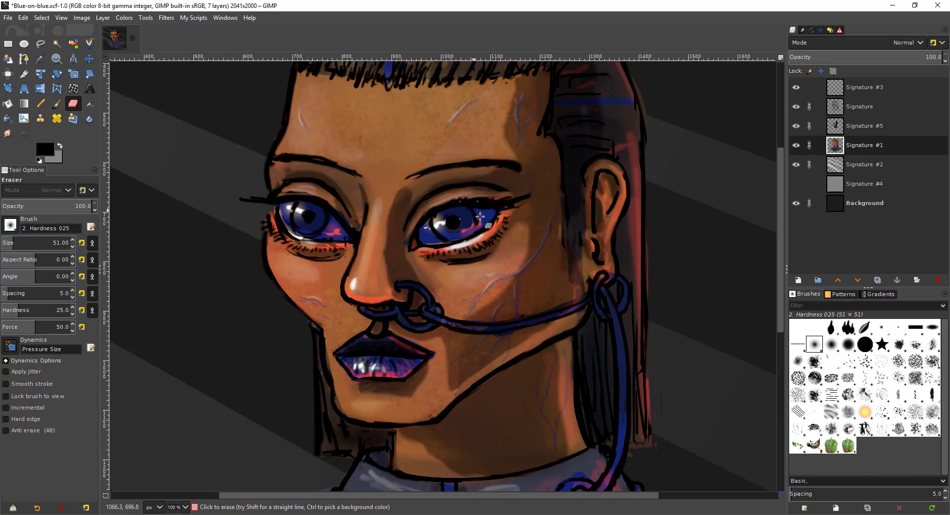
{"action": "scroll", "coordinate": [479, 217], "scroll_direction": "up", "scroll_amount": 2}
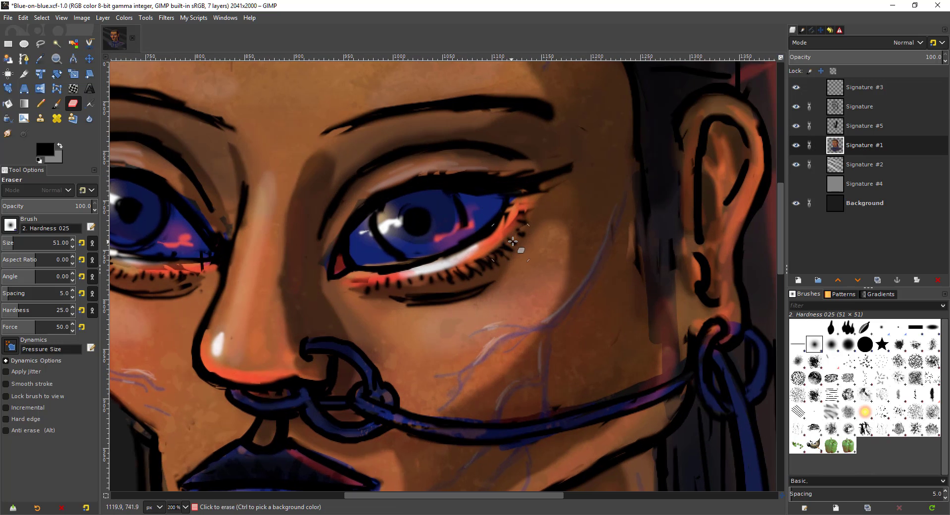
{"action": "left_click", "coordinate": [796, 126]}
Pick the brown skin tone beside the near eye and paint over the red around its lower lashes at size 21
{"action": "scroll", "coordinate": [540, 237], "scroll_direction": "down", "scroll_amount": 1}
{"action": "scroll", "coordinate": [540, 236], "scroll_direction": "left", "scroll_amount": 1}
{"action": "key", "text": "o"}
{"action": "left_click", "coordinate": [540, 236]}
{"action": "key", "text": "p"}
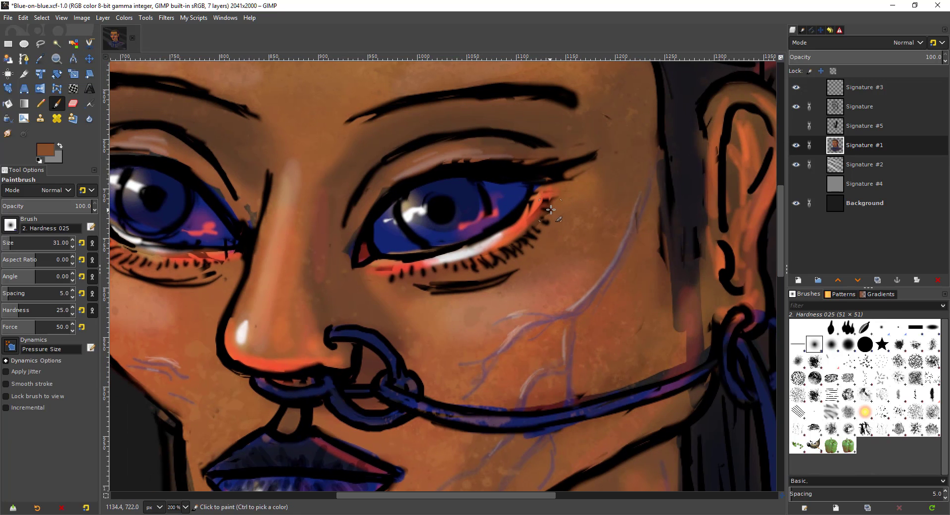
{"action": "key", "text": "["}
{"action": "left_click_drag", "start_coordinate": [543, 213], "coordinate": [507, 238]}
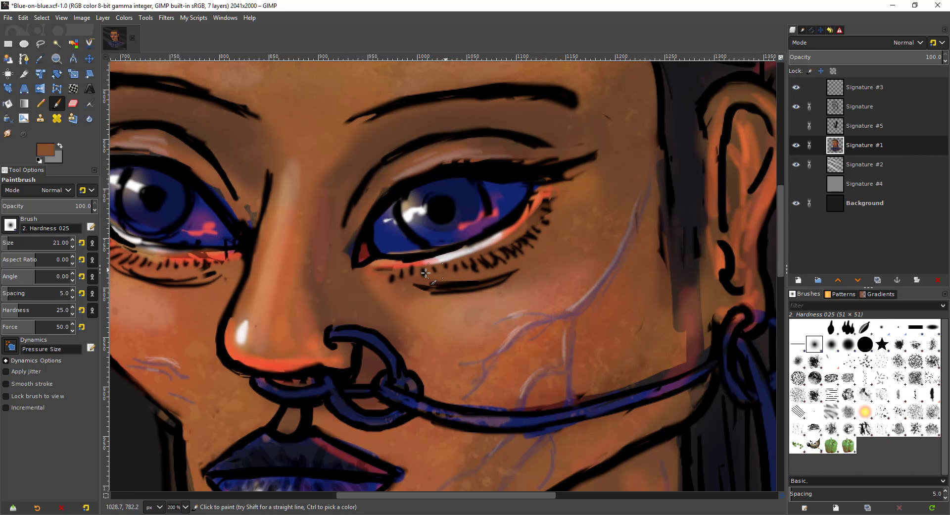
{"action": "key", "text": "1"}
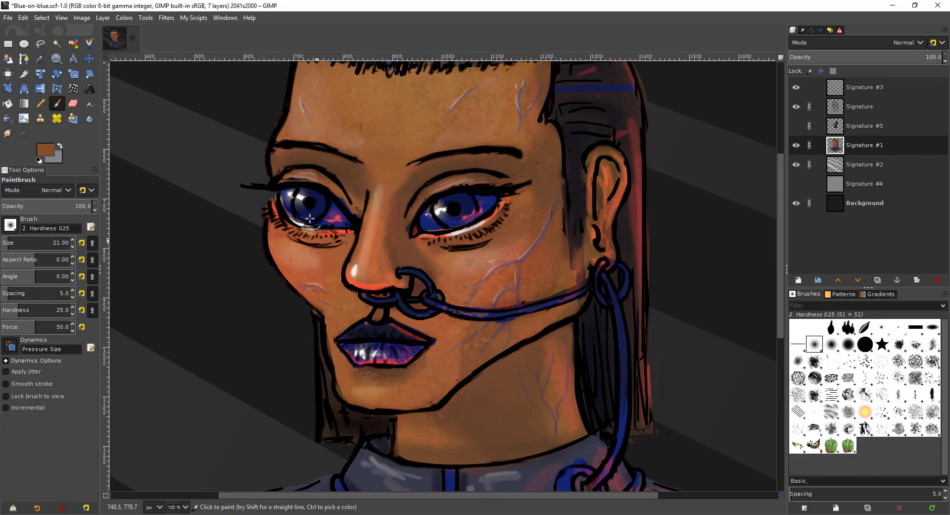
Paint the same brown over the red skin beneath the far eye and undo the last stroke
{"action": "key", "text": "2"}
{"action": "mouse_move", "coordinate": [270, 234]}
{"action": "left_mouse_down"}
{"action": "mouse_move", "coordinate": [267, 208]}
{"action": "mouse_move", "coordinate": [325, 278]}
{"action": "left_mouse_up"}
{"action": "key", "text": "ctrl+z"}
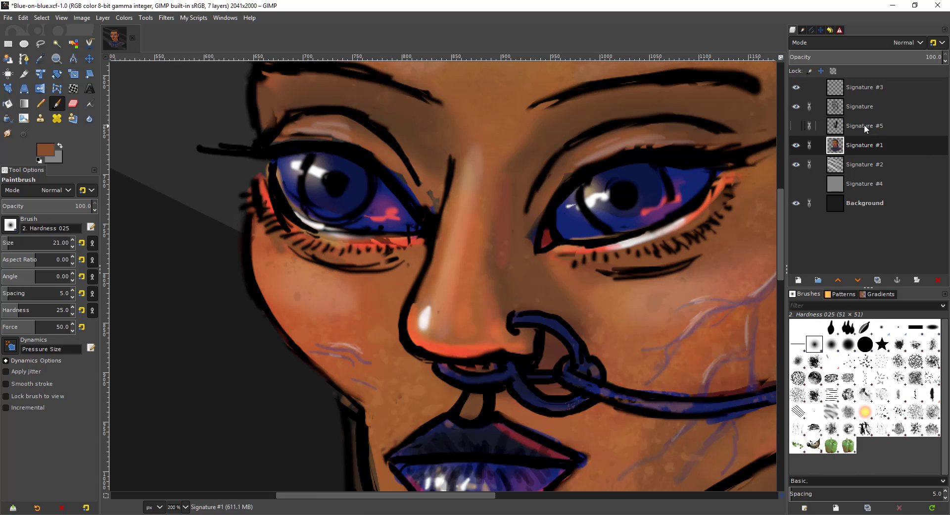
On the Signature layer, erase the lashes and outline jutting past the far eye's outer edge with the eraser reduced to size 21
{"action": "left_click", "coordinate": [864, 109]}
{"action": "key", "text": "shift+e"}
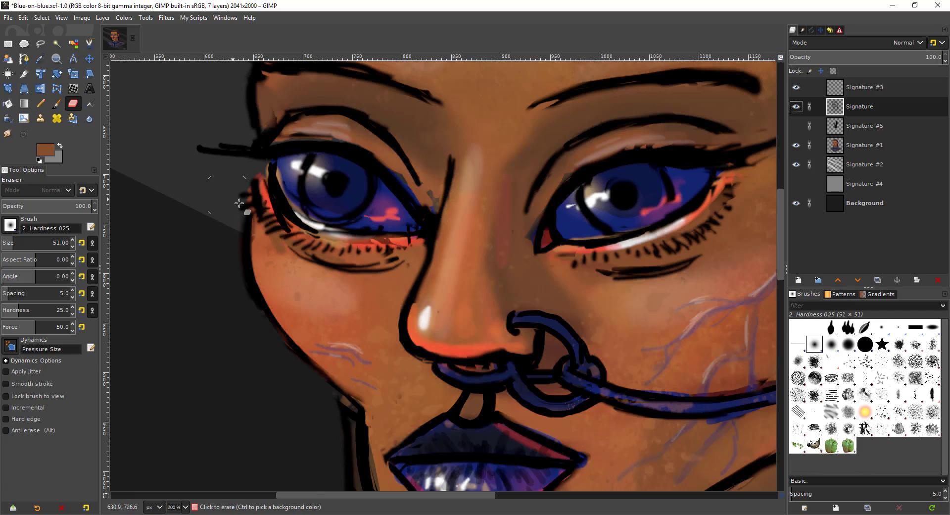
{"action": "key", "text": "bracketleft"}
{"action": "key", "text": "bracketleft"}
{"action": "key", "text": "bracketleft"}
{"action": "key", "text": "bracketleft"}
{"action": "key", "text": "bracketleft"}
{"action": "key", "text": "bracketleft"}
{"action": "key", "text": "bracketleft"}
{"action": "key", "text": "bracketleft"}
{"action": "key", "text": "bracketleft"}
{"action": "key", "text": "bracketleft"}
{"action": "key", "text": "bracketleft"}
{"action": "key", "text": "bracketleft"}
{"action": "key", "text": "bracketleft"}
{"action": "key", "text": "bracketleft"}
{"action": "key", "text": "bracketleft"}
{"action": "key", "text": "bracketleft"}
{"action": "key", "text": "bracketleft"}
{"action": "key", "text": "bracketleft"}
{"action": "key", "text": "bracketleft"}
{"action": "key", "text": "bracketleft"}
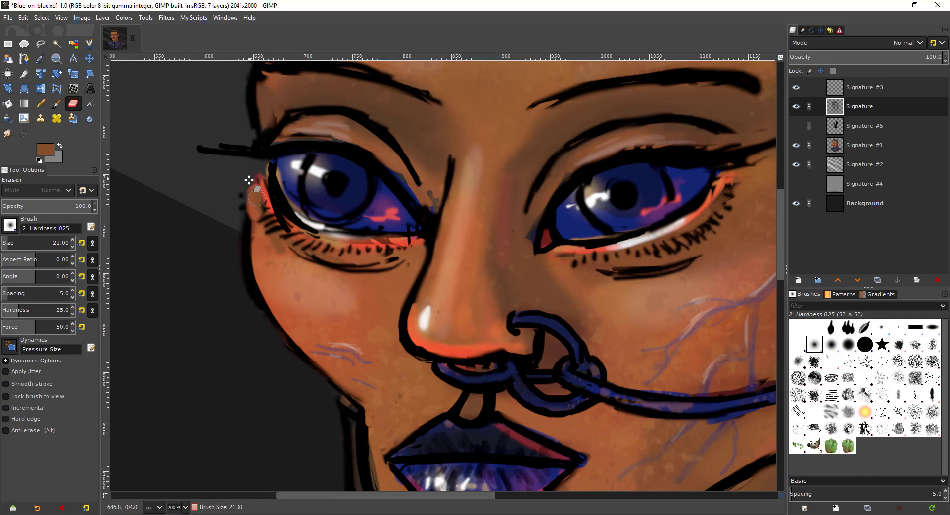
Pick black from the outline above the far eye and redraw the face contour beside the eye down to the cheek
{"action": "key", "text": "p"}
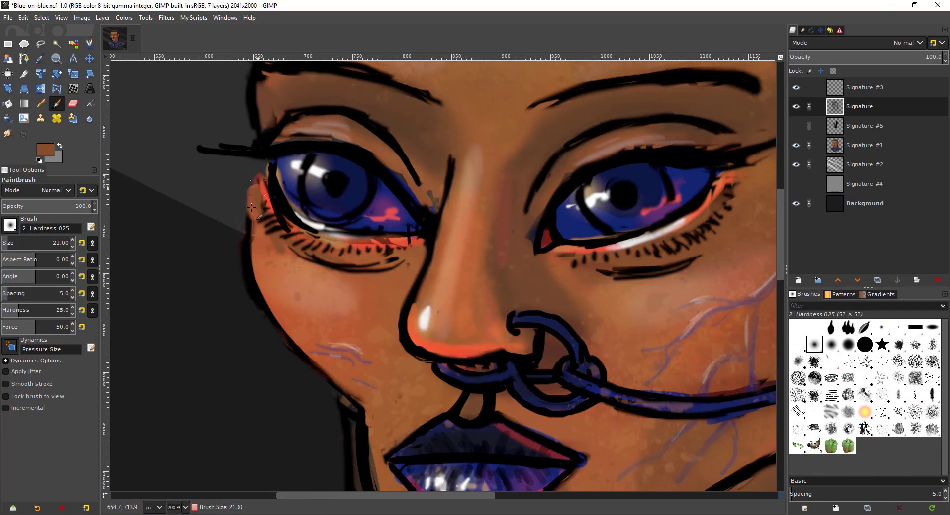
{"action": "key", "text": "o"}
{"action": "left_click", "coordinate": [259, 149]}
{"action": "key", "text": "p"}
{"action": "left_click_drag", "start_coordinate": [257, 187], "coordinate": [252, 250]}
{"action": "key", "text": "shift+e"}
{"action": "key", "text": "minus"}
{"action": "key", "text": "minus"}
{"action": "key", "text": "minus"}
{"action": "left_click_drag", "start_coordinate": [257, 288], "coordinate": [299, 249]}
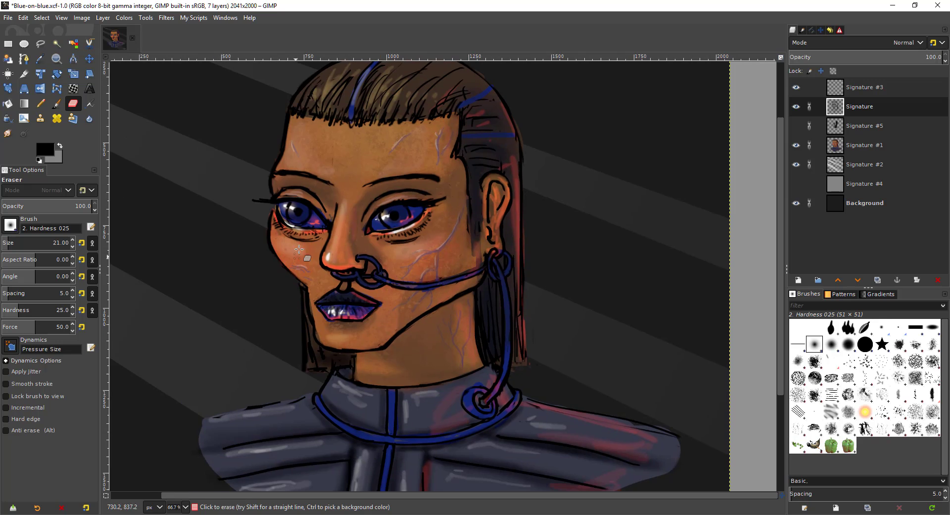
On the Signature #1 layer, pick the brown skin tone at the far eye's outer lower lashes and switch to the Paintbrush
{"action": "key", "text": "plus"}
{"action": "key", "text": "plus"}
{"action": "key", "text": "o"}
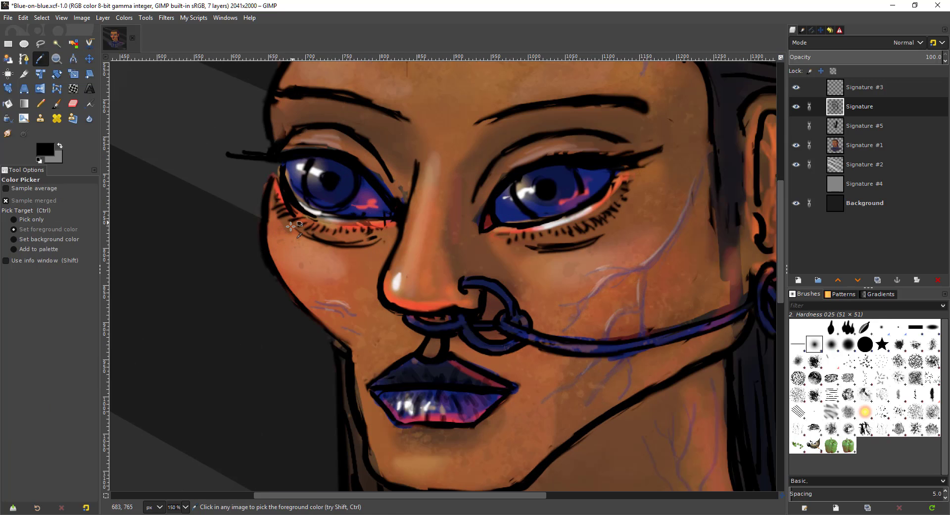
{"action": "left_click", "coordinate": [860, 145]}
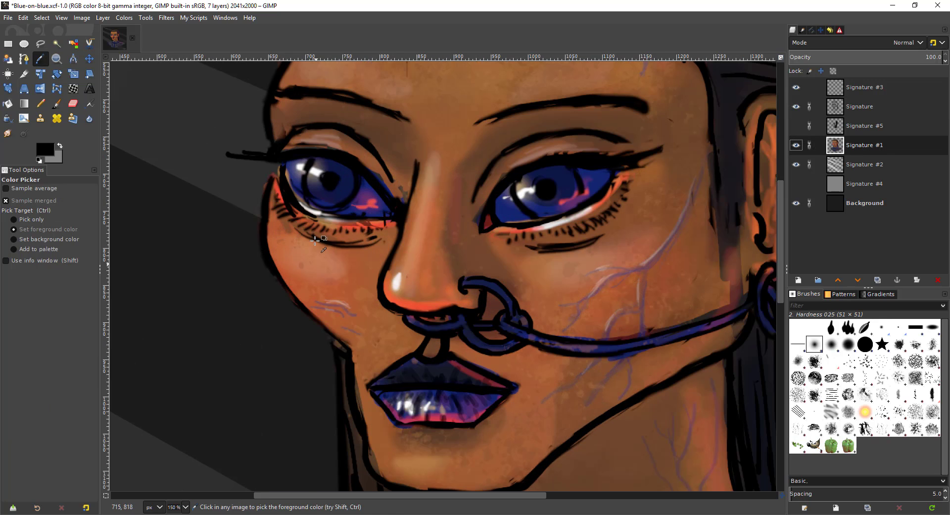
{"action": "left_click", "coordinate": [288, 221]}
{"action": "key", "text": "plus"}
{"action": "key", "text": "plus"}
{"action": "key", "text": "p"}
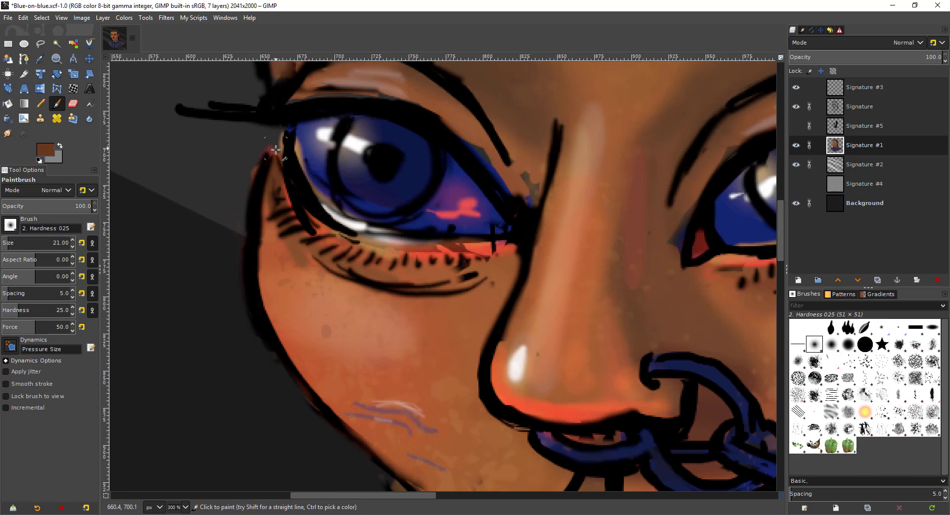
{"action": "key", "text": "minus"}
{"action": "key", "text": "minus"}
{"action": "key", "text": "minus"}
{"action": "key", "text": "plus"}
{"action": "key", "text": "plus"}
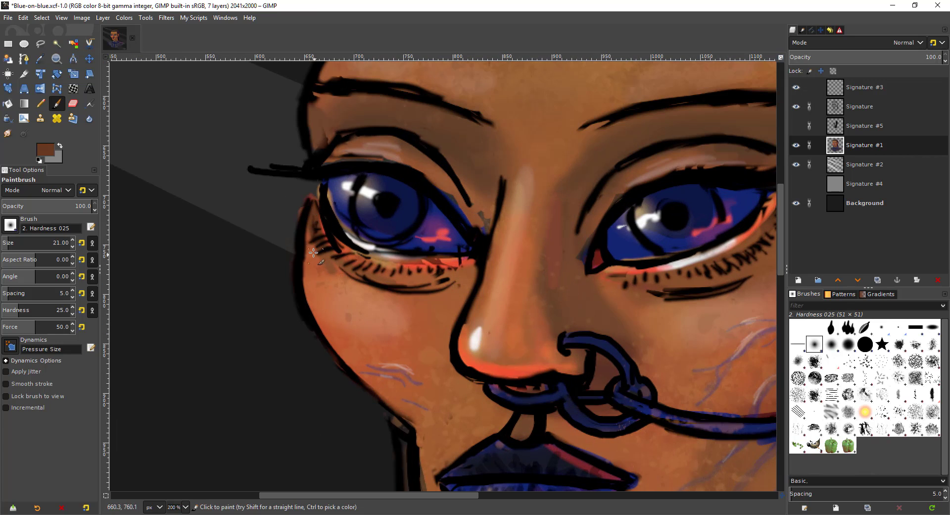
On the Signature layer, thin the black outline along the far eye's outer lower edge with the eraser at size 11
{"action": "left_click", "coordinate": [867, 109]}
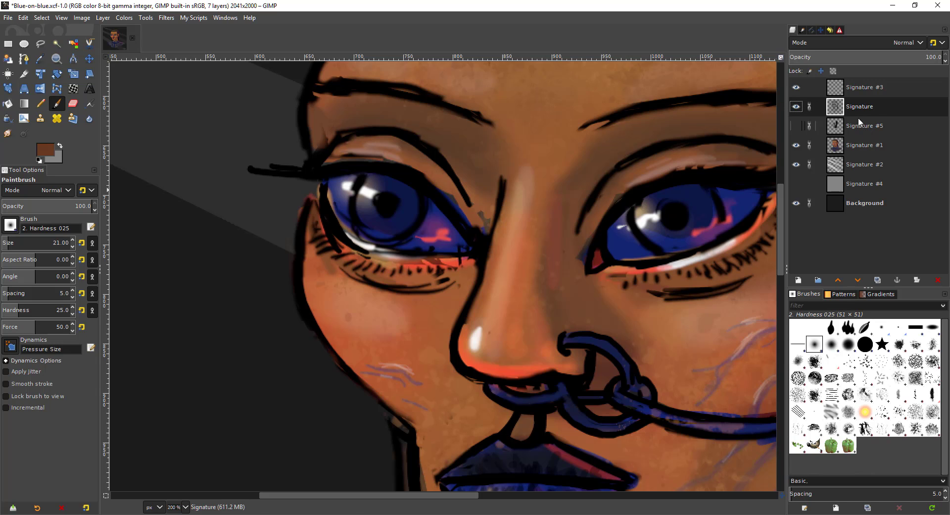
{"action": "key", "text": "plus"}
{"action": "key", "text": "shift+e"}
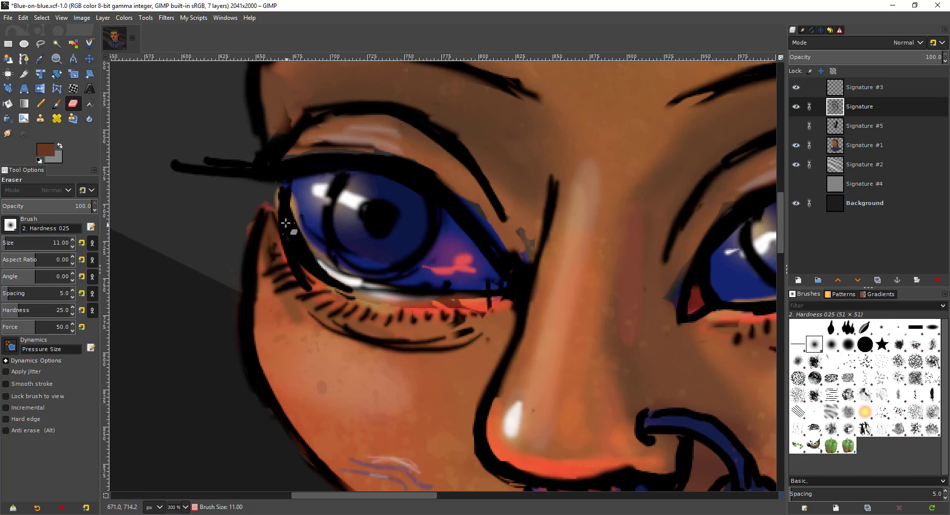
{"action": "mouse_move", "coordinate": [286, 223]}
{"action": "left_mouse_down"}
{"action": "mouse_move", "coordinate": [316, 272]}
{"action": "mouse_move", "coordinate": [287, 215]}
{"action": "mouse_move", "coordinate": [291, 201]}
{"action": "mouse_move", "coordinate": [308, 236]}
{"action": "mouse_move", "coordinate": [294, 211]}
{"action": "mouse_move", "coordinate": [302, 212]}
{"action": "mouse_move", "coordinate": [298, 189]}
{"action": "mouse_move", "coordinate": [302, 227]}
{"action": "mouse_move", "coordinate": [306, 216]}
{"action": "mouse_move", "coordinate": [336, 271]}
{"action": "mouse_move", "coordinate": [307, 247]}
{"action": "mouse_move", "coordinate": [312, 262]}
{"action": "mouse_move", "coordinate": [340, 288]}
{"action": "mouse_move", "coordinate": [316, 259]}
{"action": "mouse_move", "coordinate": [325, 283]}
{"action": "mouse_move", "coordinate": [314, 279]}
{"action": "mouse_move", "coordinate": [327, 274]}
{"action": "mouse_move", "coordinate": [319, 271]}
{"action": "mouse_move", "coordinate": [361, 291]}
{"action": "left_mouse_up"}
{"action": "scroll", "coordinate": [317, 270], "scroll_direction": "down", "scroll_amount": 2}
{"action": "scroll", "coordinate": [312, 275], "scroll_direction": "up", "scroll_amount": 2}
{"action": "mouse_move", "coordinate": [284, 199]}
{"action": "left_mouse_down"}
{"action": "mouse_move", "coordinate": [305, 259]}
{"action": "mouse_move", "coordinate": [290, 192]}
{"action": "mouse_move", "coordinate": [317, 265]}
{"action": "mouse_move", "coordinate": [293, 218]}
{"action": "mouse_move", "coordinate": [320, 265]}
{"action": "mouse_move", "coordinate": [307, 249]}
{"action": "mouse_move", "coordinate": [365, 292]}
{"action": "left_mouse_up"}
{"action": "scroll", "coordinate": [351, 266], "scroll_direction": "down", "scroll_amount": 1}
{"action": "scroll", "coordinate": [307, 340], "scroll_direction": "down", "scroll_amount": 3}
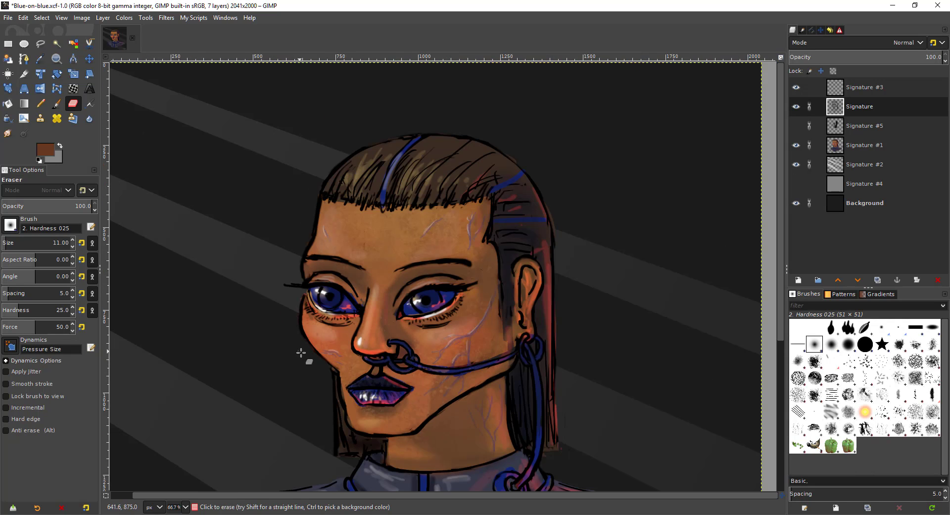
Flip the portrait horizontally and check the mirrored face around the far eye
{"action": "key", "text": "shift+f"}
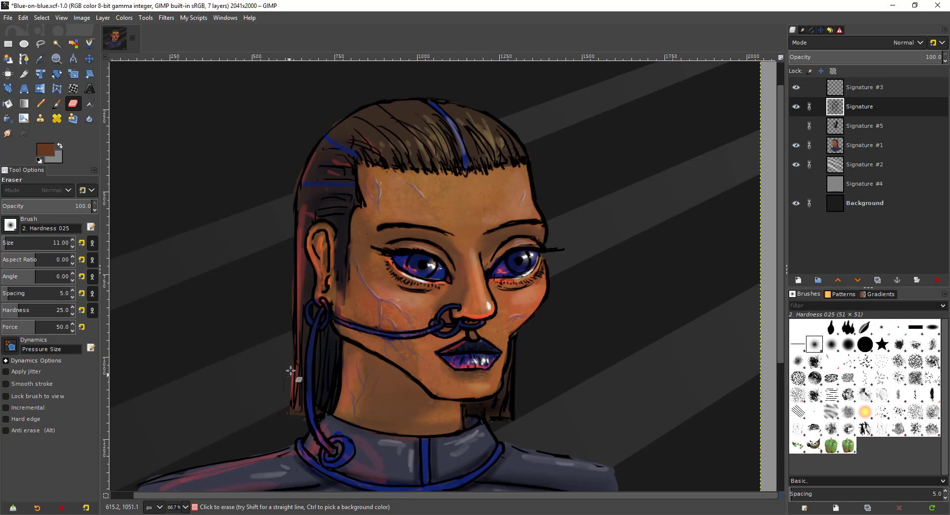
{"action": "left_click_drag", "start_coordinate": [283, 373], "coordinate": [364, 315]}
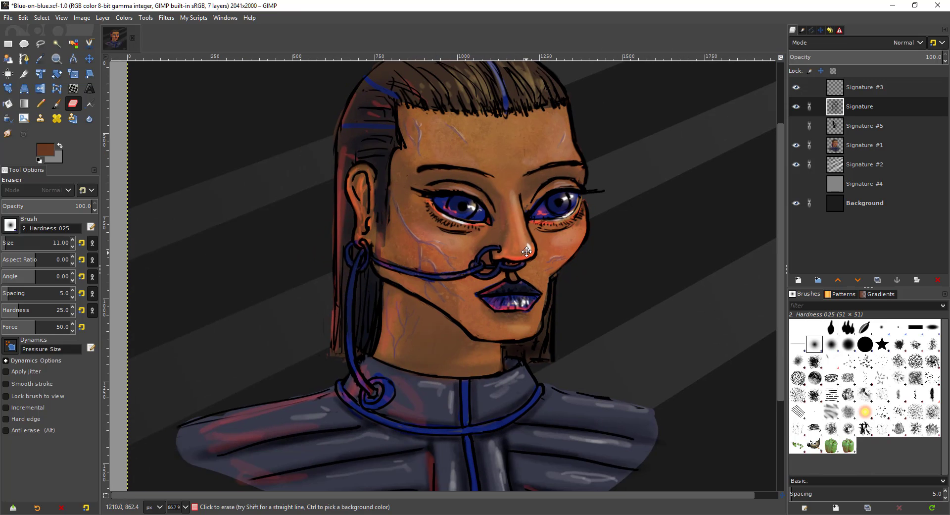
{"action": "scroll", "coordinate": [555, 218], "scroll_direction": "up", "scroll_amount": 2}
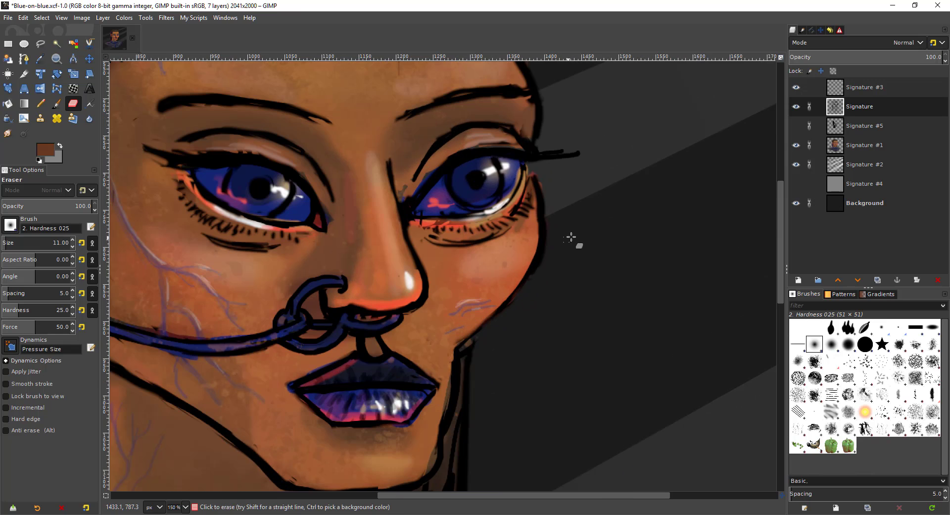
{"action": "scroll", "coordinate": [569, 238], "scroll_direction": "up", "scroll_amount": 1}
On the Signature #1 layer, pick dark blue from the far eye and paint over the white along its outer lower edge
{"action": "left_click", "coordinate": [860, 145]}
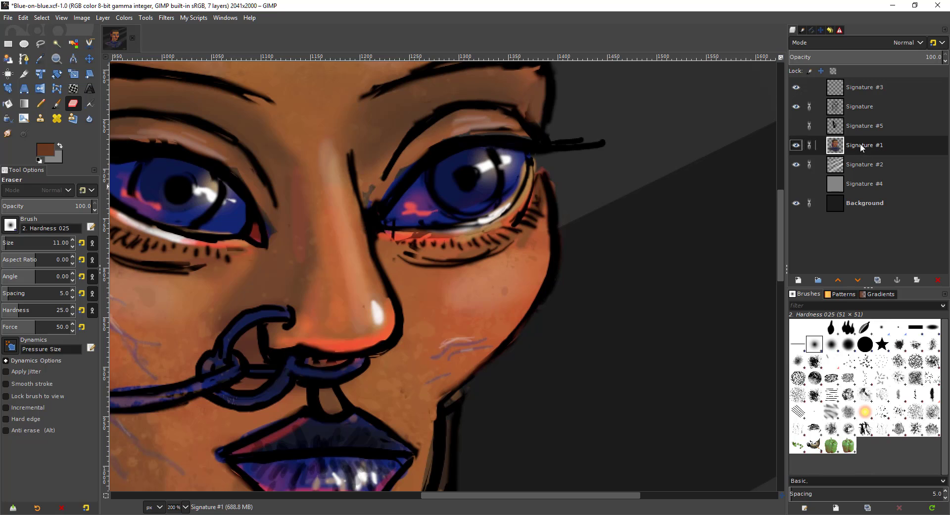
{"action": "scroll", "coordinate": [527, 185], "scroll_direction": "up", "scroll_amount": 1}
{"action": "key", "text": "p"}
{"action": "left_click", "coordinate": [505, 202], "text": "ctrl"}
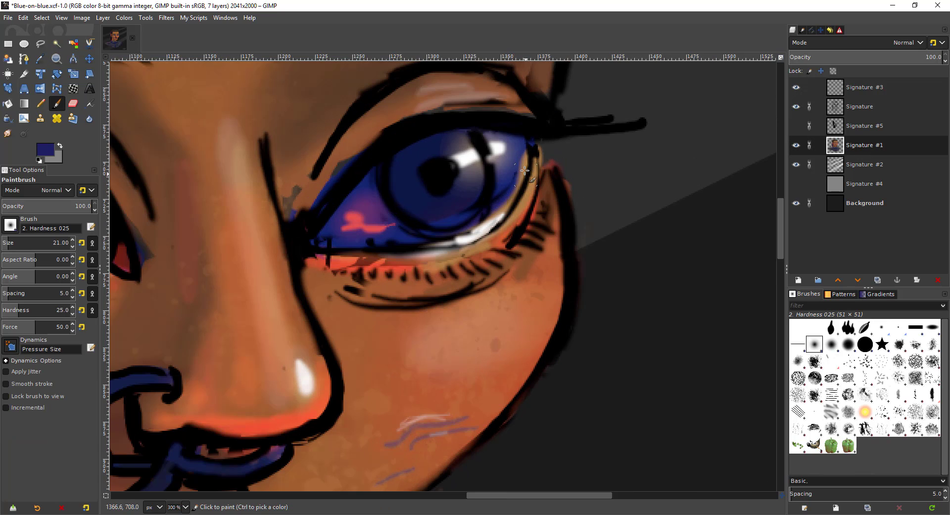
{"action": "mouse_move", "coordinate": [524, 170]}
{"action": "left_mouse_down"}
{"action": "mouse_move", "coordinate": [492, 214]}
{"action": "mouse_move", "coordinate": [516, 179]}
{"action": "mouse_move", "coordinate": [454, 233]}
{"action": "mouse_move", "coordinate": [497, 212]}
{"action": "mouse_move", "coordinate": [482, 225]}
{"action": "mouse_move", "coordinate": [403, 241]}
{"action": "left_mouse_up"}
{"action": "left_click_drag", "start_coordinate": [515, 190], "coordinate": [470, 235]}
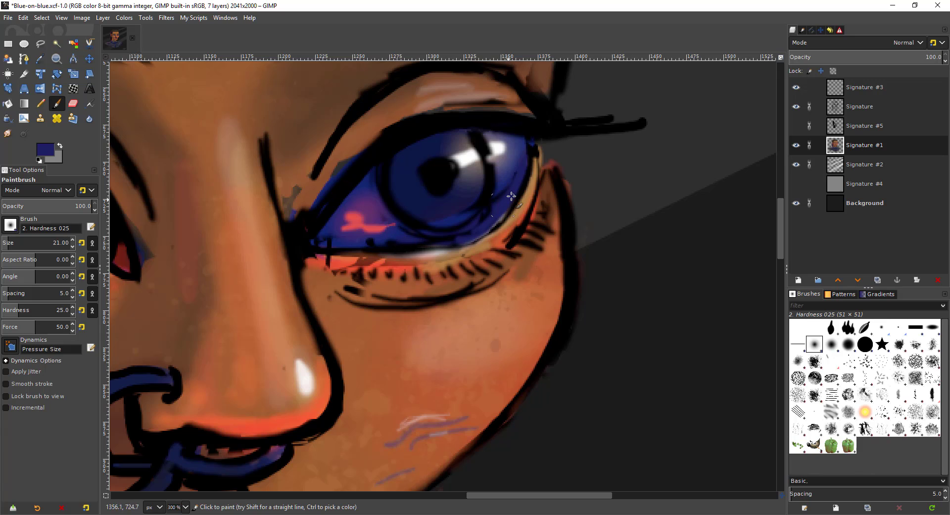
Replace an undone orange stroke by picking the brown beneath the far eye's lashes and painting the skin beside its outer corner
{"action": "left_click", "coordinate": [554, 252], "text": "ctrl"}
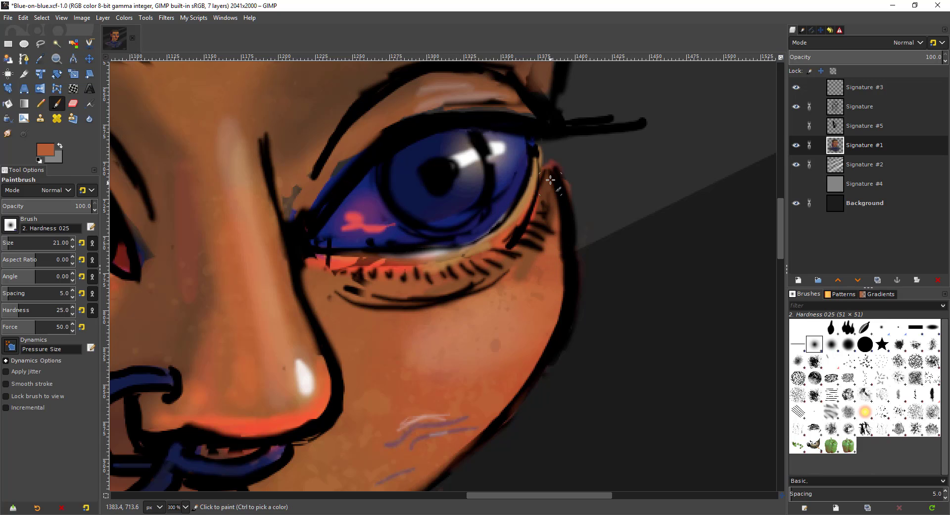
{"action": "left_click_drag", "start_coordinate": [526, 233], "coordinate": [550, 192]}
{"action": "key", "text": "ctrl+z"}
{"action": "key", "text": "o"}
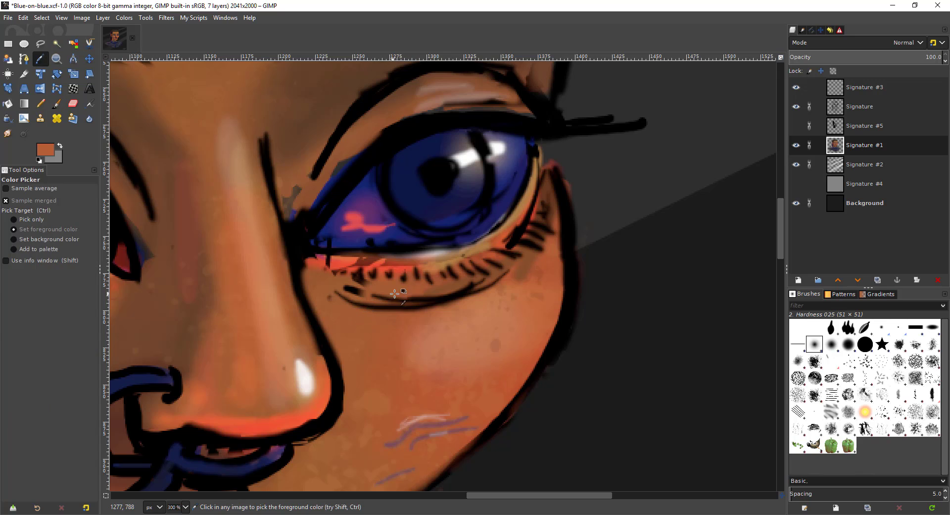
{"action": "left_click", "coordinate": [394, 295]}
{"action": "key", "text": "p"}
{"action": "mouse_move", "coordinate": [525, 235]}
{"action": "left_mouse_down"}
{"action": "mouse_move", "coordinate": [553, 186]}
{"action": "mouse_move", "coordinate": [501, 271]}
{"action": "mouse_move", "coordinate": [457, 291]}
{"action": "mouse_move", "coordinate": [496, 272]}
{"action": "mouse_move", "coordinate": [524, 241]}
{"action": "left_mouse_up"}
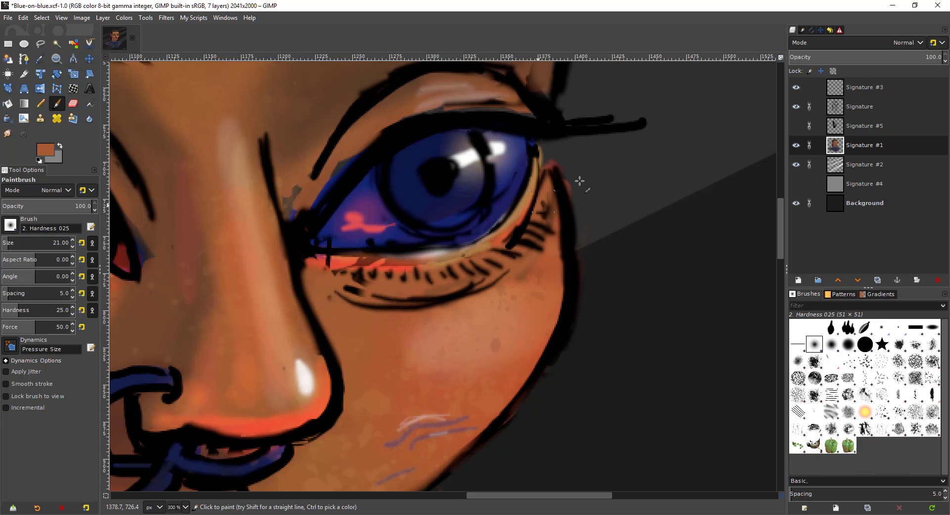
Erase the skin colour spilling past the face contour beside the far eye with the eraser at size 11
{"action": "key", "text": "shift+e"}
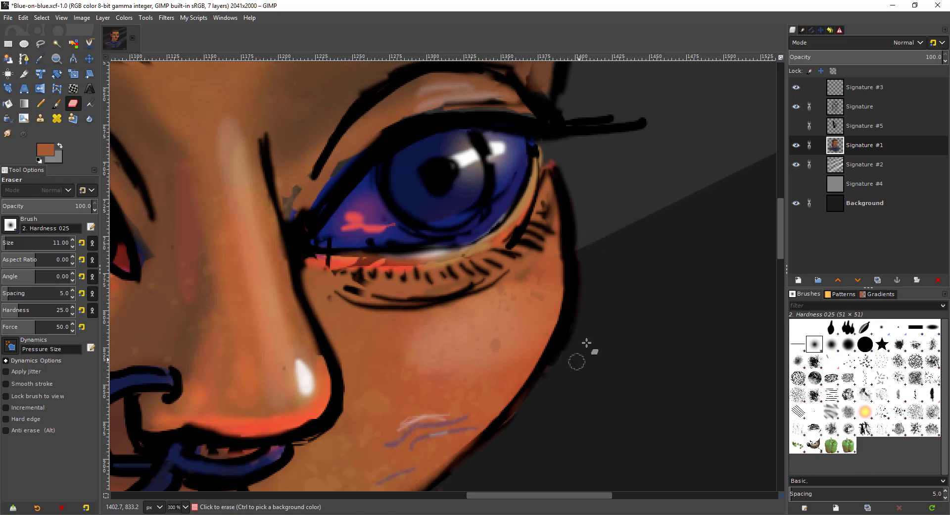
{"action": "key", "text": "p"}
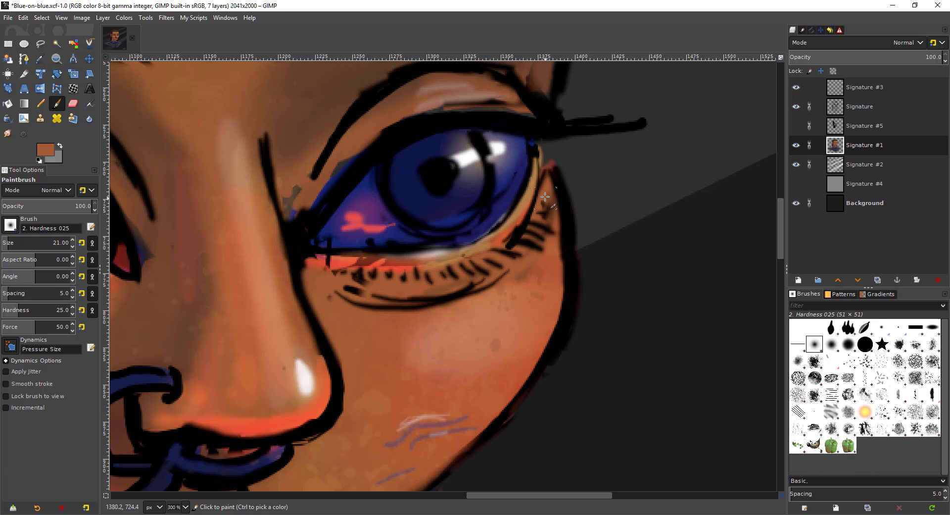
{"action": "scroll", "coordinate": [525, 229], "scroll_direction": "down", "scroll_amount": 2}
{"action": "left_click_drag", "start_coordinate": [391, 272], "coordinate": [423, 254]}
{"action": "scroll", "coordinate": [507, 214], "scroll_direction": "up", "scroll_amount": 1}
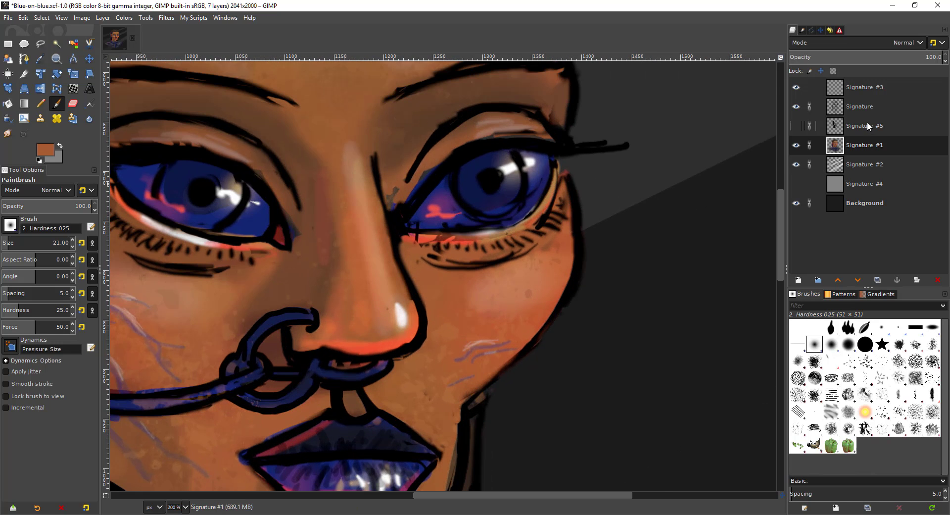
On the Signature layer, erase the stray black marks along the far eye's lower lid and inner corner at size 11
{"action": "scroll", "coordinate": [505, 212], "scroll_direction": "up", "scroll_amount": 1}
{"action": "key", "text": "shift+e"}
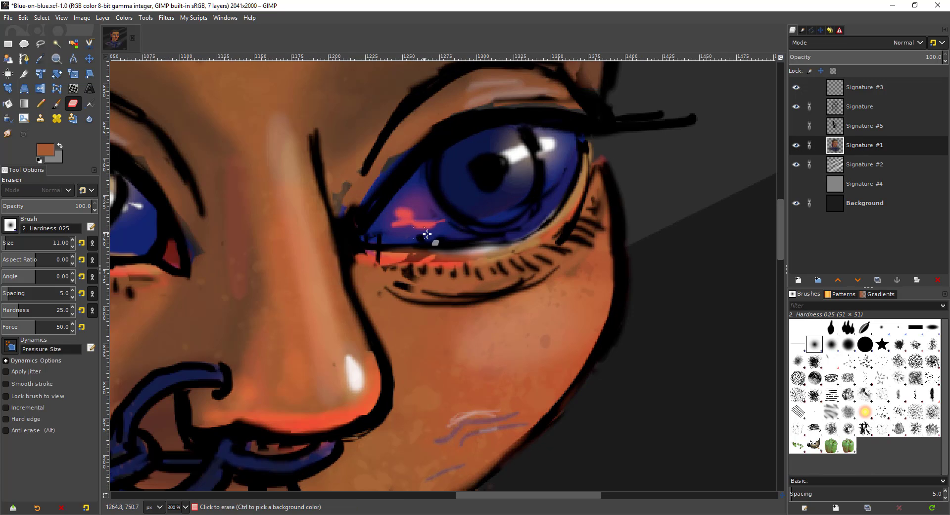
{"action": "key", "text": "shift+bracketright"}
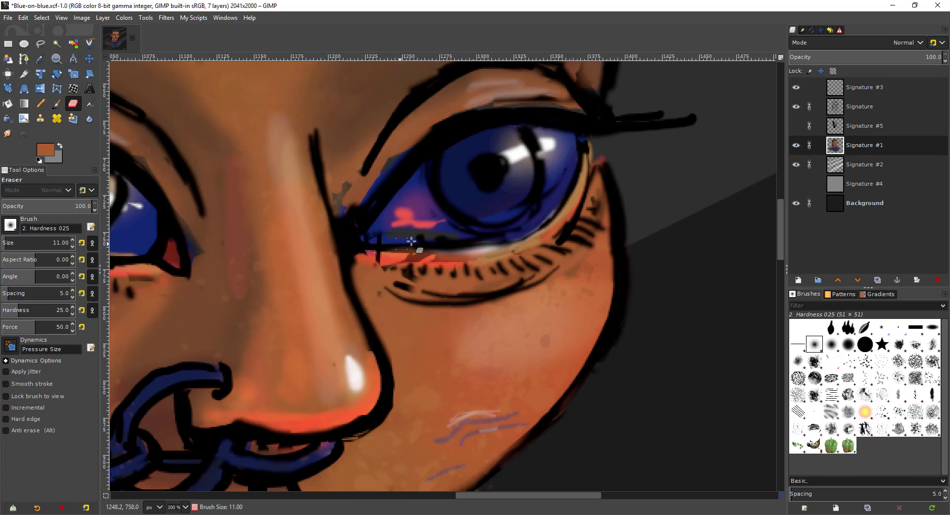
{"action": "left_click", "coordinate": [866, 109]}
{"action": "mouse_move", "coordinate": [416, 235]}
{"action": "left_mouse_down"}
{"action": "mouse_move", "coordinate": [437, 232]}
{"action": "mouse_move", "coordinate": [426, 235]}
{"action": "left_mouse_up"}
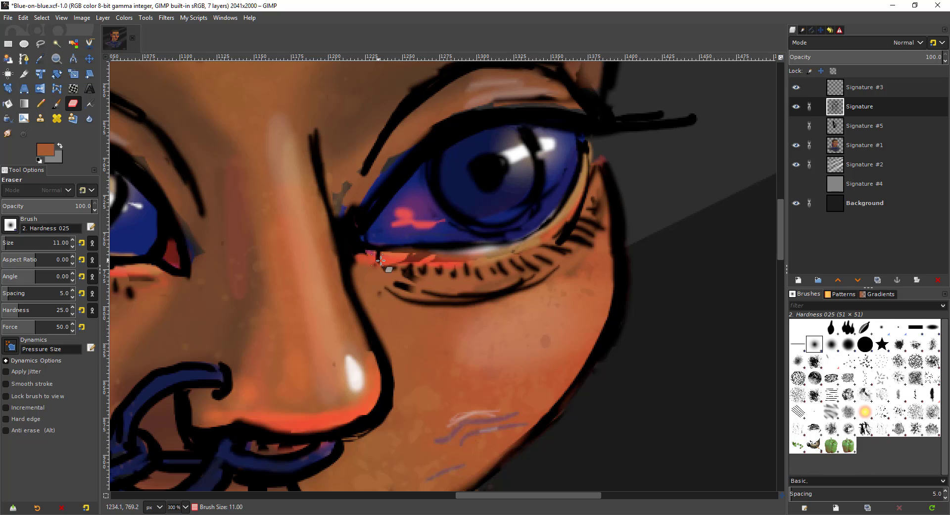
{"action": "mouse_move", "coordinate": [362, 257]}
{"action": "left_mouse_down"}
{"action": "mouse_move", "coordinate": [490, 255]}
{"action": "mouse_move", "coordinate": [438, 255]}
{"action": "mouse_move", "coordinate": [445, 231]}
{"action": "mouse_move", "coordinate": [413, 241]}
{"action": "mouse_move", "coordinate": [486, 234]}
{"action": "mouse_move", "coordinate": [413, 241]}
{"action": "left_mouse_up"}
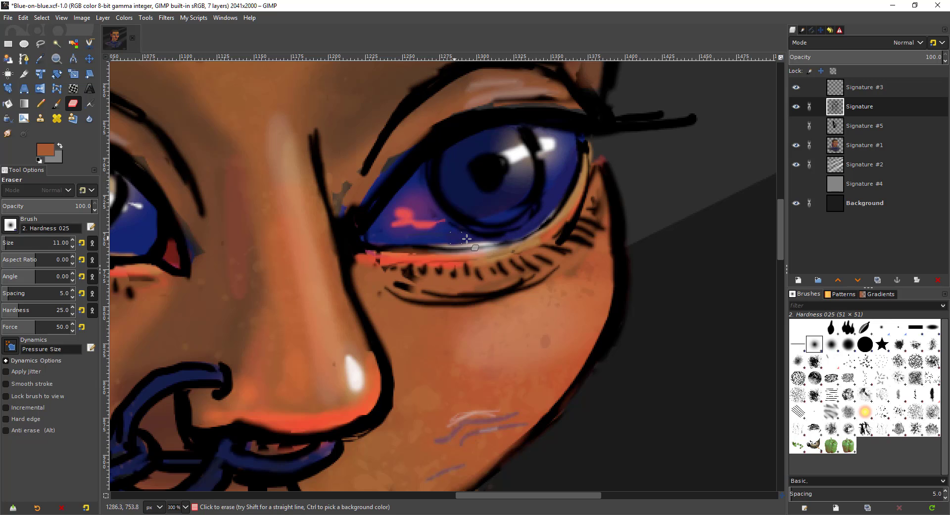
{"action": "key", "text": "p"}
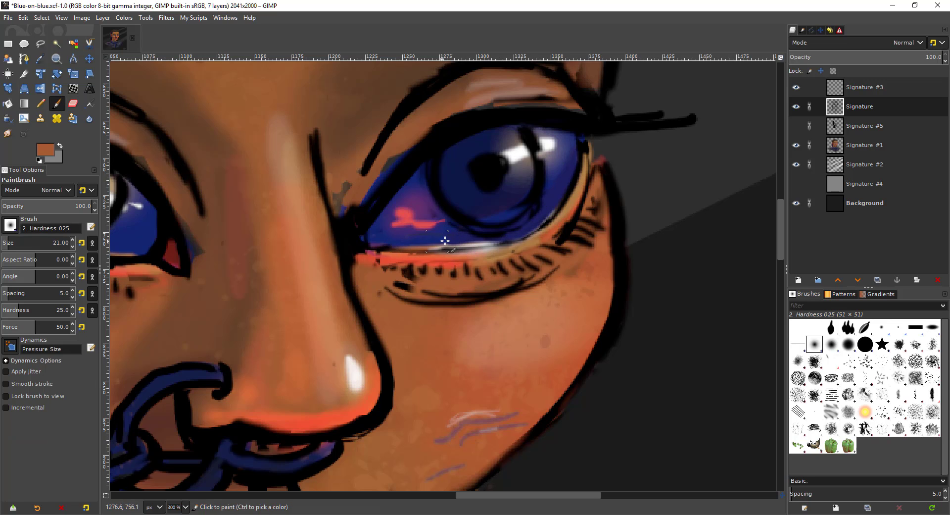
Thin the black outline along the near eye's lower lid with the eraser from the outer edge to the inner corner
{"action": "scroll", "coordinate": [445, 240], "scroll_direction": "down", "scroll_amount": 3}
{"action": "scroll", "coordinate": [265, 238], "scroll_direction": "up", "scroll_amount": 3}
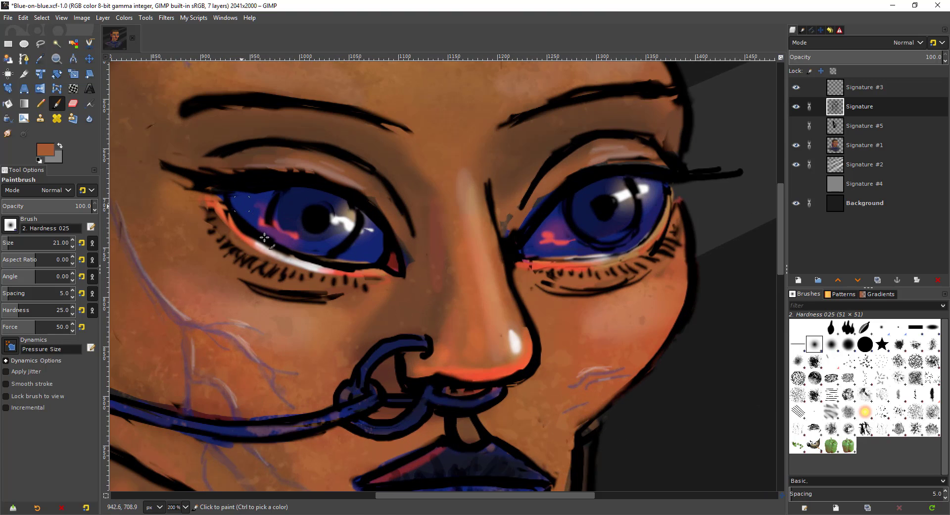
{"action": "scroll", "coordinate": [265, 238], "scroll_direction": "up", "scroll_amount": 1}
{"action": "key", "text": "shift+e"}
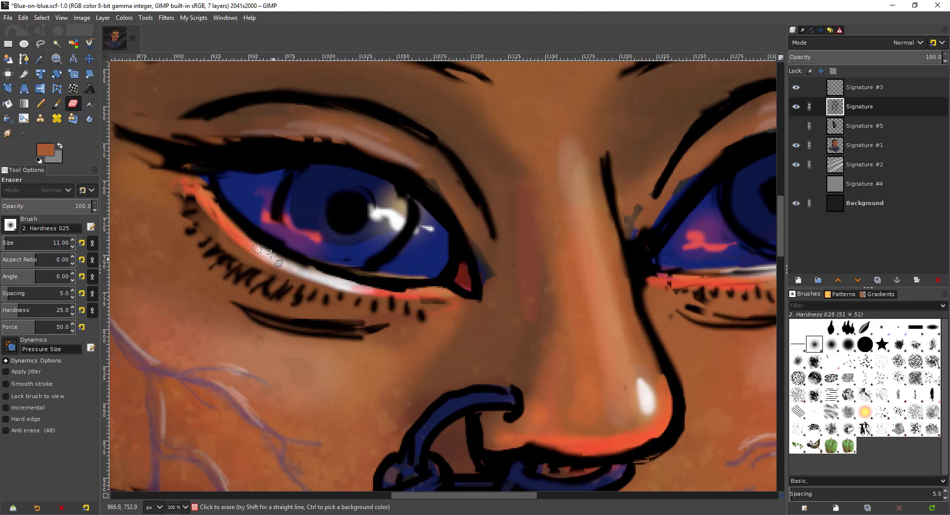
{"action": "mouse_move", "coordinate": [215, 202]}
{"action": "left_mouse_down"}
{"action": "mouse_move", "coordinate": [286, 261]}
{"action": "mouse_move", "coordinate": [325, 272]}
{"action": "mouse_move", "coordinate": [318, 317]}
{"action": "mouse_move", "coordinate": [384, 358]}
{"action": "left_mouse_up"}
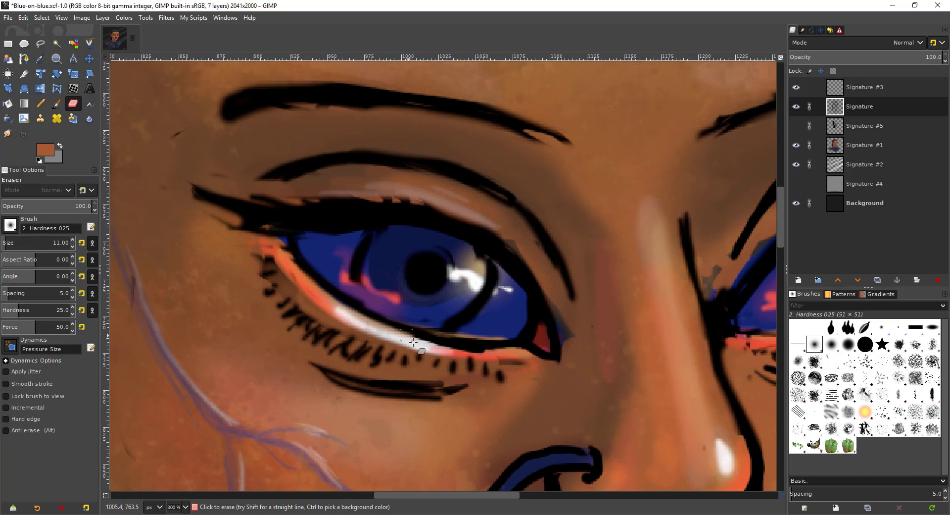
{"action": "mouse_move", "coordinate": [461, 351]}
{"action": "left_mouse_down"}
{"action": "mouse_move", "coordinate": [495, 351]}
{"action": "mouse_move", "coordinate": [391, 330]}
{"action": "mouse_move", "coordinate": [502, 351]}
{"action": "left_mouse_up"}
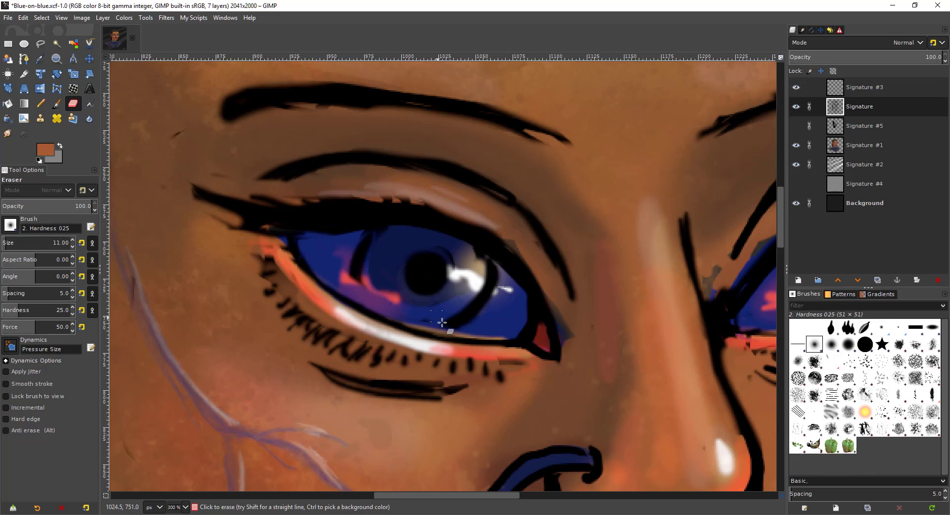
{"action": "scroll", "coordinate": [515, 318], "scroll_direction": "down", "scroll_amount": 4}
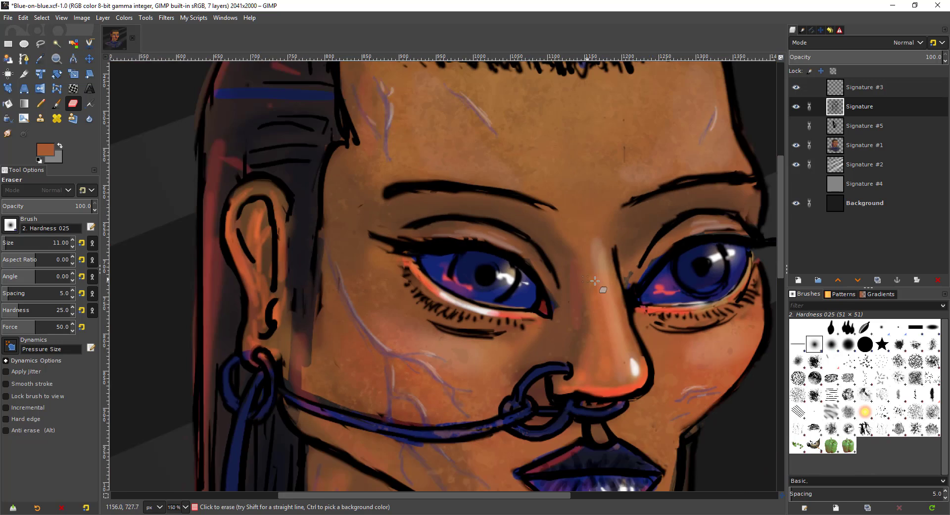
Pick black from the near eye's inner corner, try a stroke along the far eye's outer lower edge and undo it
{"action": "scroll", "coordinate": [456, 287], "scroll_direction": "up", "scroll_amount": 3}
{"action": "key", "text": "o"}
{"action": "left_click", "coordinate": [480, 291]}
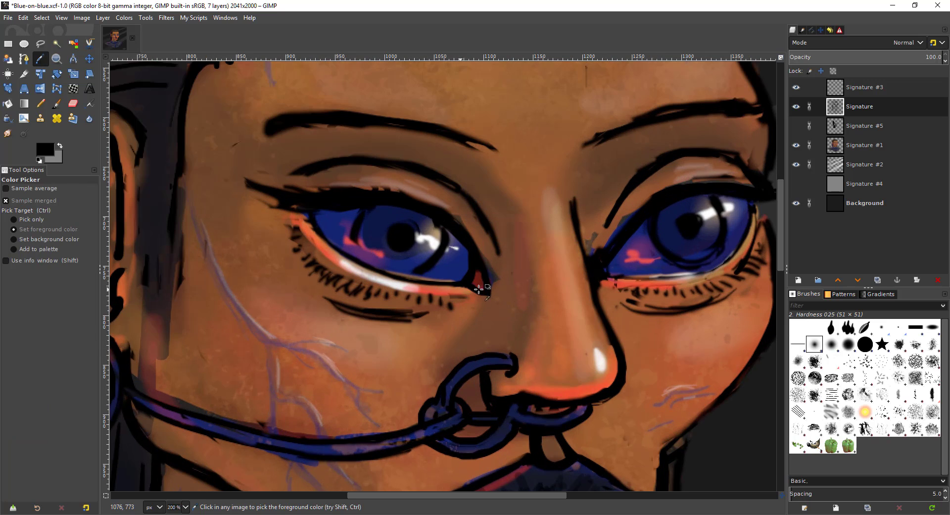
{"action": "scroll", "coordinate": [478, 282], "scroll_direction": "up", "scroll_amount": 2}
{"action": "key", "text": "p"}
{"action": "left_click_drag", "start_coordinate": [681, 217], "coordinate": [653, 255]}
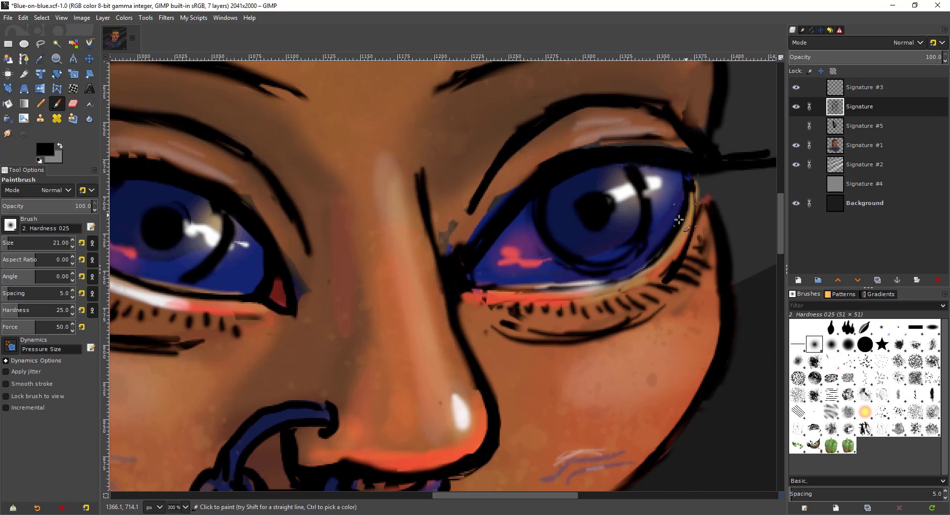
{"action": "key", "text": "ctrl+z"}
Set the paintbrush to size 11 and draw a thin black line along the far eye's lower lid, undoing the strokes that miss
{"action": "key", "text": "shift+bracketleft"}
{"action": "key", "text": "shift+bracketleft"}
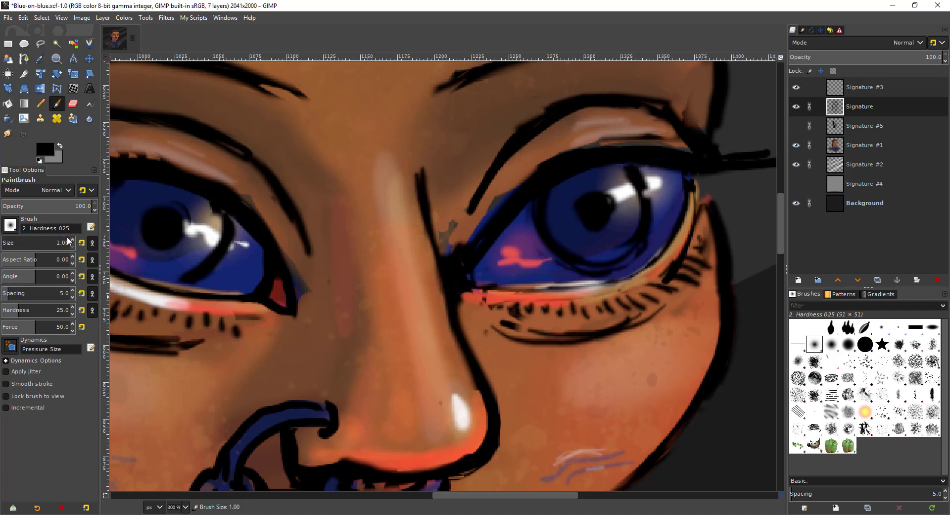
{"action": "left_click_drag", "start_coordinate": [580, 299], "coordinate": [542, 314]}
{"action": "mouse_move", "coordinate": [457, 304]}
{"action": "left_mouse_down"}
{"action": "mouse_move", "coordinate": [543, 300]}
{"action": "mouse_move", "coordinate": [597, 285]}
{"action": "mouse_move", "coordinate": [628, 259]}
{"action": "mouse_move", "coordinate": [583, 286]}
{"action": "left_mouse_up"}
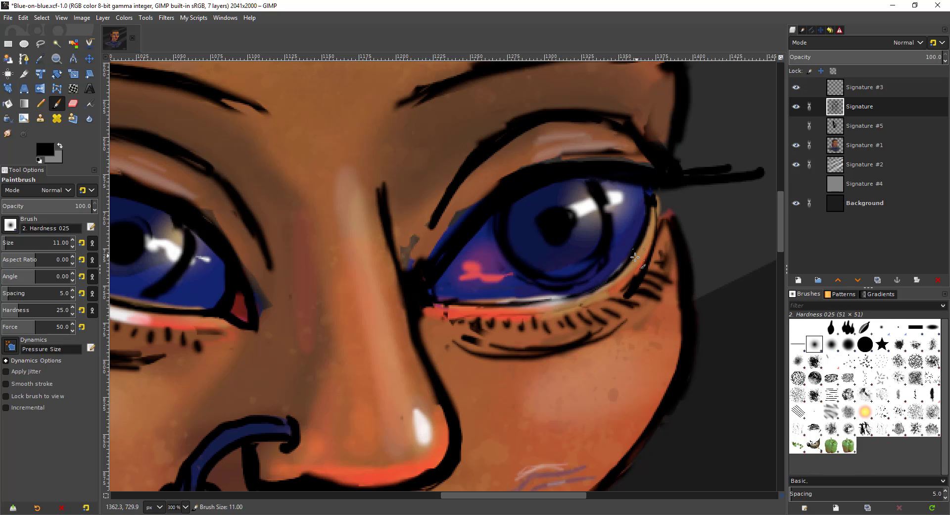
{"action": "mouse_move", "coordinate": [625, 265]}
{"action": "left_mouse_down"}
{"action": "mouse_move", "coordinate": [520, 301]}
{"action": "mouse_move", "coordinate": [627, 265]}
{"action": "mouse_move", "coordinate": [531, 302]}
{"action": "mouse_move", "coordinate": [609, 279]}
{"action": "mouse_move", "coordinate": [520, 300]}
{"action": "left_mouse_up"}
{"action": "key", "text": "ctrl+z"}
{"action": "left_click_drag", "start_coordinate": [596, 284], "coordinate": [479, 304]}
{"action": "key", "text": "ctrl+z"}
{"action": "left_click_drag", "start_coordinate": [573, 294], "coordinate": [453, 306]}
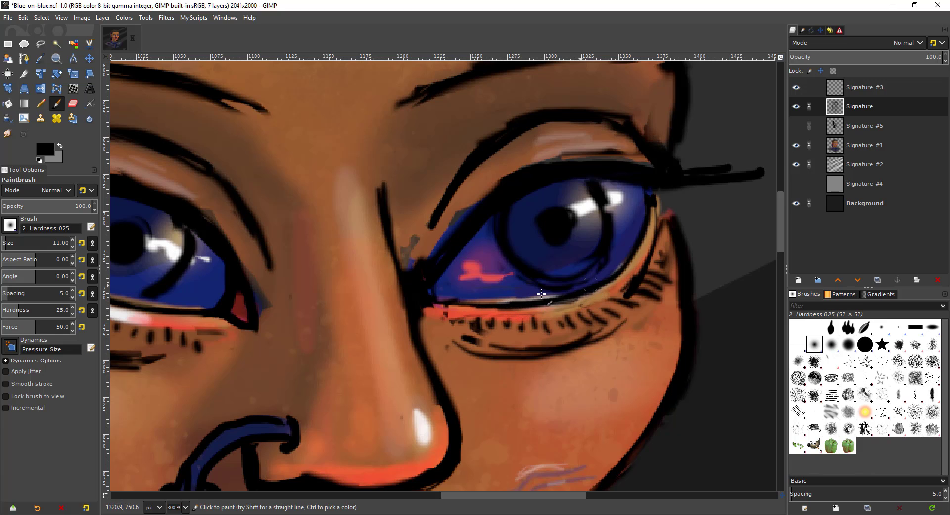
{"action": "left_click_drag", "start_coordinate": [582, 291], "coordinate": [450, 301]}
{"action": "key", "text": "ctrl+z"}
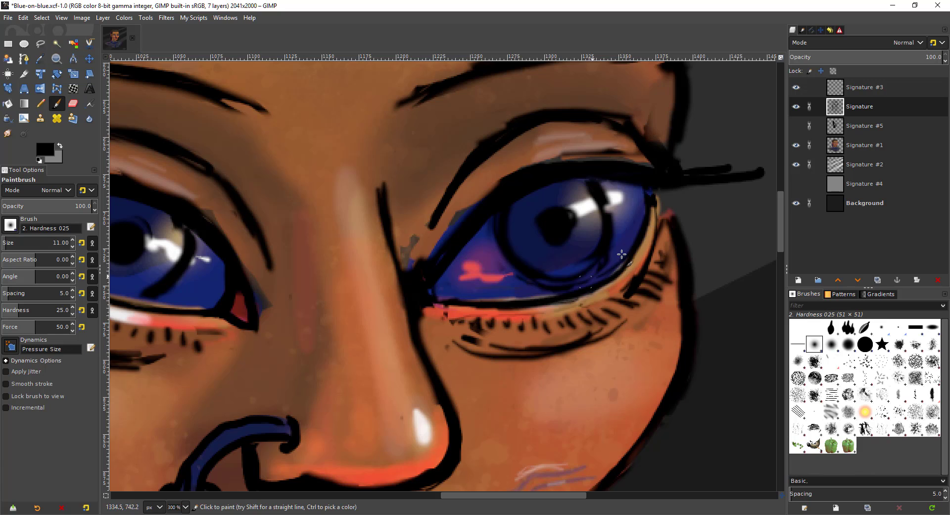
Erase the black outline around the lower edge of the far eye's iris with the eraser at size 11
{"action": "key", "text": "shift+e"}
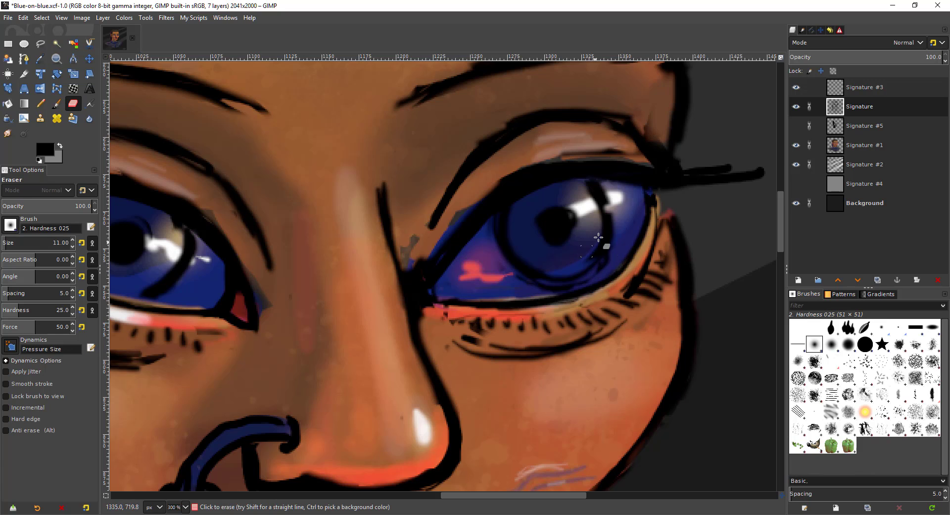
{"action": "left_click_drag", "start_coordinate": [588, 288], "coordinate": [510, 275]}
{"action": "scroll", "coordinate": [645, 237], "scroll_direction": "down", "scroll_amount": 1}
{"action": "key", "text": "p"}
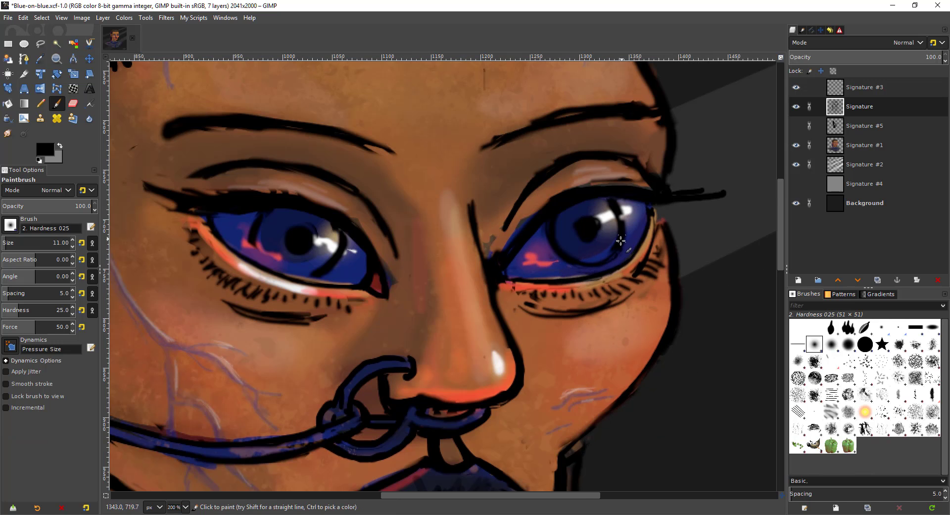
Examine the thinned eye outlines at several zoom levels, from the eyes up to the whole portrait
{"action": "key", "text": "plus"}
{"action": "key", "text": "minus"}
{"action": "key", "text": "minus"}
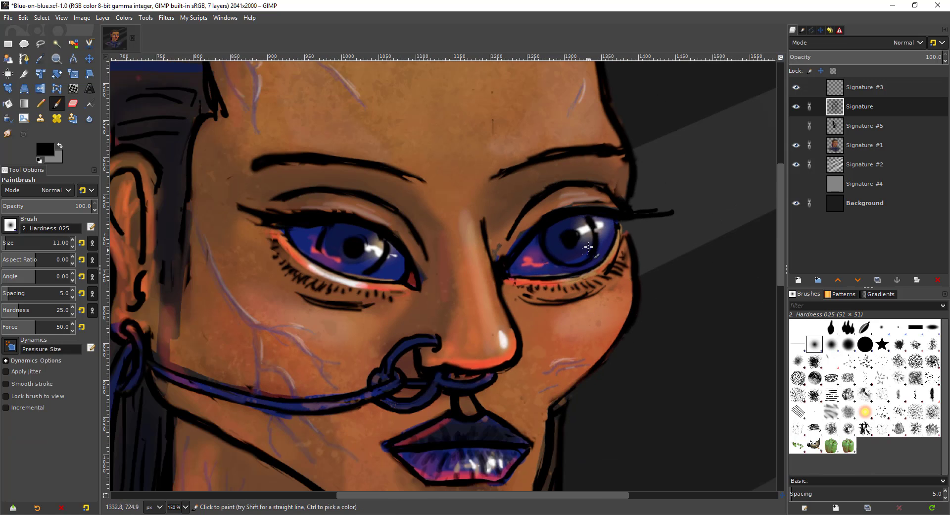
{"action": "key", "text": "minus"}
{"action": "key", "text": "minus"}
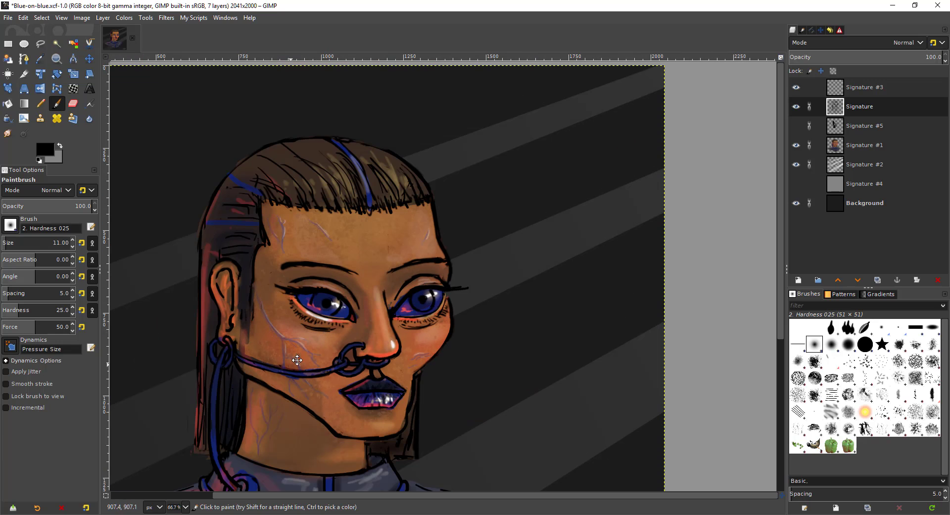
{"action": "key", "text": "minus"}
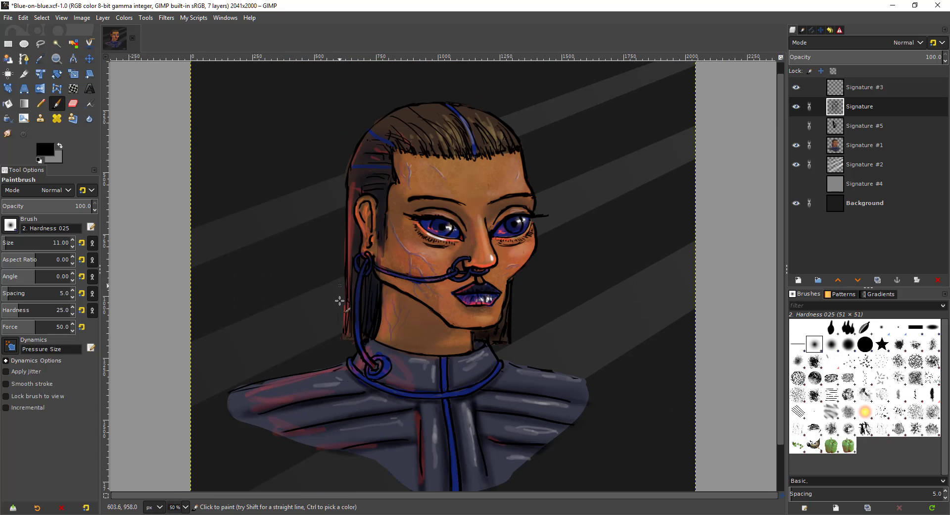
{"action": "key", "text": "plus"}
{"action": "key", "text": "plus"}
{"action": "key", "text": "plus"}
{"action": "key", "text": "plus"}
Erase the black iris outline along the near eye's lower edge and where it crosses the highlights in both eyes
{"action": "key", "text": "shift+e"}
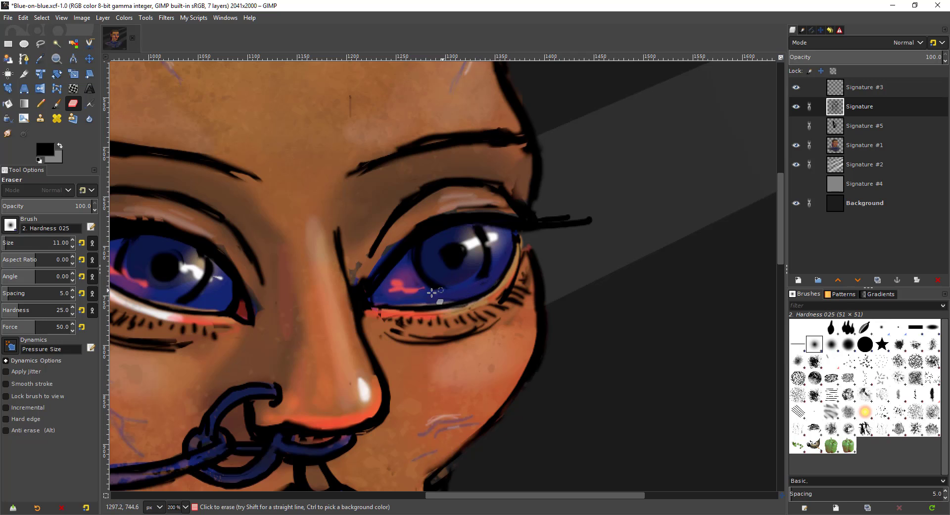
{"action": "left_click_drag", "start_coordinate": [164, 286], "coordinate": [442, 240]}
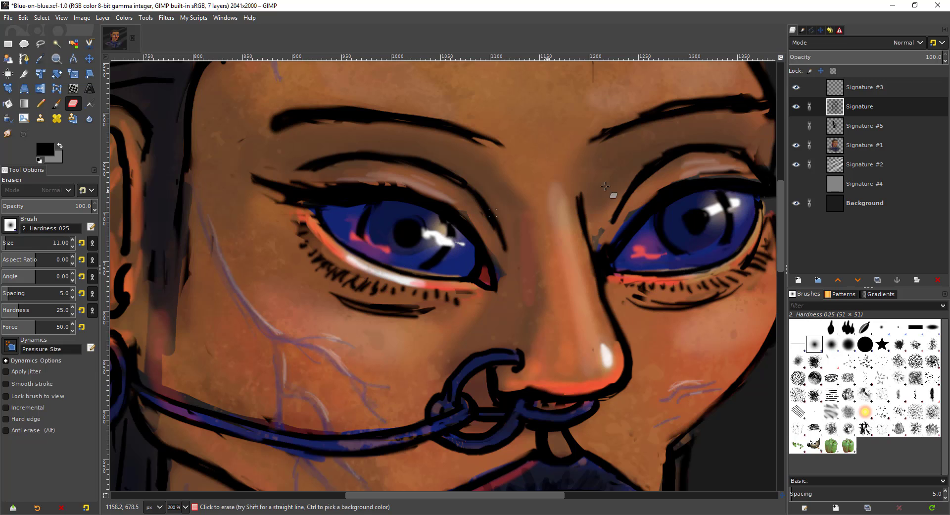
{"action": "scroll", "coordinate": [606, 186], "scroll_direction": "right", "scroll_amount": 3}
{"action": "scroll", "coordinate": [624, 262], "scroll_direction": "up", "scroll_amount": 2}
{"action": "left_click_drag", "start_coordinate": [634, 254], "coordinate": [635, 258]}
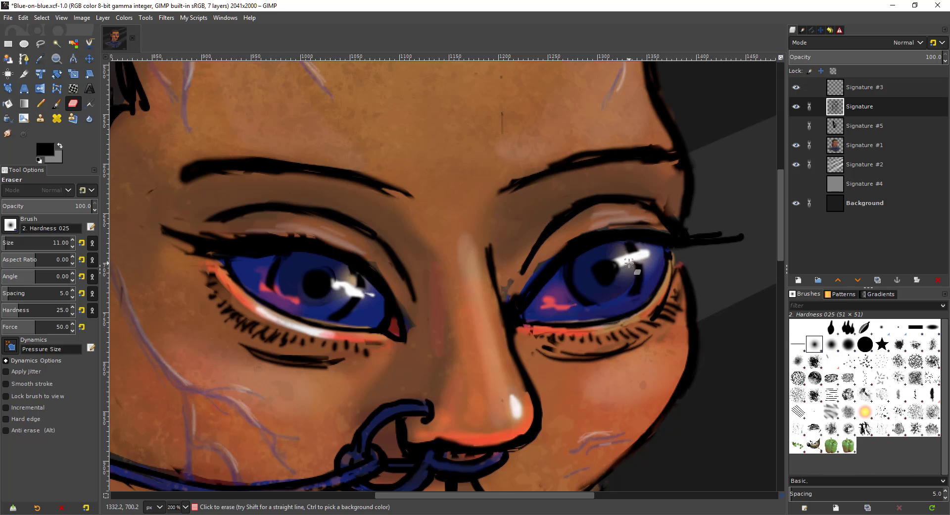
On the Signature #1 layer, pick the dark blue of the far eye's iris as the paintbrush colour
{"action": "scroll", "coordinate": [630, 262], "scroll_direction": "down", "scroll_amount": 3}
{"action": "scroll", "coordinate": [626, 258], "scroll_direction": "down", "scroll_amount": 1}
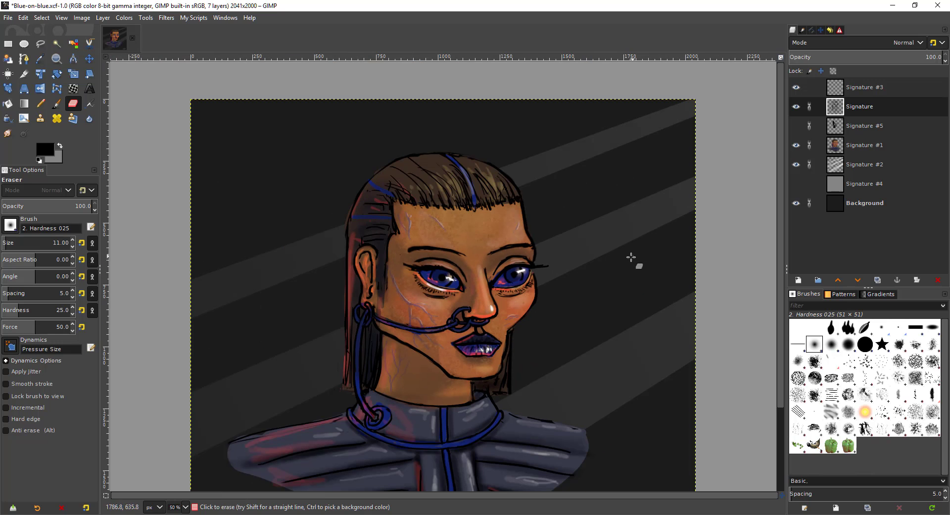
{"action": "scroll", "coordinate": [630, 259], "scroll_direction": "down", "scroll_amount": 1}
{"action": "left_click_drag", "start_coordinate": [375, 295], "coordinate": [365, 292]}
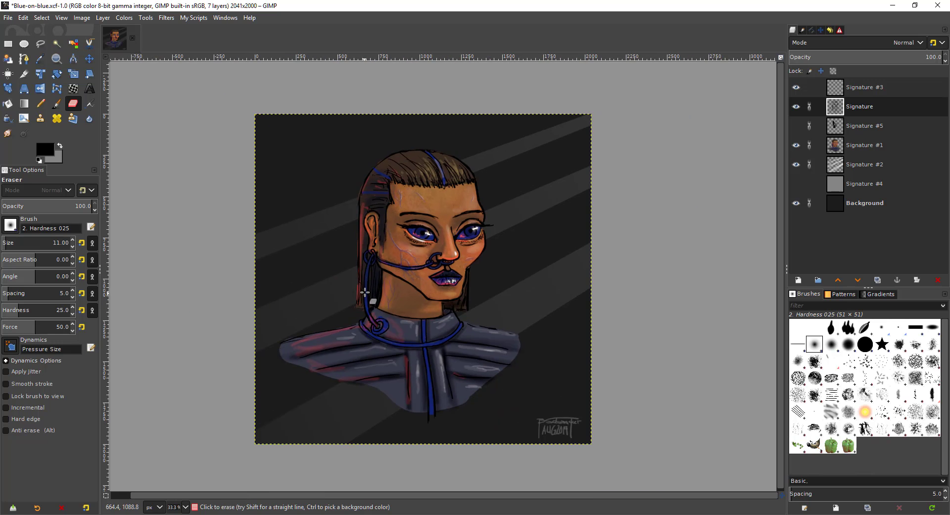
{"action": "scroll", "coordinate": [365, 292], "scroll_direction": "up", "scroll_amount": 2}
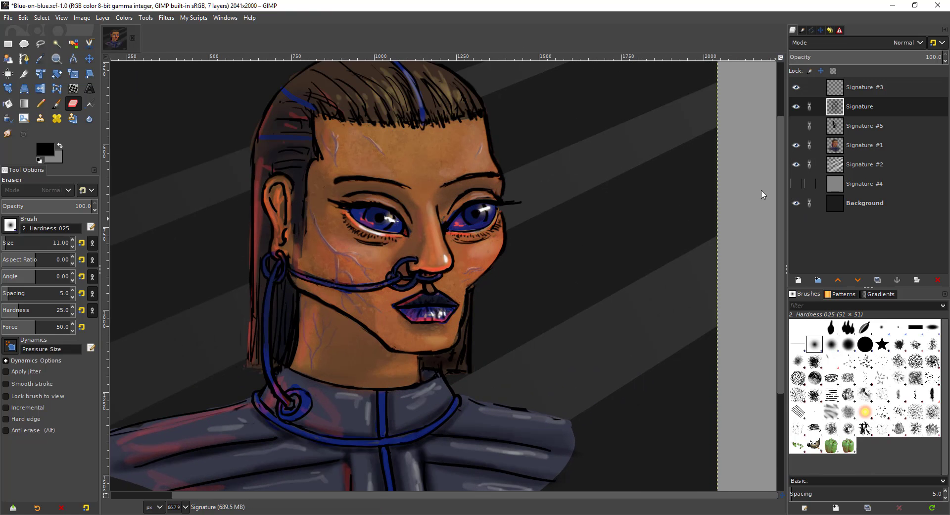
{"action": "scroll", "coordinate": [762, 195], "scroll_direction": "up", "scroll_amount": 2}
{"action": "scroll", "coordinate": [434, 198], "scroll_direction": "up", "scroll_amount": 1}
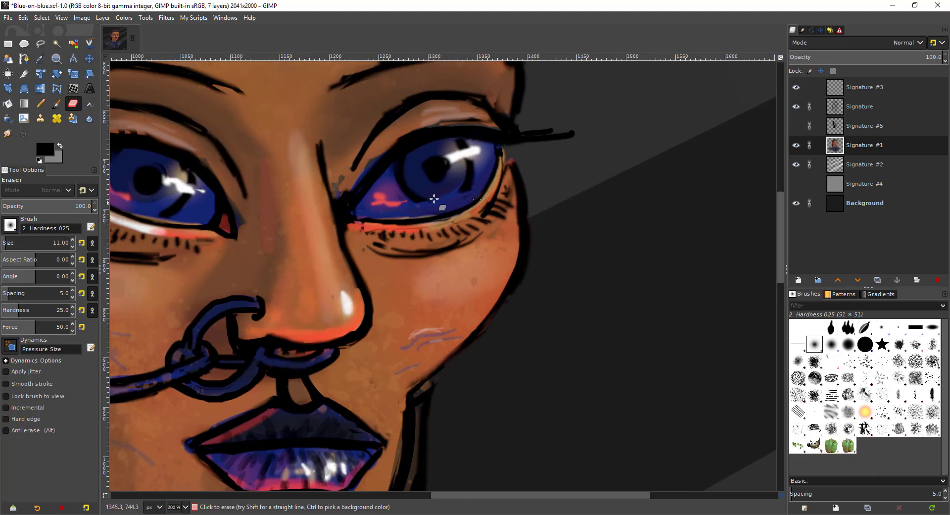
{"action": "key", "text": "o"}
{"action": "left_click", "coordinate": [431, 186]}
{"action": "scroll", "coordinate": [435, 186], "scroll_direction": "up", "scroll_amount": 1}
{"action": "key", "text": "p"}
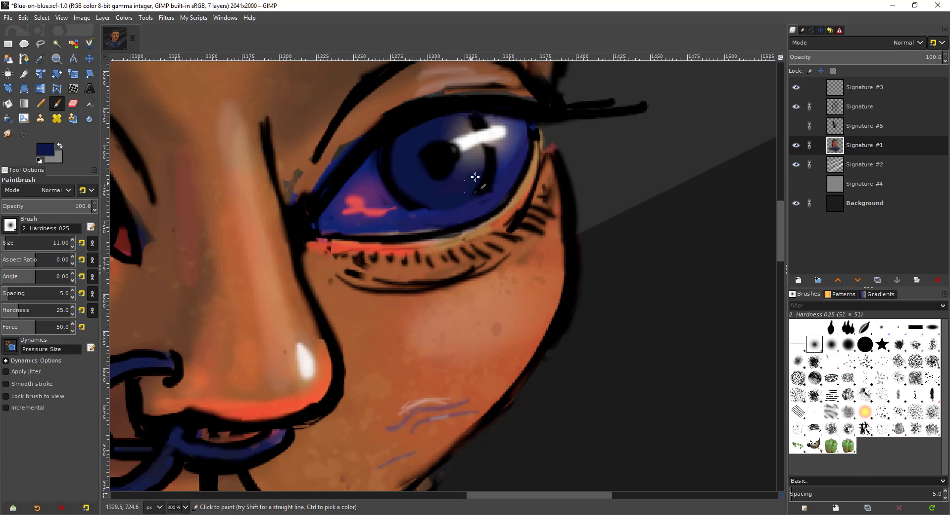
Paint the near eye's lower iris edge and the eyeball beneath it with dark and lighter blues picked from the eye
{"action": "scroll", "coordinate": [401, 208], "scroll_direction": "down", "scroll_amount": 2}
{"action": "scroll", "coordinate": [401, 208], "scroll_direction": "left", "scroll_amount": 4}
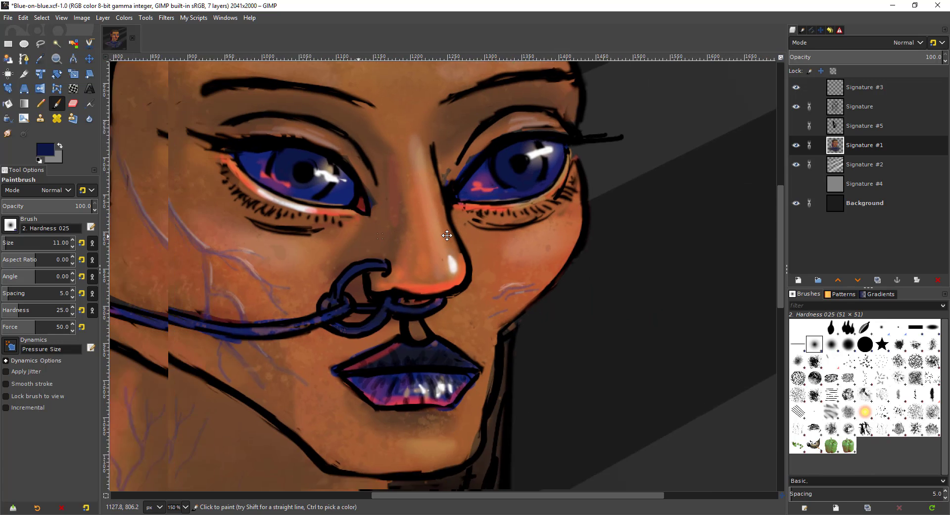
{"action": "scroll", "coordinate": [382, 183], "scroll_direction": "up", "scroll_amount": 1}
{"action": "scroll", "coordinate": [383, 183], "scroll_direction": "up", "scroll_amount": 2}
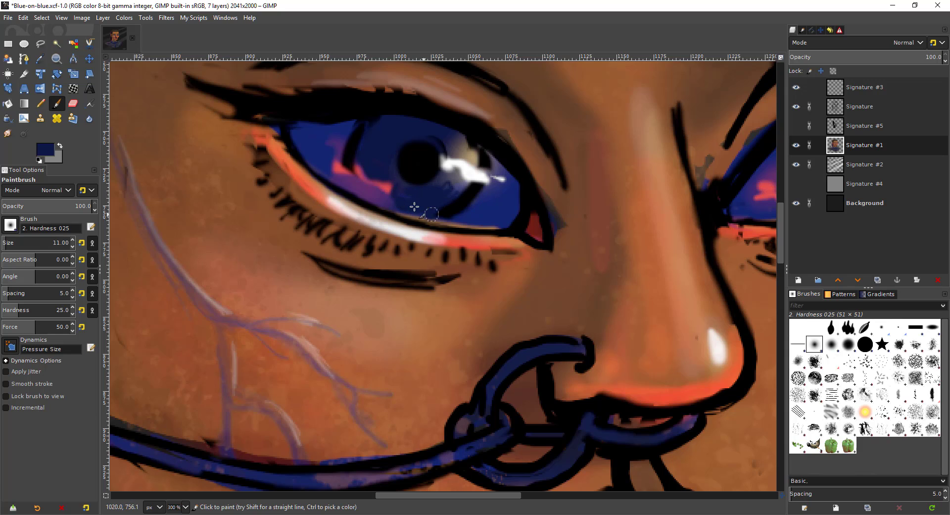
{"action": "left_click", "coordinate": [477, 214], "text": "ctrl"}
{"action": "left_click_drag", "start_coordinate": [452, 221], "coordinate": [496, 226]}
{"action": "left_click", "coordinate": [443, 202], "text": "ctrl"}
{"action": "left_click_drag", "start_coordinate": [410, 212], "coordinate": [426, 215]}
{"action": "key", "text": "o"}
{"action": "left_click", "coordinate": [473, 220]}
{"action": "key", "text": "p"}
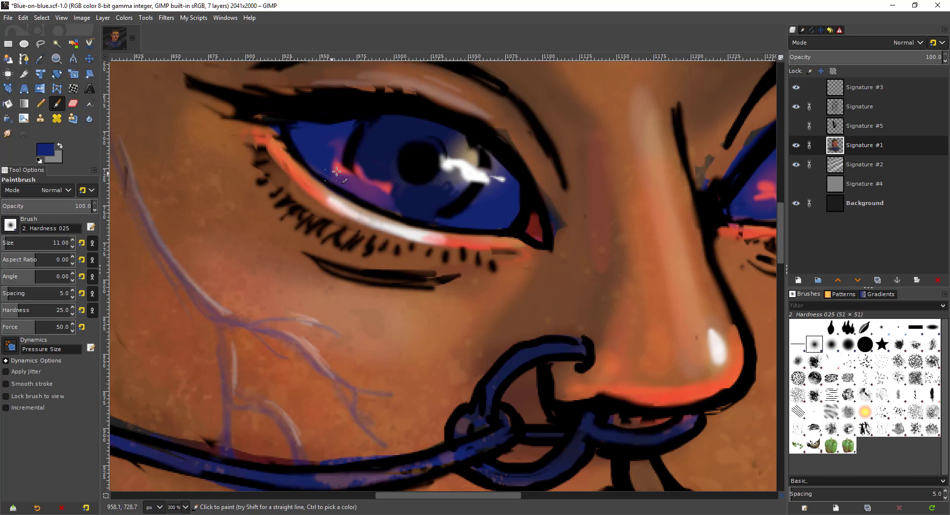
Pick a blue from the far eye and paint it along the lower edge of the eyeball below the iris
{"action": "scroll", "coordinate": [311, 128], "scroll_direction": "down", "scroll_amount": 2}
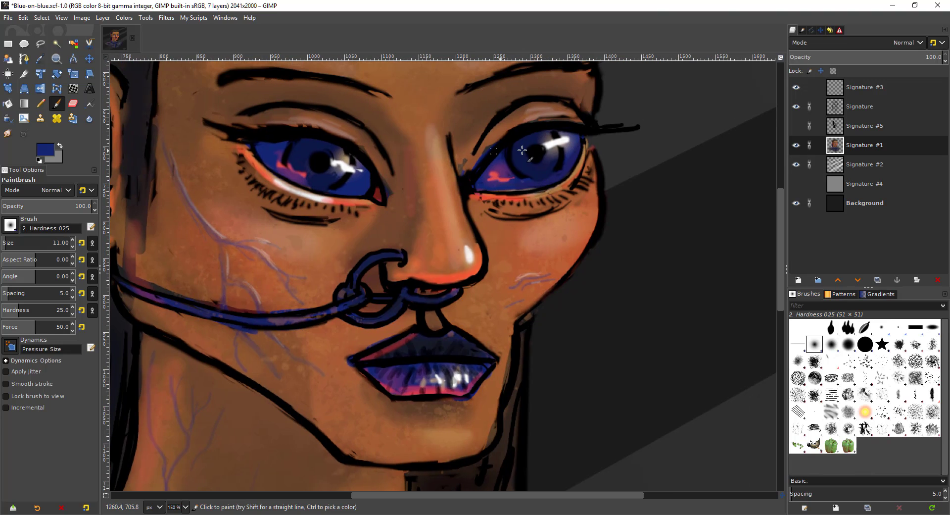
{"action": "scroll", "coordinate": [551, 146], "scroll_direction": "up", "scroll_amount": 1}
{"action": "scroll", "coordinate": [519, 189], "scroll_direction": "up", "scroll_amount": 1}
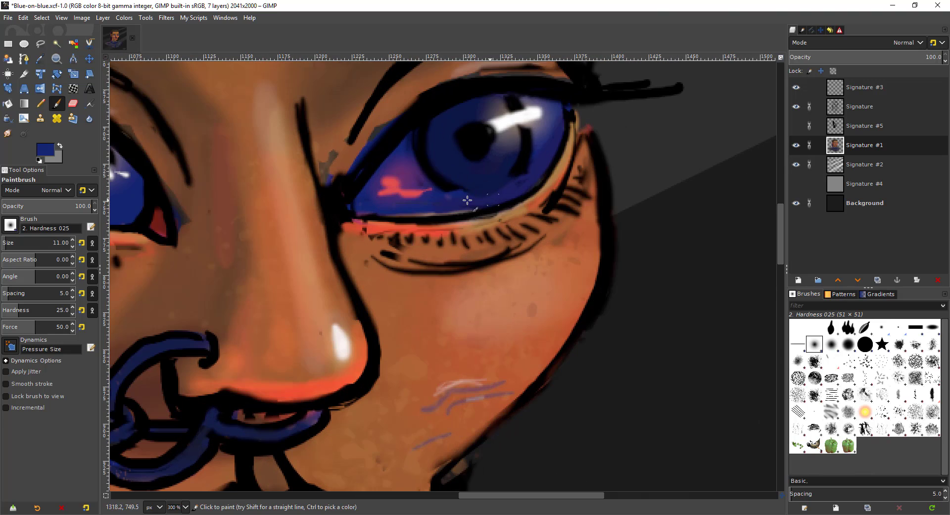
{"action": "key", "text": "o"}
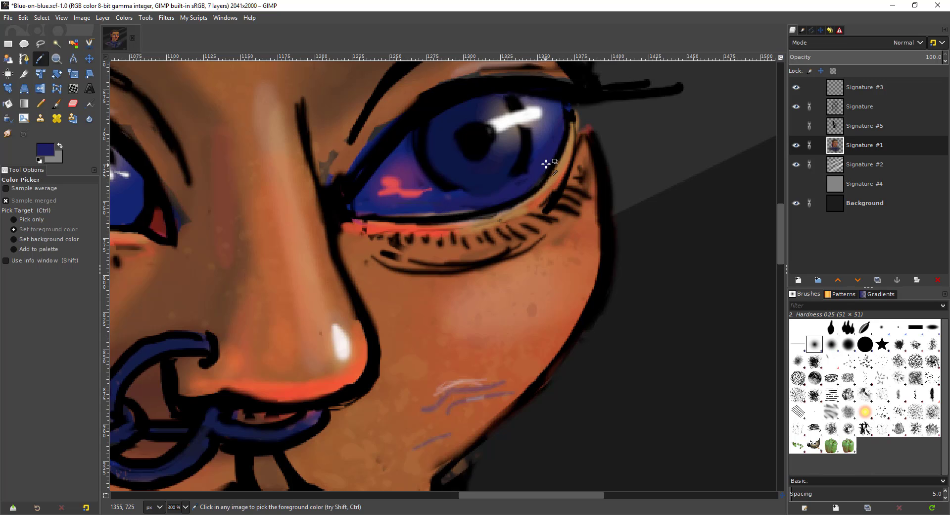
{"action": "scroll", "coordinate": [545, 164], "scroll_direction": "down", "scroll_amount": 1}
{"action": "scroll", "coordinate": [445, 198], "scroll_direction": "up", "scroll_amount": 1}
{"action": "key", "text": "p"}
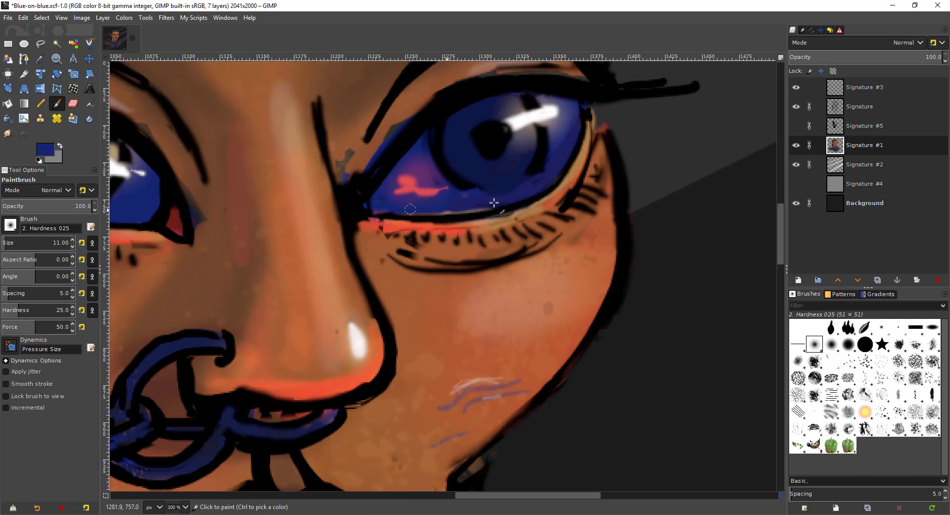
{"action": "left_click_drag", "start_coordinate": [546, 189], "coordinate": [466, 220]}
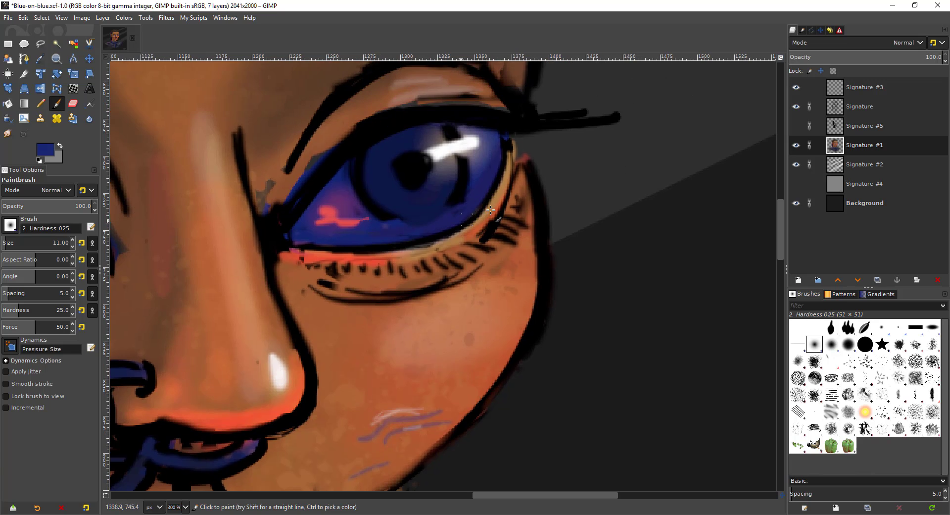
Compare the repainted eyes close up and at whole-portrait scale, checking the irises and highlights
{"action": "scroll", "coordinate": [490, 158], "scroll_direction": "down", "scroll_amount": 2}
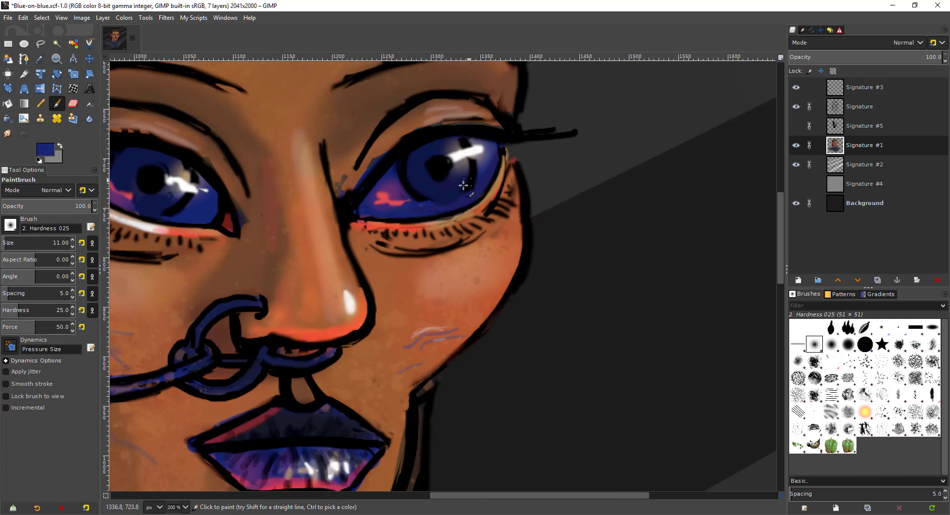
{"action": "scroll", "coordinate": [382, 230], "scroll_direction": "down", "scroll_amount": 3}
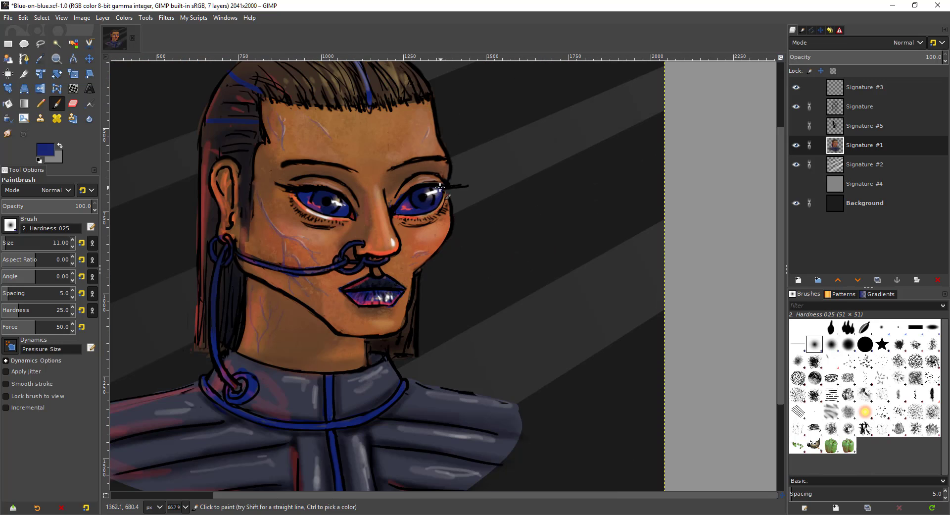
{"action": "scroll", "coordinate": [481, 165], "scroll_direction": "up", "scroll_amount": 5}
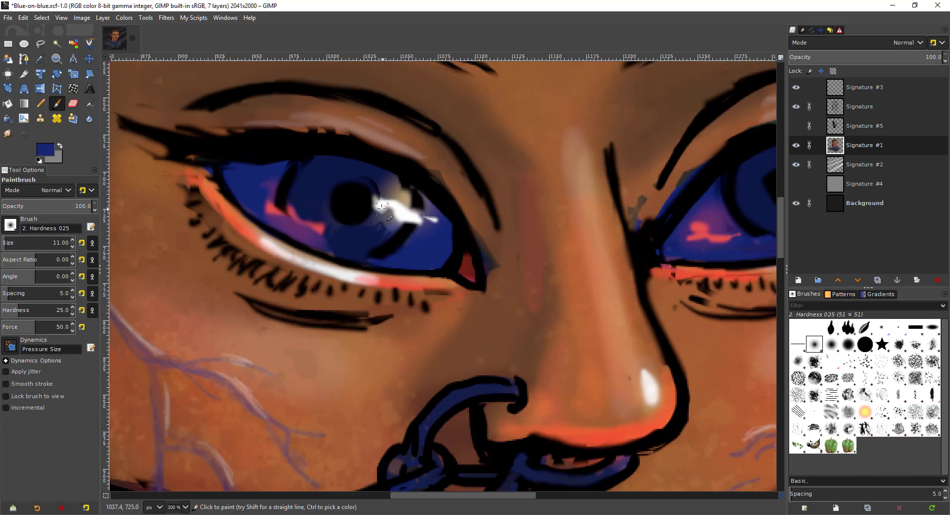
{"action": "scroll", "coordinate": [375, 213], "scroll_direction": "up", "scroll_amount": 1}
{"action": "scroll", "coordinate": [376, 208], "scroll_direction": "down", "scroll_amount": 2}
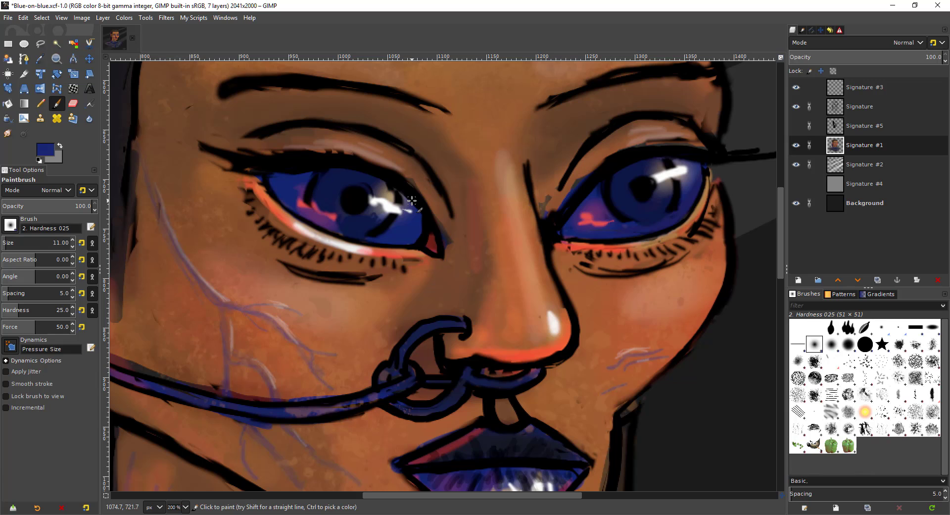
{"action": "scroll", "coordinate": [395, 209], "scroll_direction": "up", "scroll_amount": 1, "text": "ctrl"}
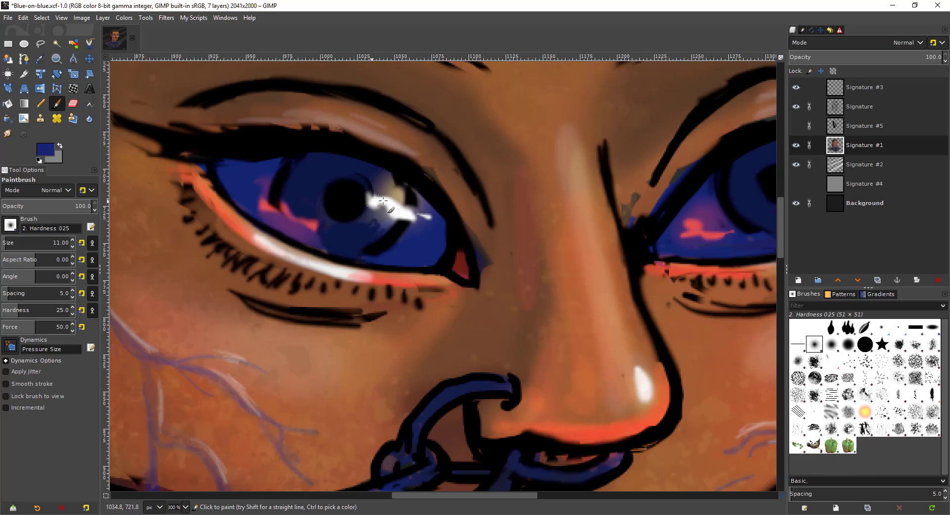
{"action": "scroll", "coordinate": [382, 206], "scroll_direction": "up", "scroll_amount": 1, "text": "ctrl"}
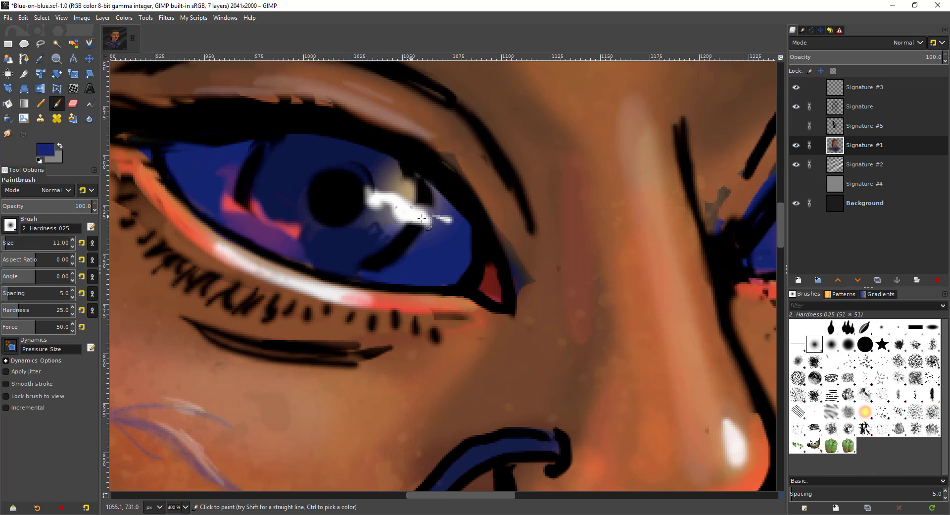
{"action": "scroll", "coordinate": [432, 201], "scroll_direction": "down", "scroll_amount": 2, "text": "ctrl"}
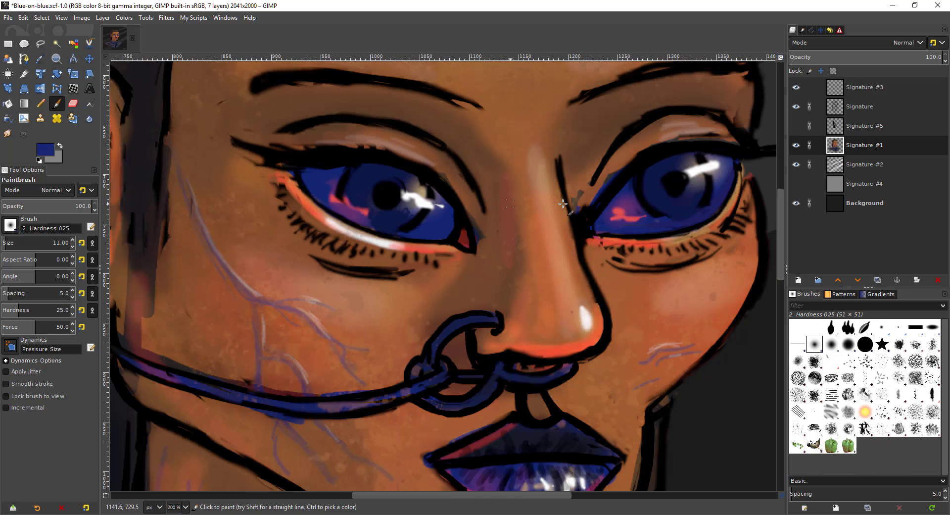
{"action": "scroll", "coordinate": [563, 204], "scroll_direction": "down", "scroll_amount": 1, "text": "ctrl"}
{"action": "scroll", "coordinate": [677, 188], "scroll_direction": "down", "scroll_amount": 1, "text": "ctrl"}
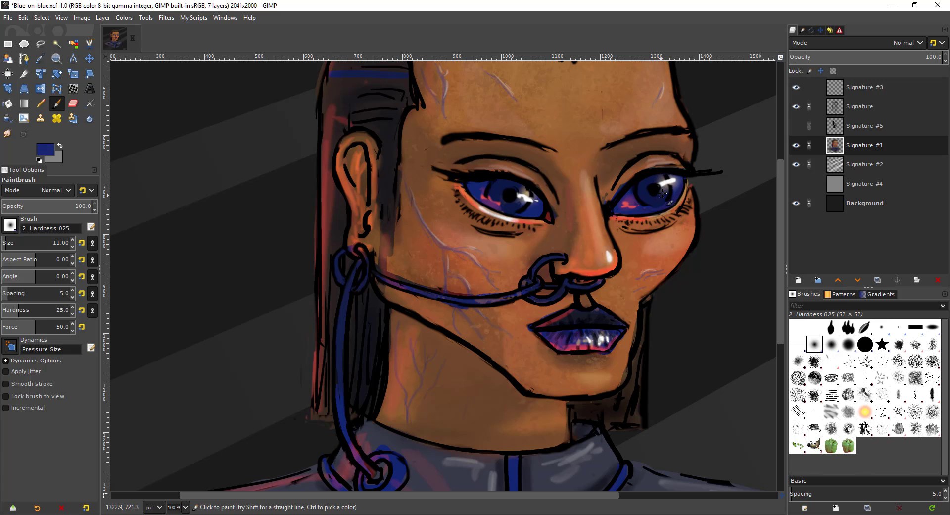
{"action": "scroll", "coordinate": [684, 174], "scroll_direction": "up", "scroll_amount": 2}
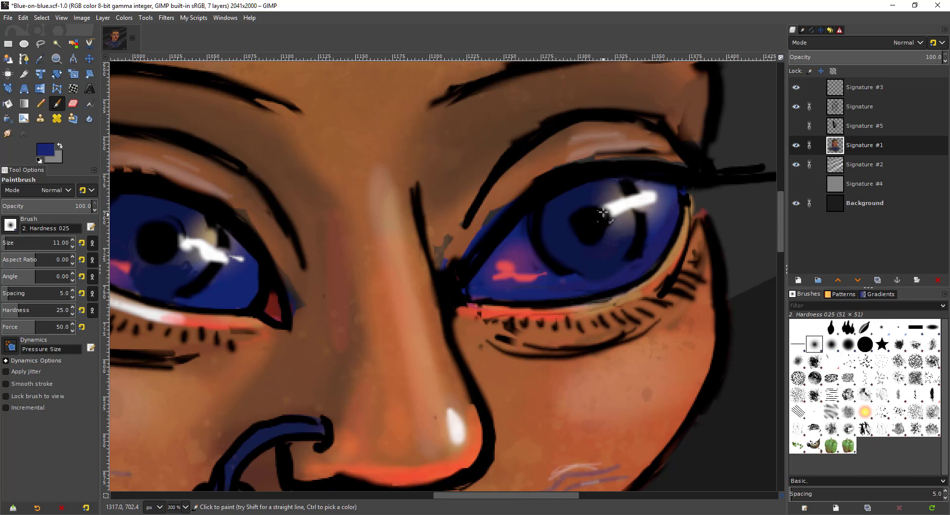
{"action": "scroll", "coordinate": [603, 213], "scroll_direction": "down", "scroll_amount": 4}
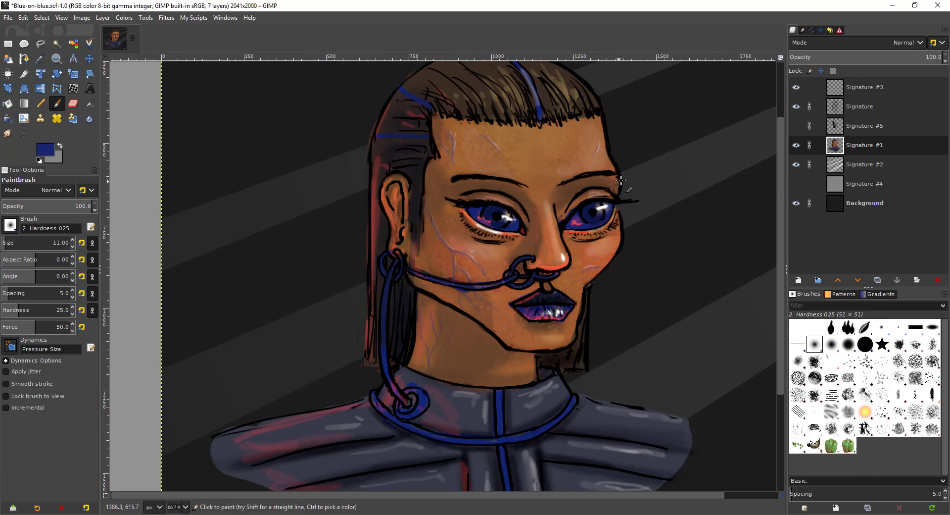
Examine the portrait at whole-image and face scale, judging how the repainted eyes fit the face
{"action": "scroll", "coordinate": [622, 181], "scroll_direction": "down", "scroll_amount": 1}
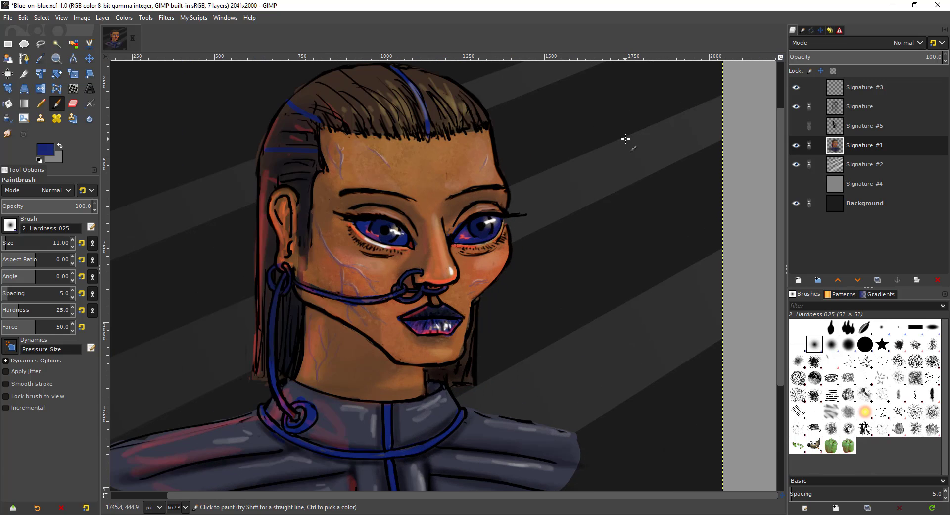
{"action": "scroll", "coordinate": [558, 195], "scroll_direction": "down", "scroll_amount": 1}
{"action": "scroll", "coordinate": [557, 195], "scroll_direction": "up", "scroll_amount": 1}
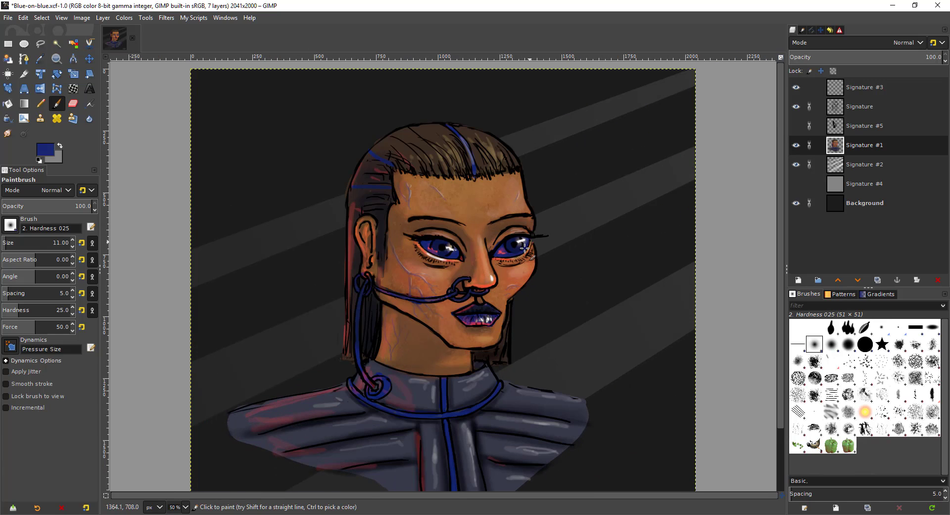
{"action": "left_click_drag", "start_coordinate": [532, 244], "coordinate": [594, 200]}
{"action": "scroll", "coordinate": [603, 184], "scroll_direction": "down", "scroll_amount": 1}
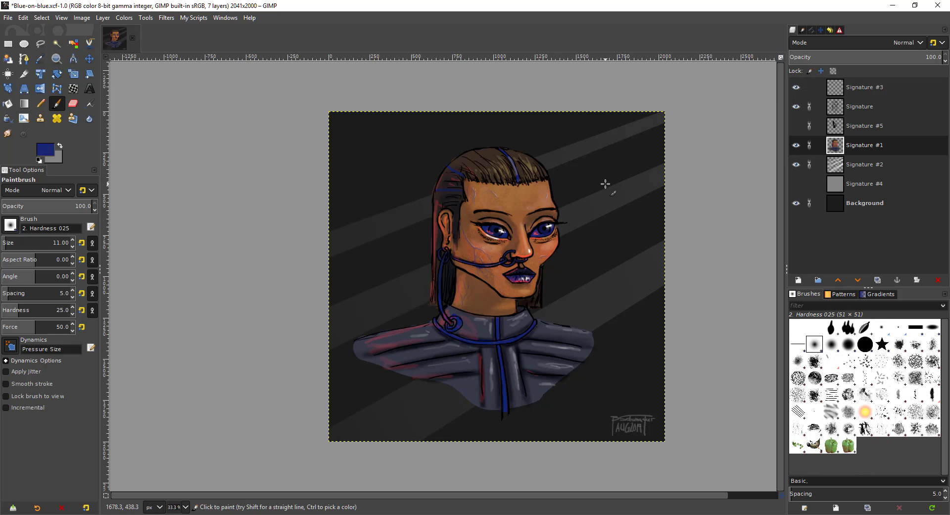
{"action": "scroll", "coordinate": [549, 251], "scroll_direction": "up", "scroll_amount": 2}
{"action": "scroll", "coordinate": [604, 212], "scroll_direction": "down", "scroll_amount": 1}
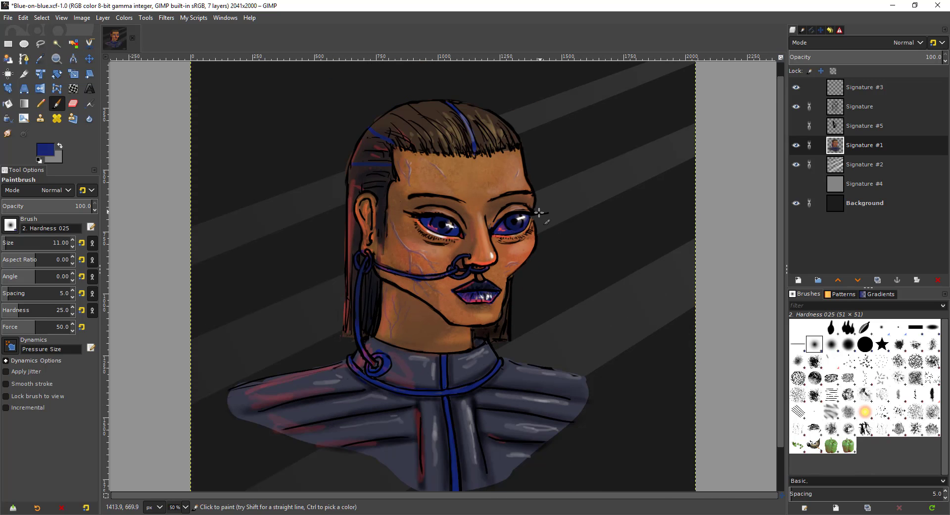
{"action": "scroll", "coordinate": [577, 196], "scroll_direction": "down", "scroll_amount": 1}
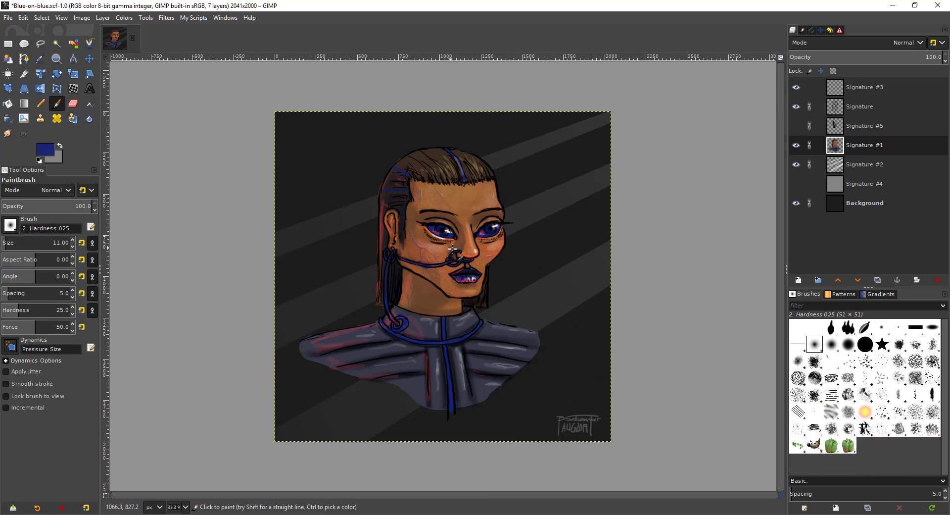
{"action": "scroll", "coordinate": [499, 231], "scroll_direction": "up", "scroll_amount": 1}
{"action": "scroll", "coordinate": [521, 219], "scroll_direction": "up", "scroll_amount": 1}
{"action": "scroll", "coordinate": [522, 221], "scroll_direction": "down", "scroll_amount": 1}
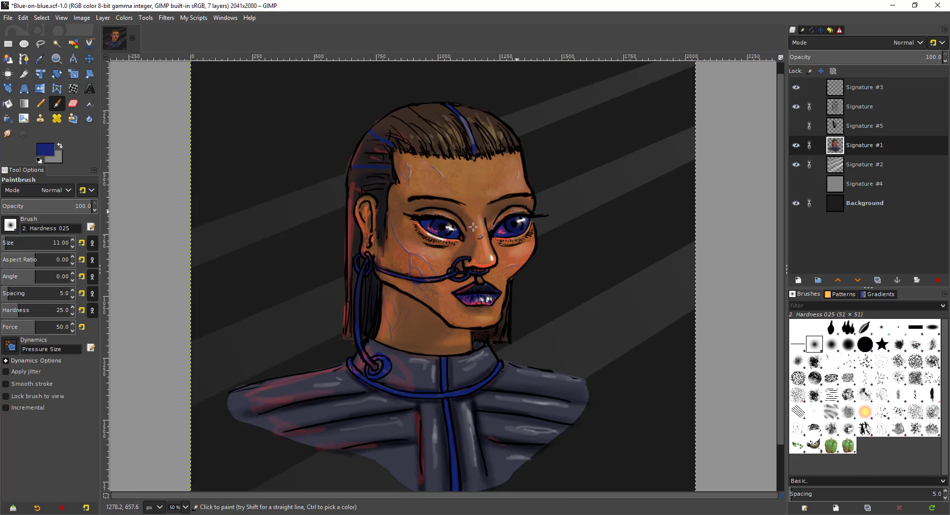
{"action": "scroll", "coordinate": [473, 226], "scroll_direction": "down", "scroll_amount": 1}
{"action": "scroll", "coordinate": [495, 197], "scroll_direction": "up", "scroll_amount": 1}
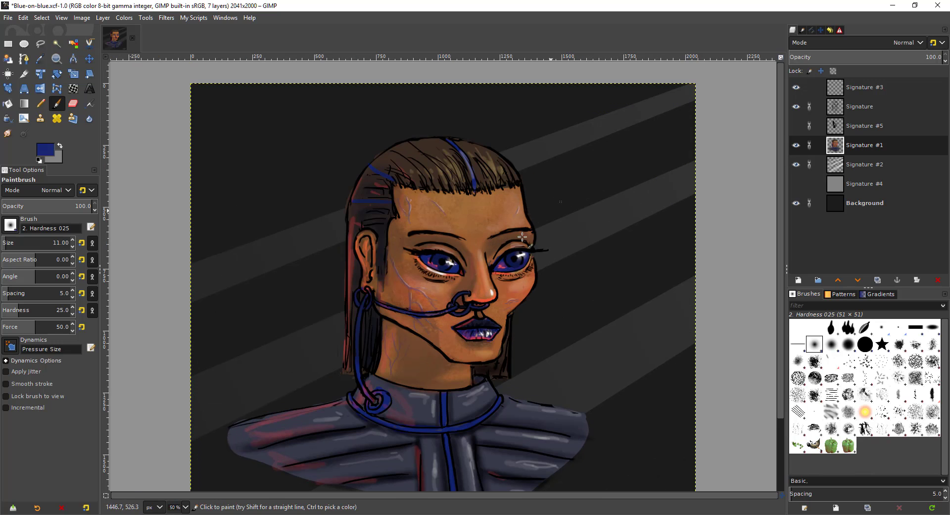
Inspect both irises and their highlights close up, and compare them with the whole-portrait view
{"action": "scroll", "coordinate": [525, 252], "scroll_direction": "up", "scroll_amount": 1}
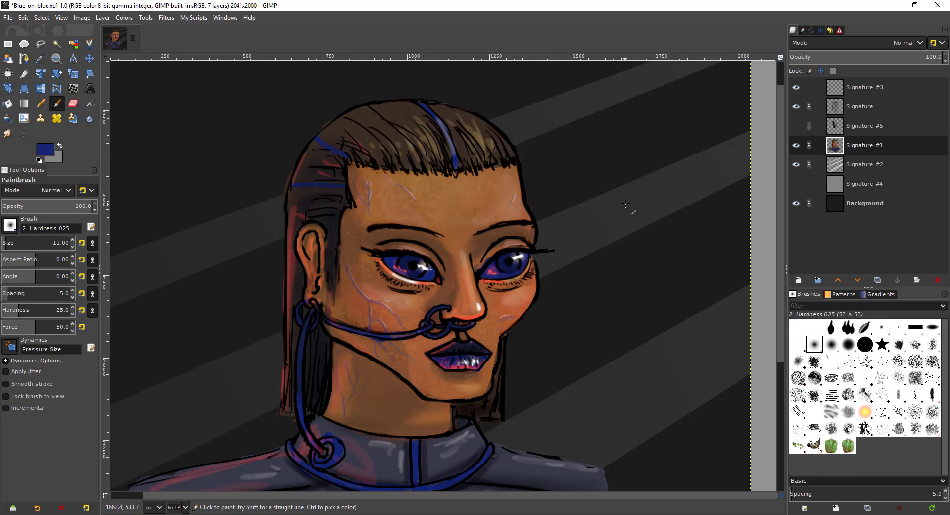
{"action": "scroll", "coordinate": [562, 240], "scroll_direction": "up", "scroll_amount": 1}
{"action": "scroll", "coordinate": [456, 281], "scroll_direction": "up", "scroll_amount": 1}
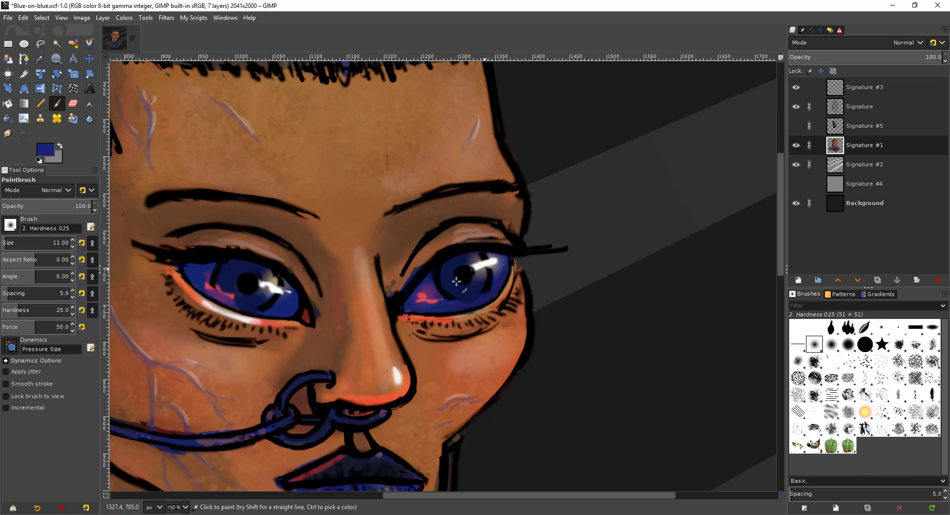
{"action": "scroll", "coordinate": [536, 244], "scroll_direction": "down", "scroll_amount": 4}
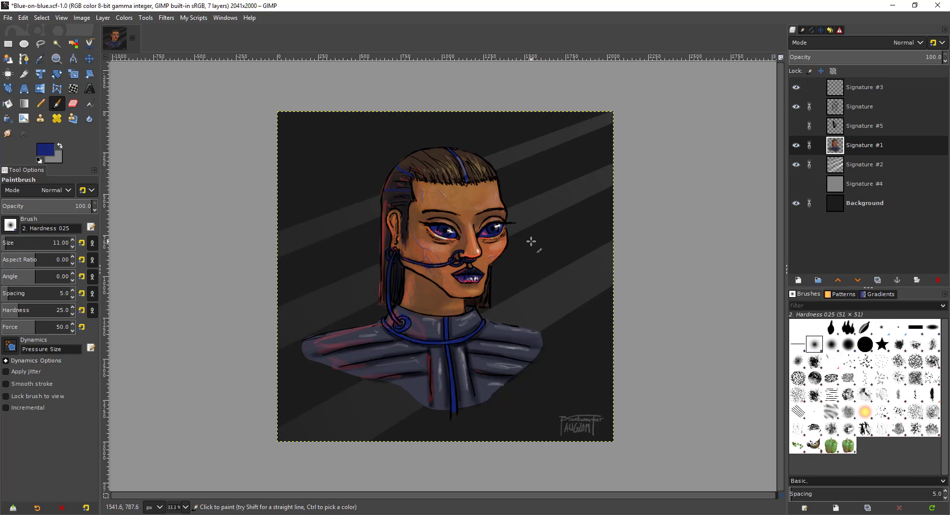
{"action": "scroll", "coordinate": [531, 241], "scroll_direction": "up", "scroll_amount": 1}
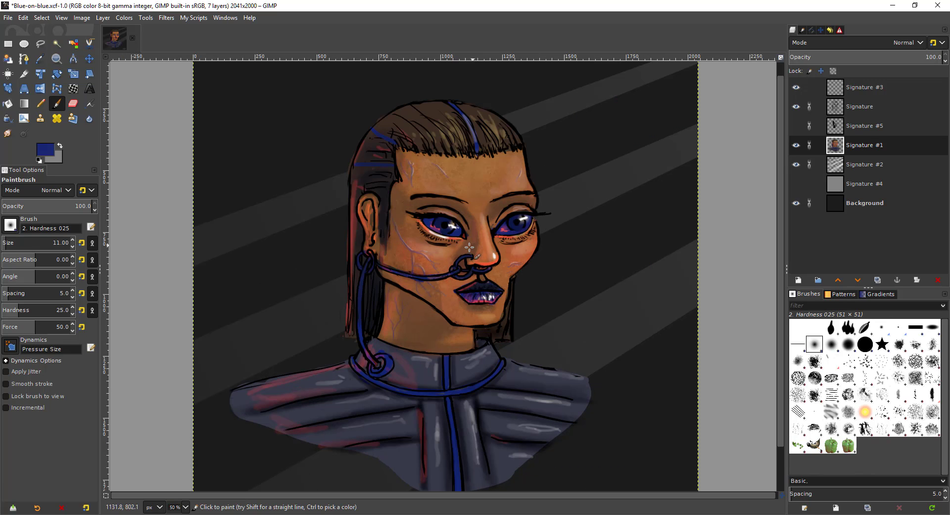
{"action": "left_click_drag", "start_coordinate": [445, 275], "coordinate": [433, 268]}
{"action": "scroll", "coordinate": [538, 198], "scroll_direction": "up", "scroll_amount": 1}
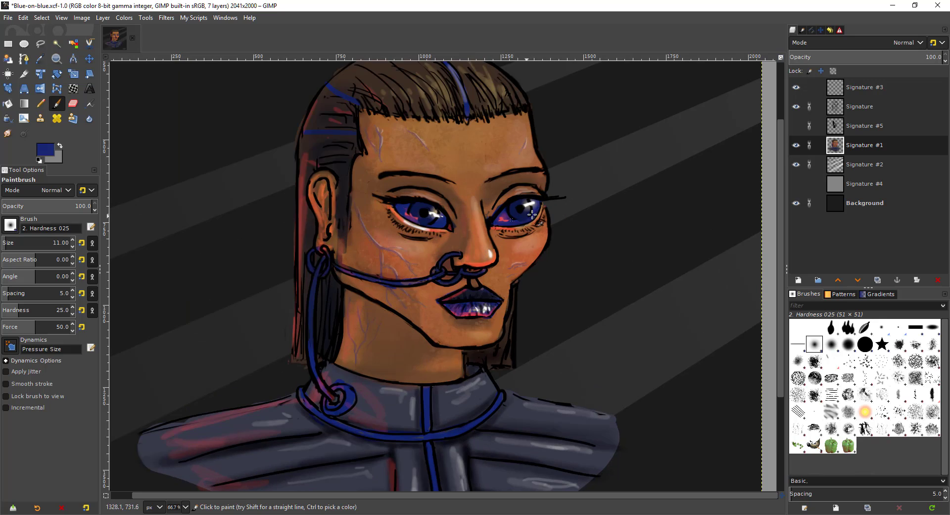
{"action": "scroll", "coordinate": [534, 212], "scroll_direction": "down", "scroll_amount": 2}
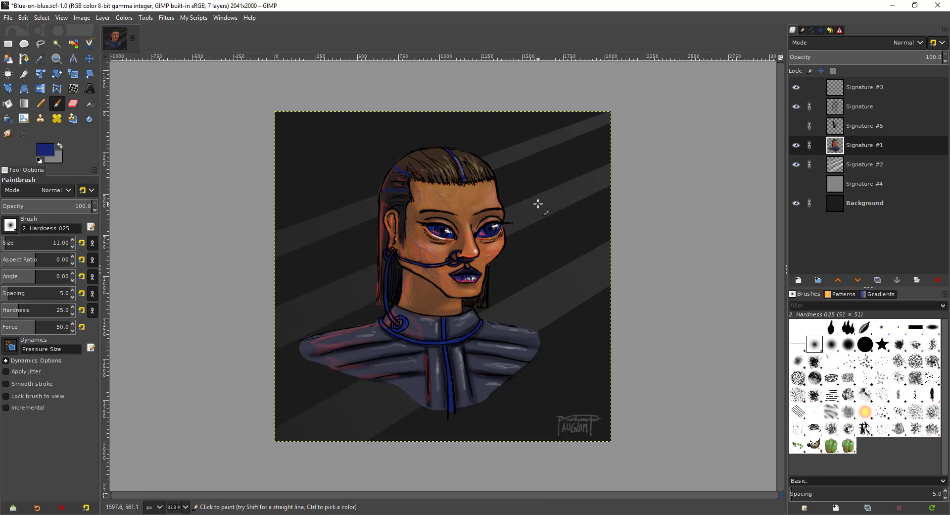
Mirror the portrait horizontally at full-image scale to check the face, and restore its original orientation
{"action": "key", "text": "h"}
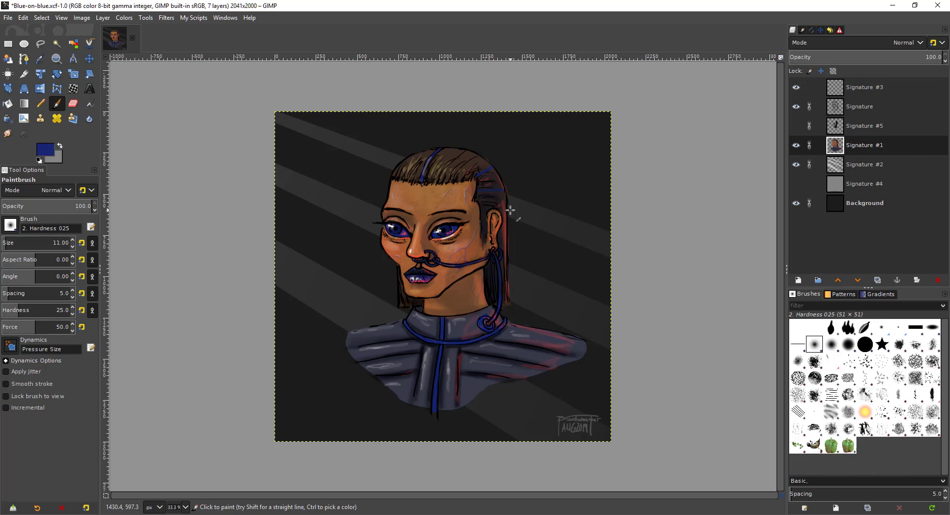
{"action": "left_click_drag", "start_coordinate": [357, 327], "coordinate": [354, 324]}
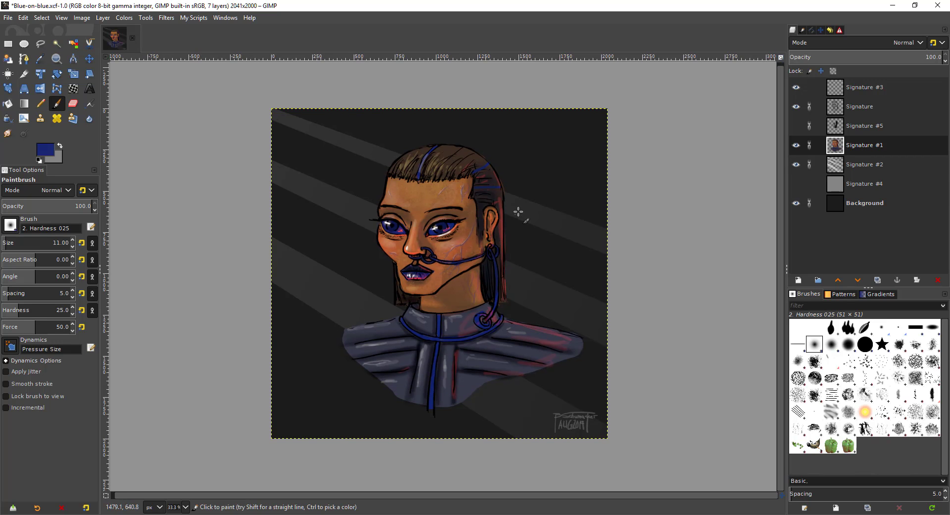
{"action": "key", "text": "shift+h"}
{"action": "scroll", "coordinate": [441, 241], "scroll_direction": "up", "scroll_amount": 2}
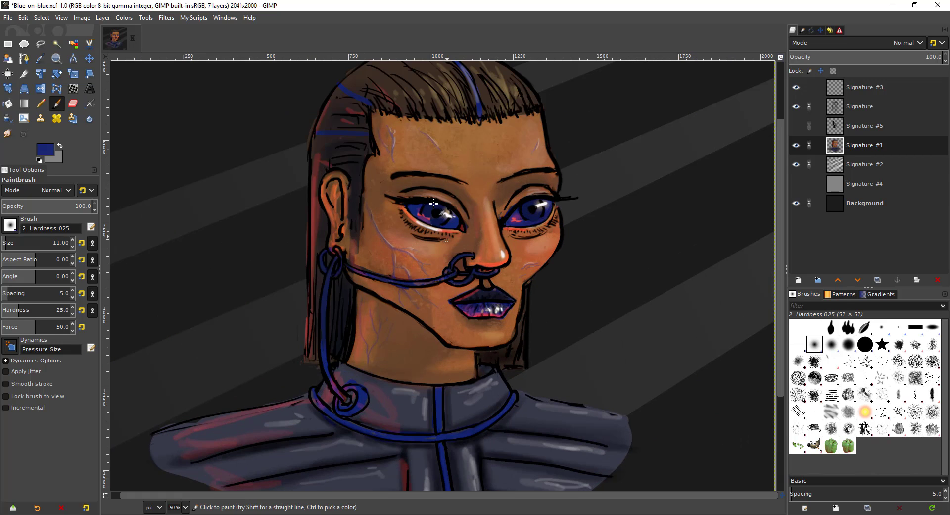
Check the face and eyes mirrored at a closer scale, and flip the portrait back
{"action": "key", "text": "shift+b"}
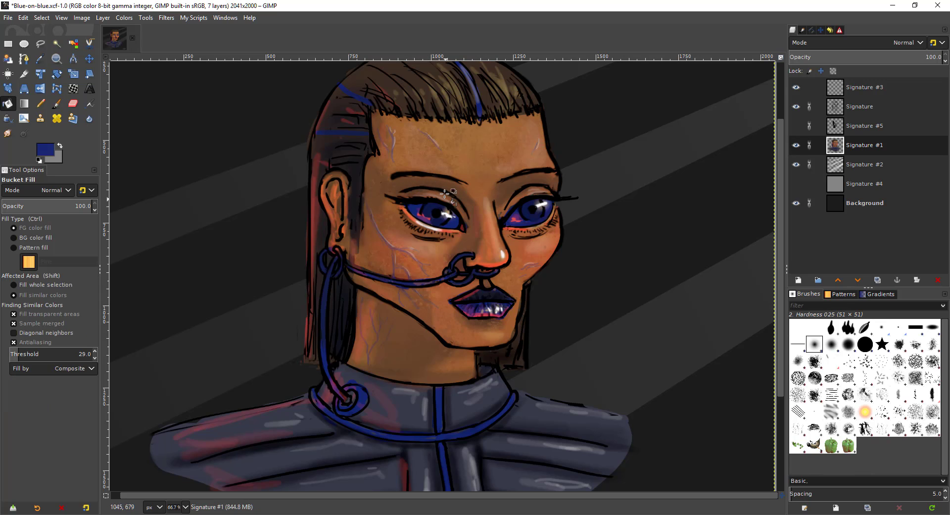
{"action": "key", "text": "shift+h"}
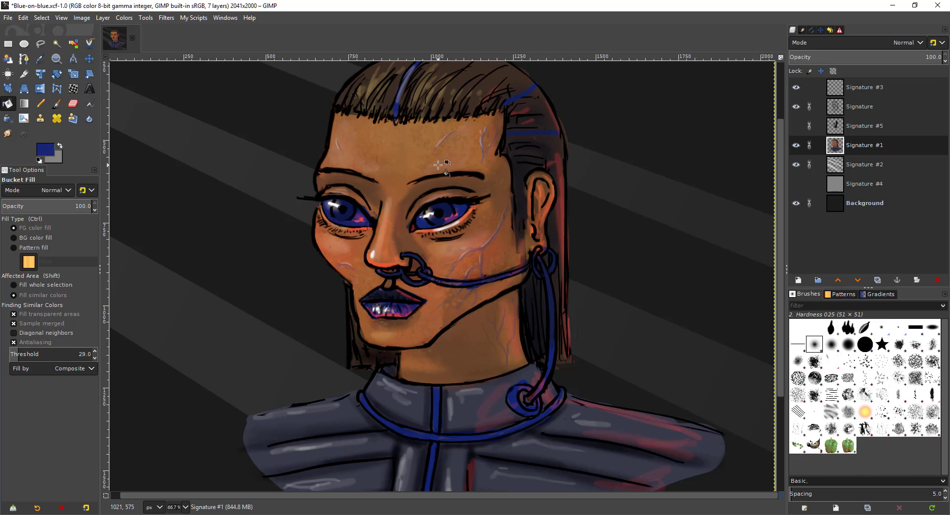
{"action": "key", "text": "shift+h"}
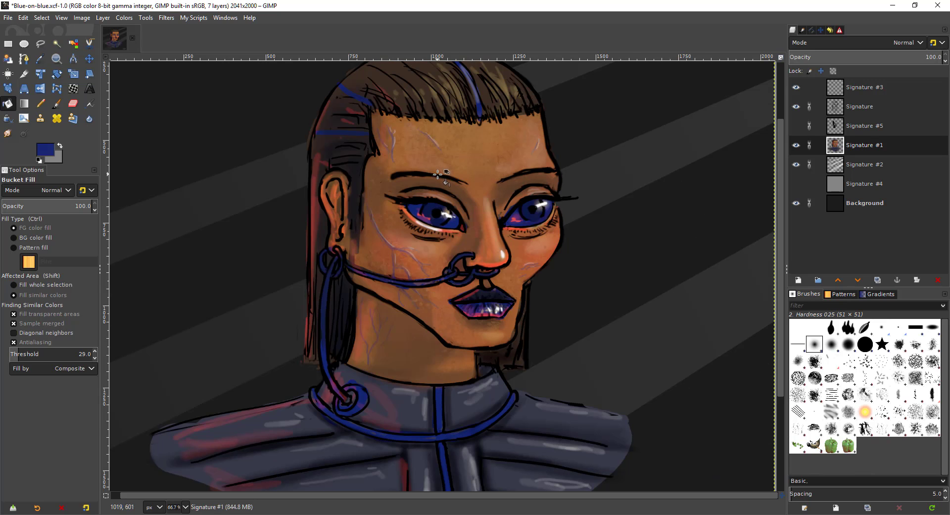
{"action": "key", "text": "minus"}
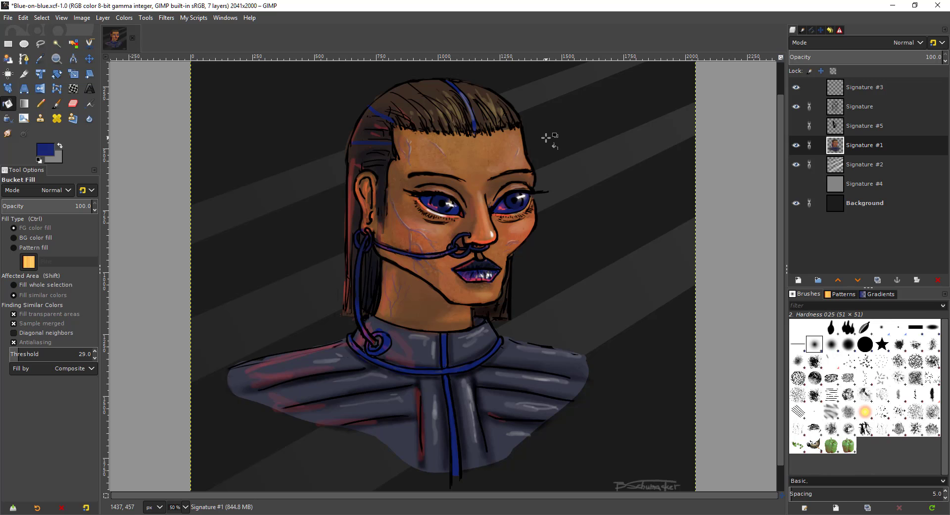
{"action": "left_click_drag", "start_coordinate": [509, 218], "coordinate": [500, 228]}
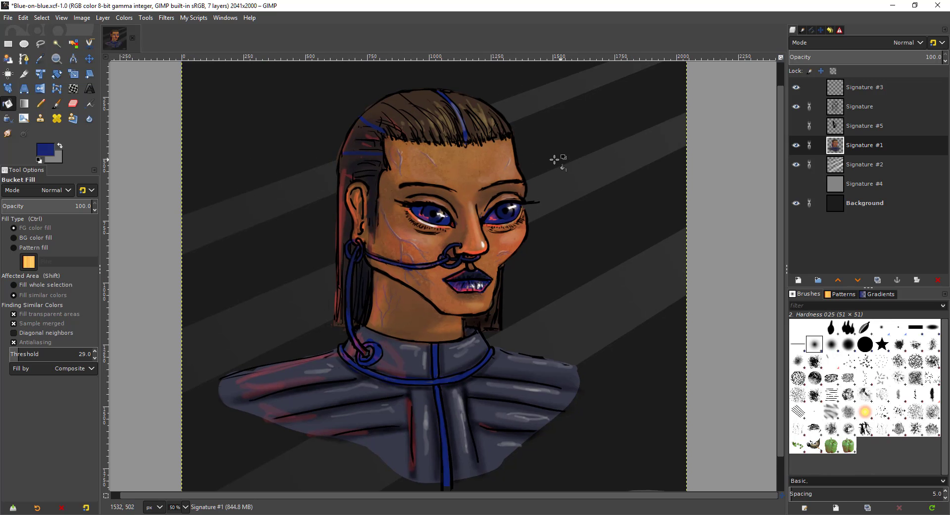
Check the portrait mirrored at a small 25% scale, flip it back, and review the face at larger scales
{"action": "key", "text": "minus"}
{"action": "key", "text": "plus"}
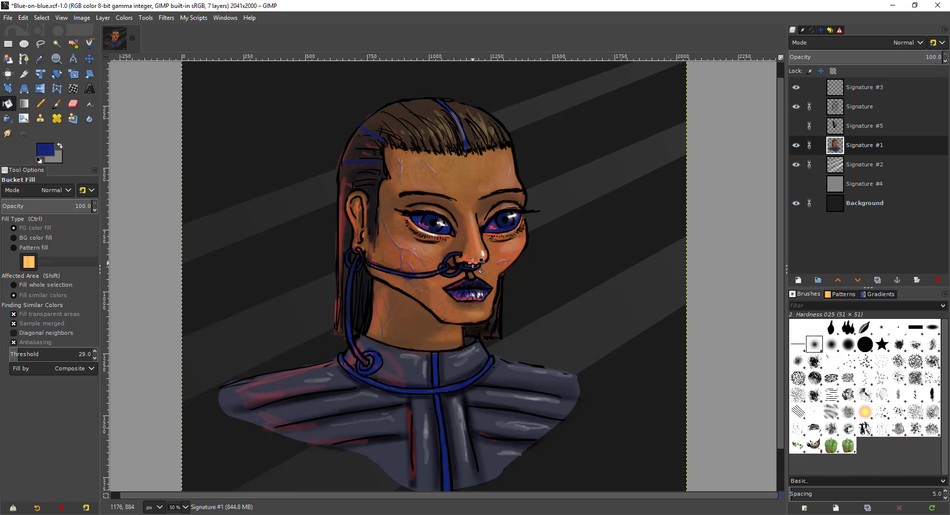
{"action": "key", "text": "minus"}
{"action": "key", "text": "minus"}
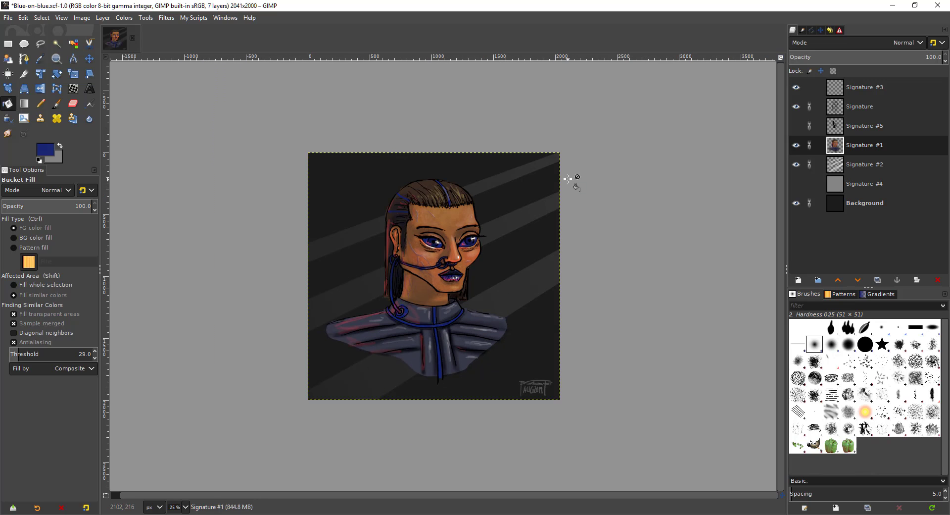
{"action": "key", "text": "h"}
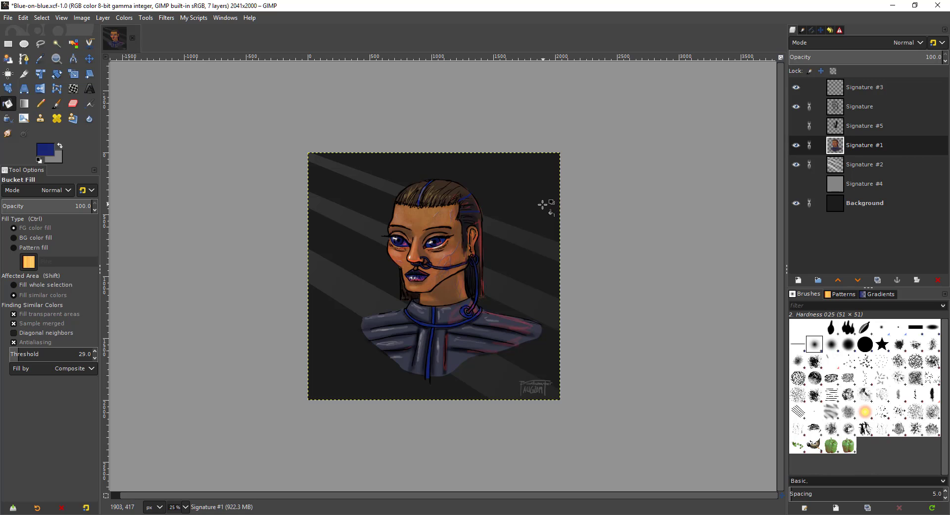
{"action": "key", "text": "h"}
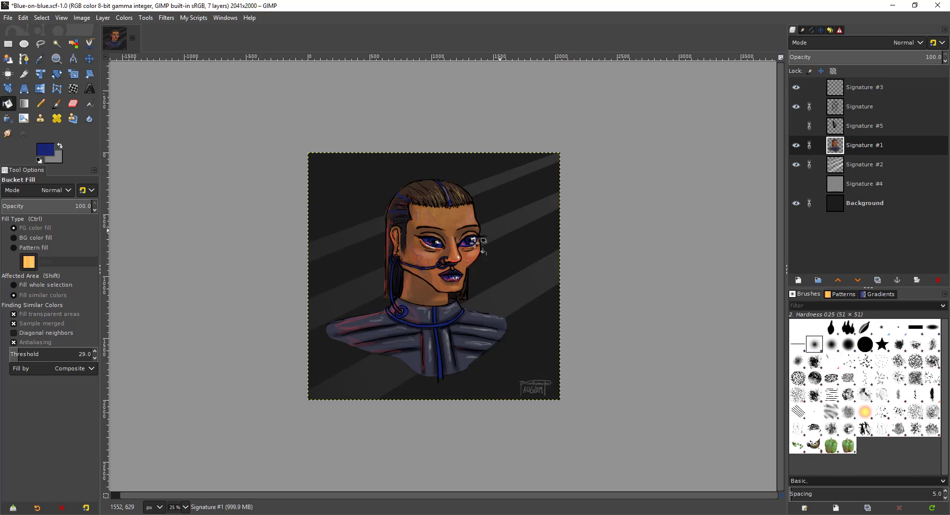
{"action": "scroll", "coordinate": [428, 260], "scroll_direction": "up", "scroll_amount": 3}
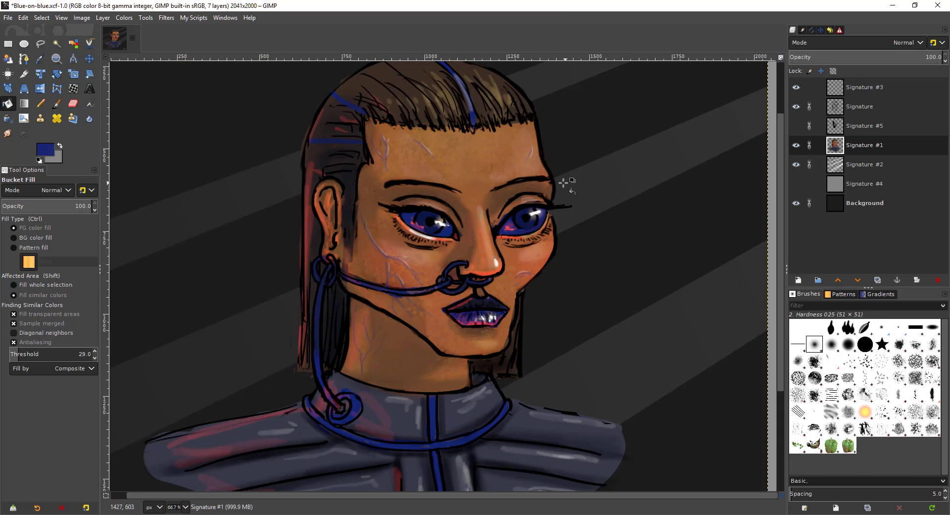
{"action": "scroll", "coordinate": [564, 182], "scroll_direction": "down", "scroll_amount": 1}
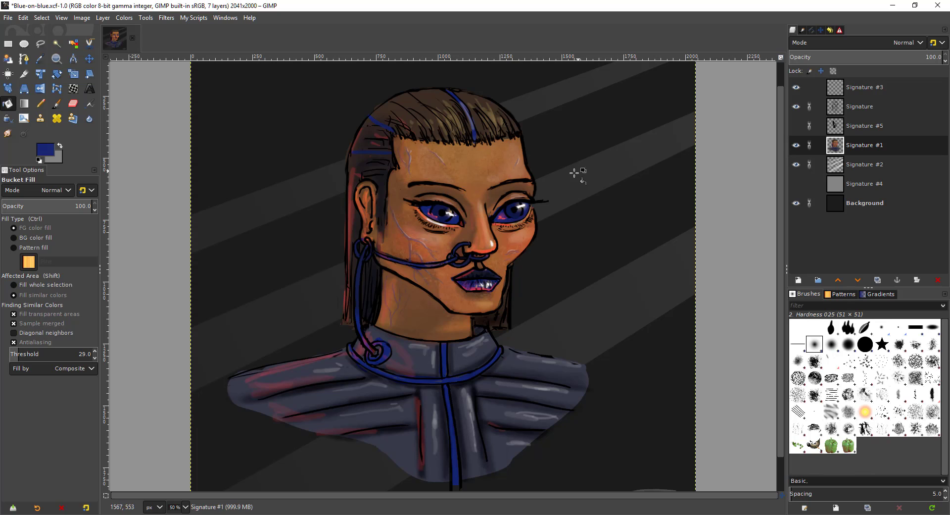
{"action": "scroll", "coordinate": [534, 174], "scroll_direction": "down", "scroll_amount": 1}
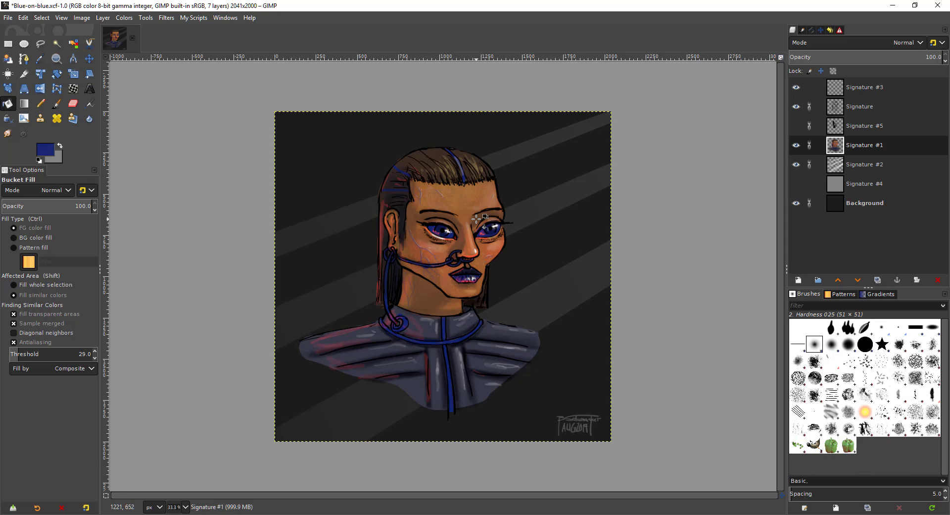
Switch to the Eyes_of_Ibad folder in File Explorer, open Blue-on-blue_02_2000.png in a maximized IrfanView window, and examine the face enlarged
{"action": "key", "text": "alt+Tab"}
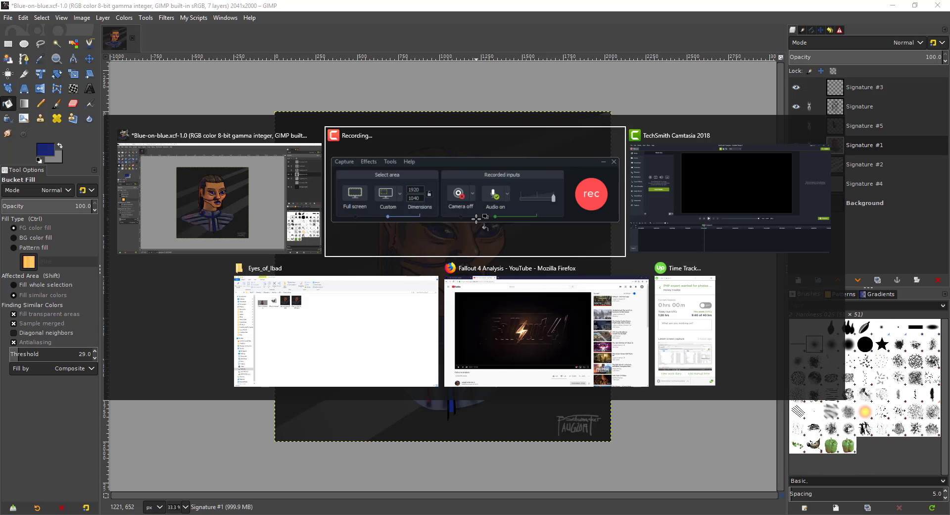
{"action": "key", "text": "alt+Tab"}
{"action": "key", "text": "alt+Tab"}
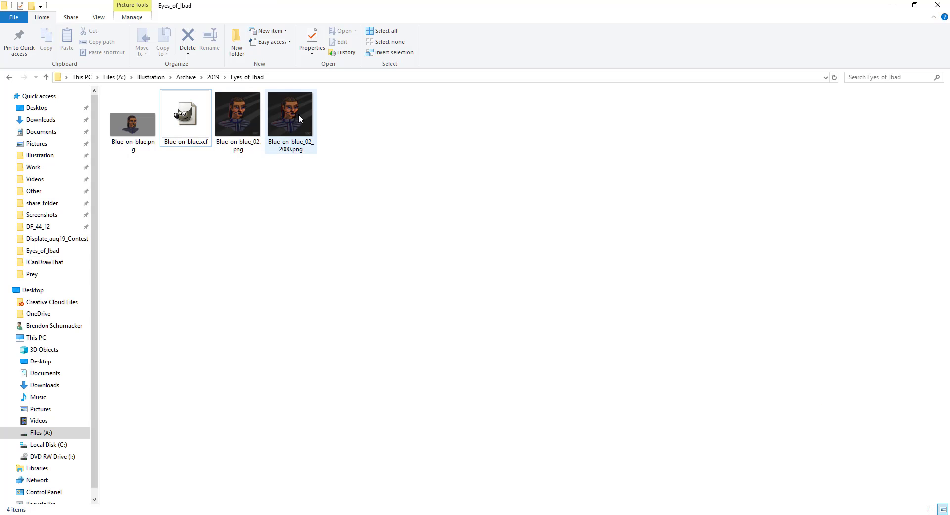
{"action": "double_click", "coordinate": [298, 115]}
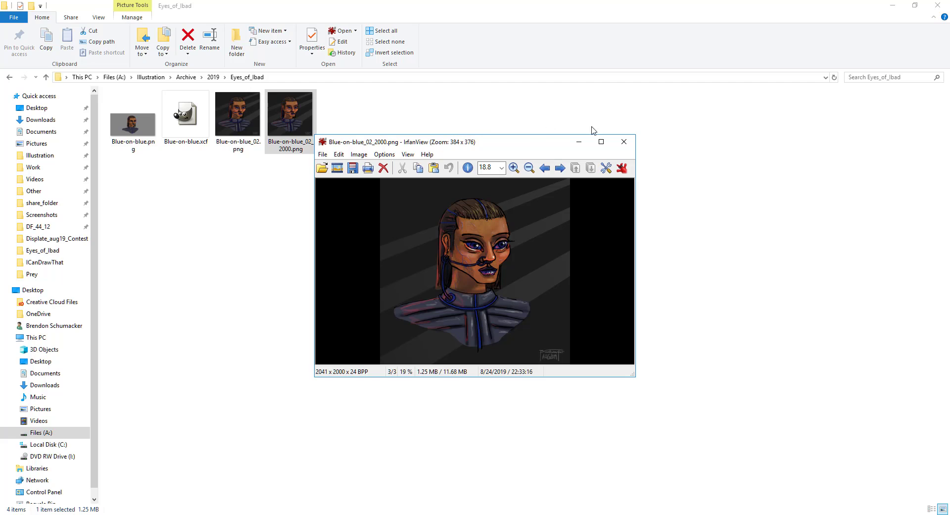
{"action": "left_click", "coordinate": [601, 142]}
{"action": "scroll", "coordinate": [577, 242], "scroll_direction": "up", "scroll_amount": 1}
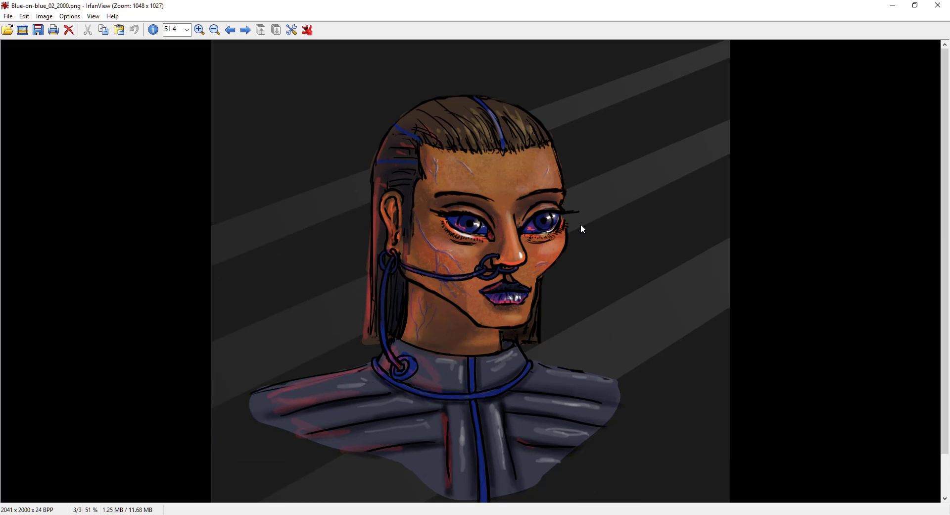
{"action": "scroll", "coordinate": [564, 271], "scroll_direction": "up", "scroll_amount": 2}
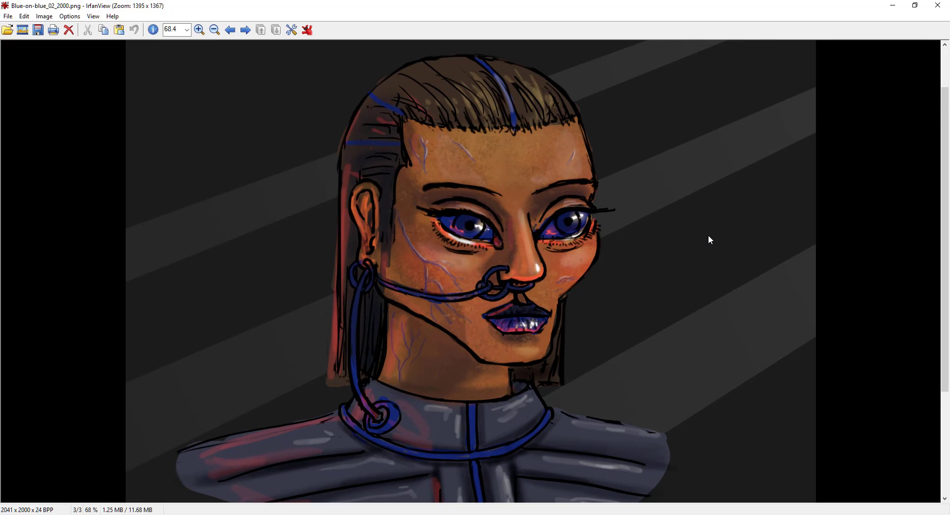
Switch back to GIMP and compare the current portrait's face with the exported version
{"action": "key", "text": "alt+Tab"}
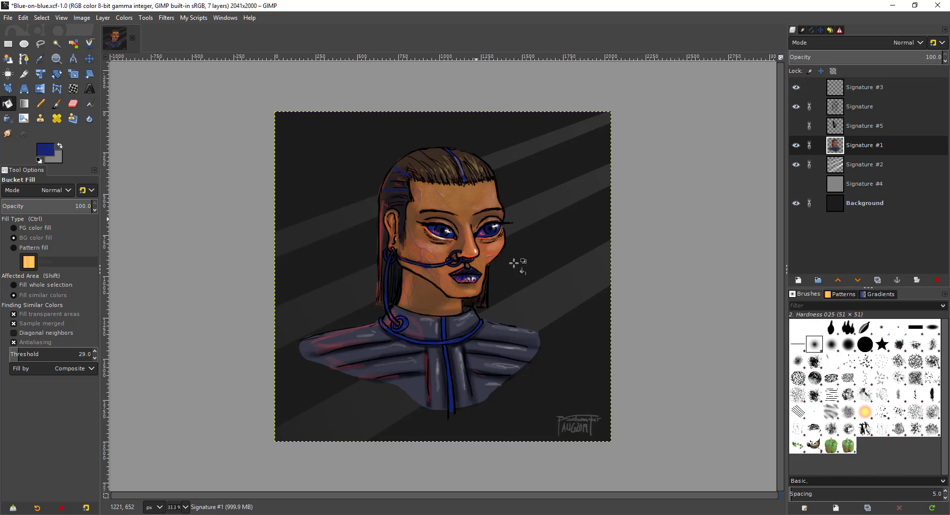
{"action": "key", "text": "ctrl"}
{"action": "scroll", "coordinate": [418, 282], "scroll_direction": "up", "scroll_amount": 1}
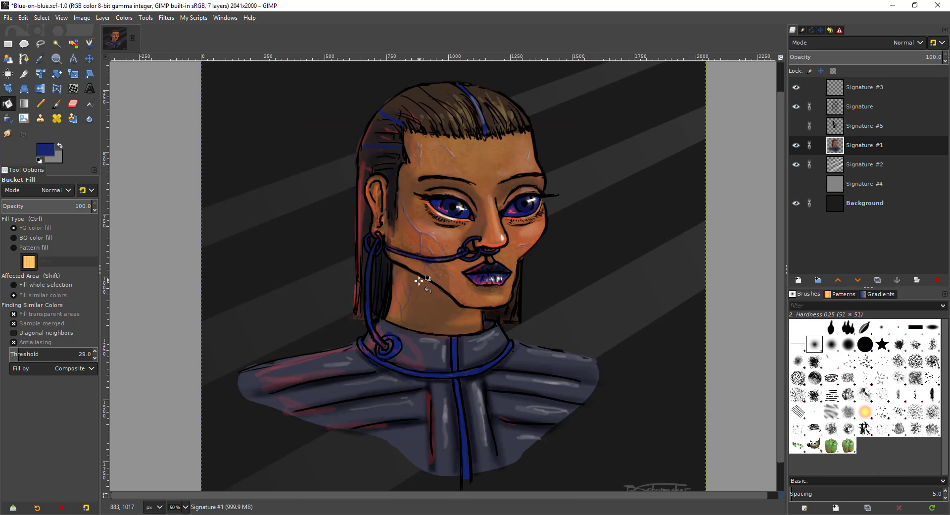
Switch back and forth between GIMP and Blue-on-blue_02_2000.png in IrfanView, comparing the faces at a similar enlarged scale
{"action": "scroll", "coordinate": [412, 300], "scroll_direction": "up", "scroll_amount": 1}
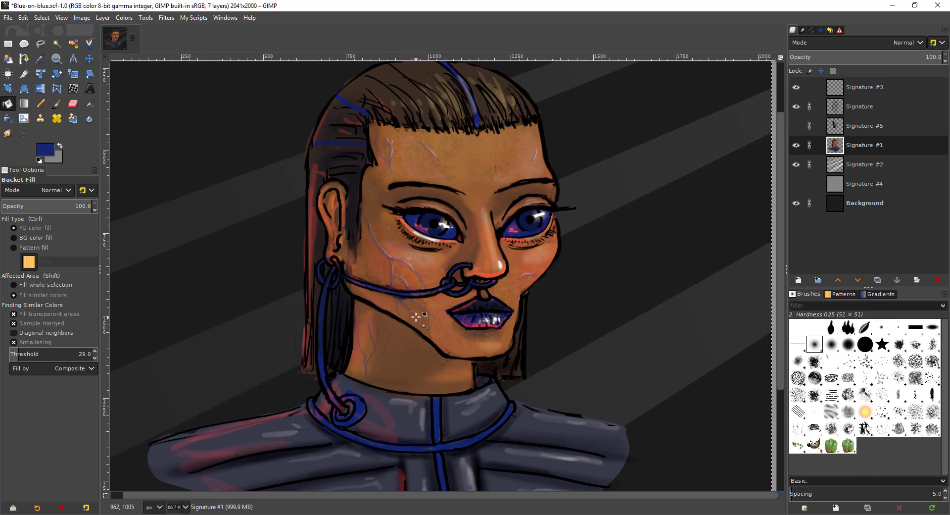
{"action": "key", "text": "alt+Tab"}
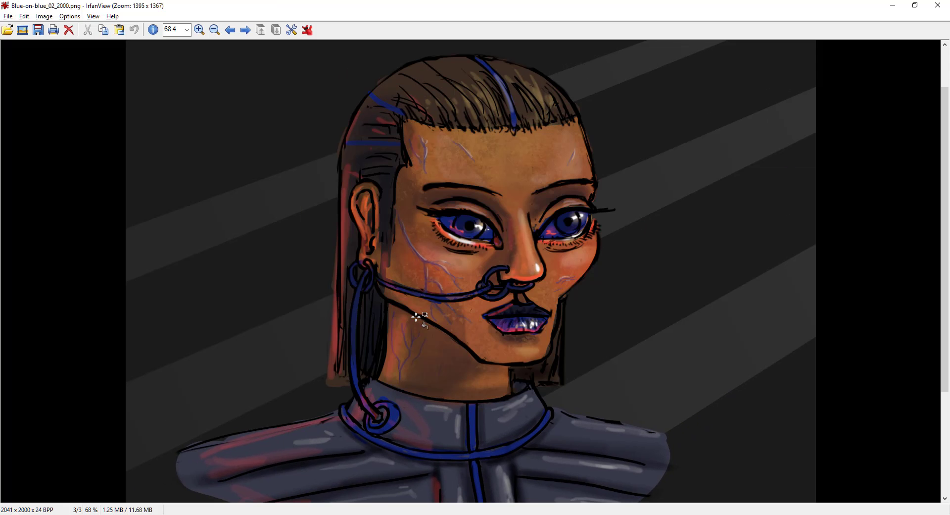
{"action": "key", "text": "alt+Tab"}
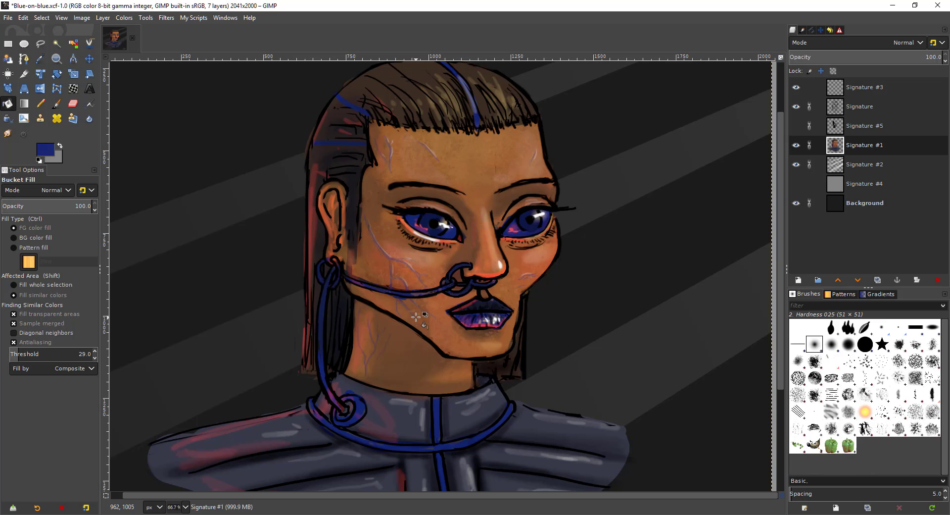
{"action": "key", "text": "alt+Tab"}
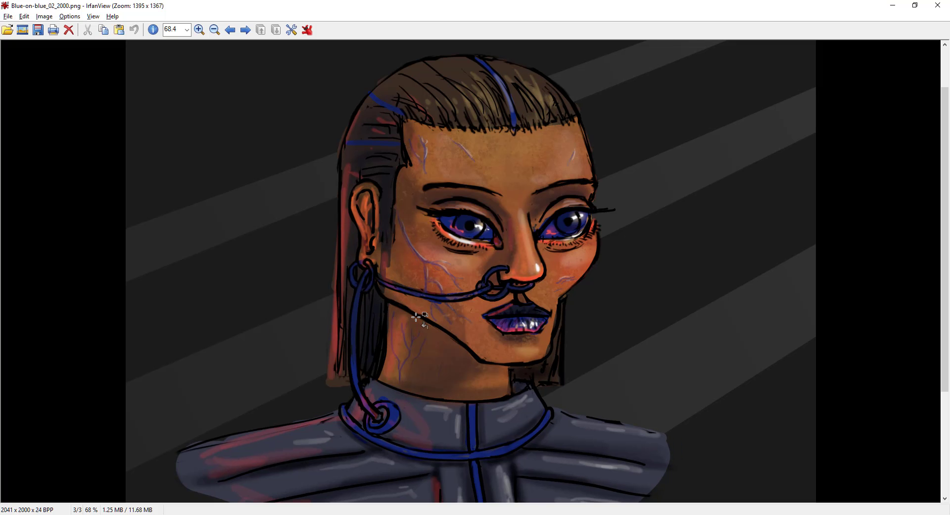
{"action": "key", "text": "alt+Tab"}
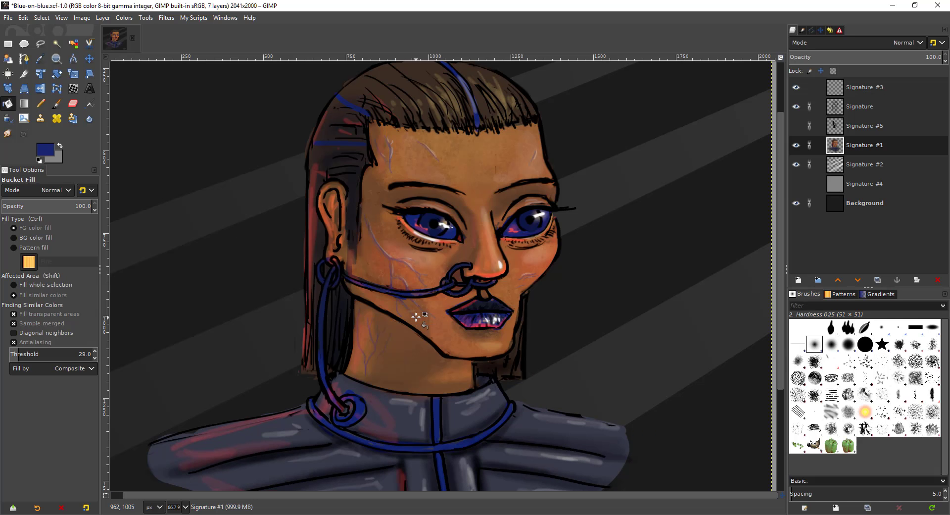
{"action": "key", "text": "alt+Tab"}
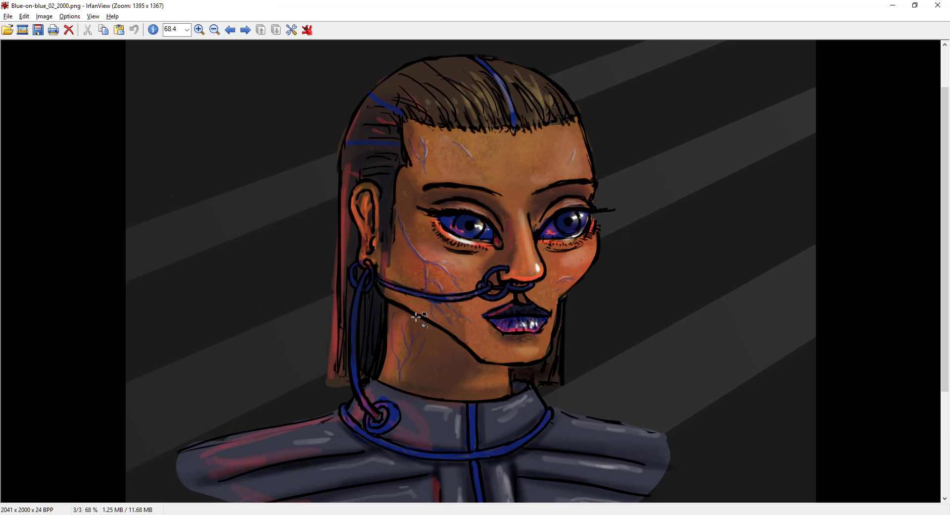
{"action": "key", "text": "alt+Tab"}
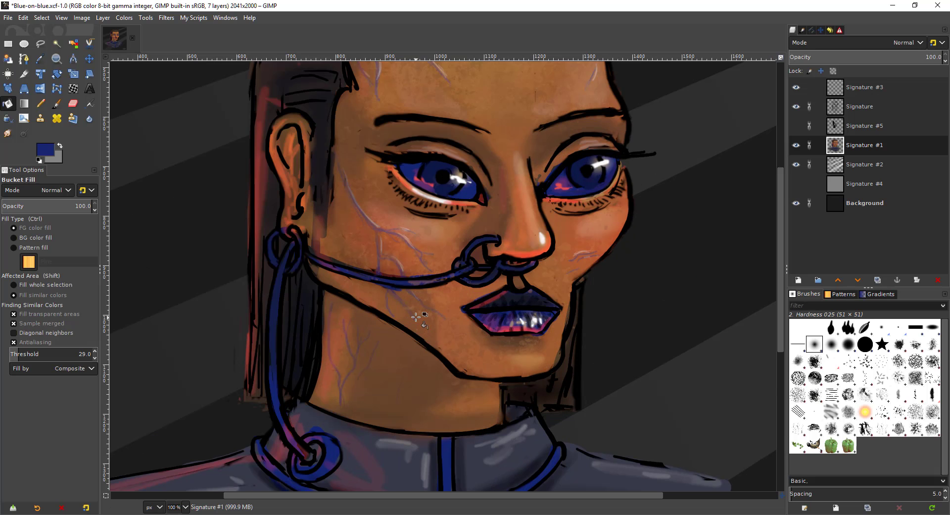
{"action": "scroll", "coordinate": [415, 316], "scroll_direction": "down", "scroll_amount": 1}
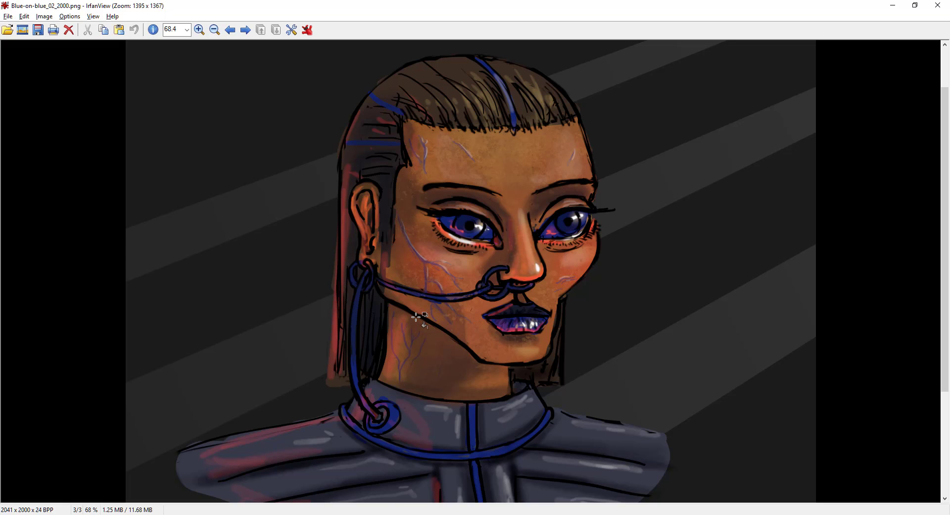
{"action": "key", "text": "alt+Tab"}
Review the whole bust of the current portrait at 50% scale, from the hair down to the signature
{"action": "scroll", "coordinate": [416, 317], "scroll_direction": "down", "scroll_amount": 3}
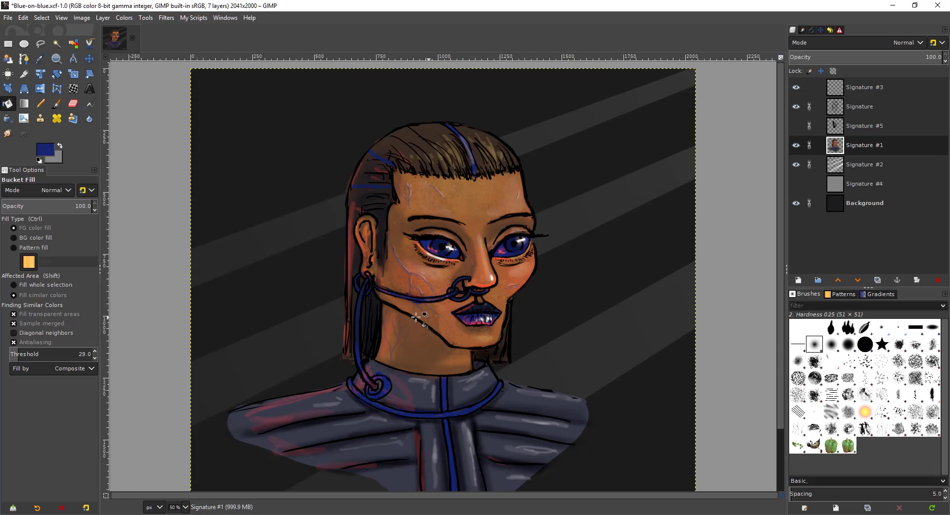
{"action": "scroll", "coordinate": [415, 317], "scroll_direction": "up", "scroll_amount": 2}
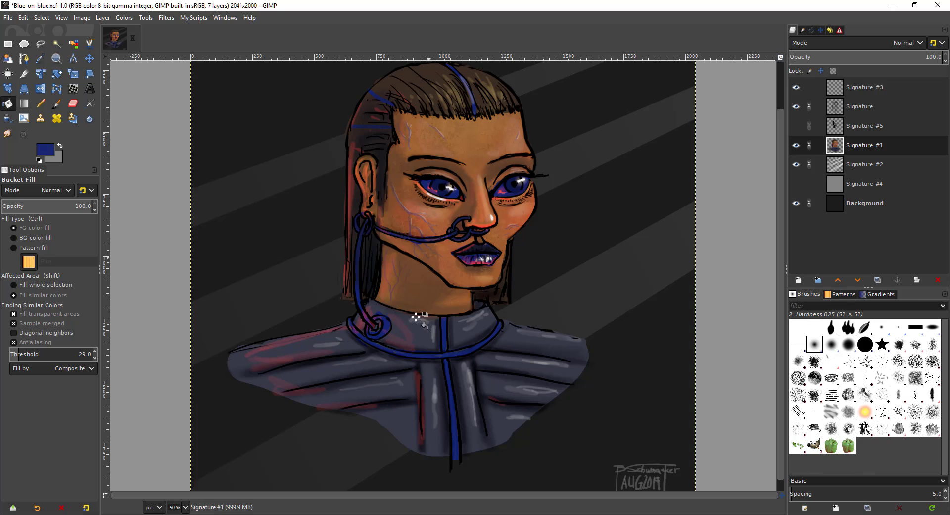
{"action": "left_click_drag", "start_coordinate": [447, 236], "coordinate": [430, 251]}
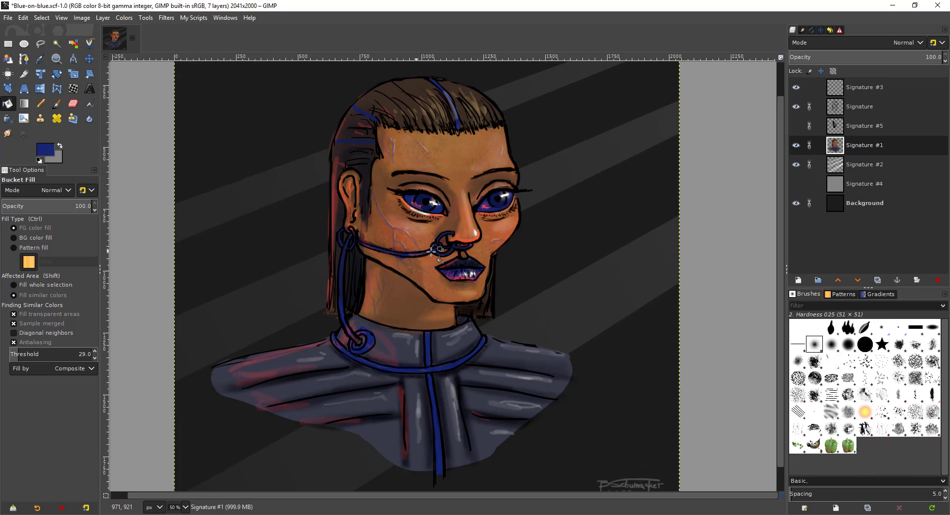
{"action": "key", "text": "h"}
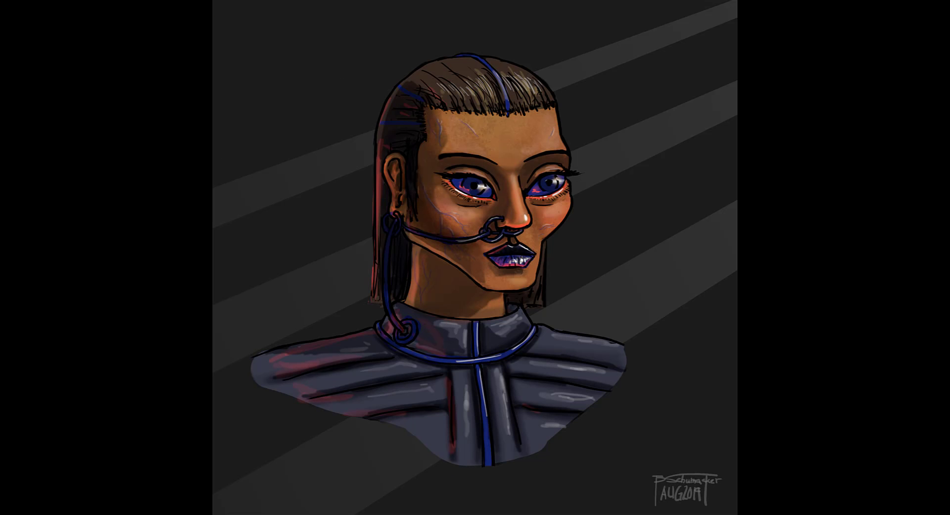